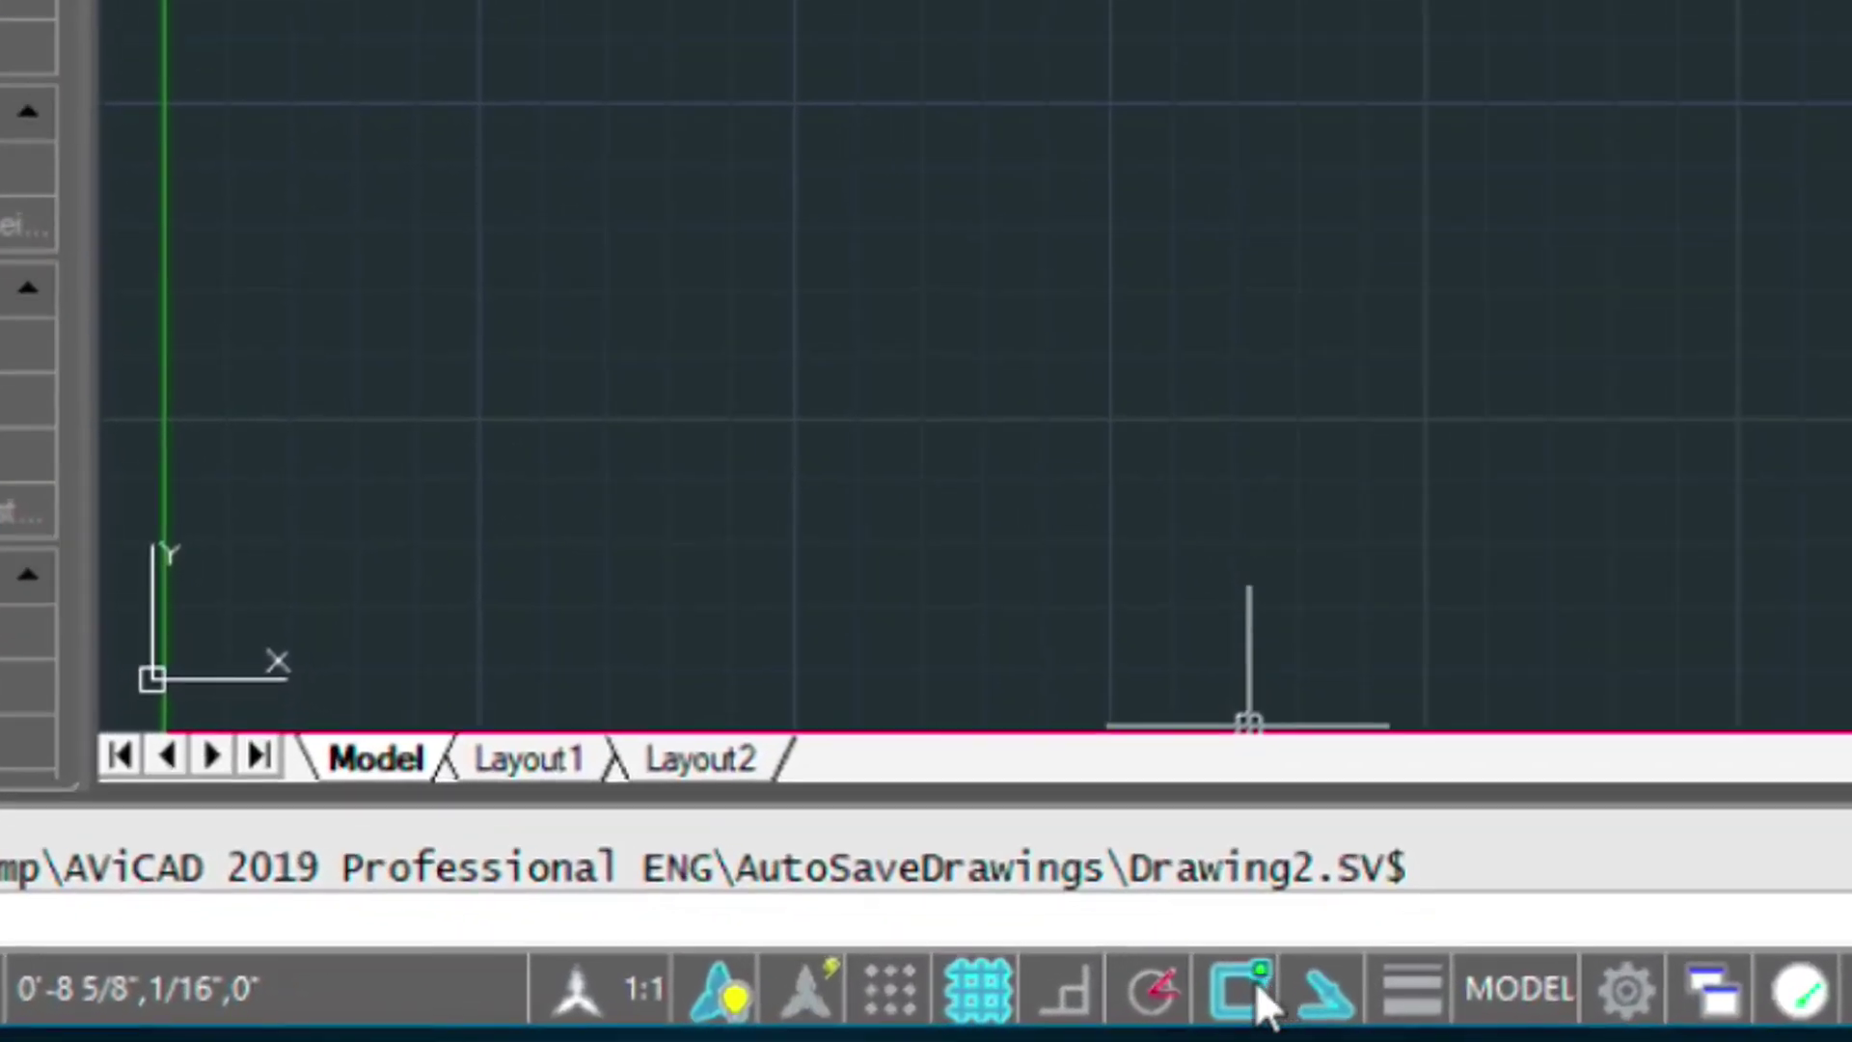
Open the entity snap options from the status bar's Entity Snap button
{"action": "right_click", "coordinate": [1304, 1012]}
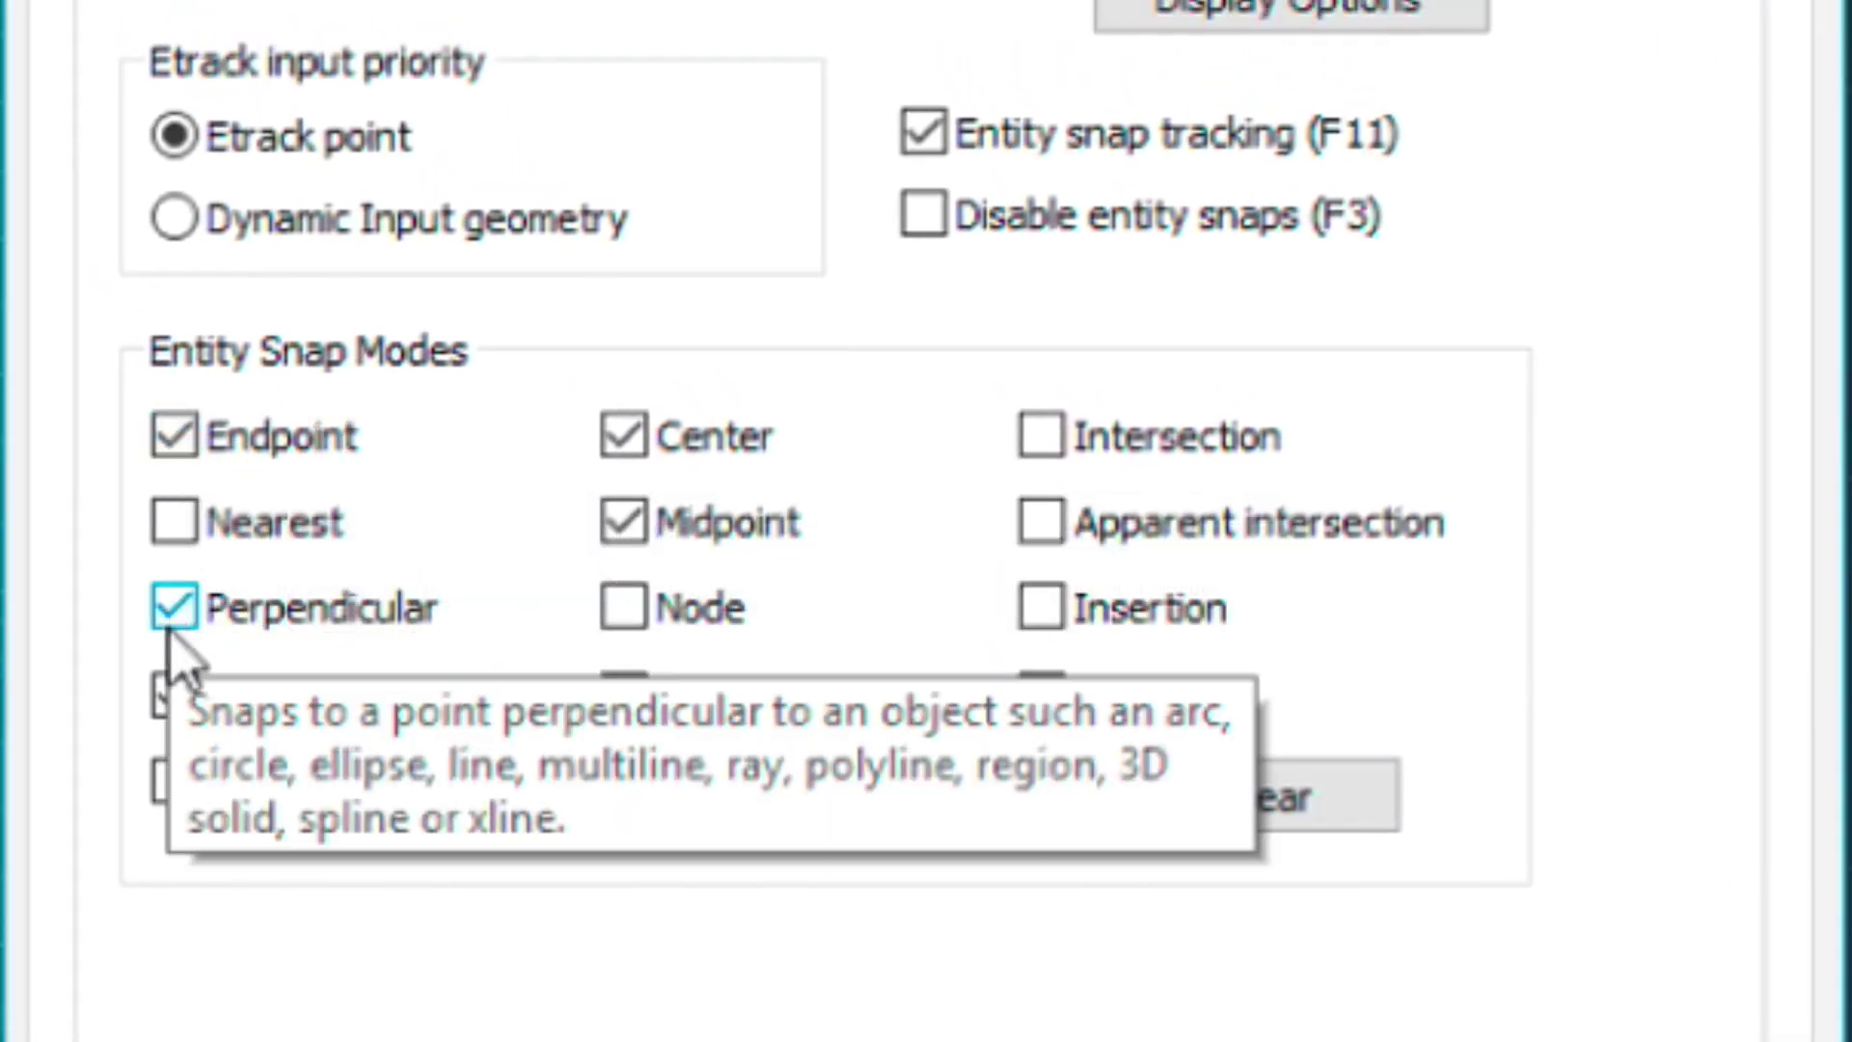
Add Midpoint snap to Endpoint, Center, Perpendicular and Quadrant with snap tracking on, and apply
{"action": "left_click", "coordinate": [622, 521]}
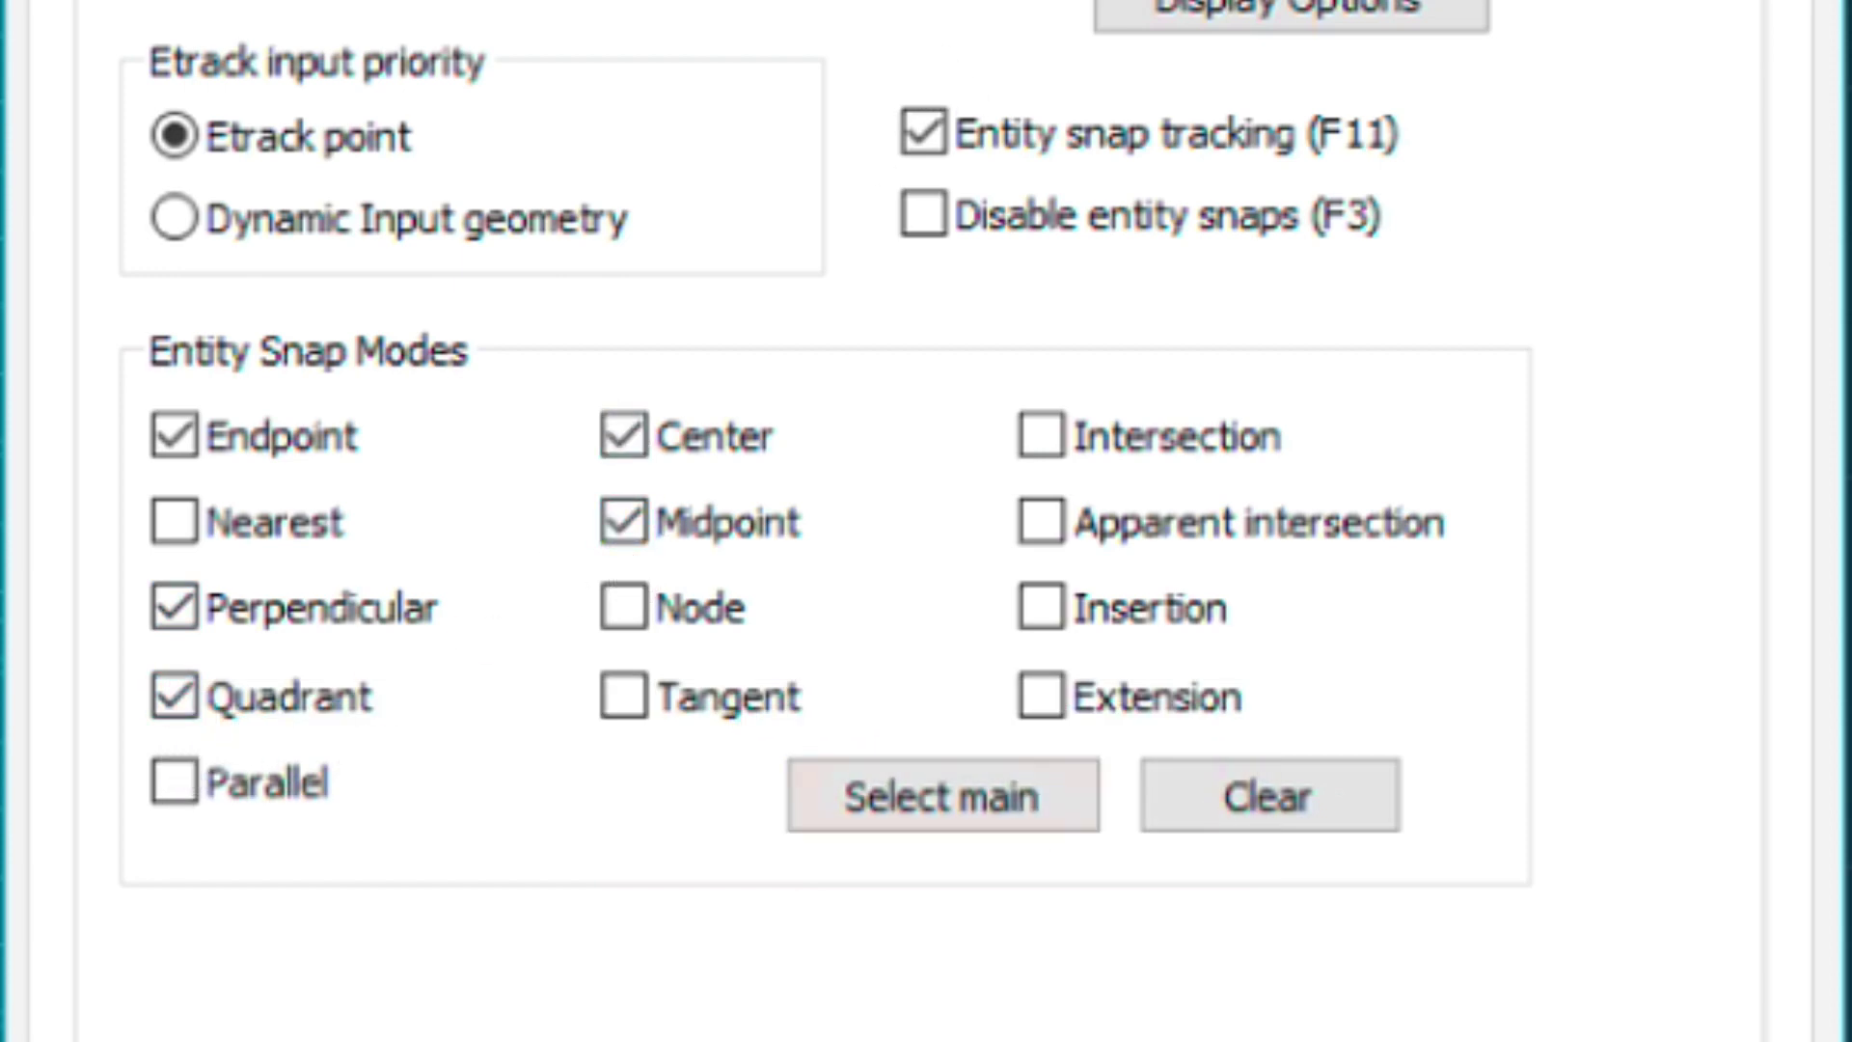
{"action": "key", "text": "Return"}
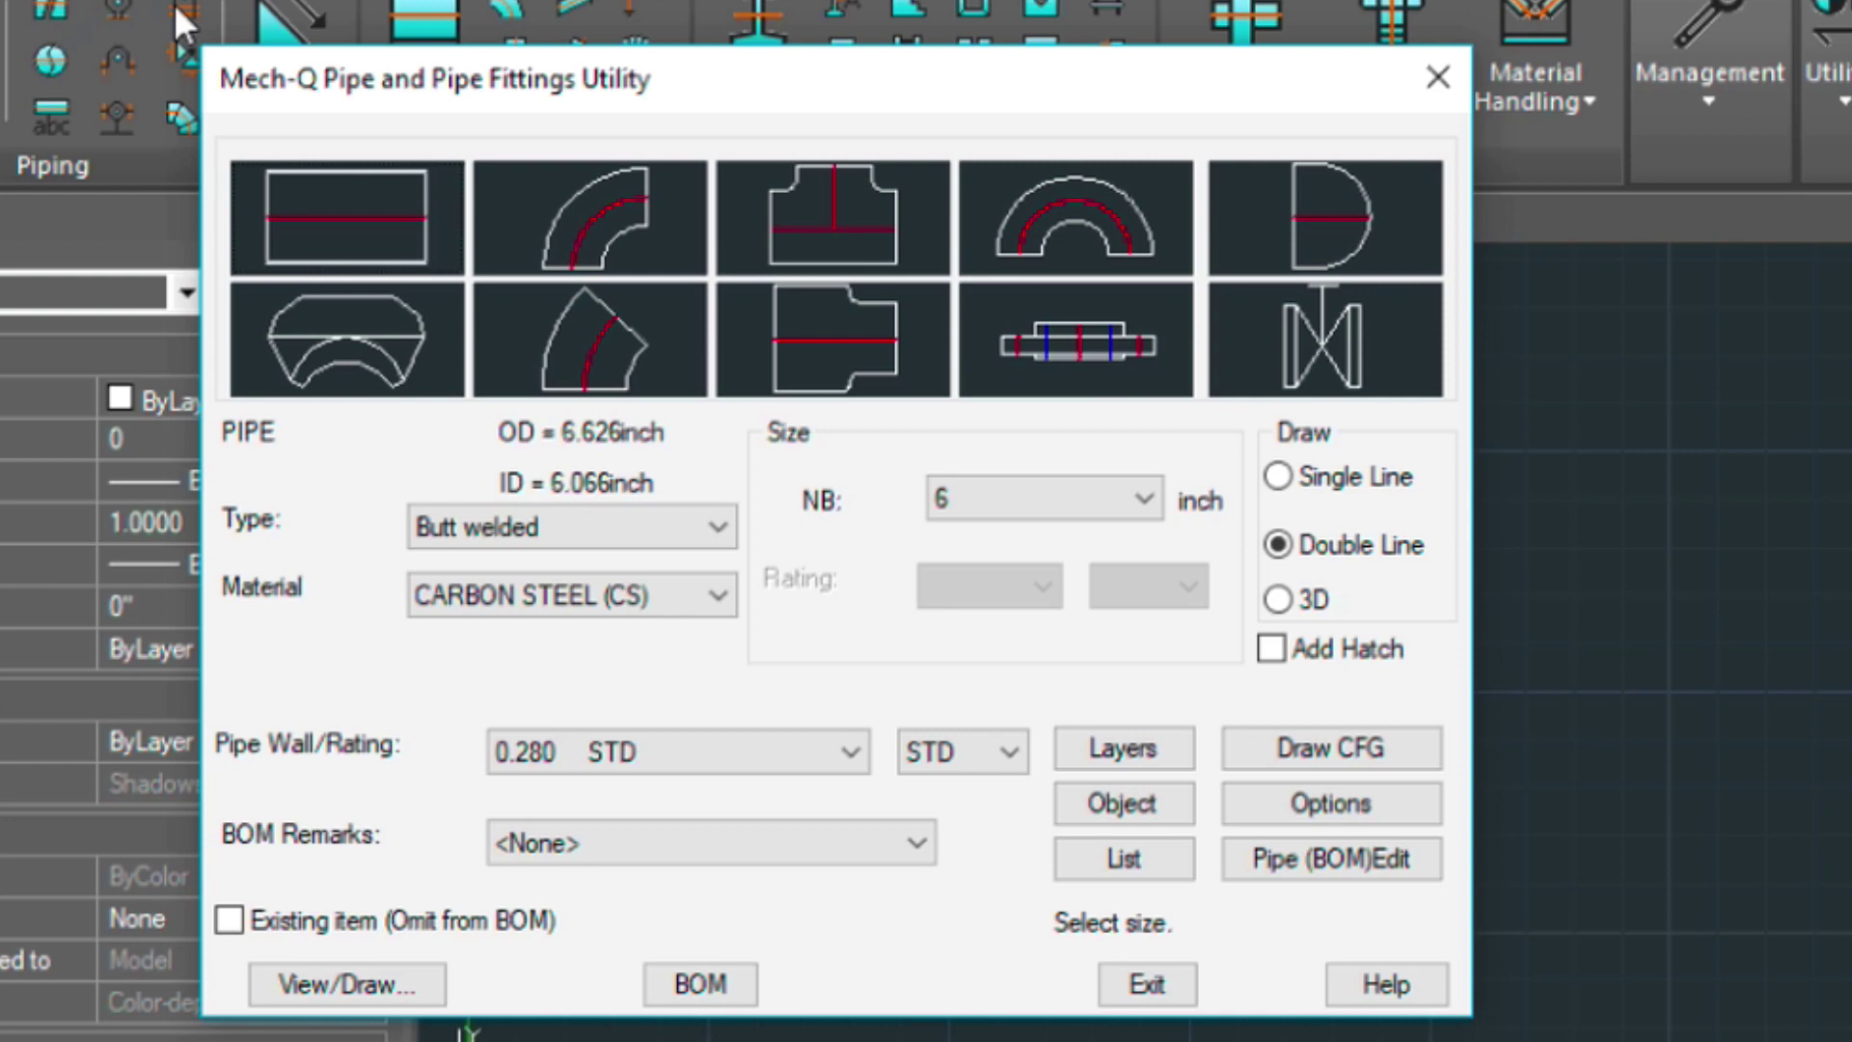
Set the nominal pipe size to 3 inches (0.217 STD wall) and select straight pipe
{"action": "left_click", "coordinate": [1144, 499]}
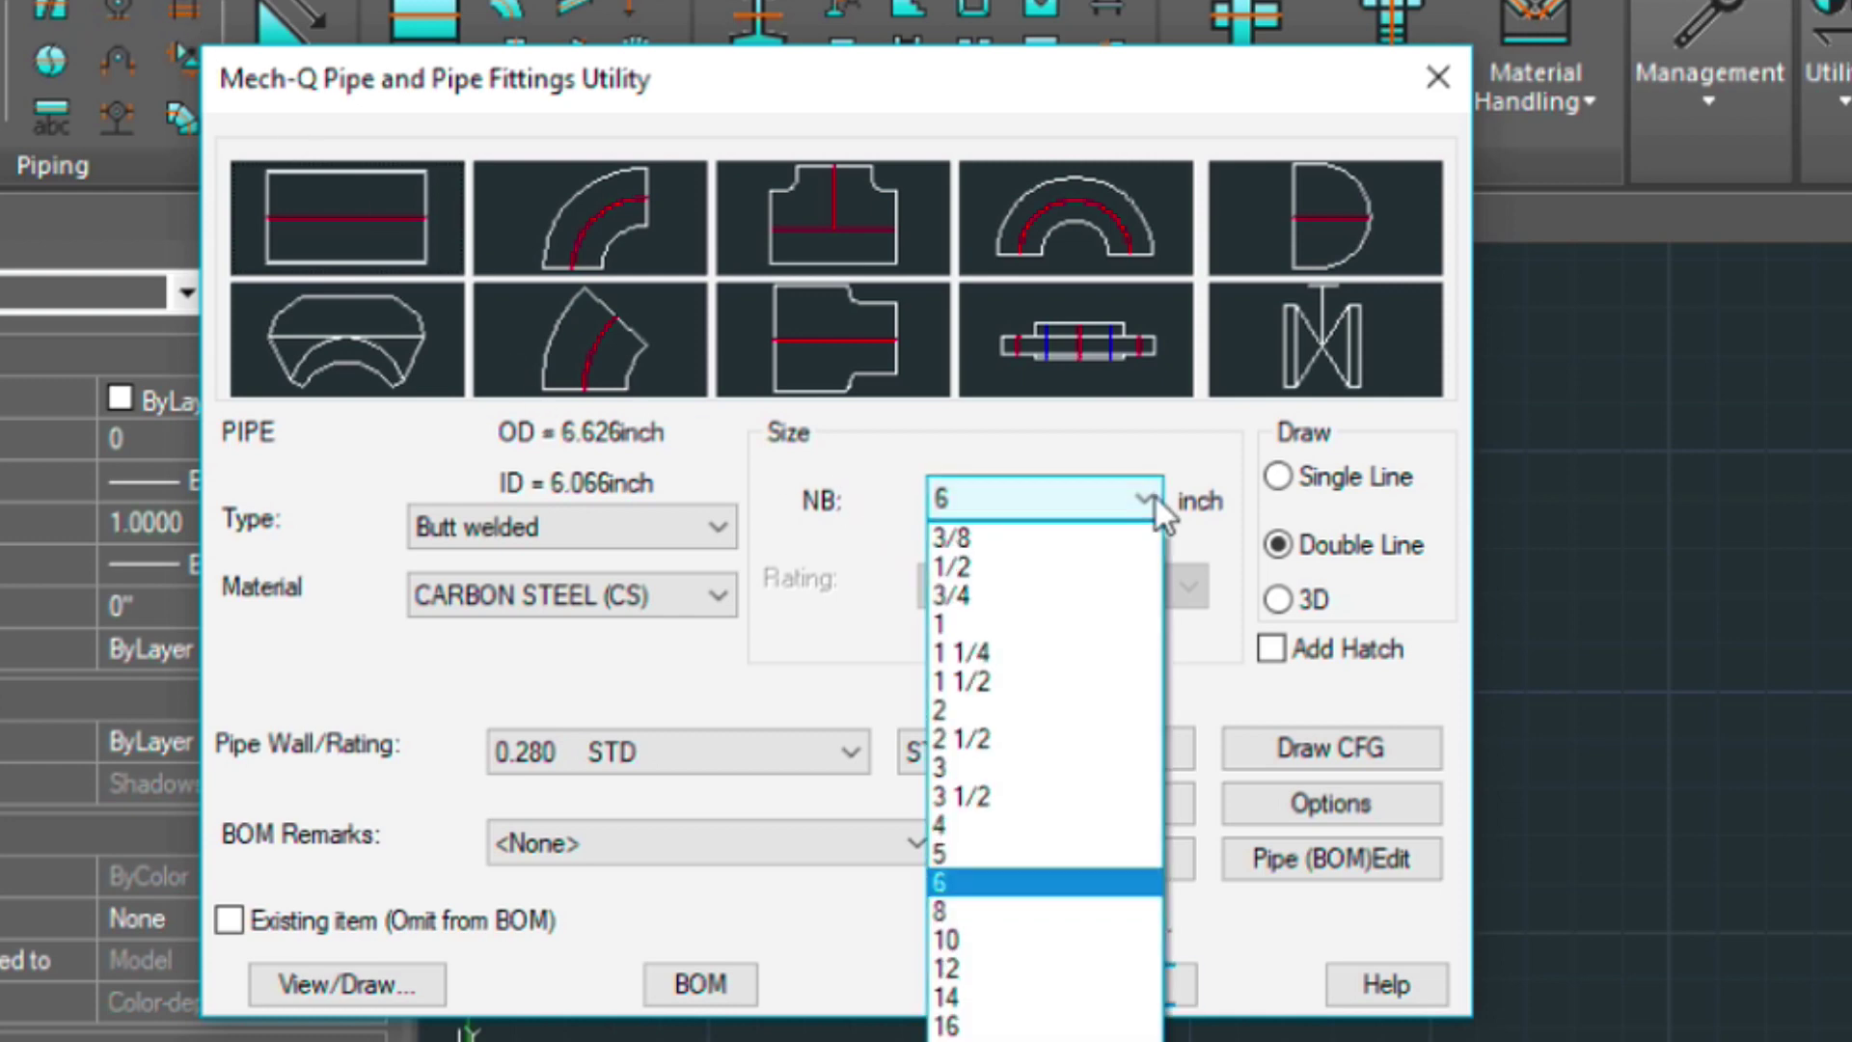
{"action": "left_click", "coordinate": [1008, 767]}
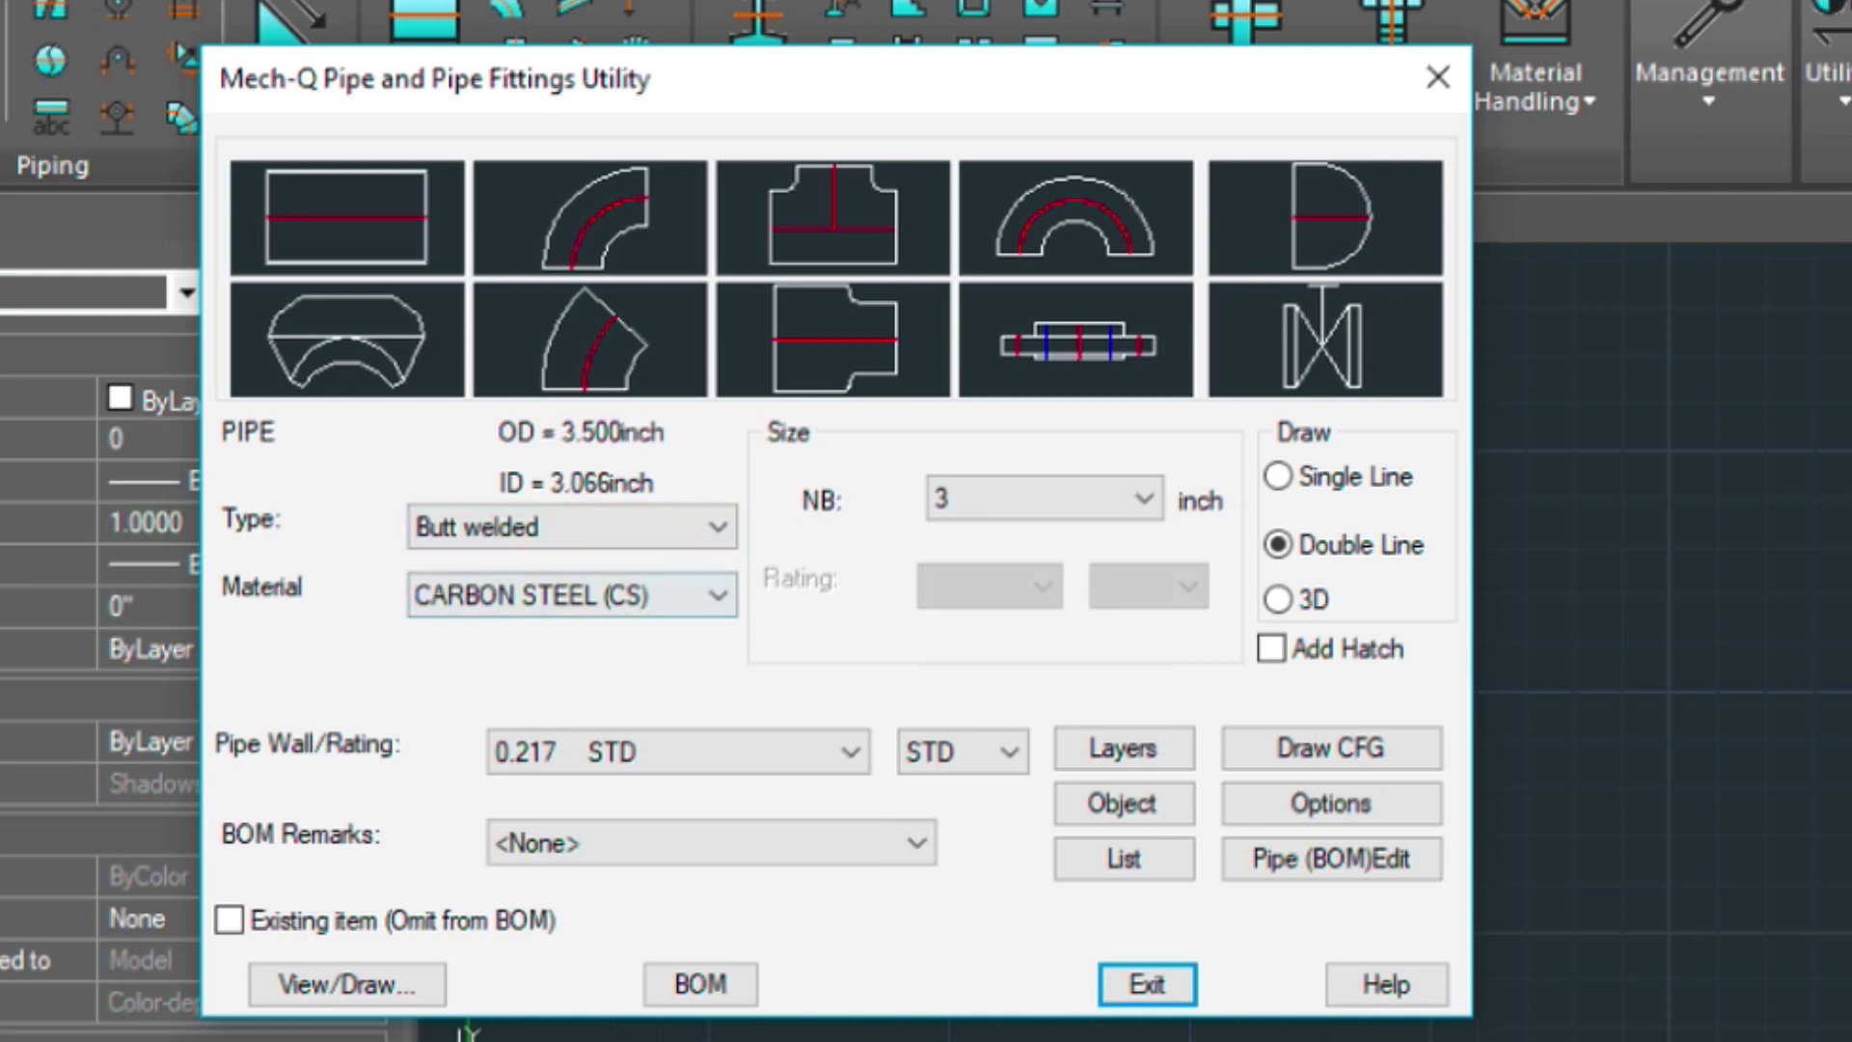
{"action": "left_click", "coordinate": [270, 220]}
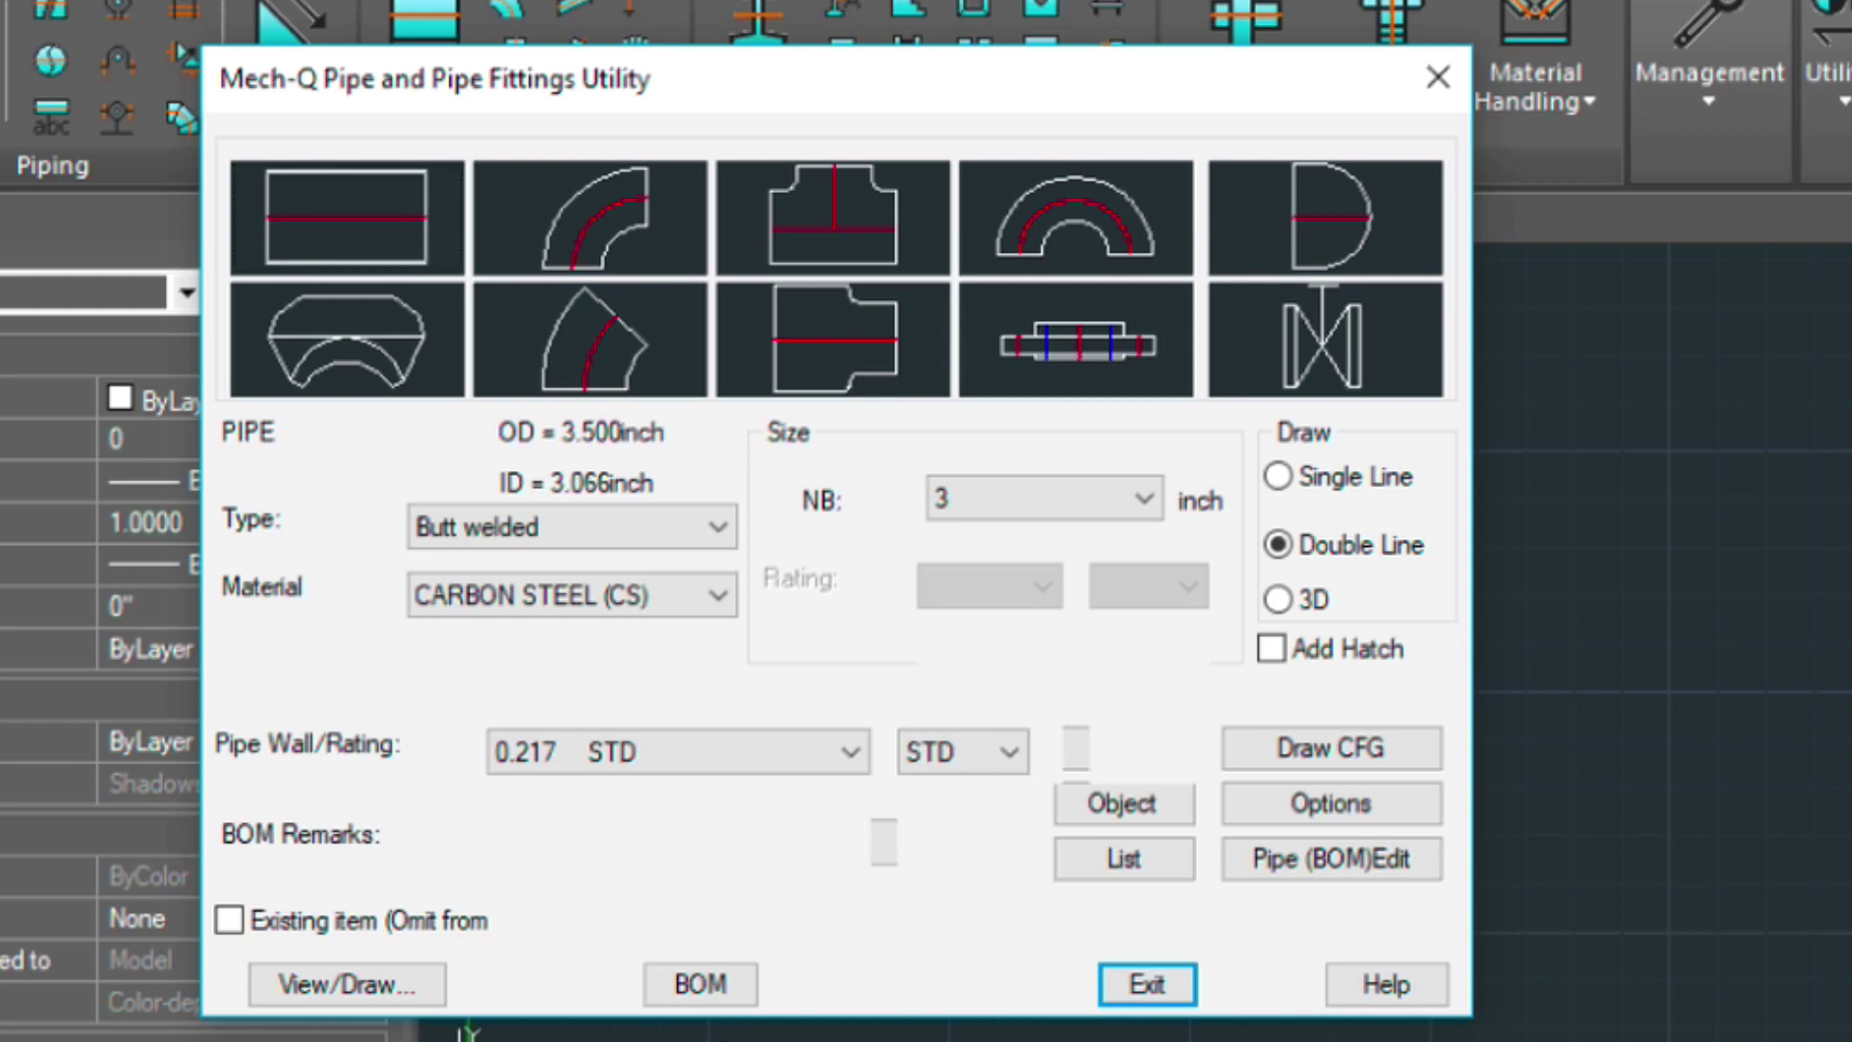
{"action": "left_click", "coordinate": [413, 984]}
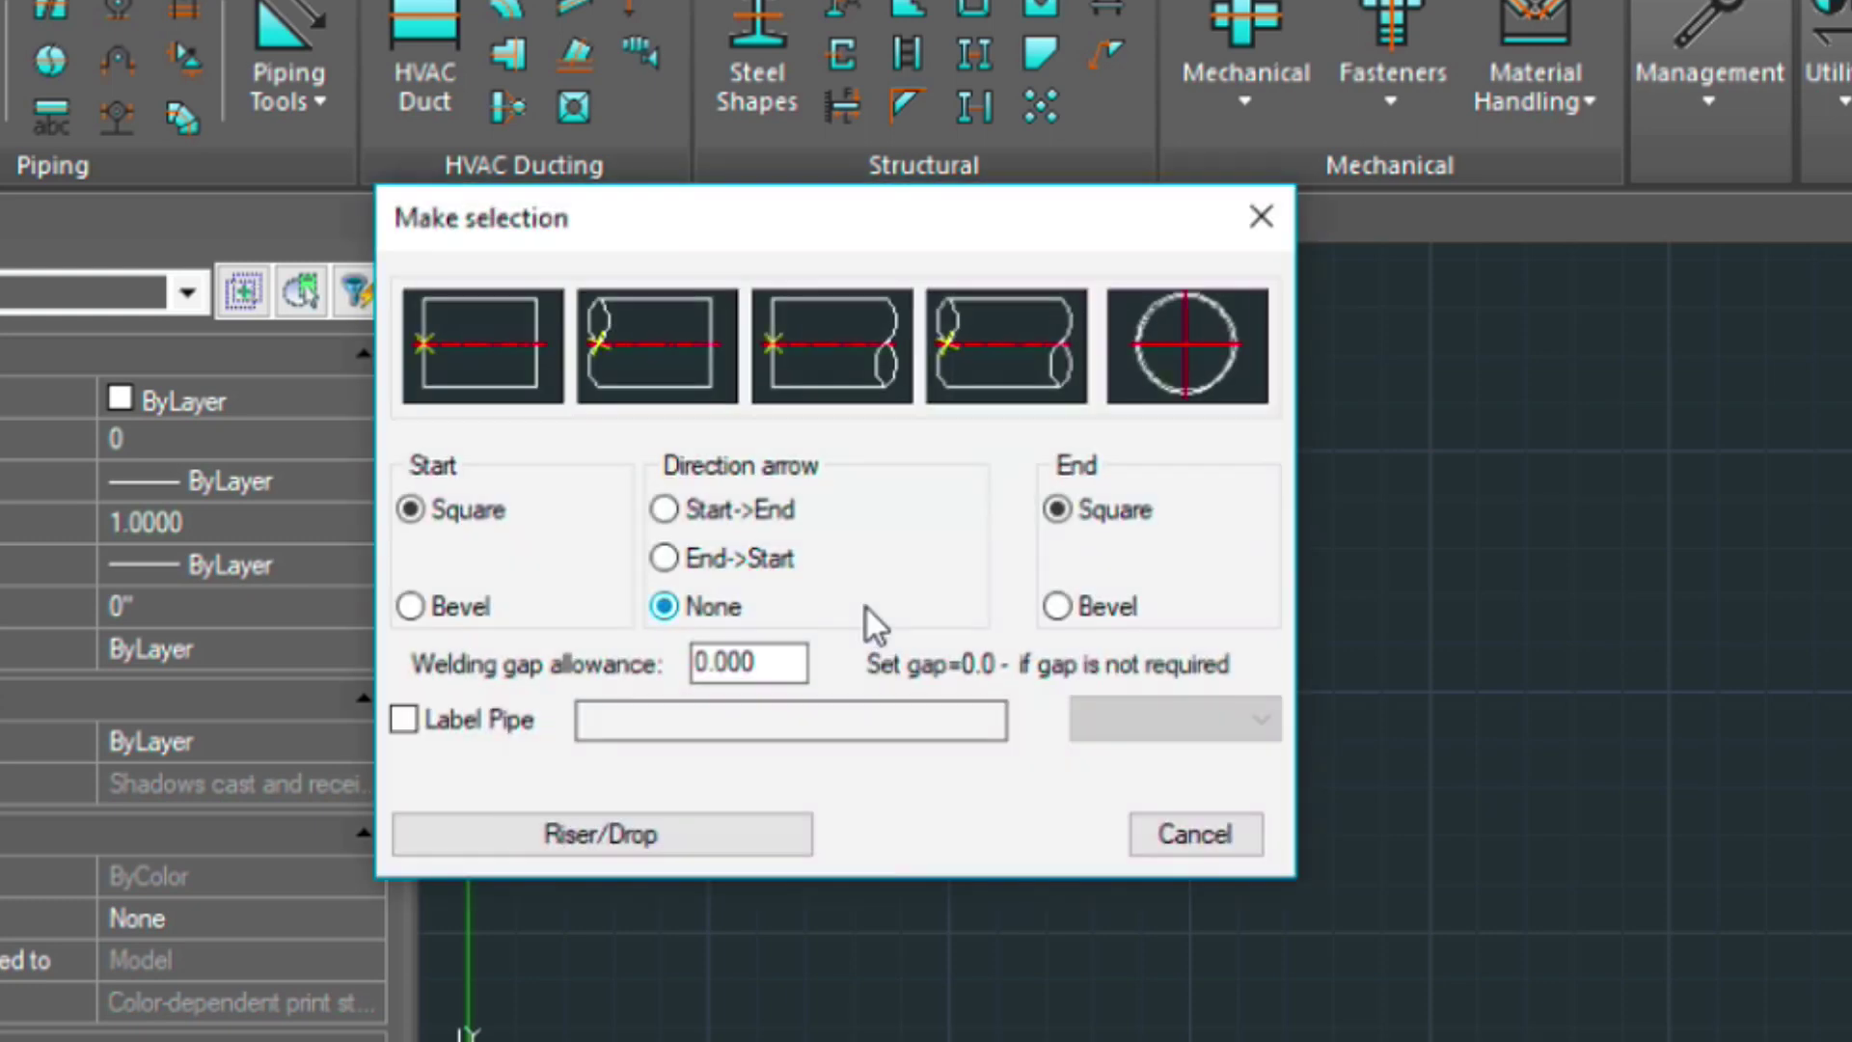
Draw a horizontal square-ended 3-inch pipe between two picked points and move the fittings dialog aside
{"action": "left_click", "coordinate": [425, 346]}
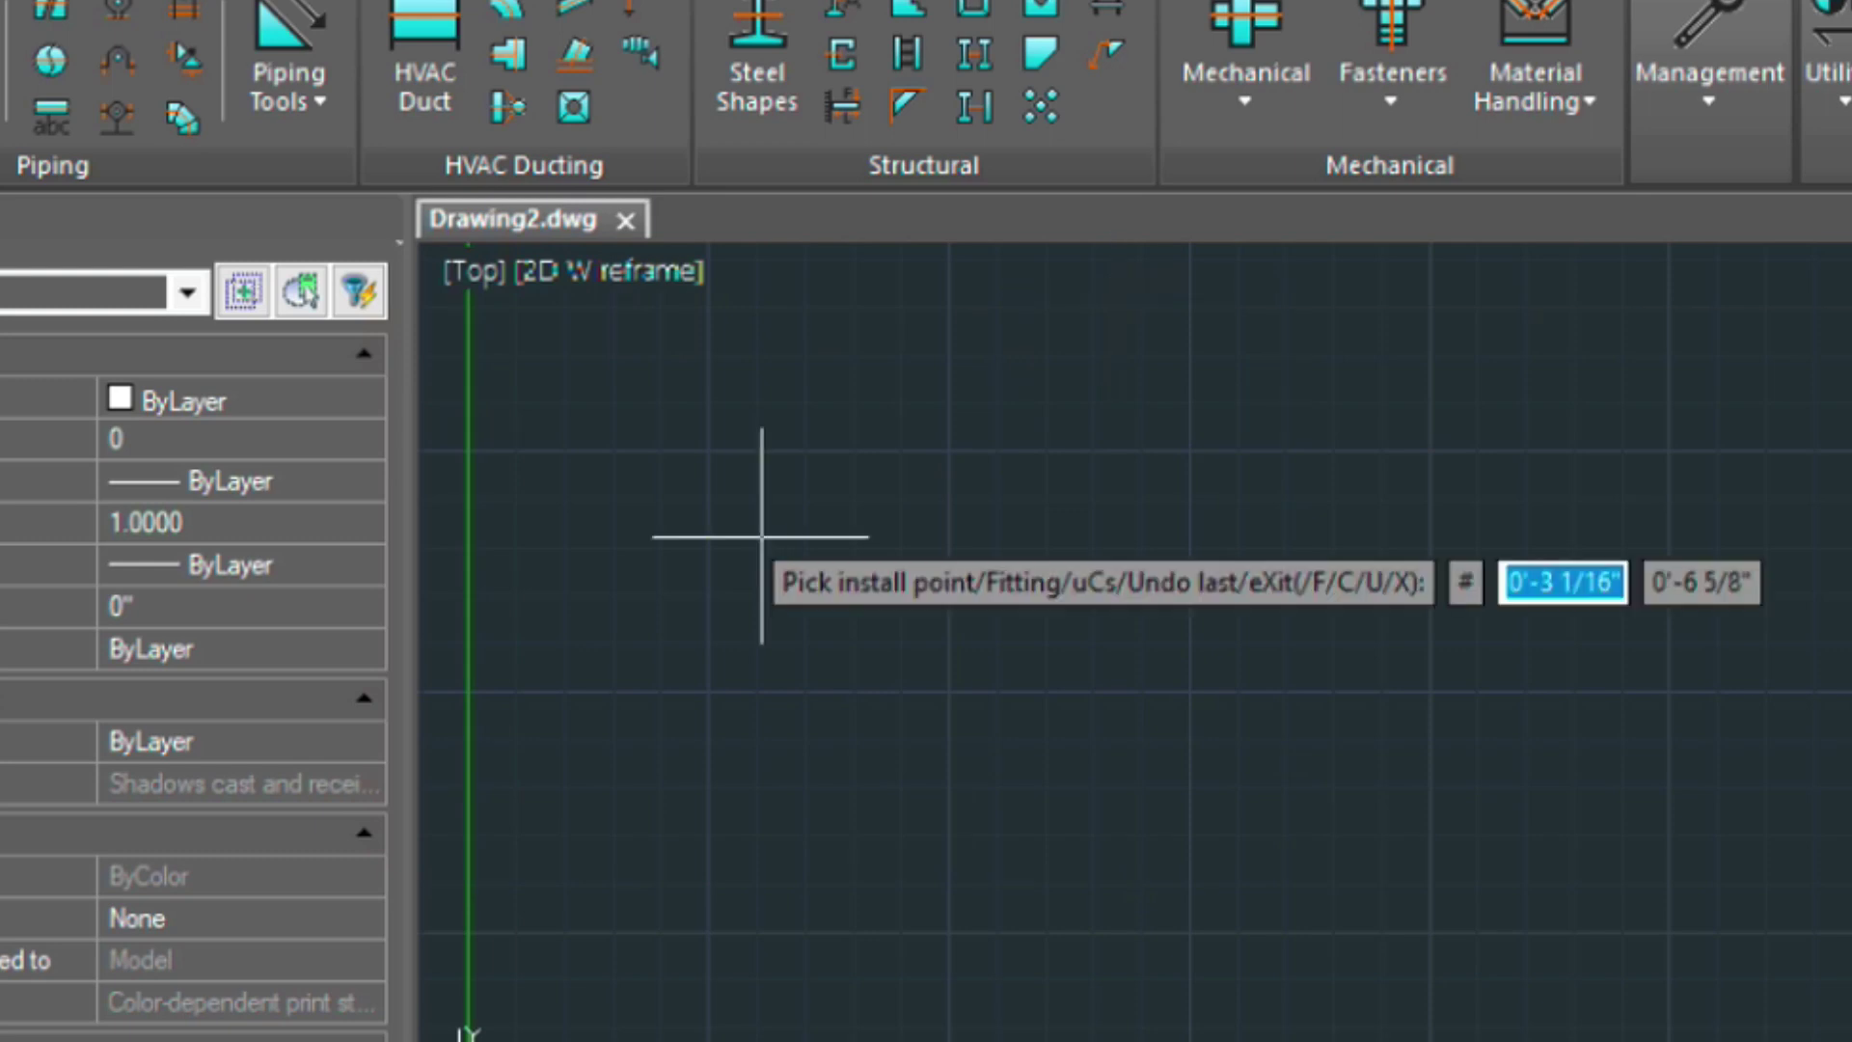
{"action": "left_click", "coordinate": [751, 635]}
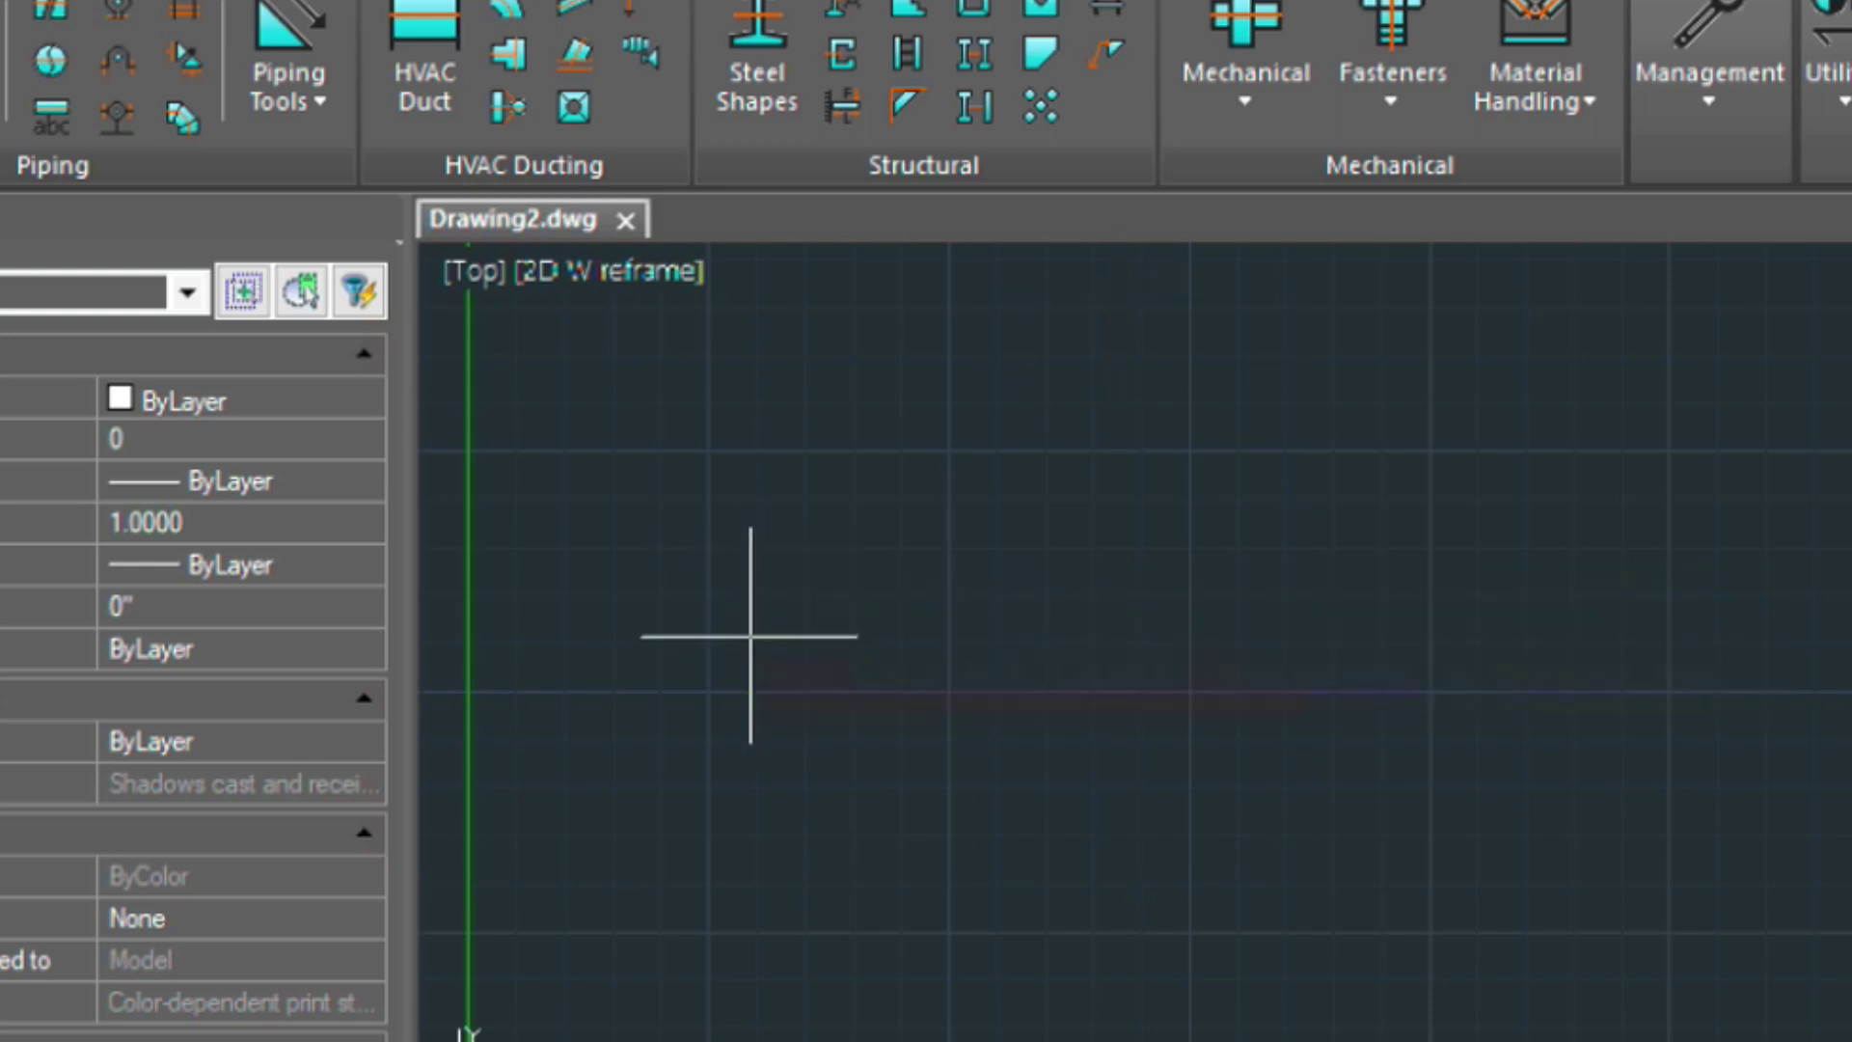
{"action": "left_click", "coordinate": [1529, 563]}
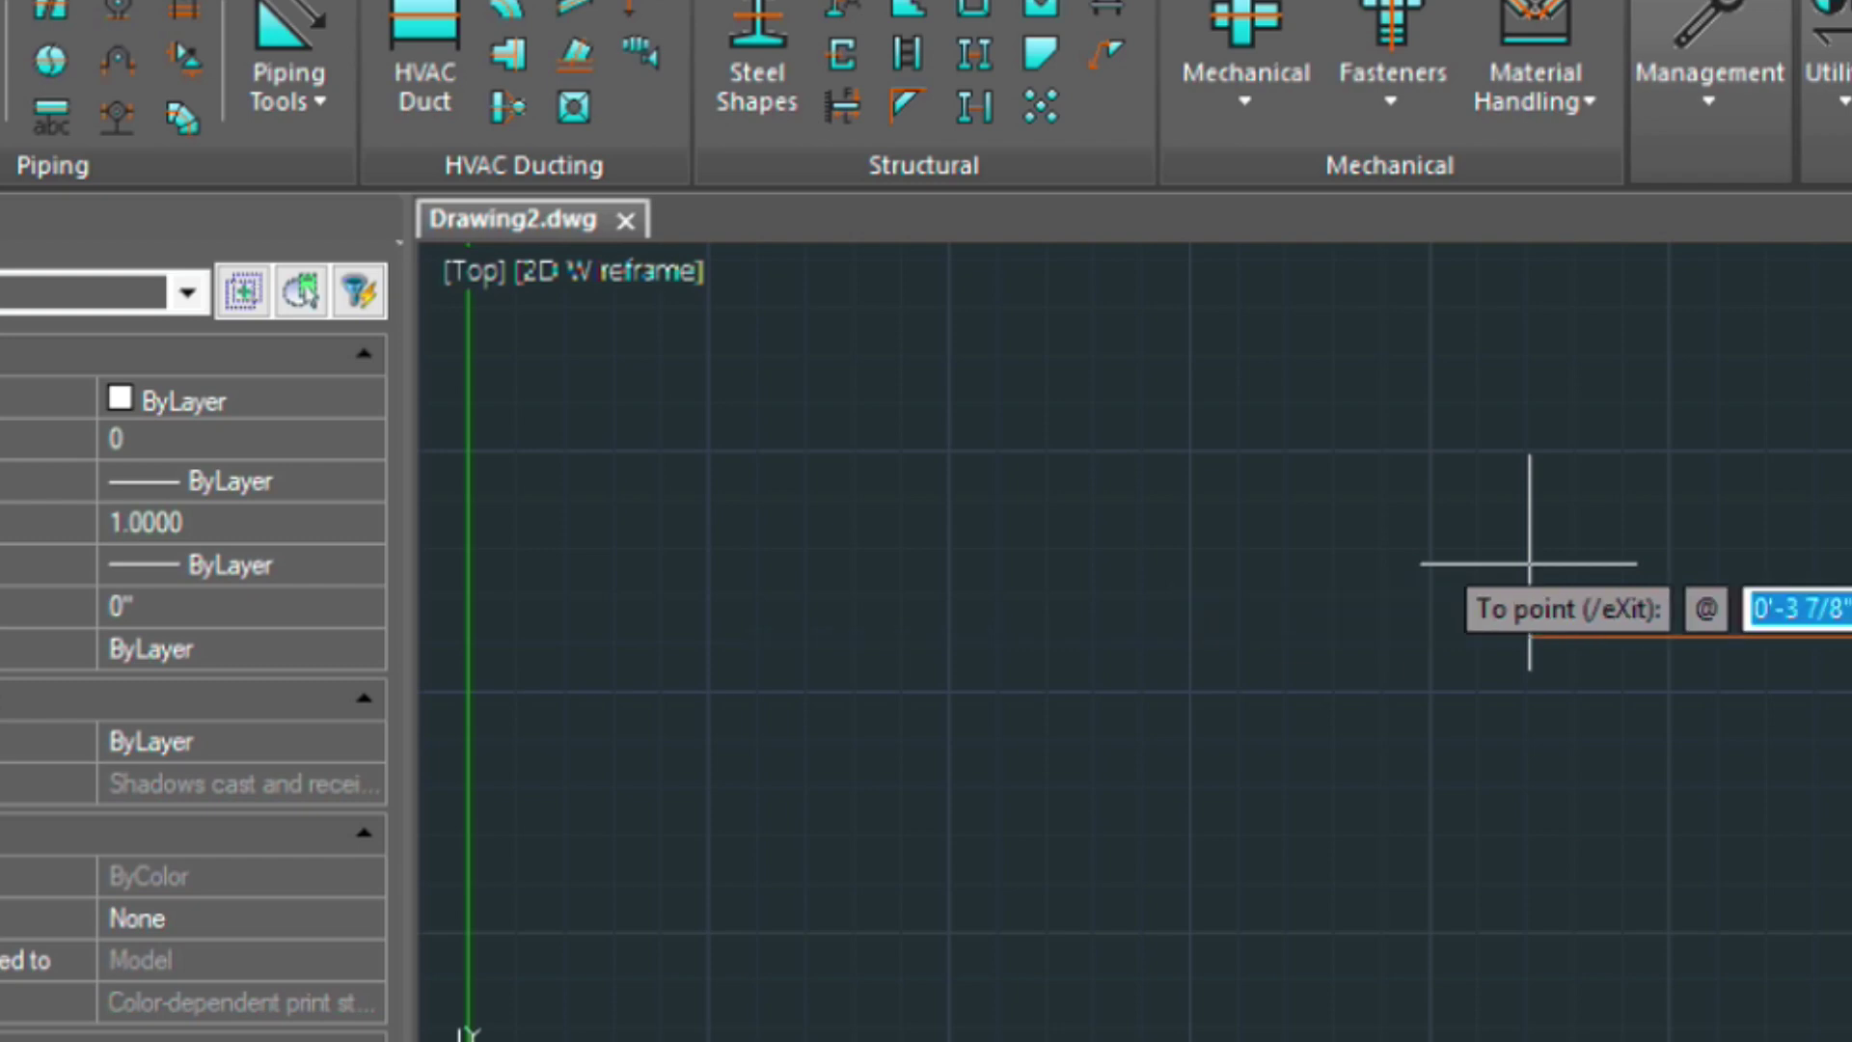
{"action": "key", "text": "Escape"}
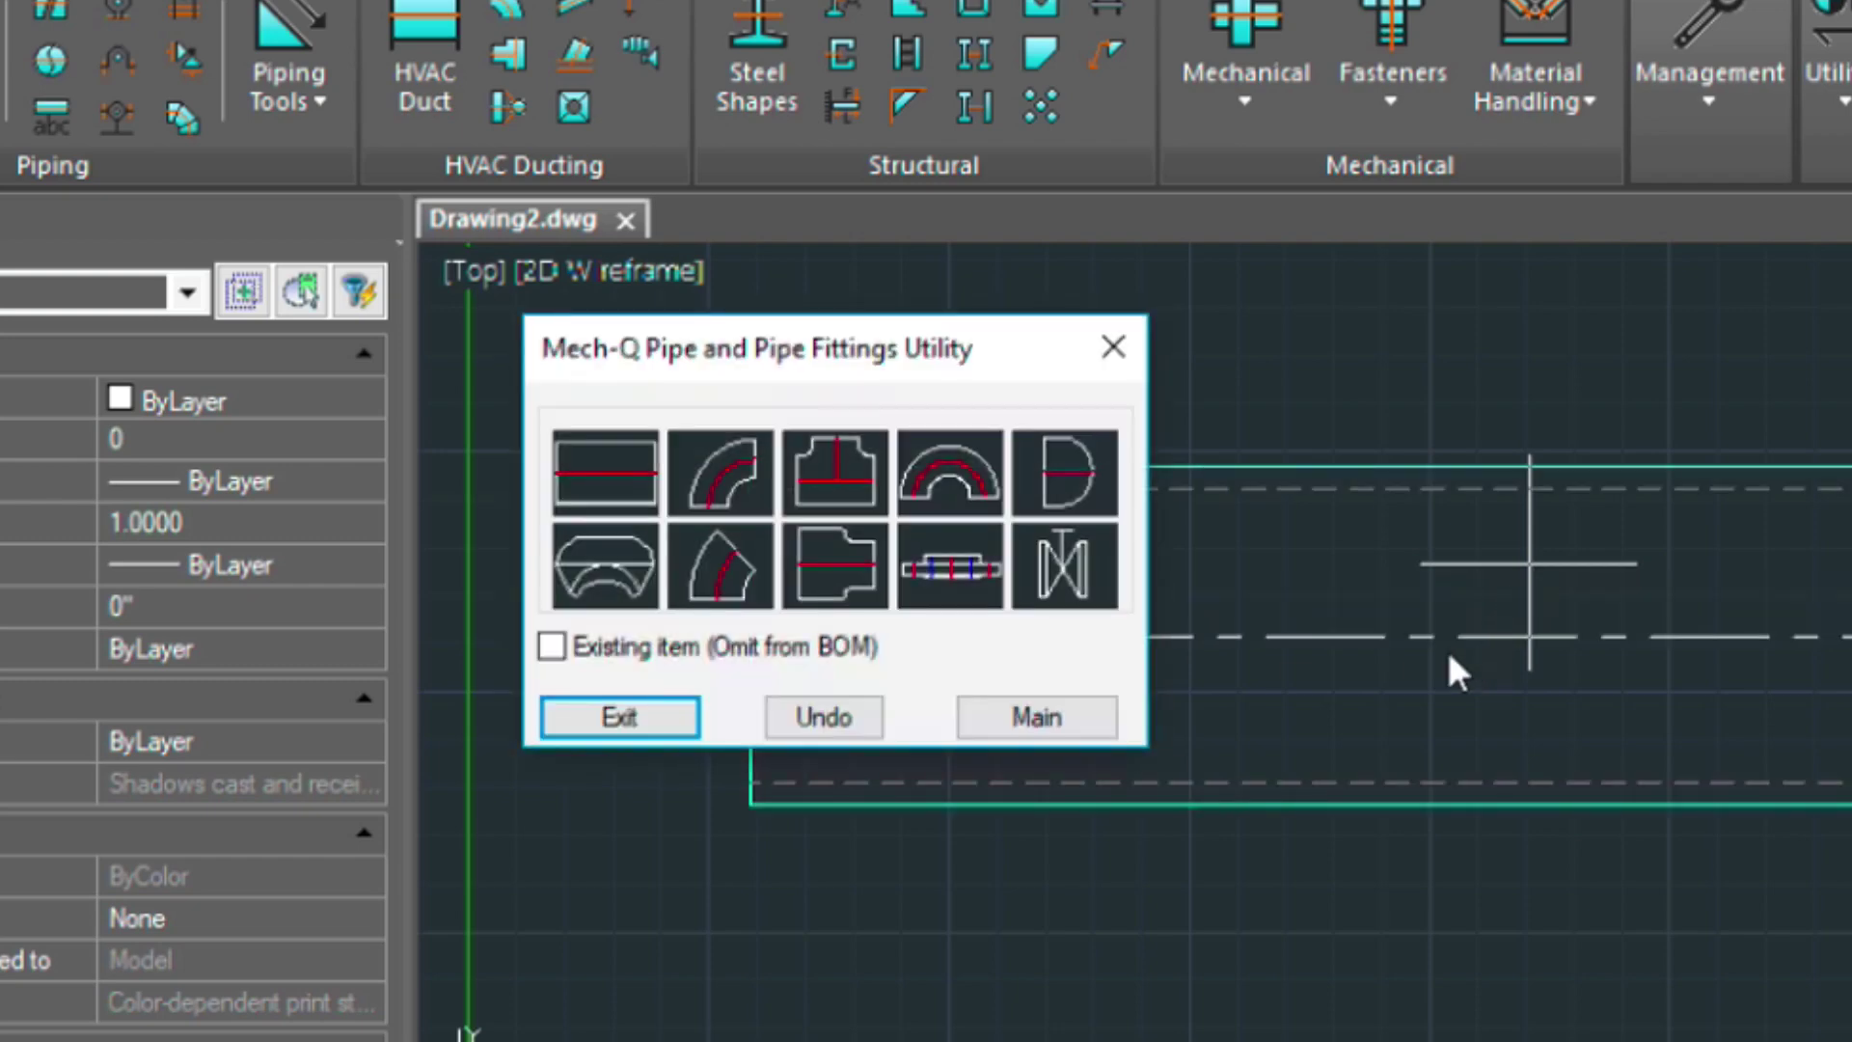
{"action": "left_click_drag", "start_coordinate": [1025, 364], "coordinate": [683, 0]}
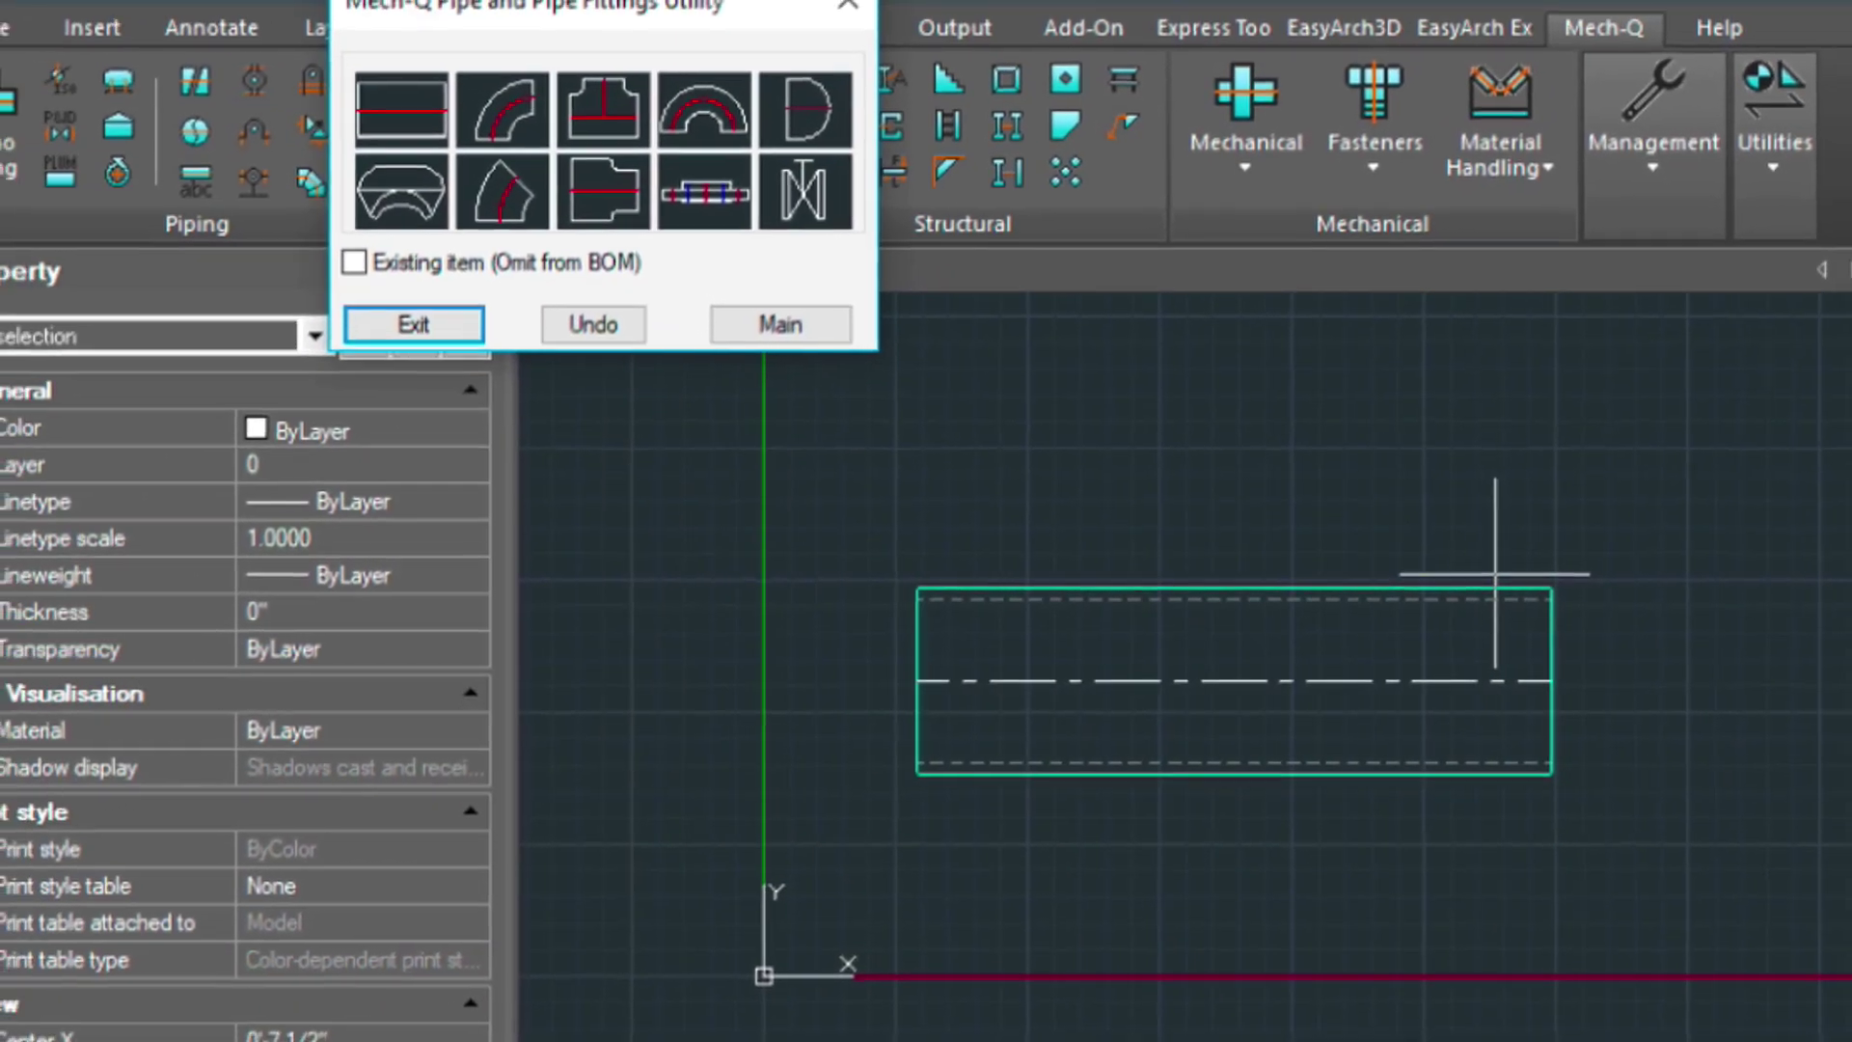
{"action": "scroll", "coordinate": [1508, 570], "scroll_direction": "down", "scroll_amount": 4}
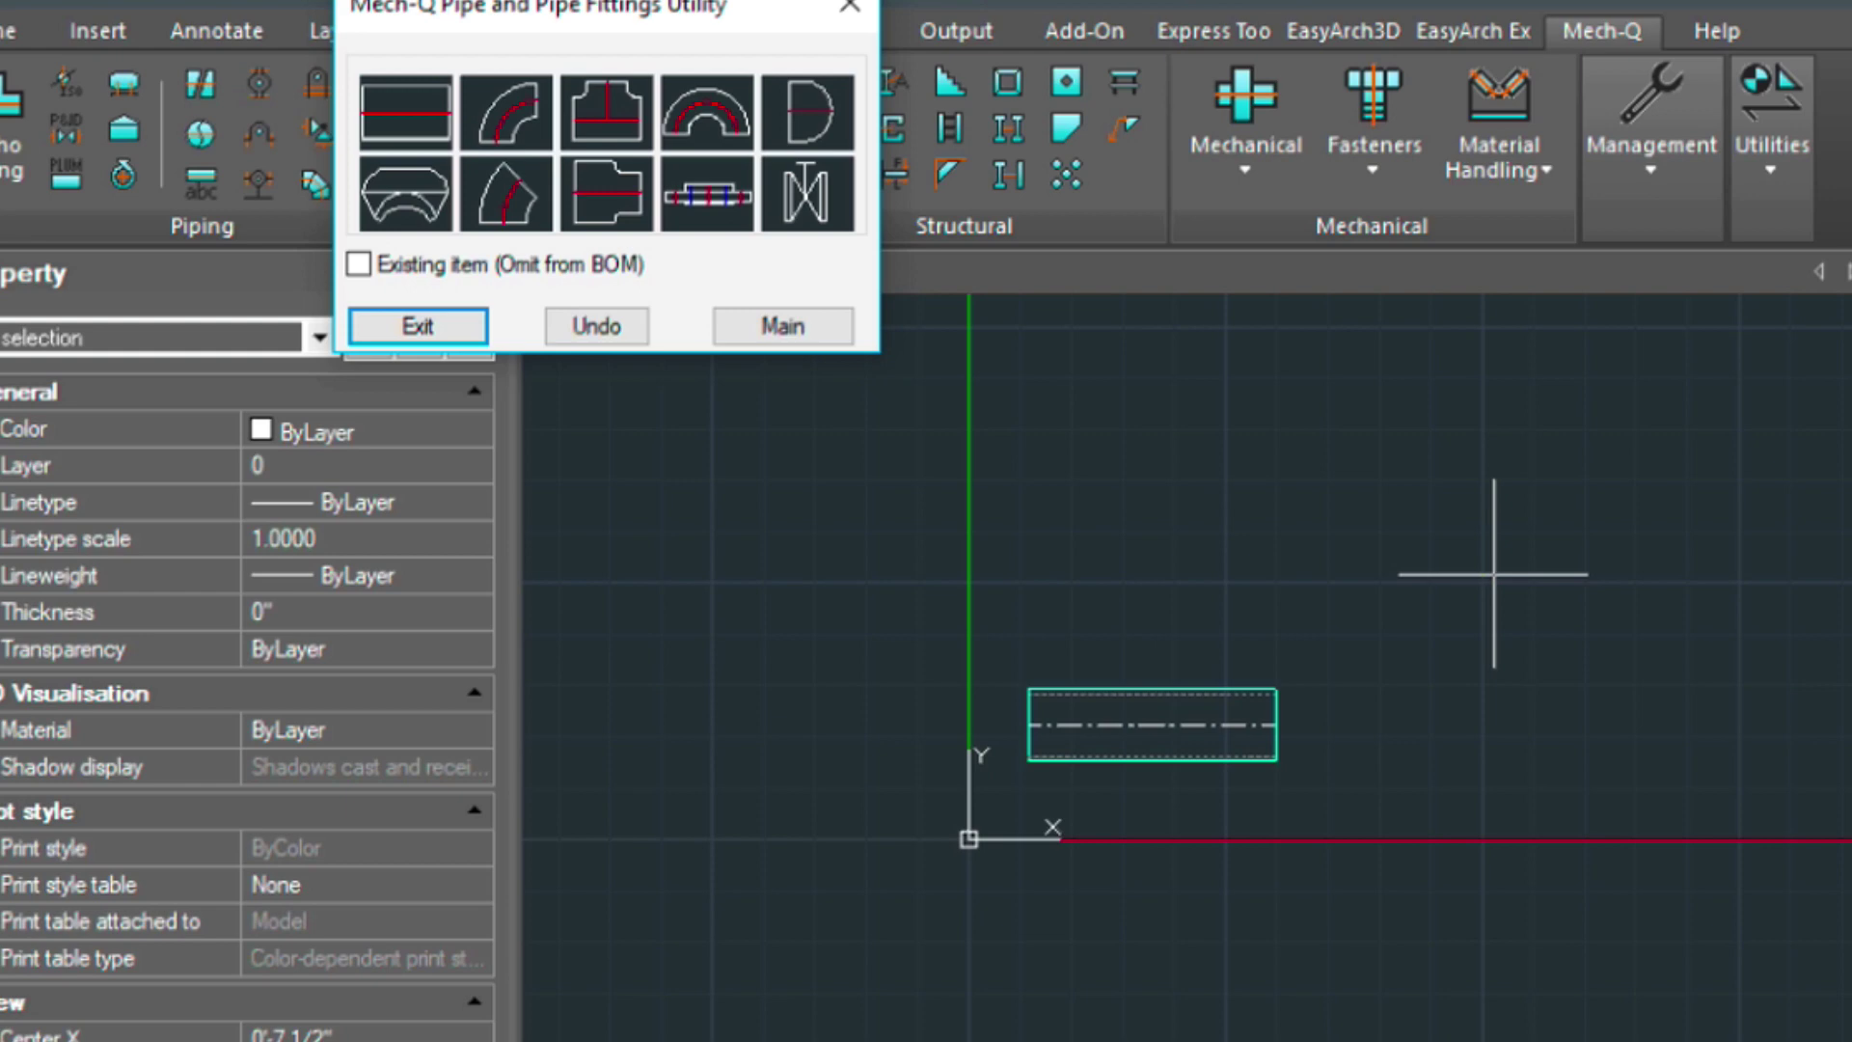
{"action": "scroll", "coordinate": [1495, 574], "scroll_direction": "up", "scroll_amount": 2}
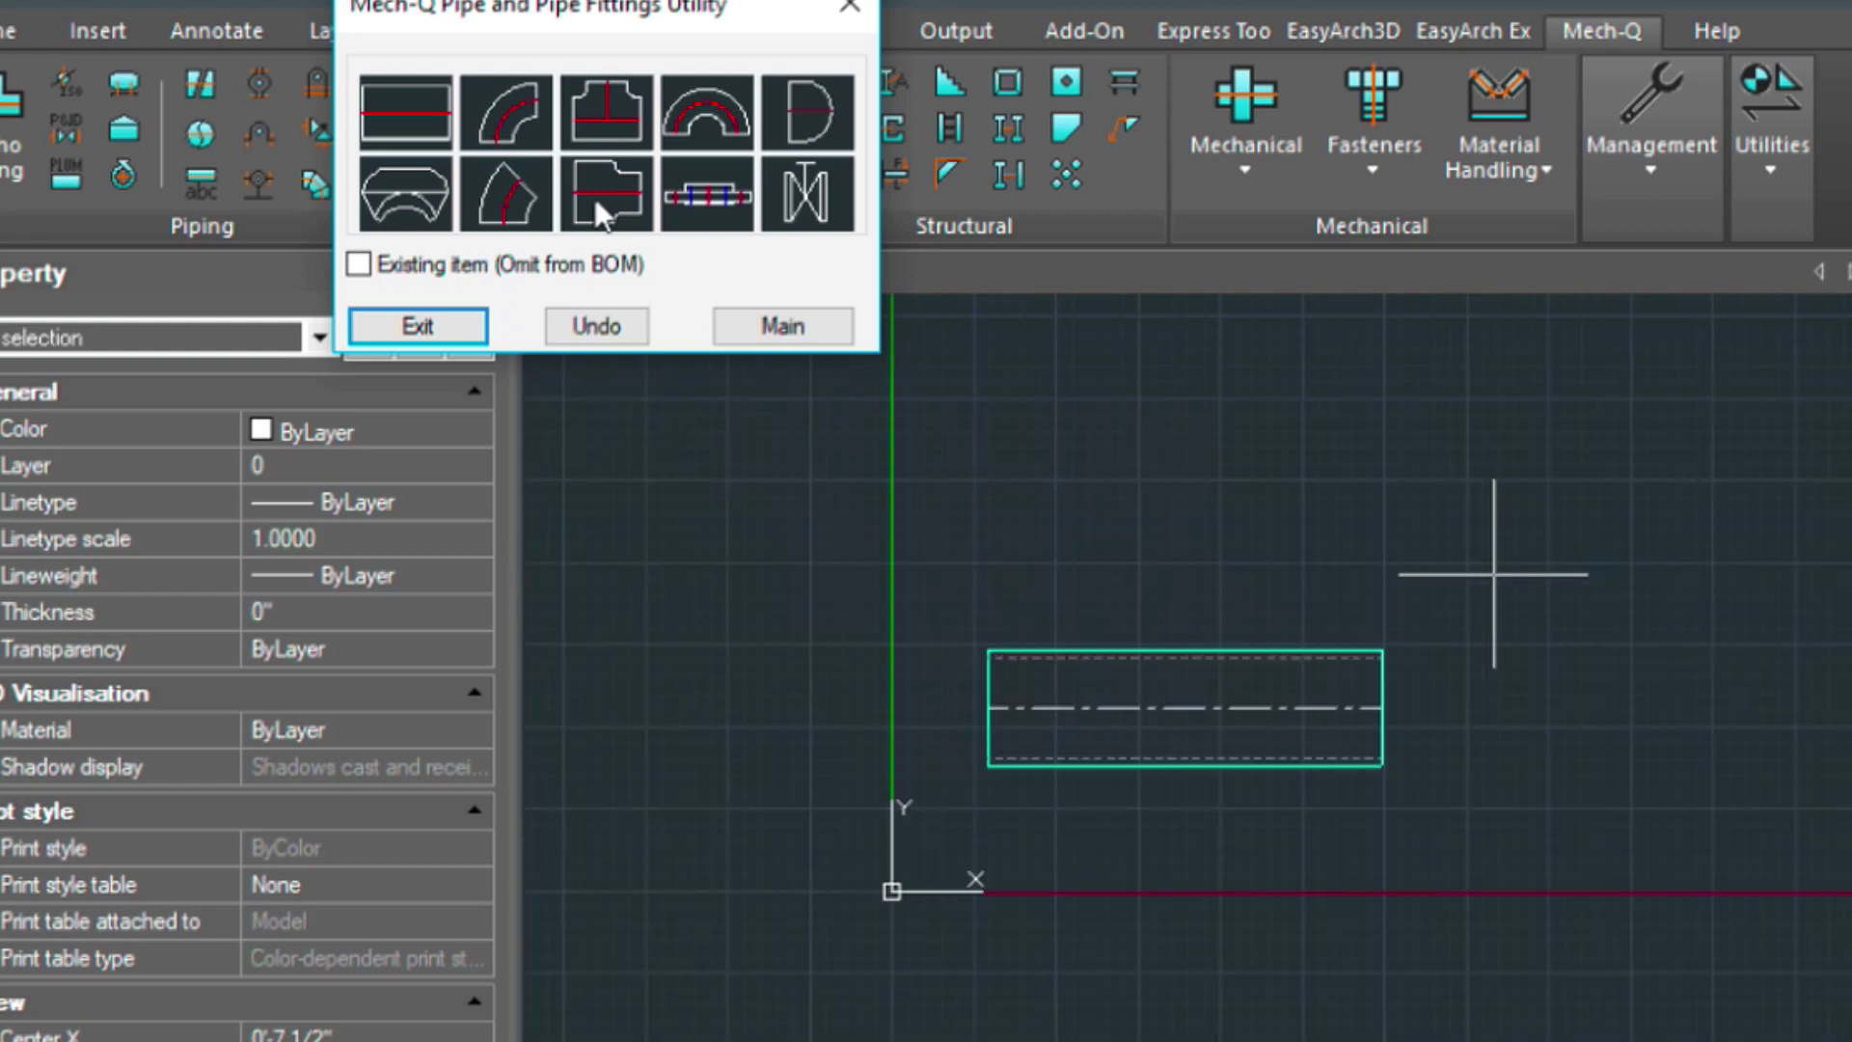
Insert a side-view welding-neck flange at the pipe's right endpoint
{"action": "left_click", "coordinate": [703, 196]}
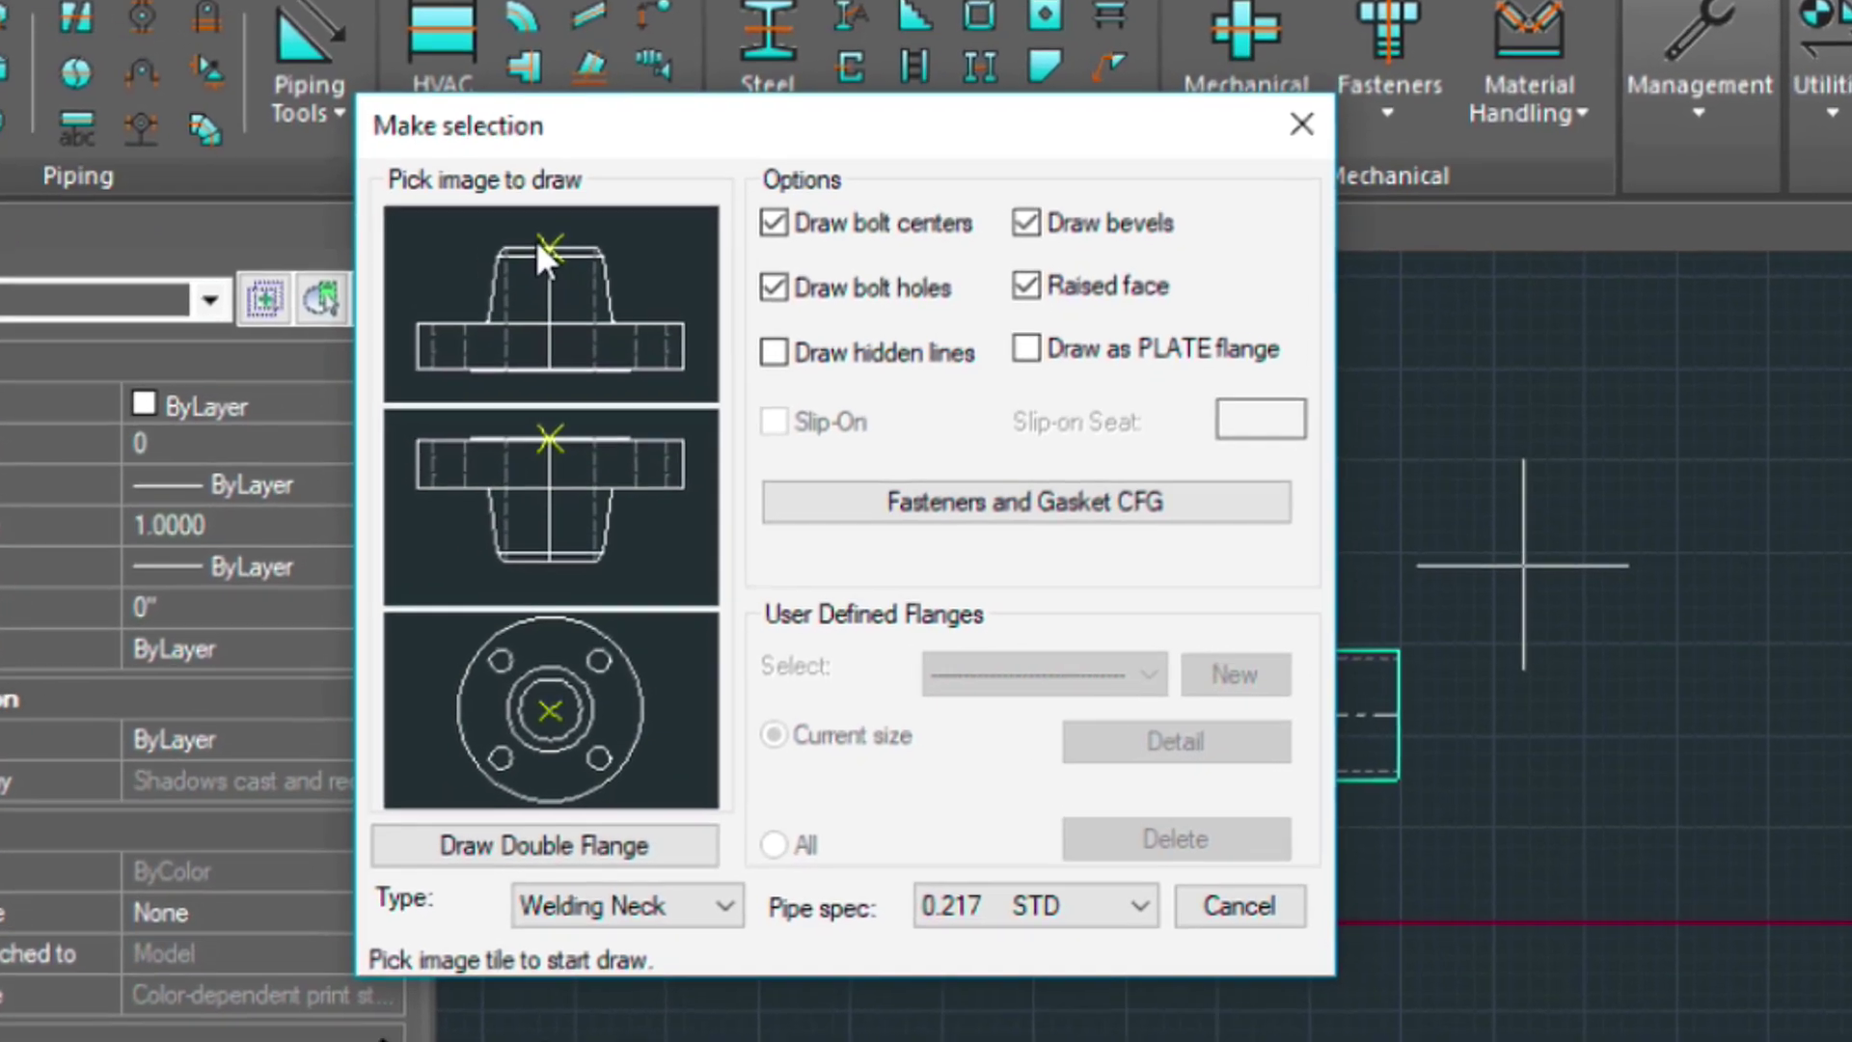
{"action": "left_click", "coordinate": [530, 246]}
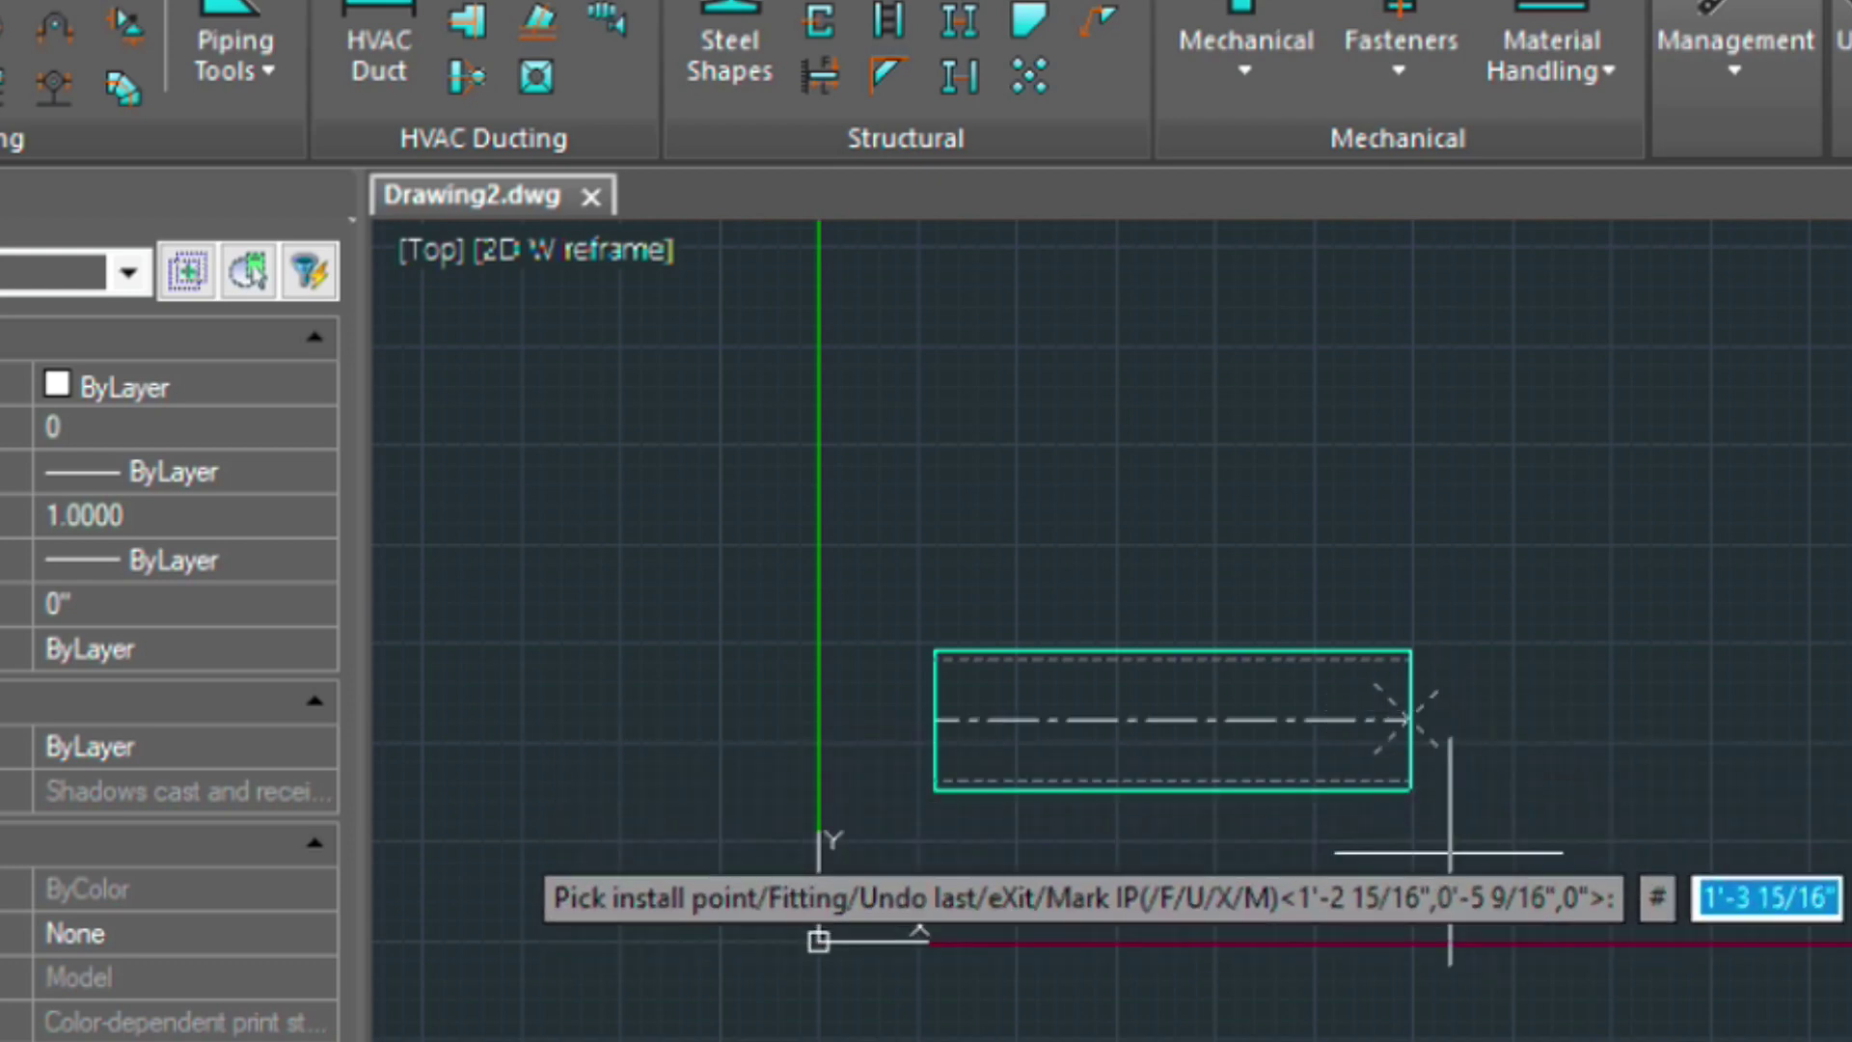
{"action": "left_click", "coordinate": [1451, 851]}
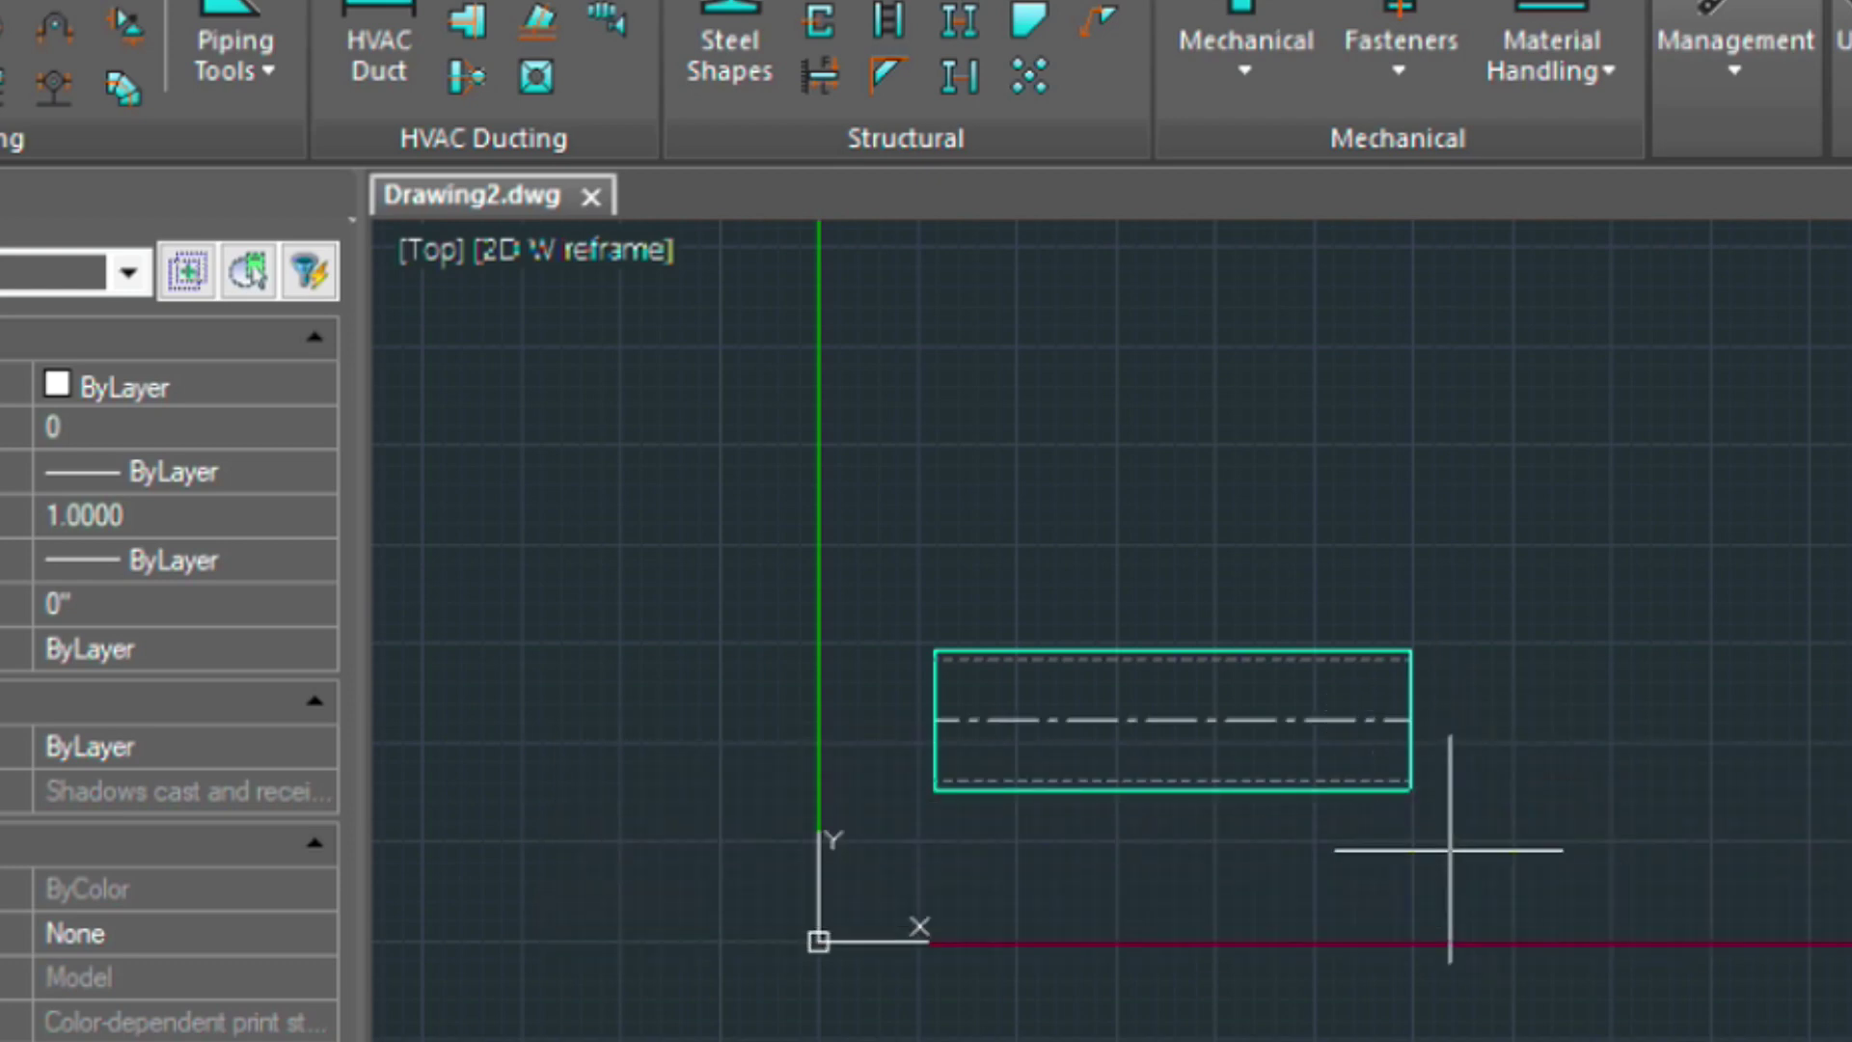
Fix the flange's orientation and set up a 3 - 2 reducing tee
{"action": "left_click", "coordinate": [1594, 620]}
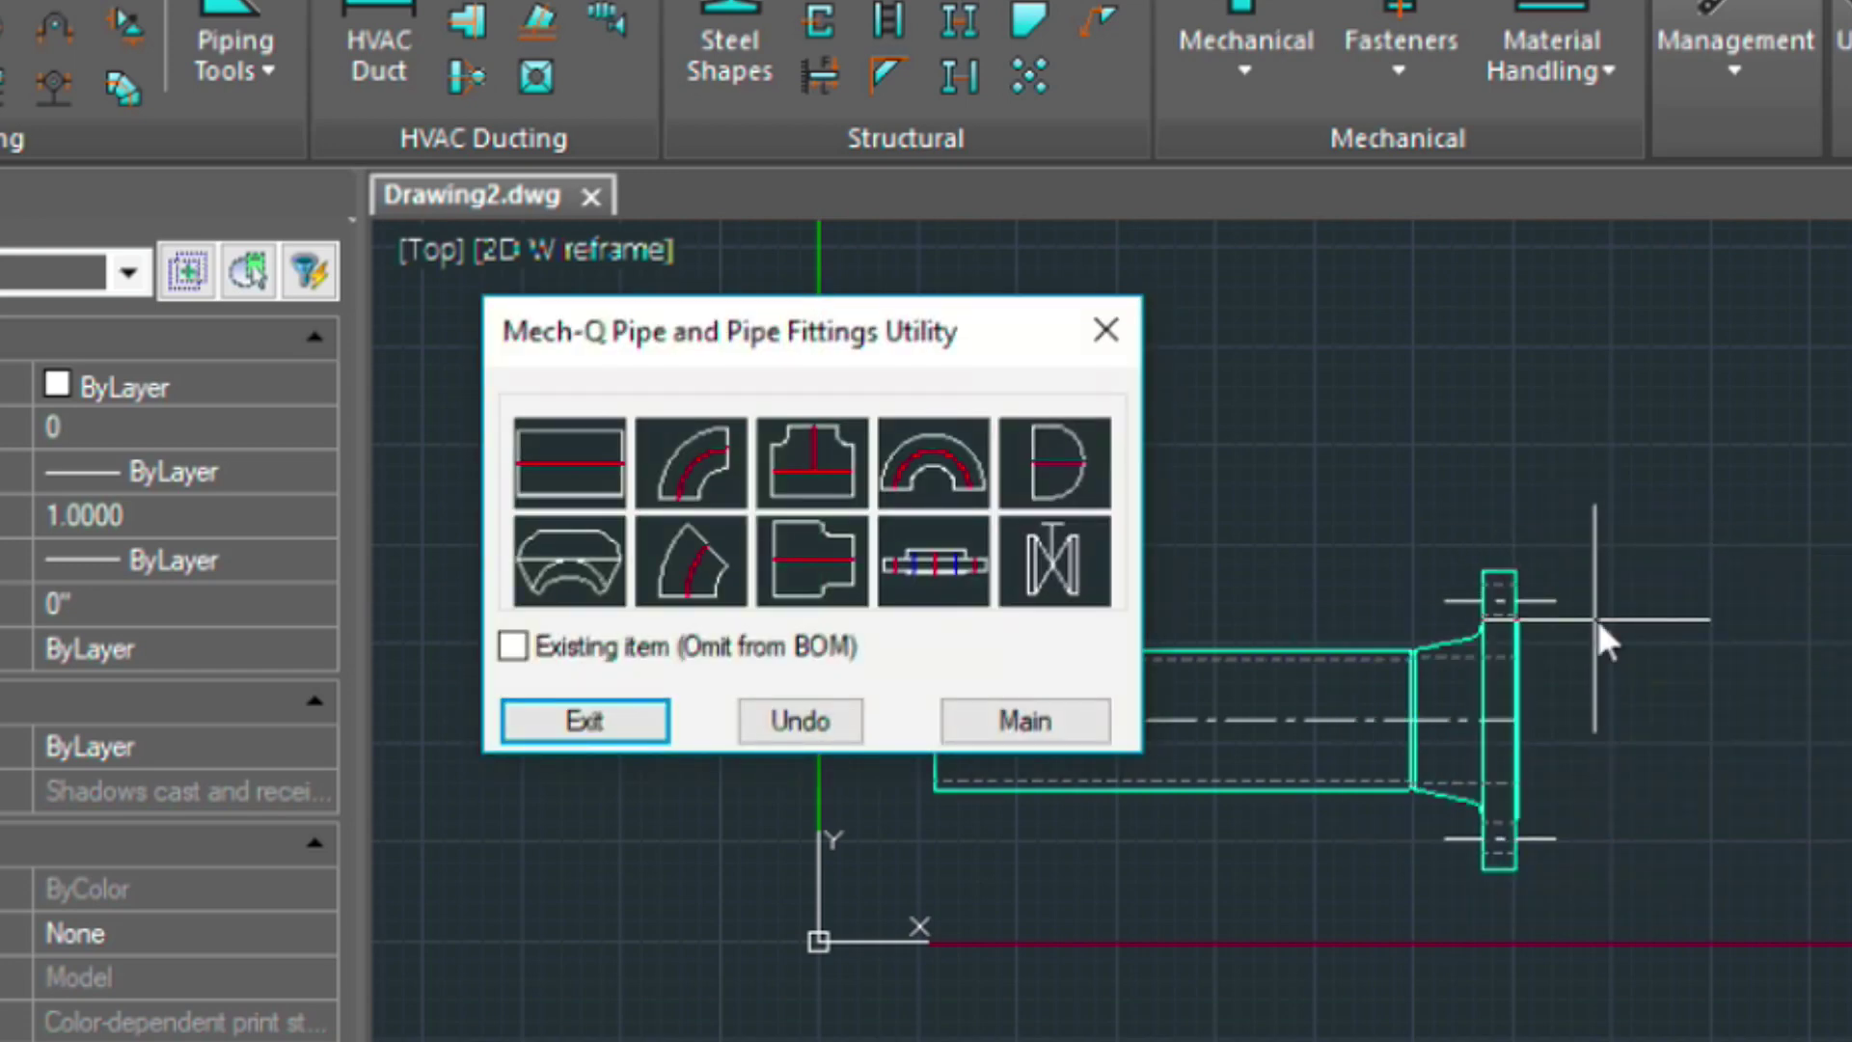
{"action": "left_click", "coordinate": [812, 451]}
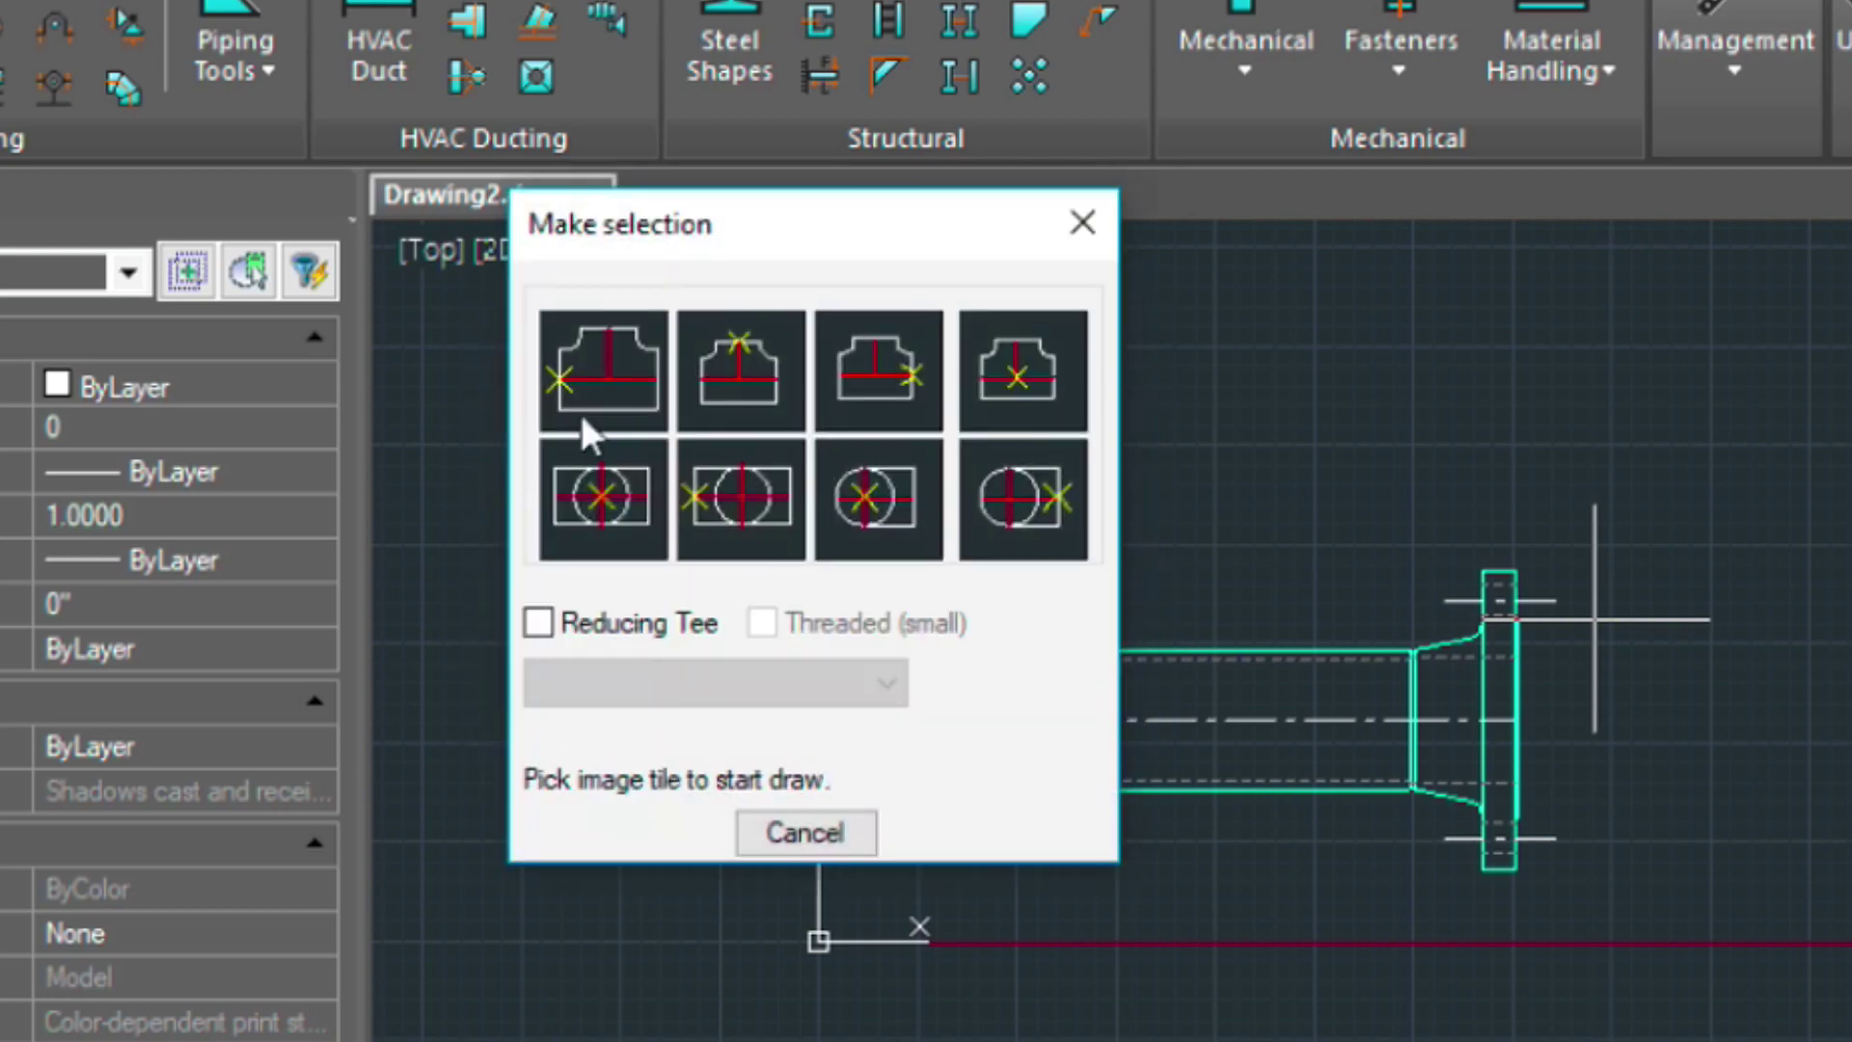
{"action": "left_click", "coordinate": [538, 623]}
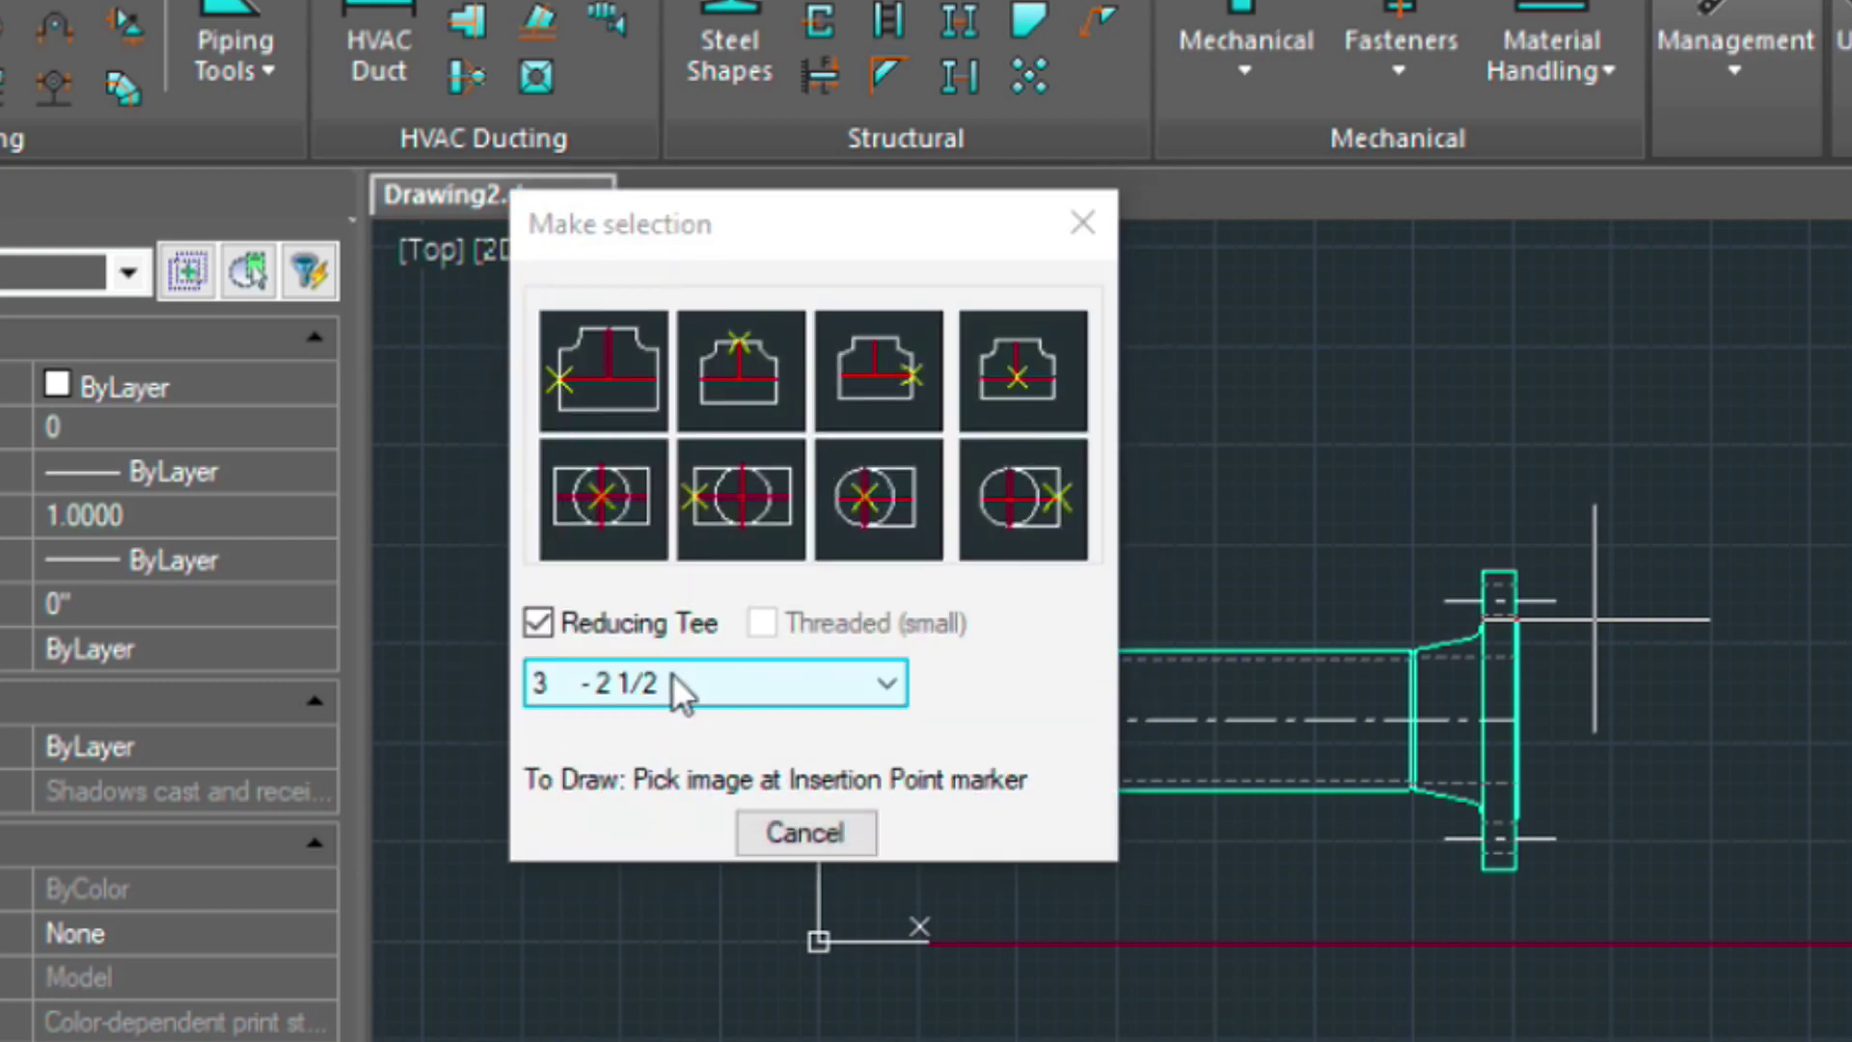
{"action": "left_click", "coordinate": [885, 685]}
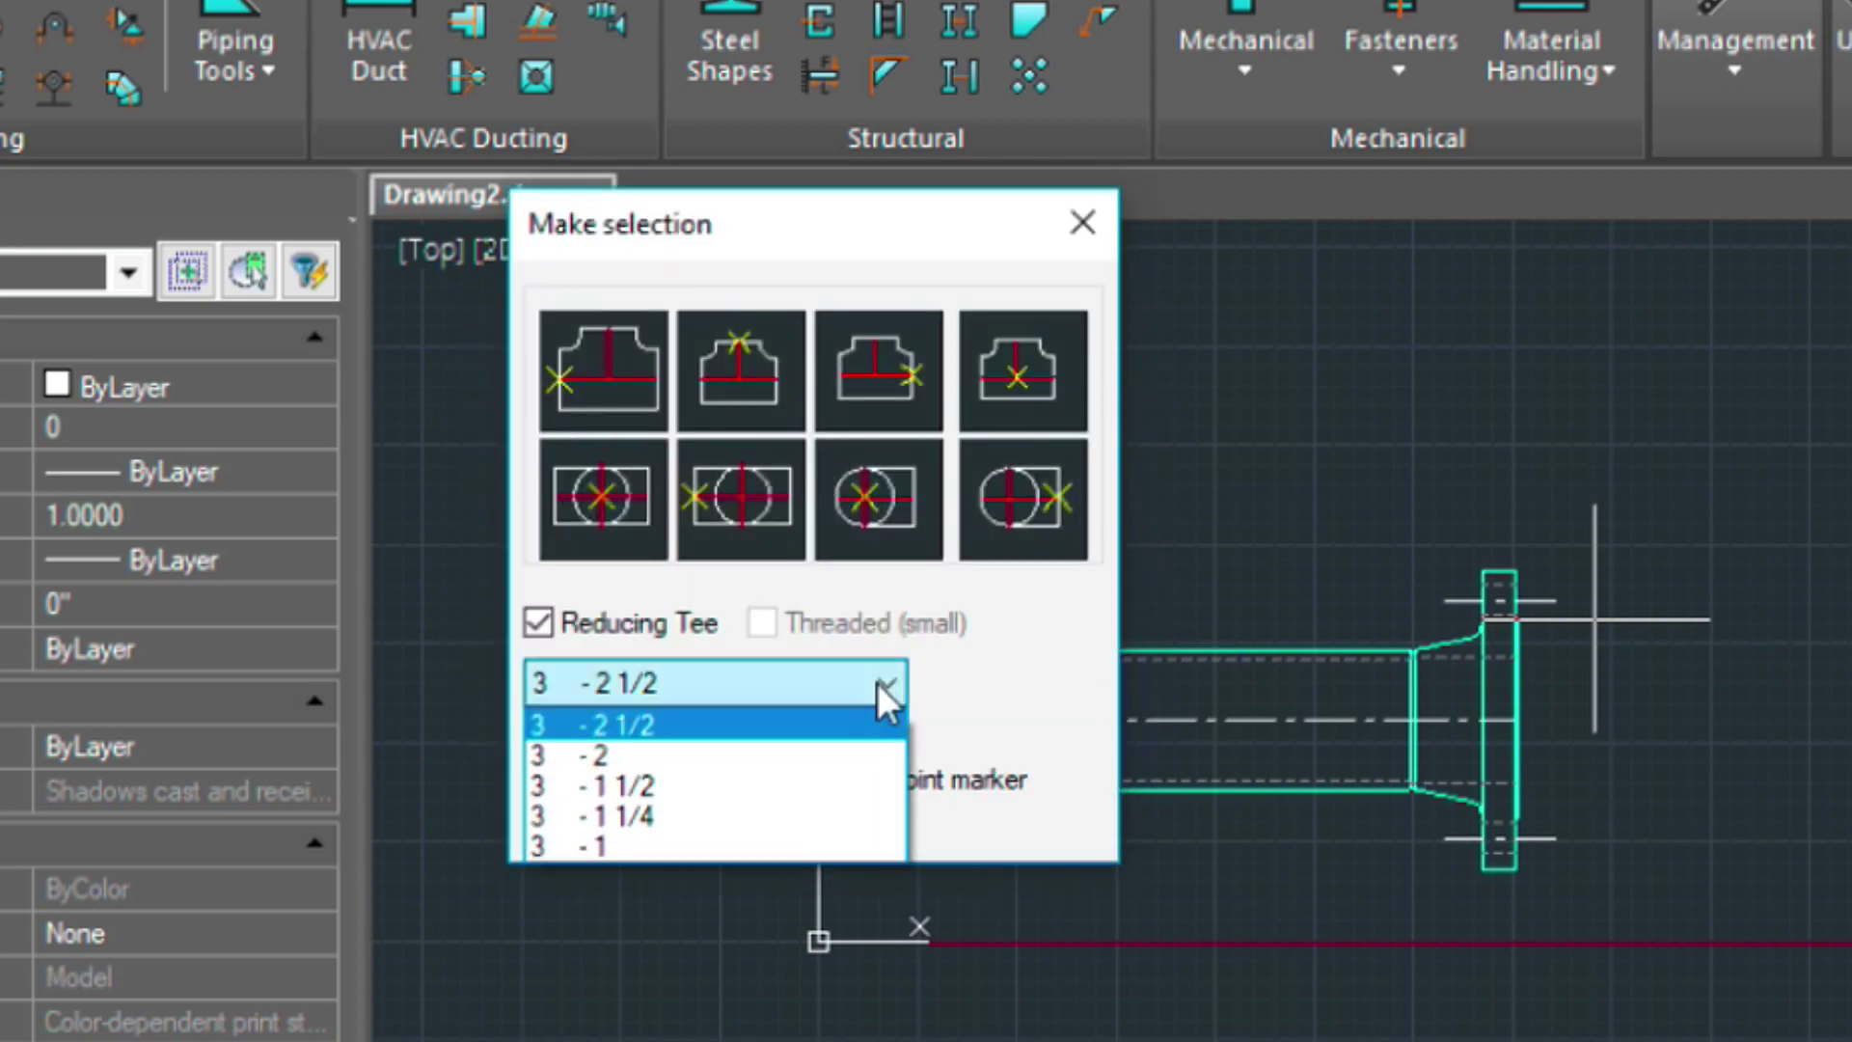
{"action": "left_click", "coordinate": [670, 753]}
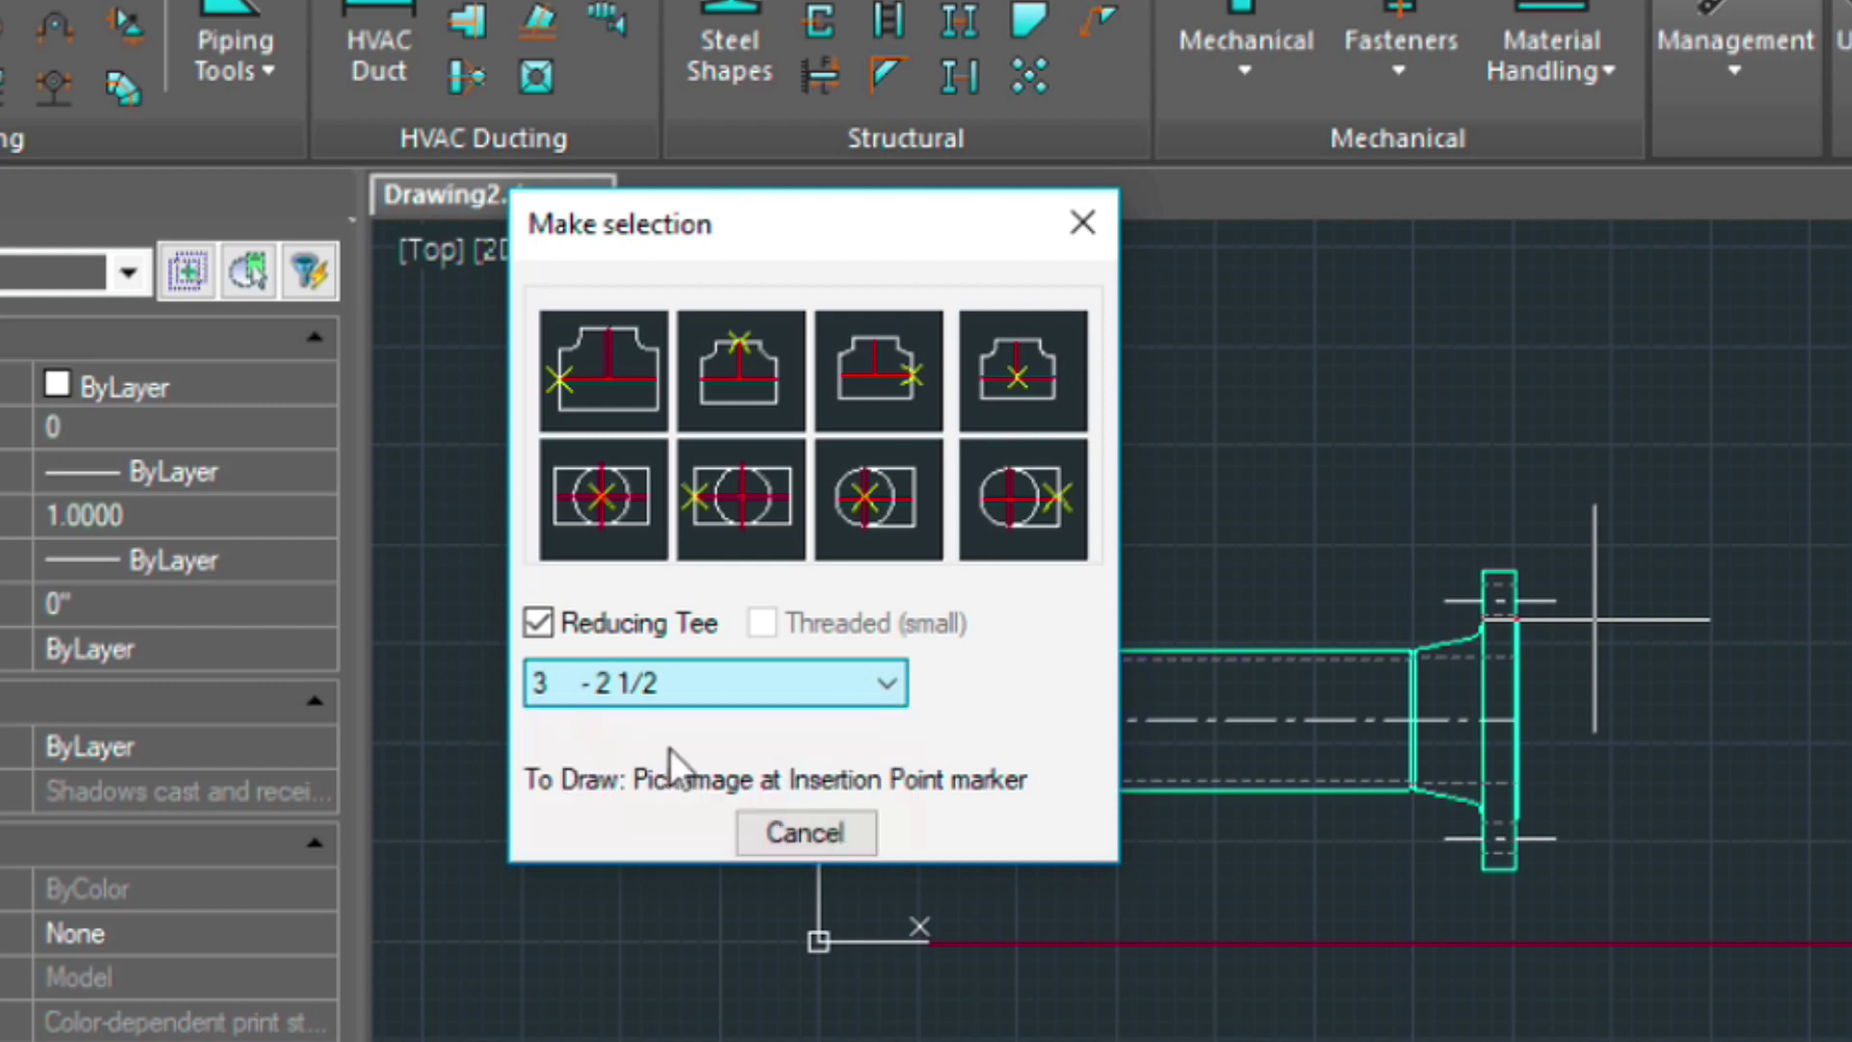
Place the run-end tee at the pipe's left end, unrolled, with its branch pointing down
{"action": "left_click", "coordinate": [570, 371]}
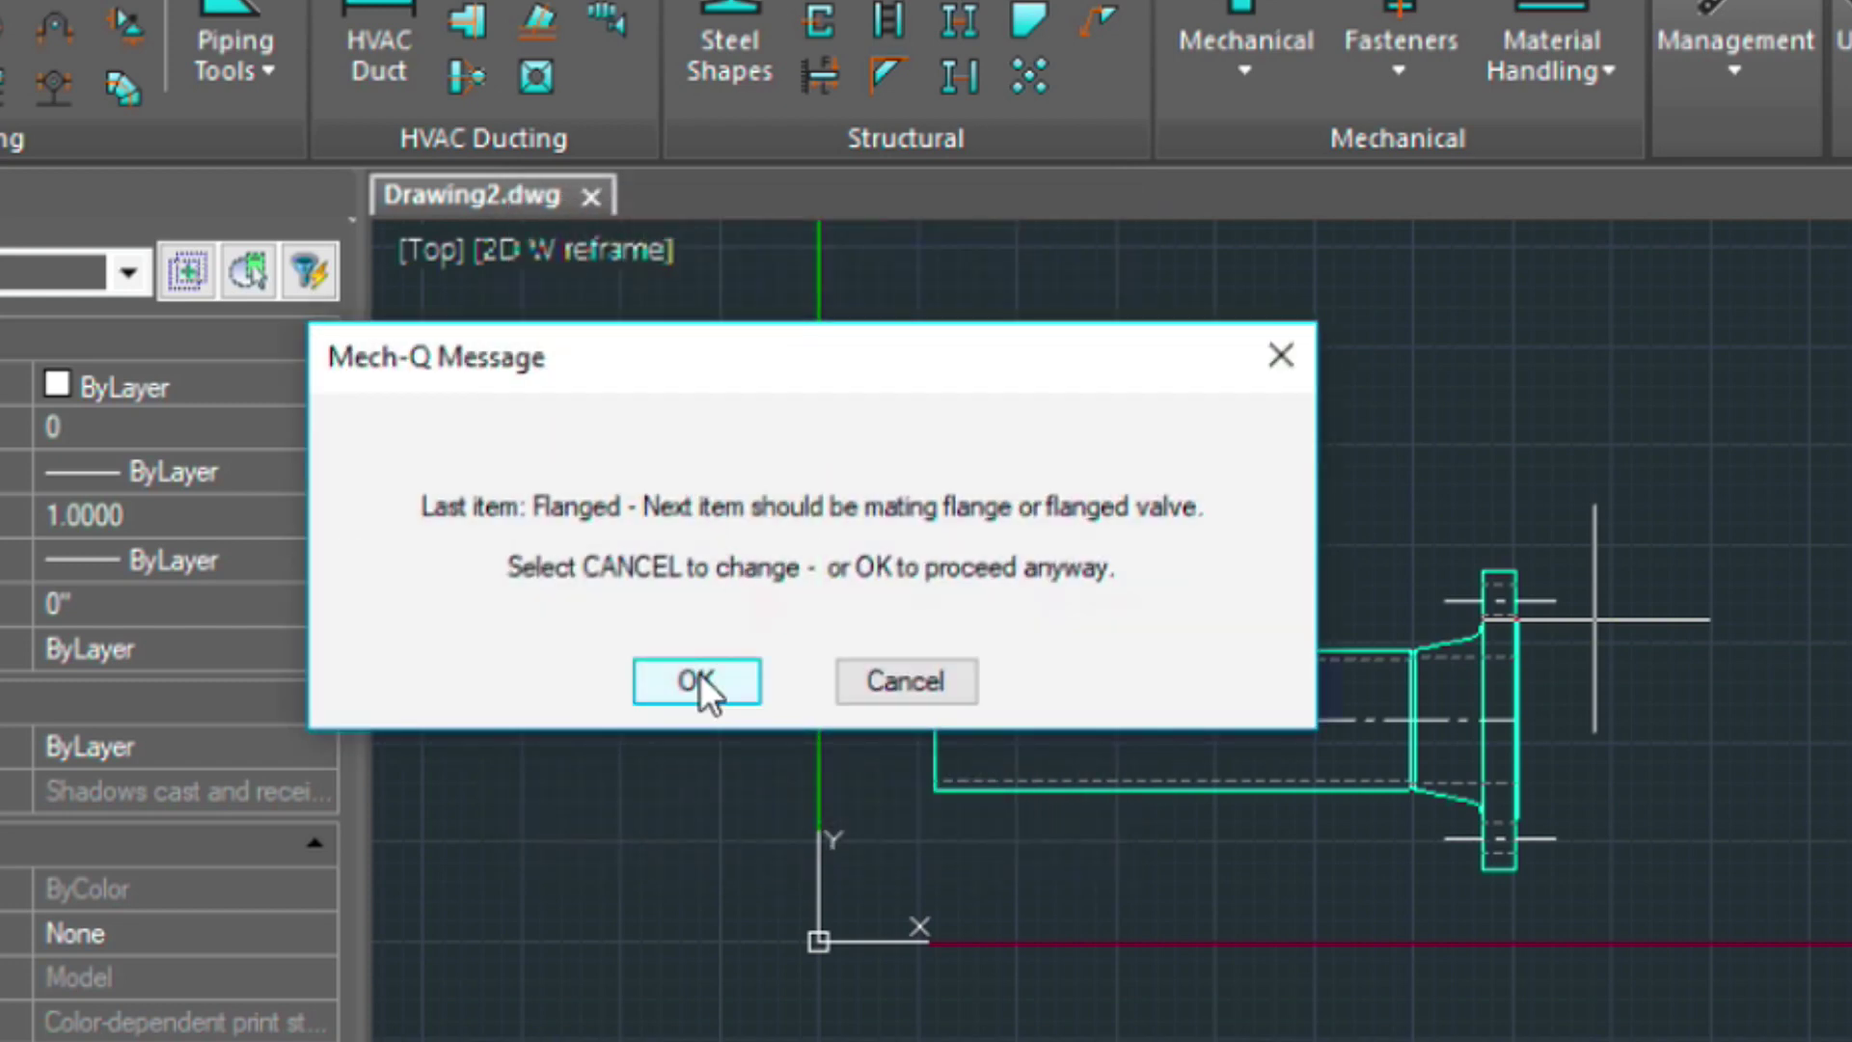
{"action": "left_click", "coordinate": [698, 680]}
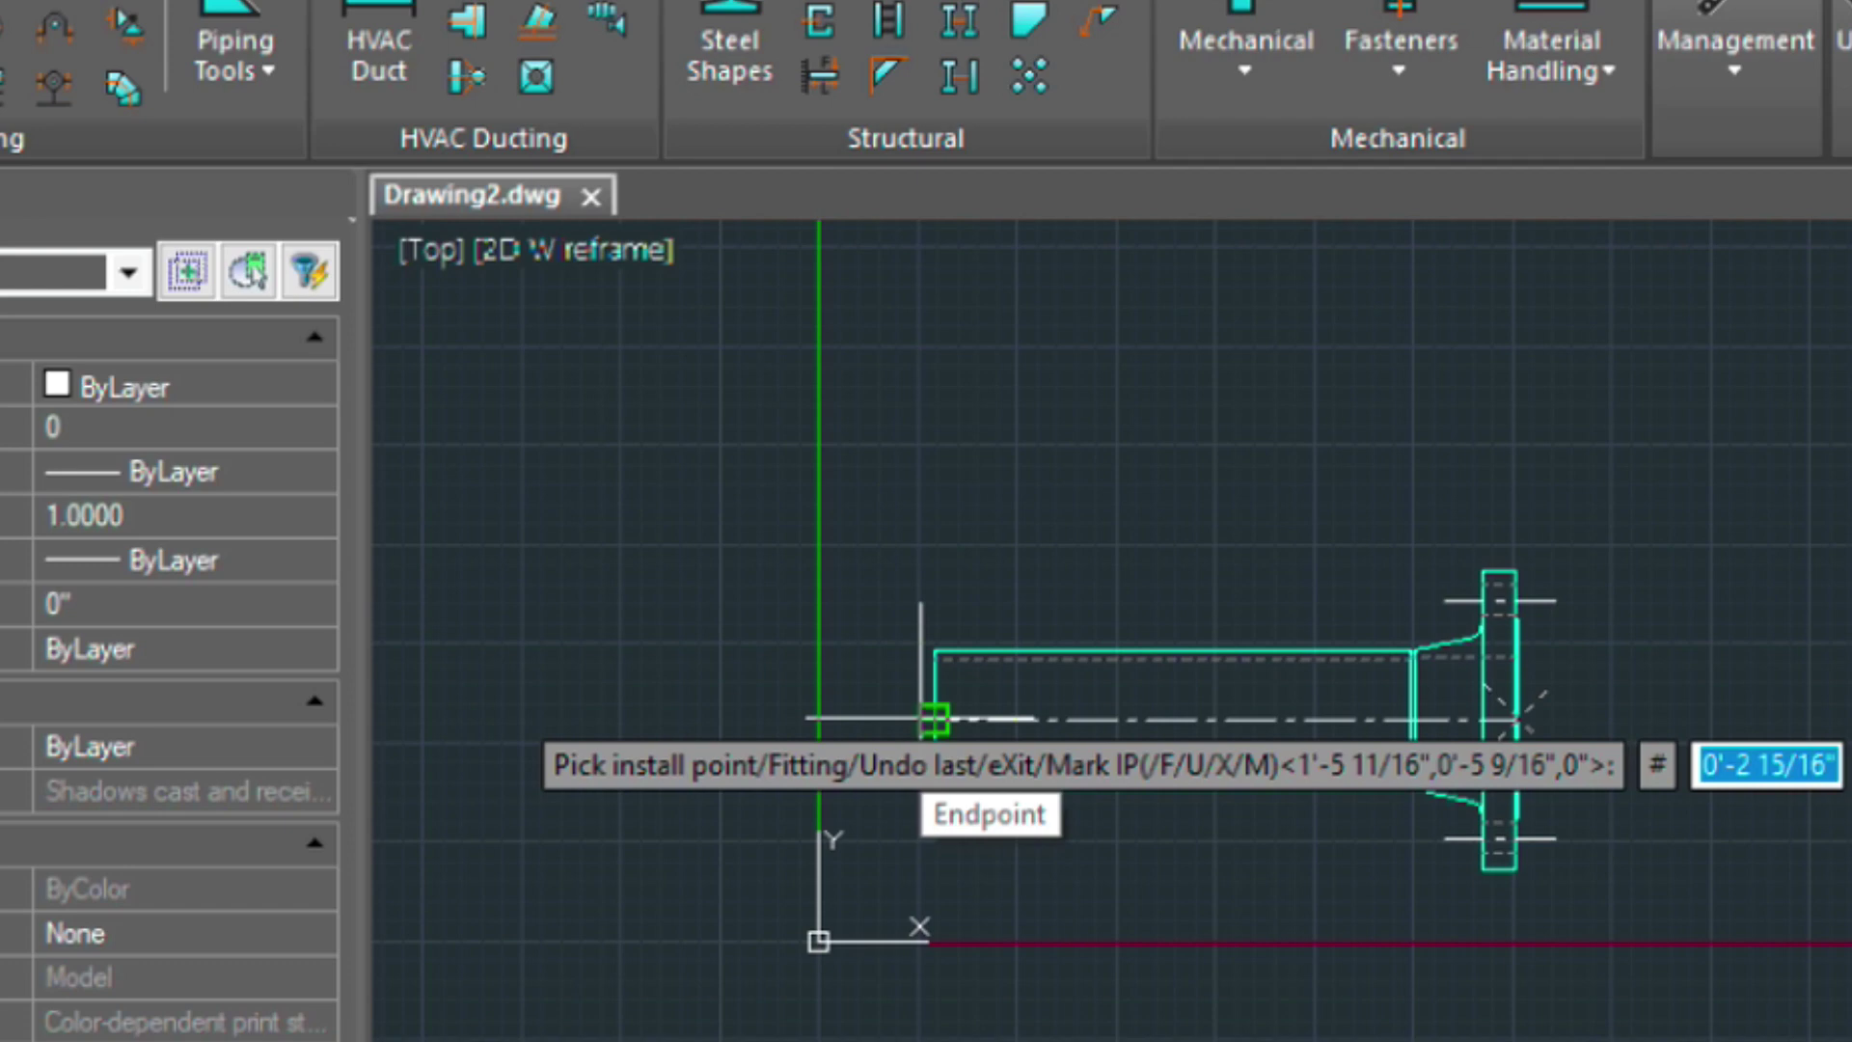
{"action": "left_click", "coordinate": [921, 718]}
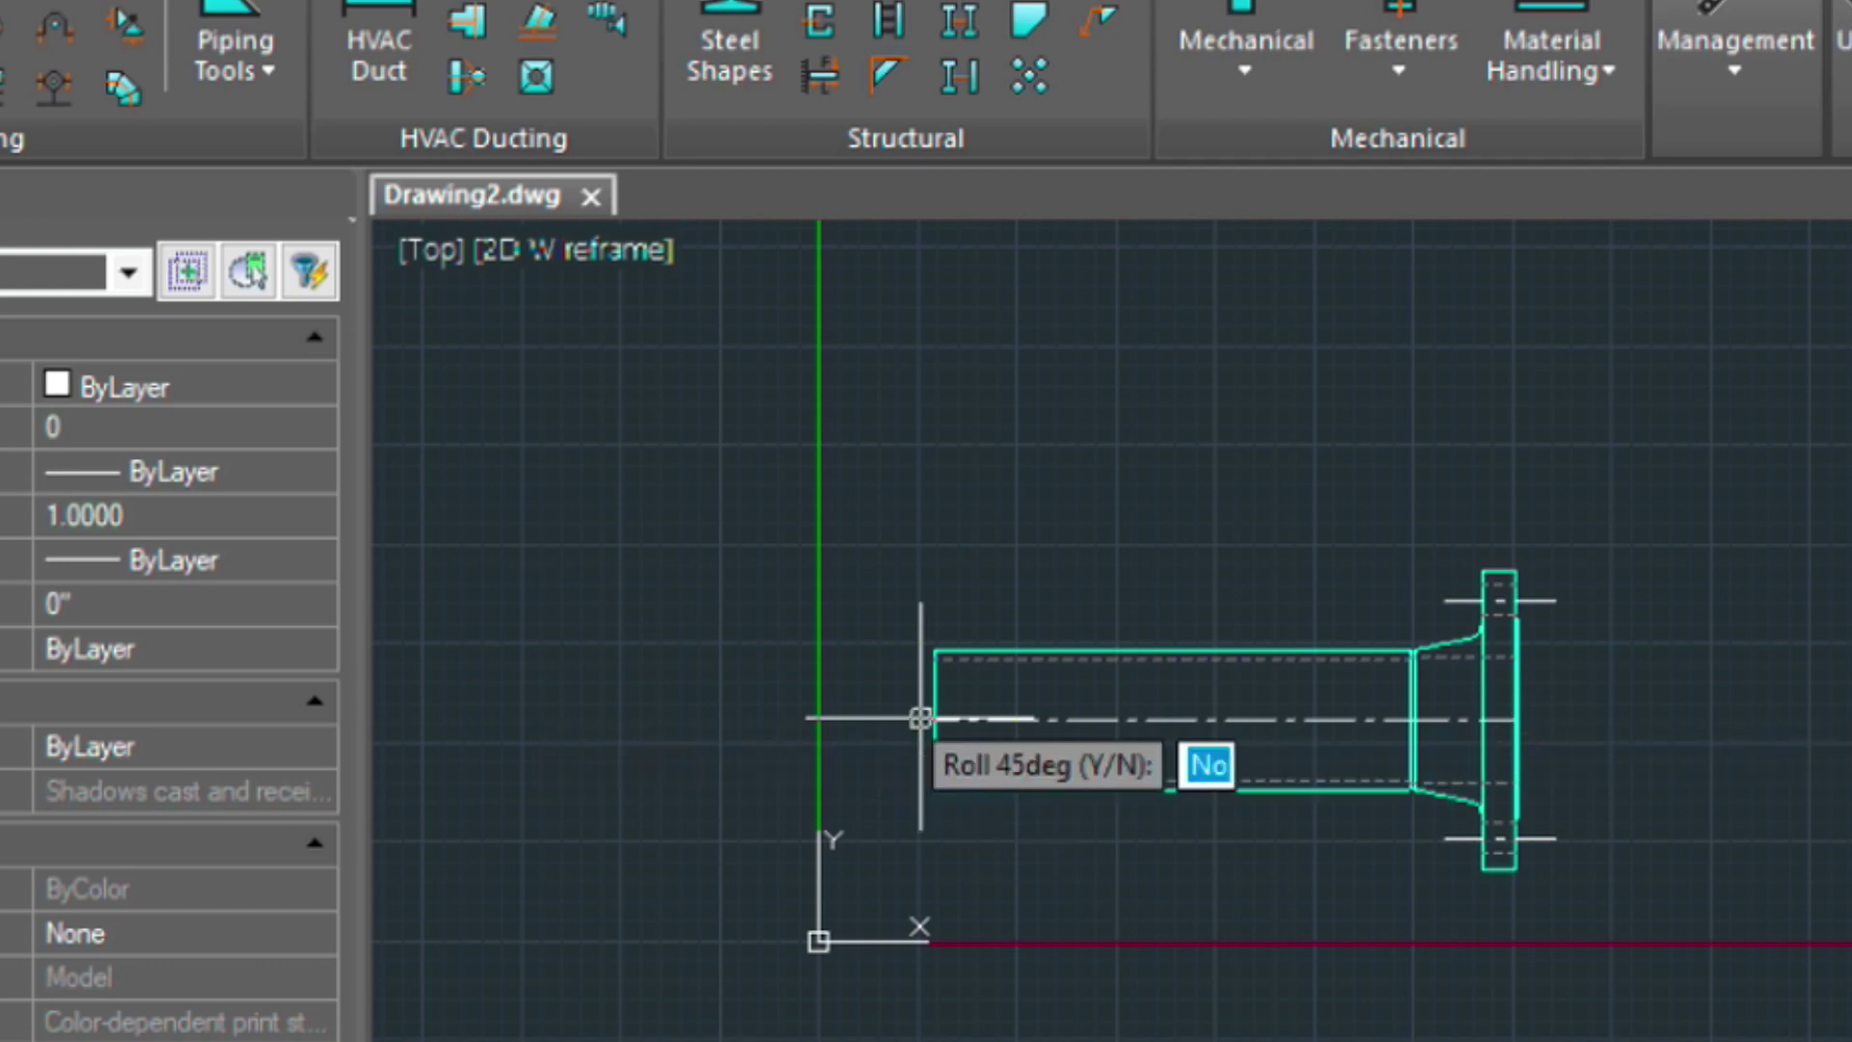
{"action": "key", "text": "Return"}
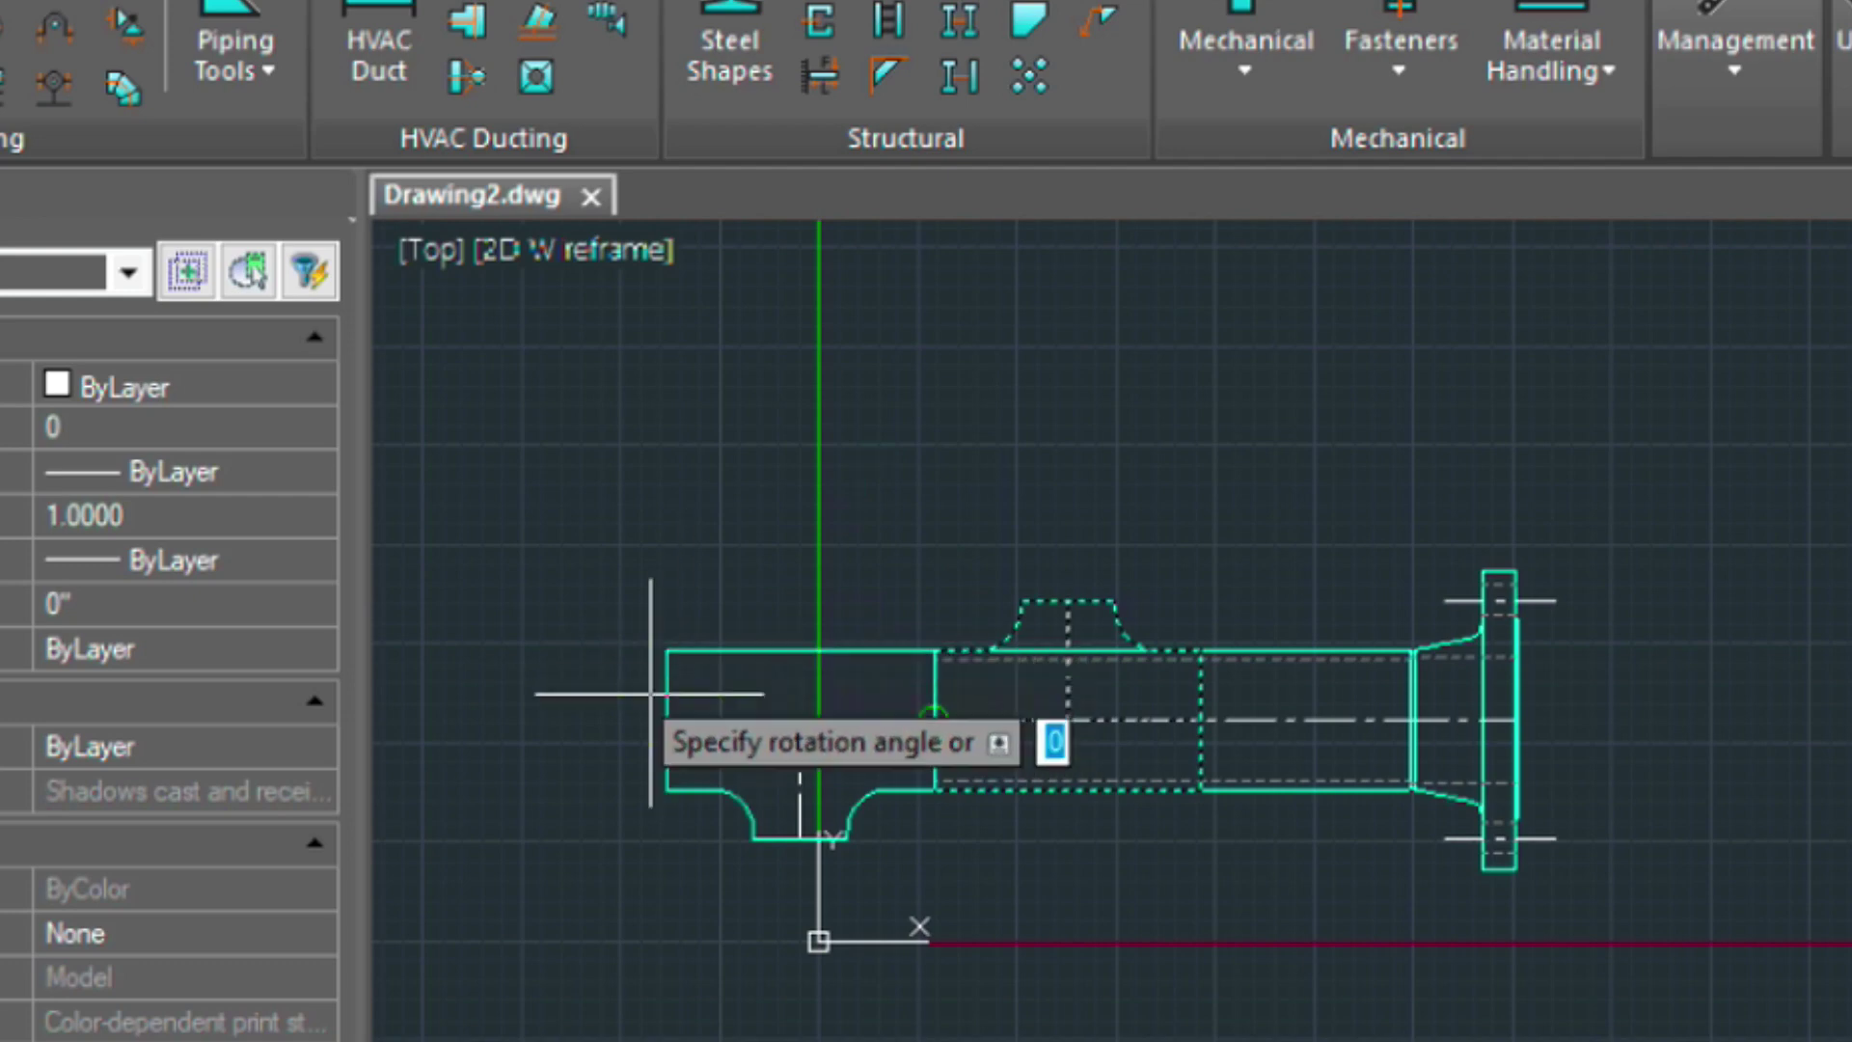
{"action": "left_click", "coordinate": [649, 728]}
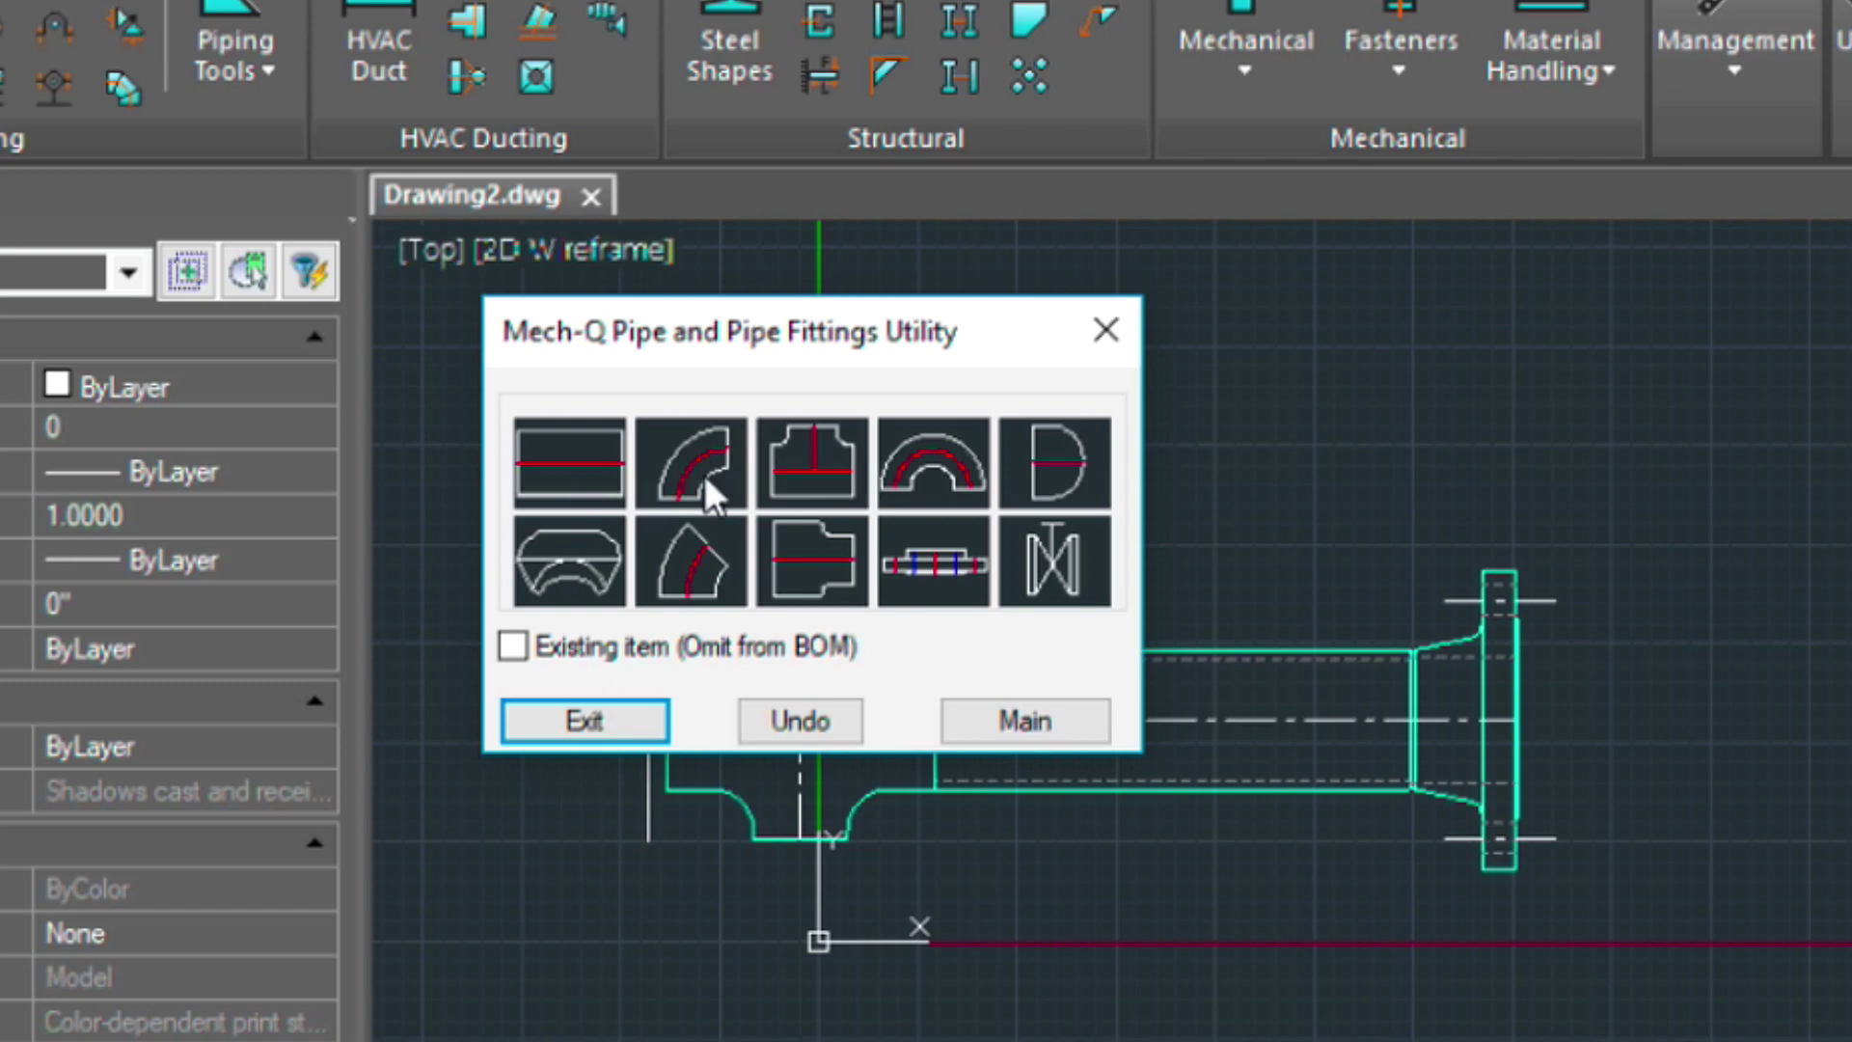
Insert a 3 - 2 concentric reducer at the tee's left end, pointing left
{"action": "left_click", "coordinate": [808, 559]}
{"action": "left_click", "coordinate": [995, 557]}
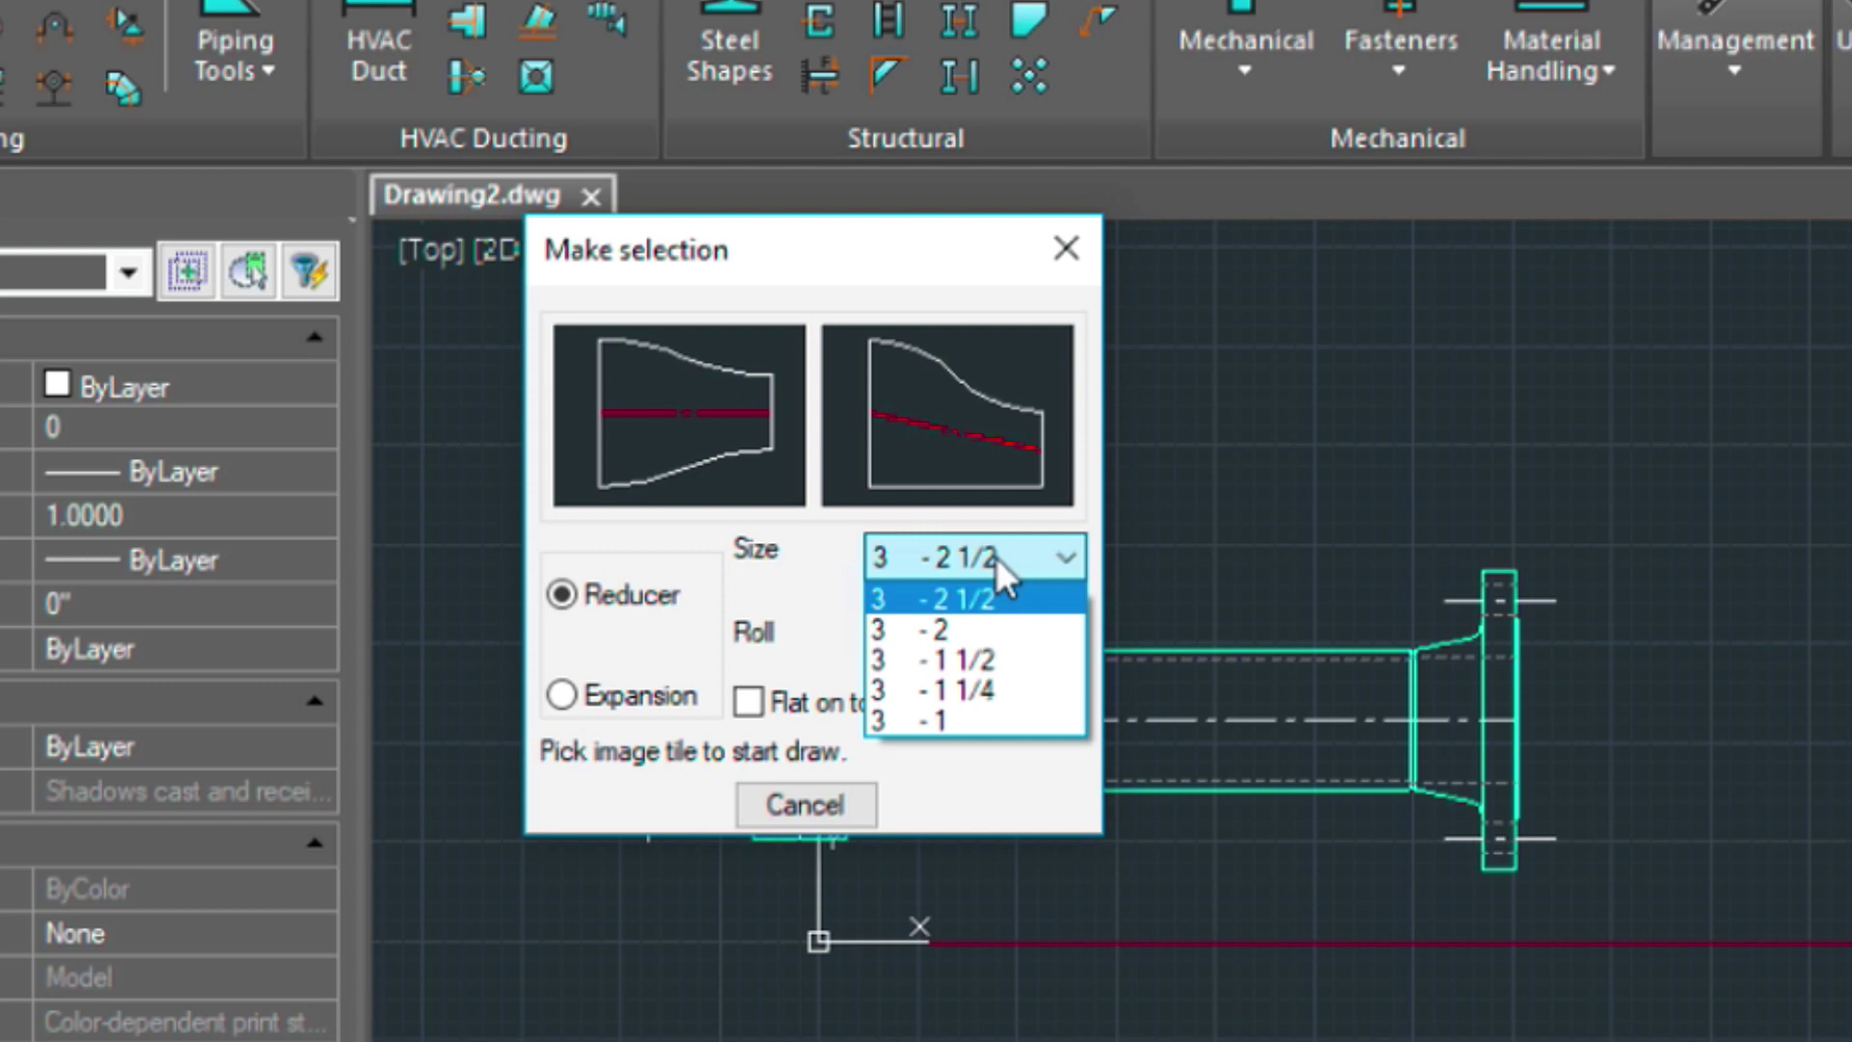
{"action": "left_click", "coordinate": [987, 624]}
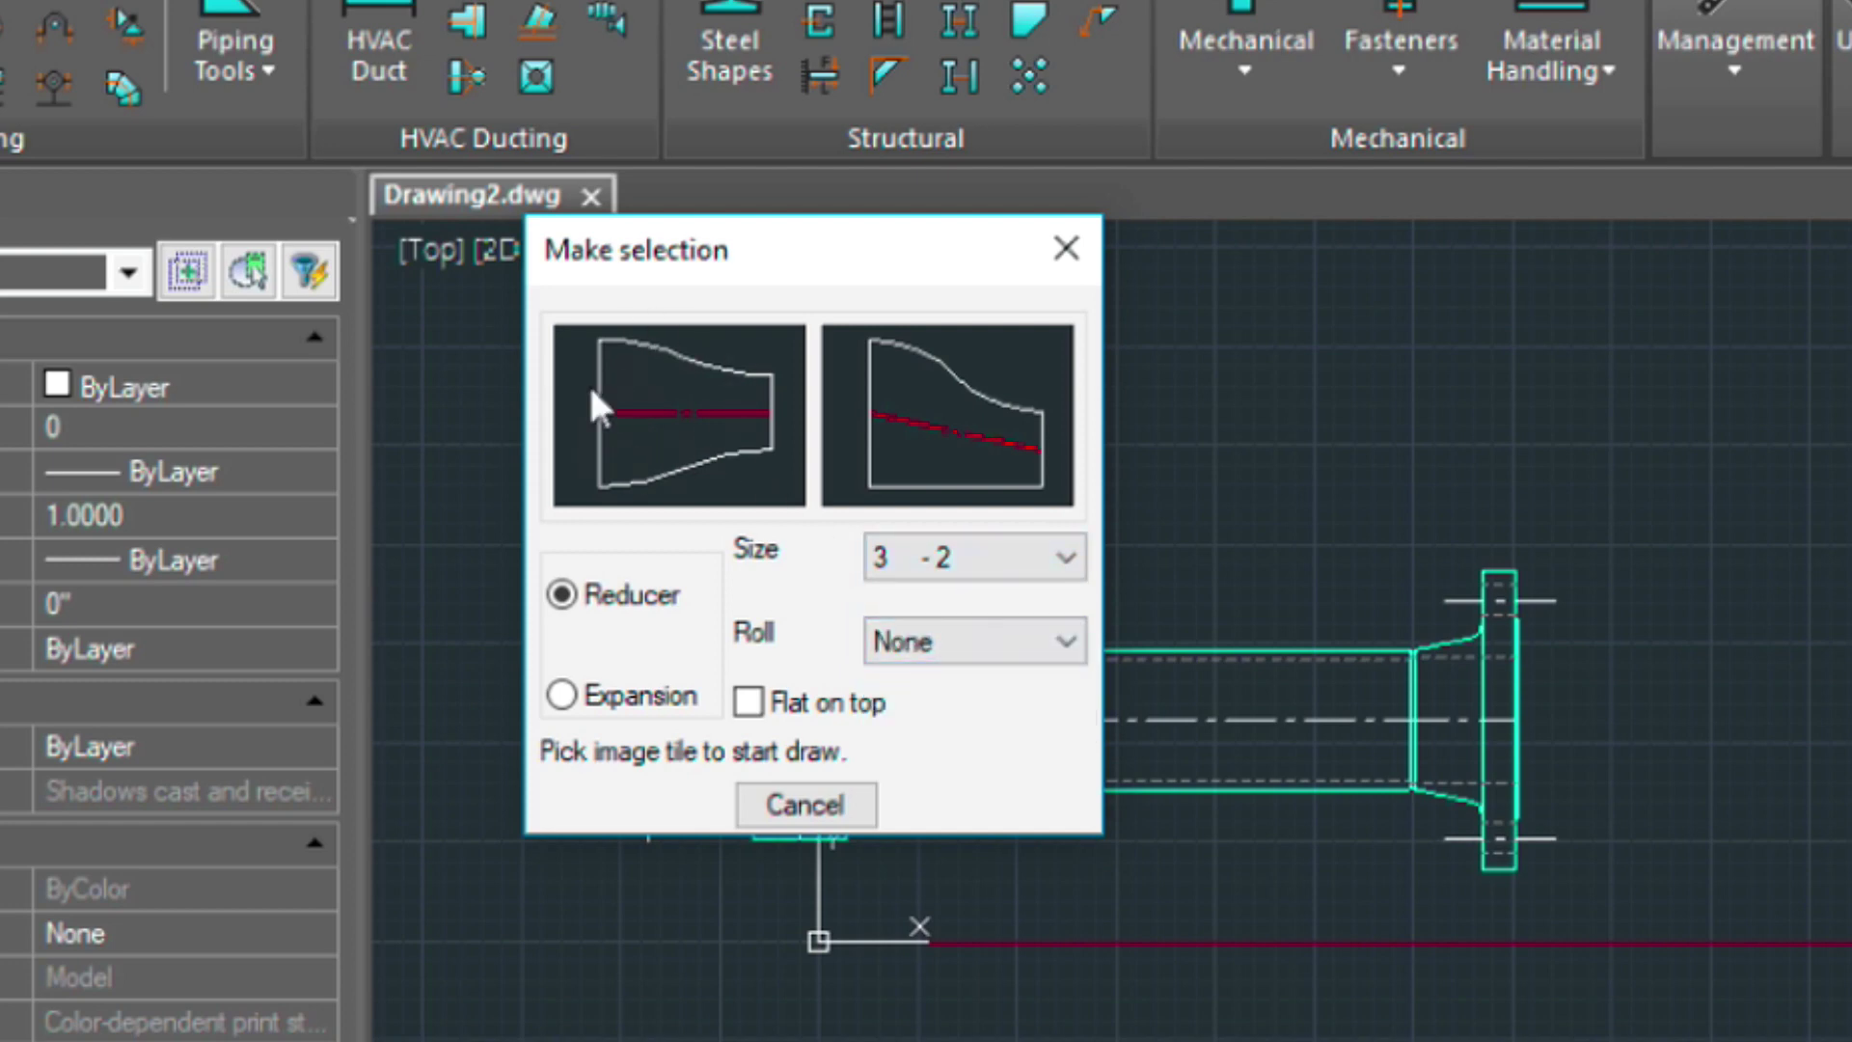
{"action": "left_click", "coordinate": [610, 410]}
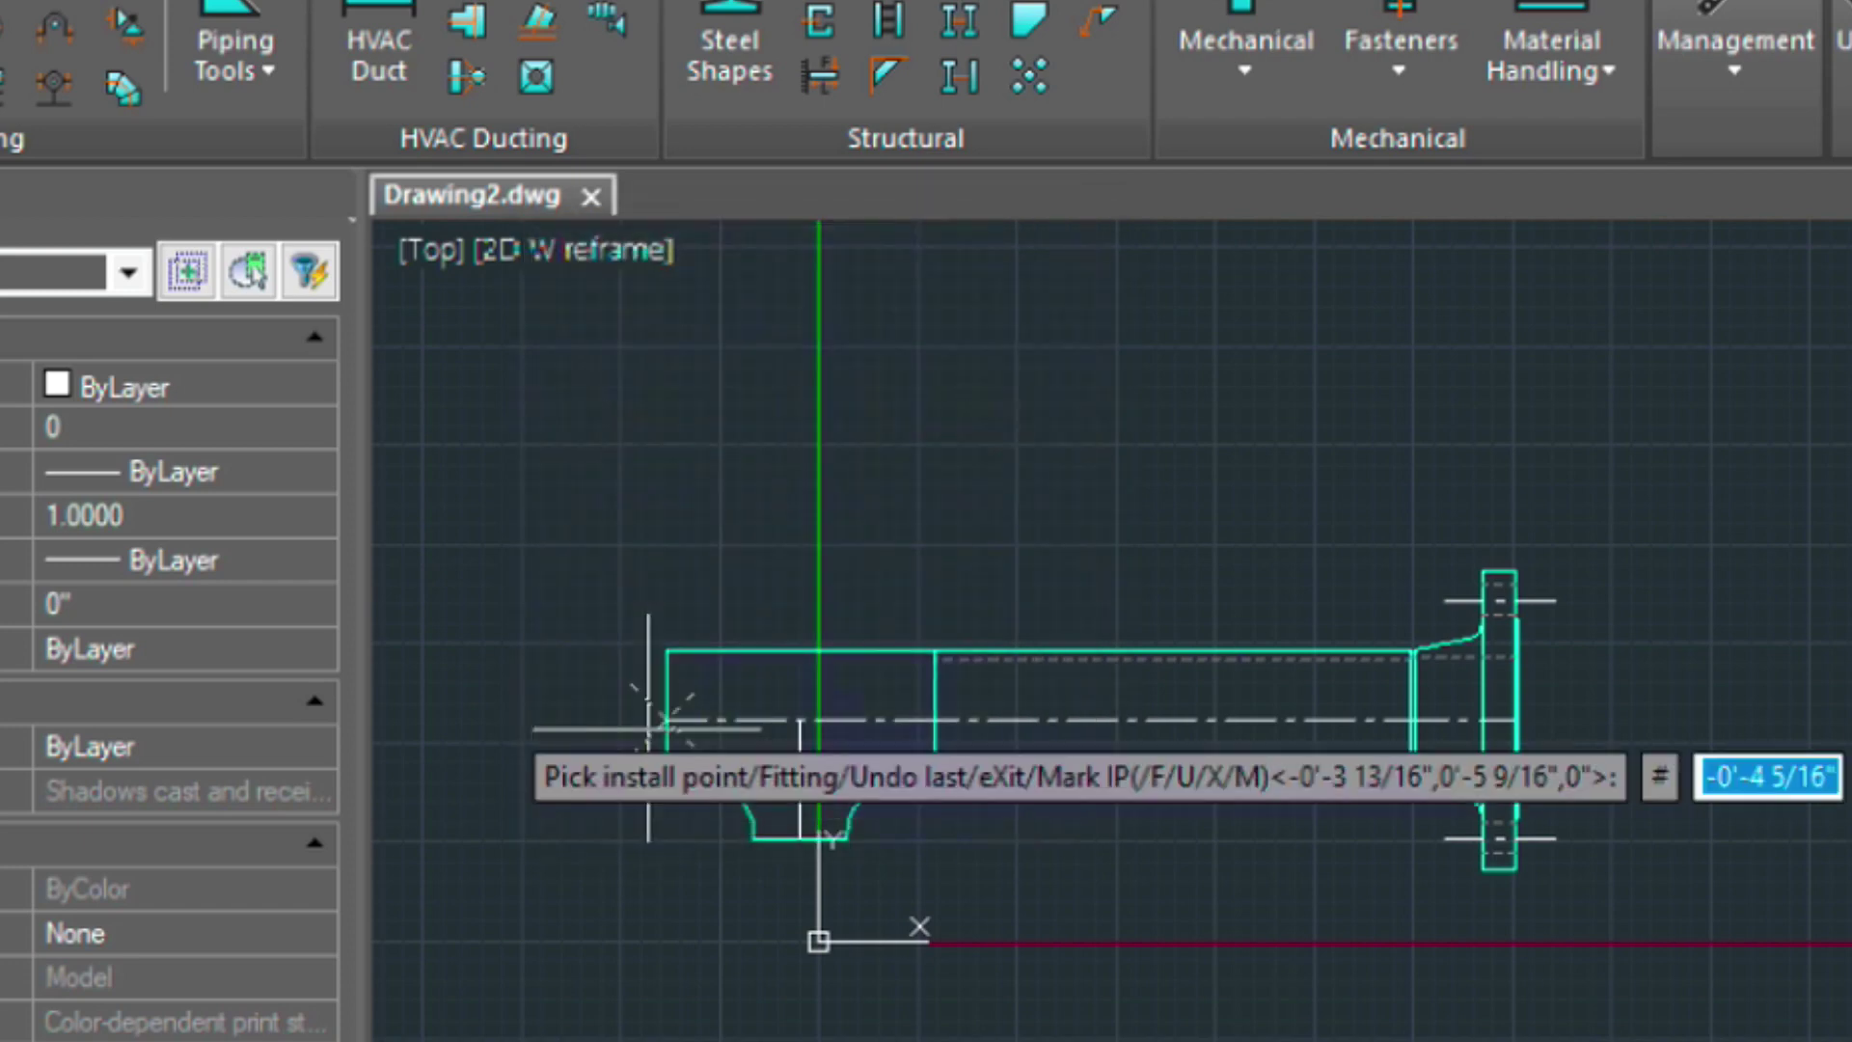
{"action": "left_click", "coordinate": [548, 836]}
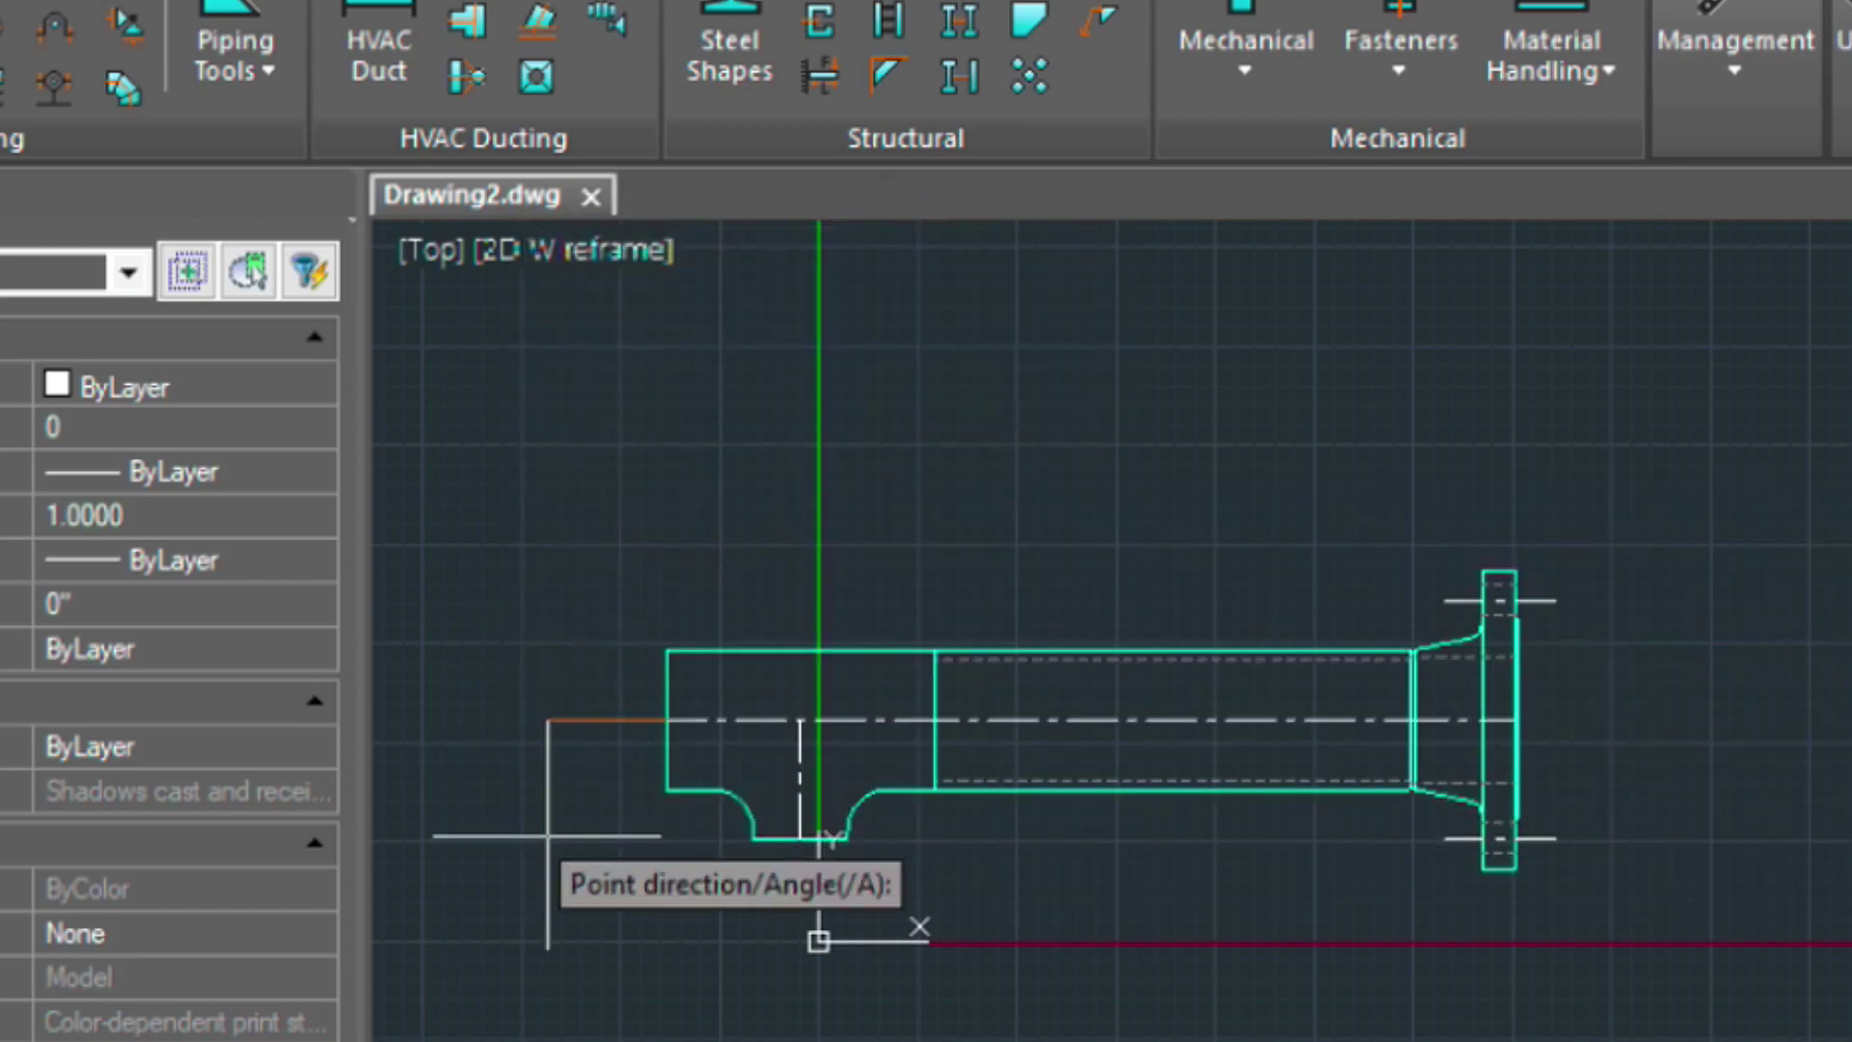
{"action": "left_click", "coordinate": [439, 718]}
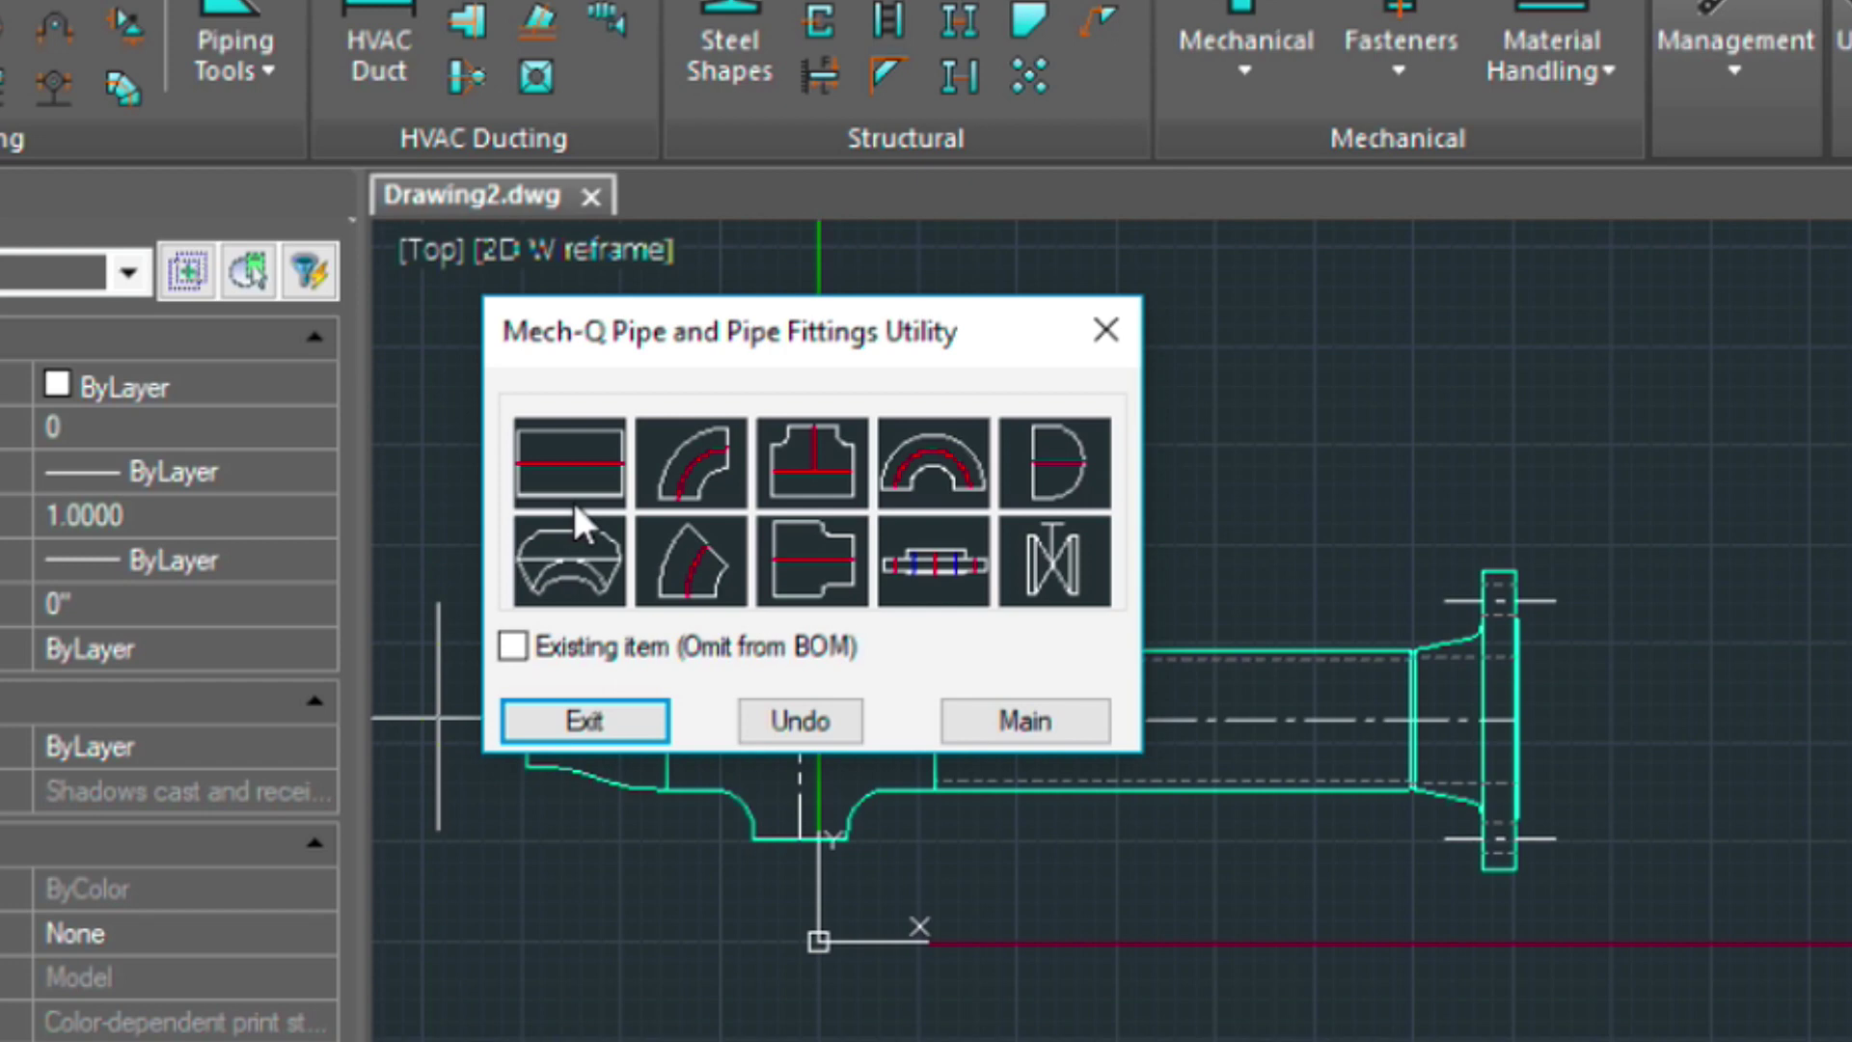
{"action": "left_click_drag", "start_coordinate": [704, 361], "coordinate": [1060, 7]}
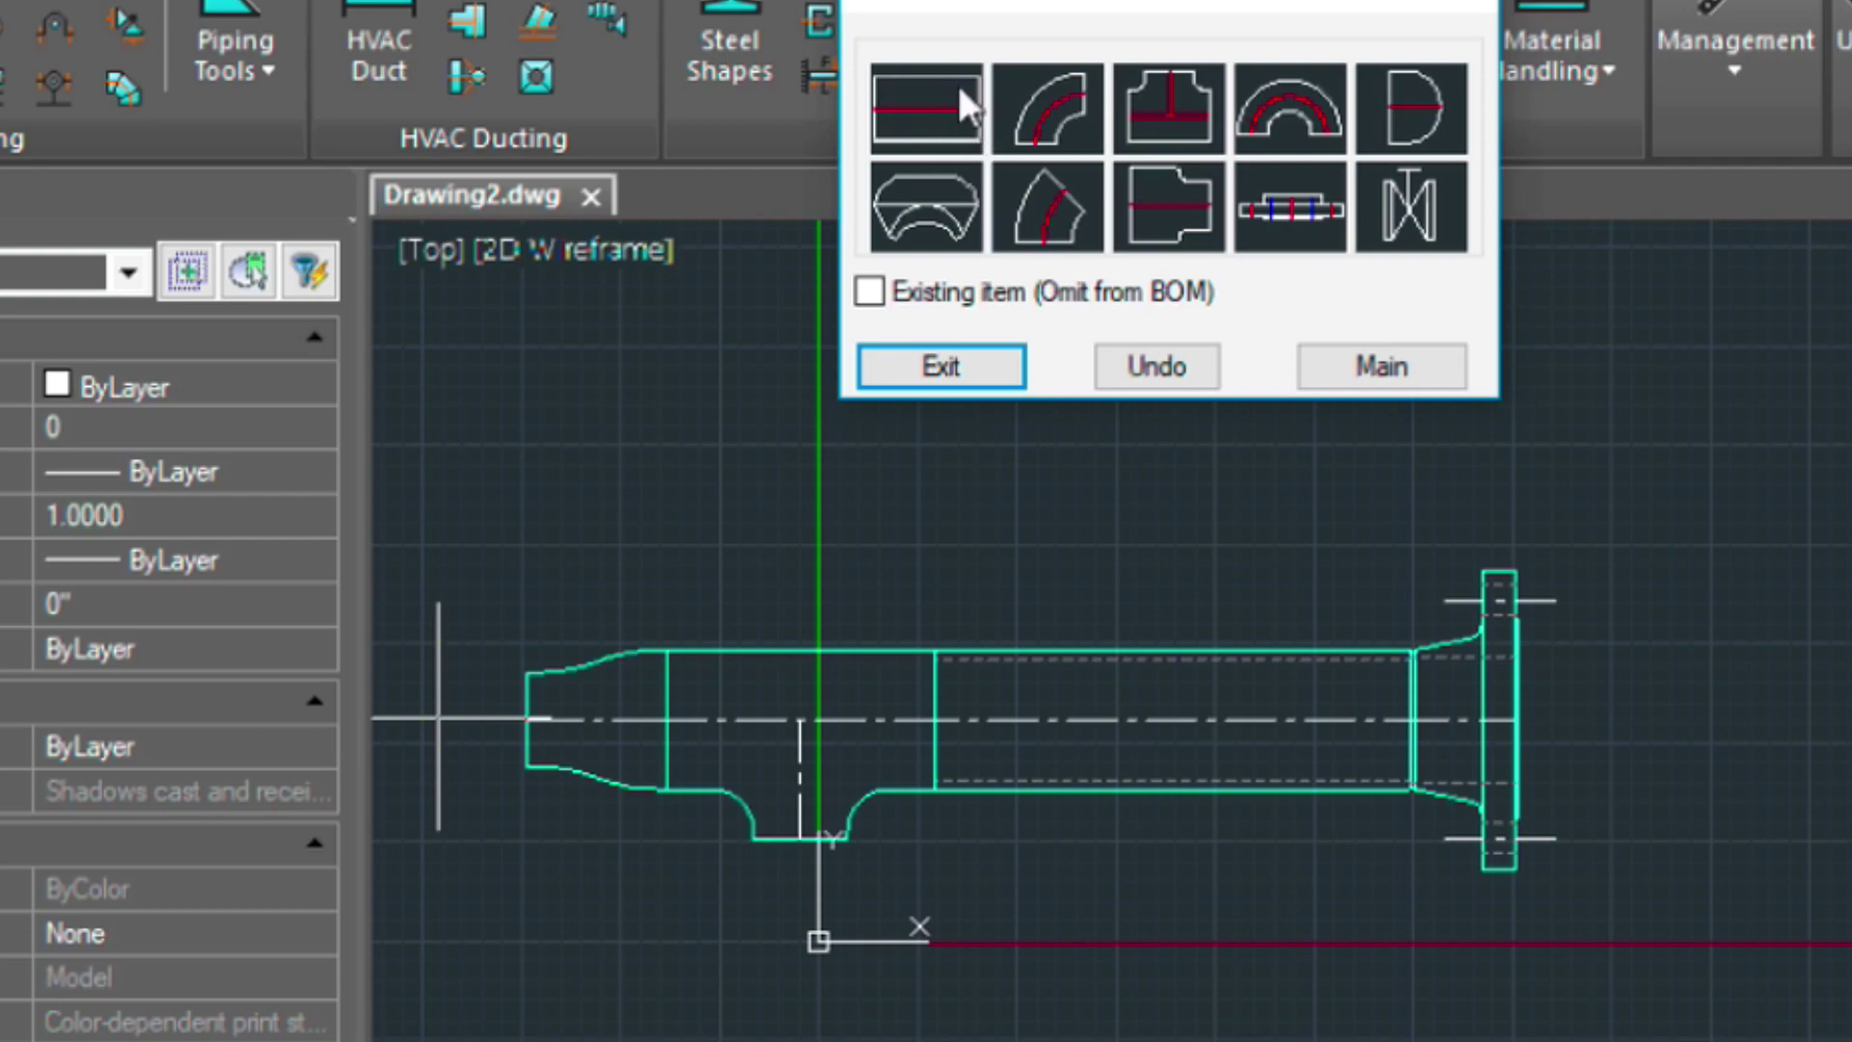
Draw a square-ended pipe 1' left from the reducer, then elbow it 6 inches downward
{"action": "left_click", "coordinate": [905, 113]}
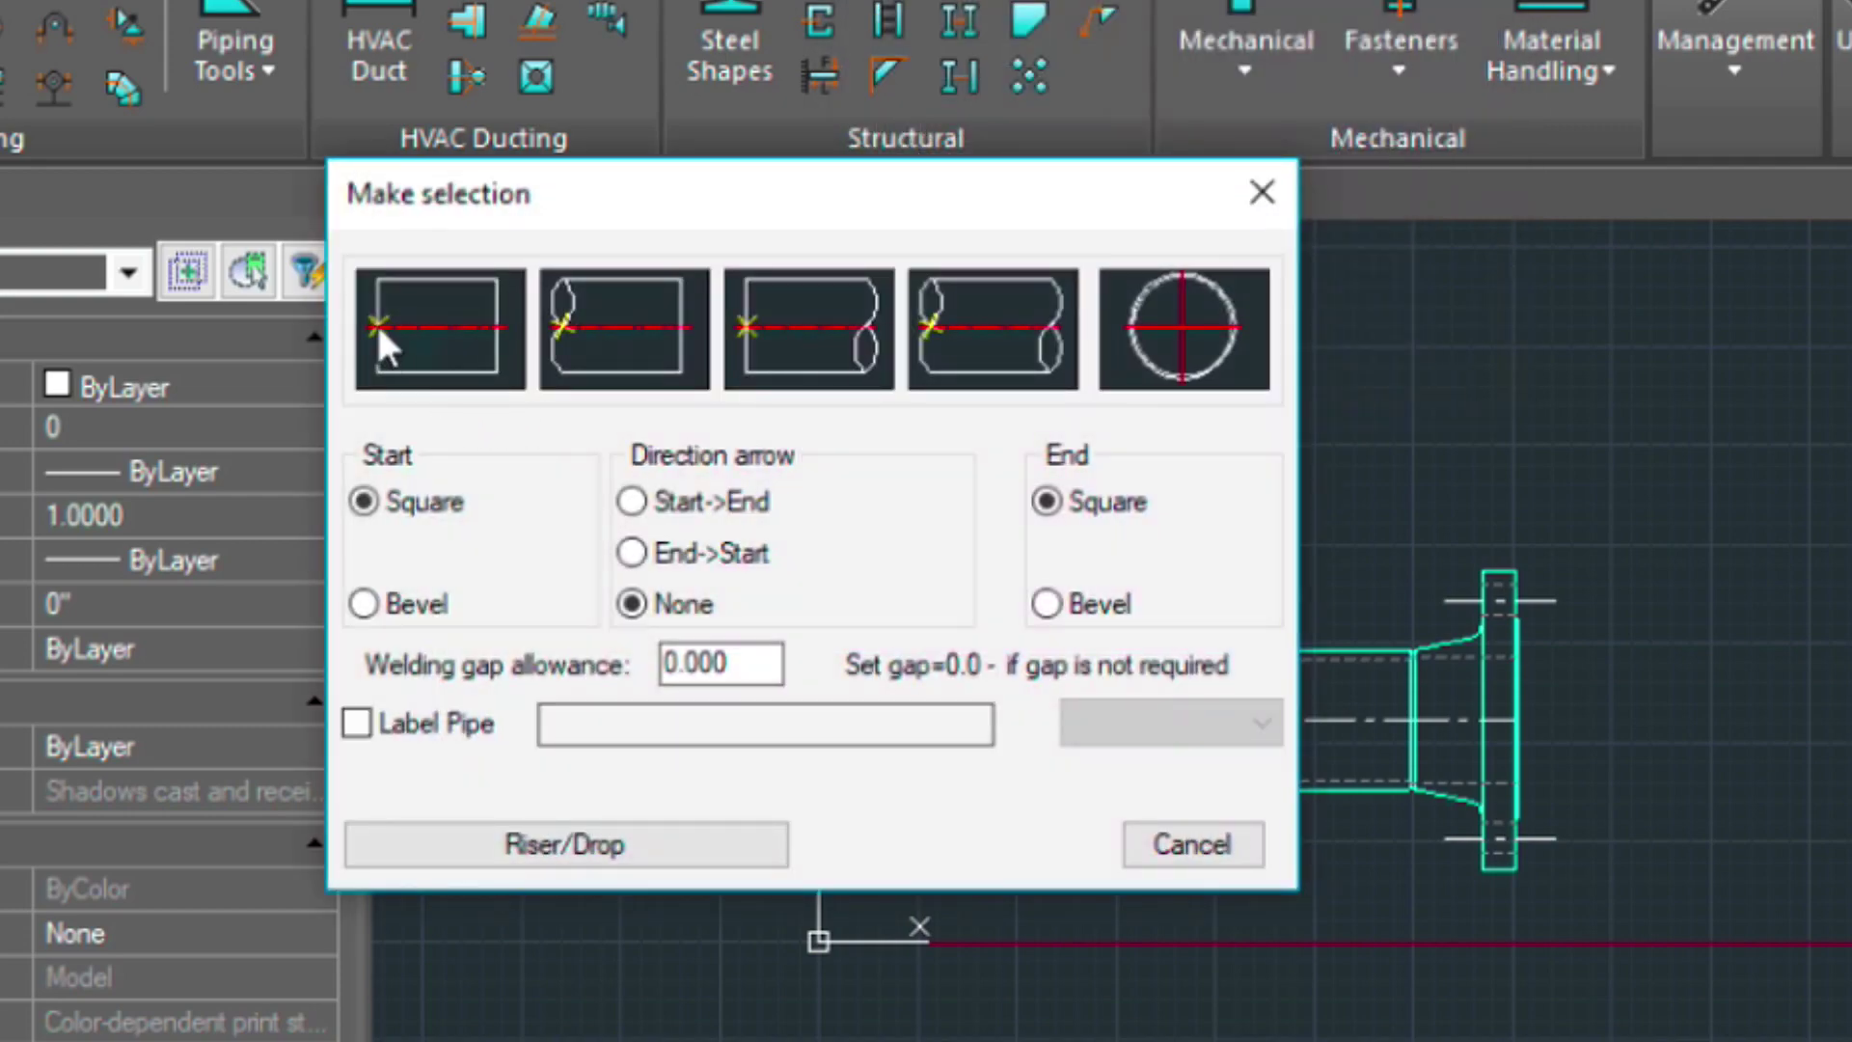
{"action": "left_click", "coordinate": [377, 324]}
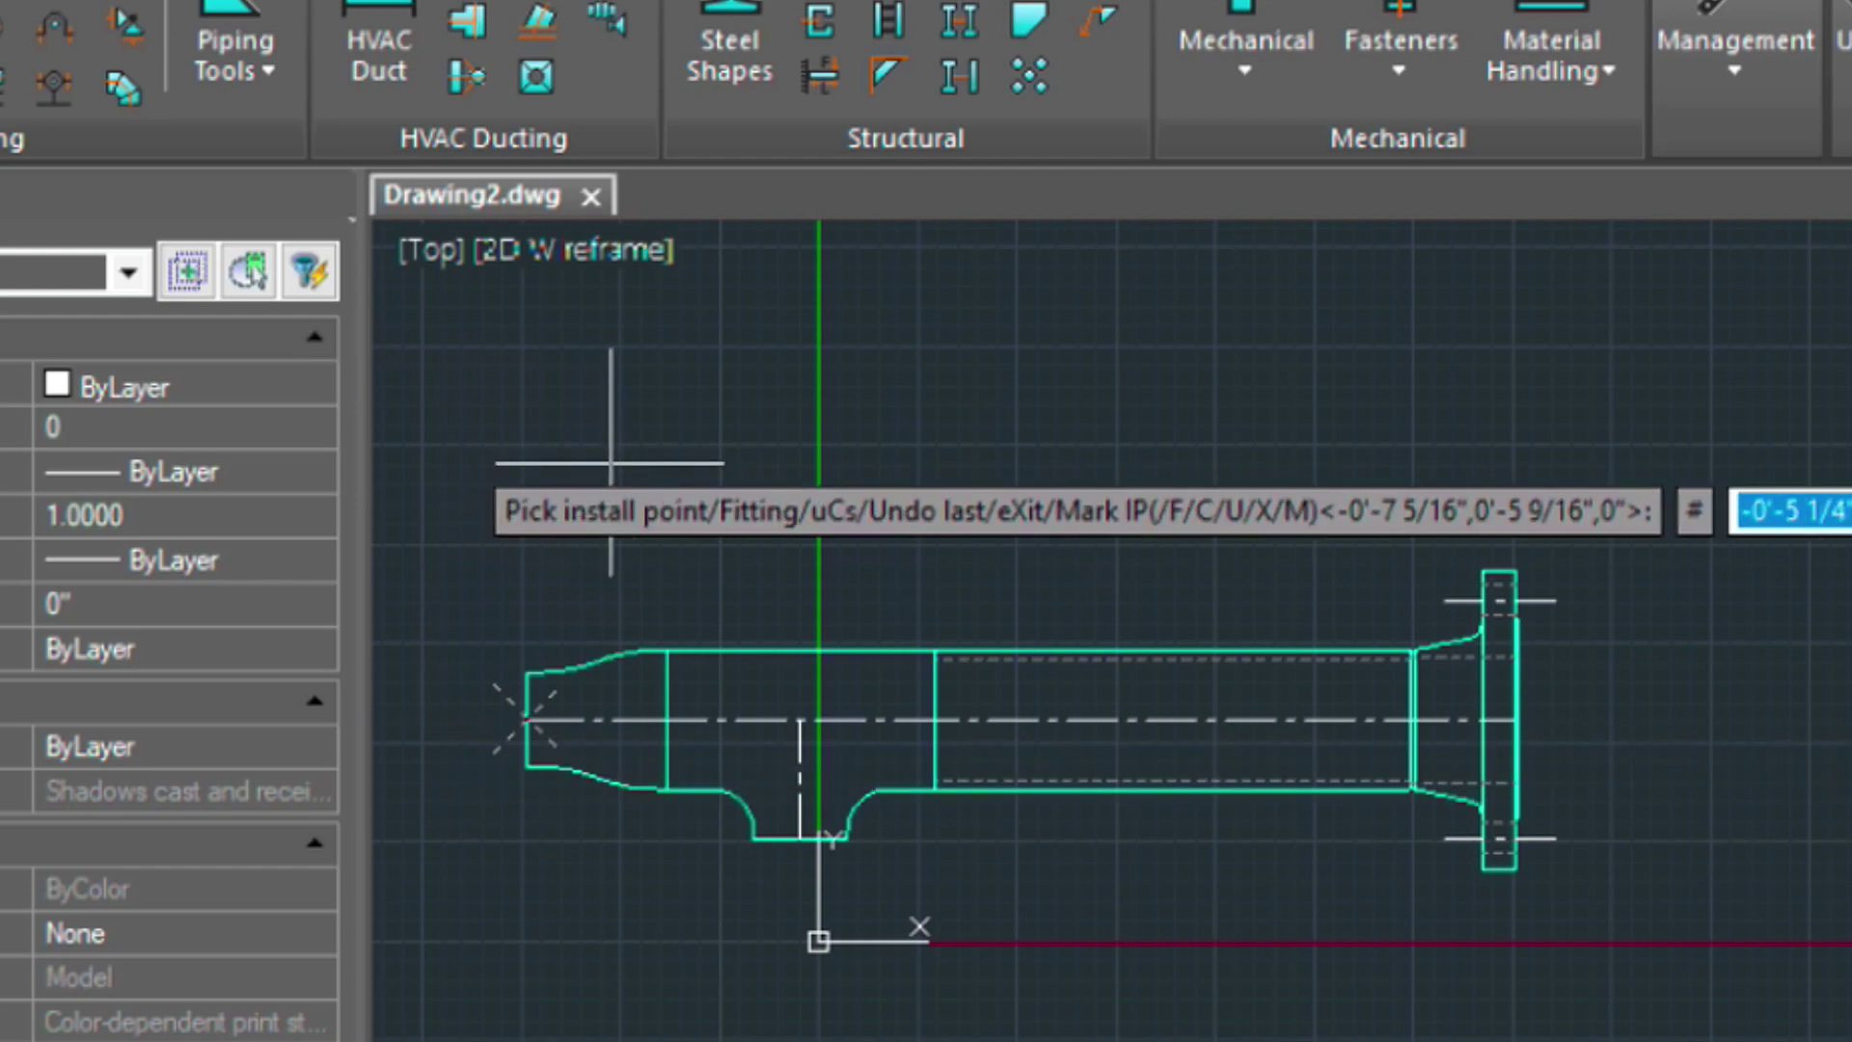
{"action": "mouse_move", "coordinate": [611, 464]}
{"action": "middle_mouse_down"}
{"action": "mouse_move", "coordinate": [1170, 381]}
{"action": "mouse_move", "coordinate": [1158, 310]}
{"action": "middle_mouse_up"}
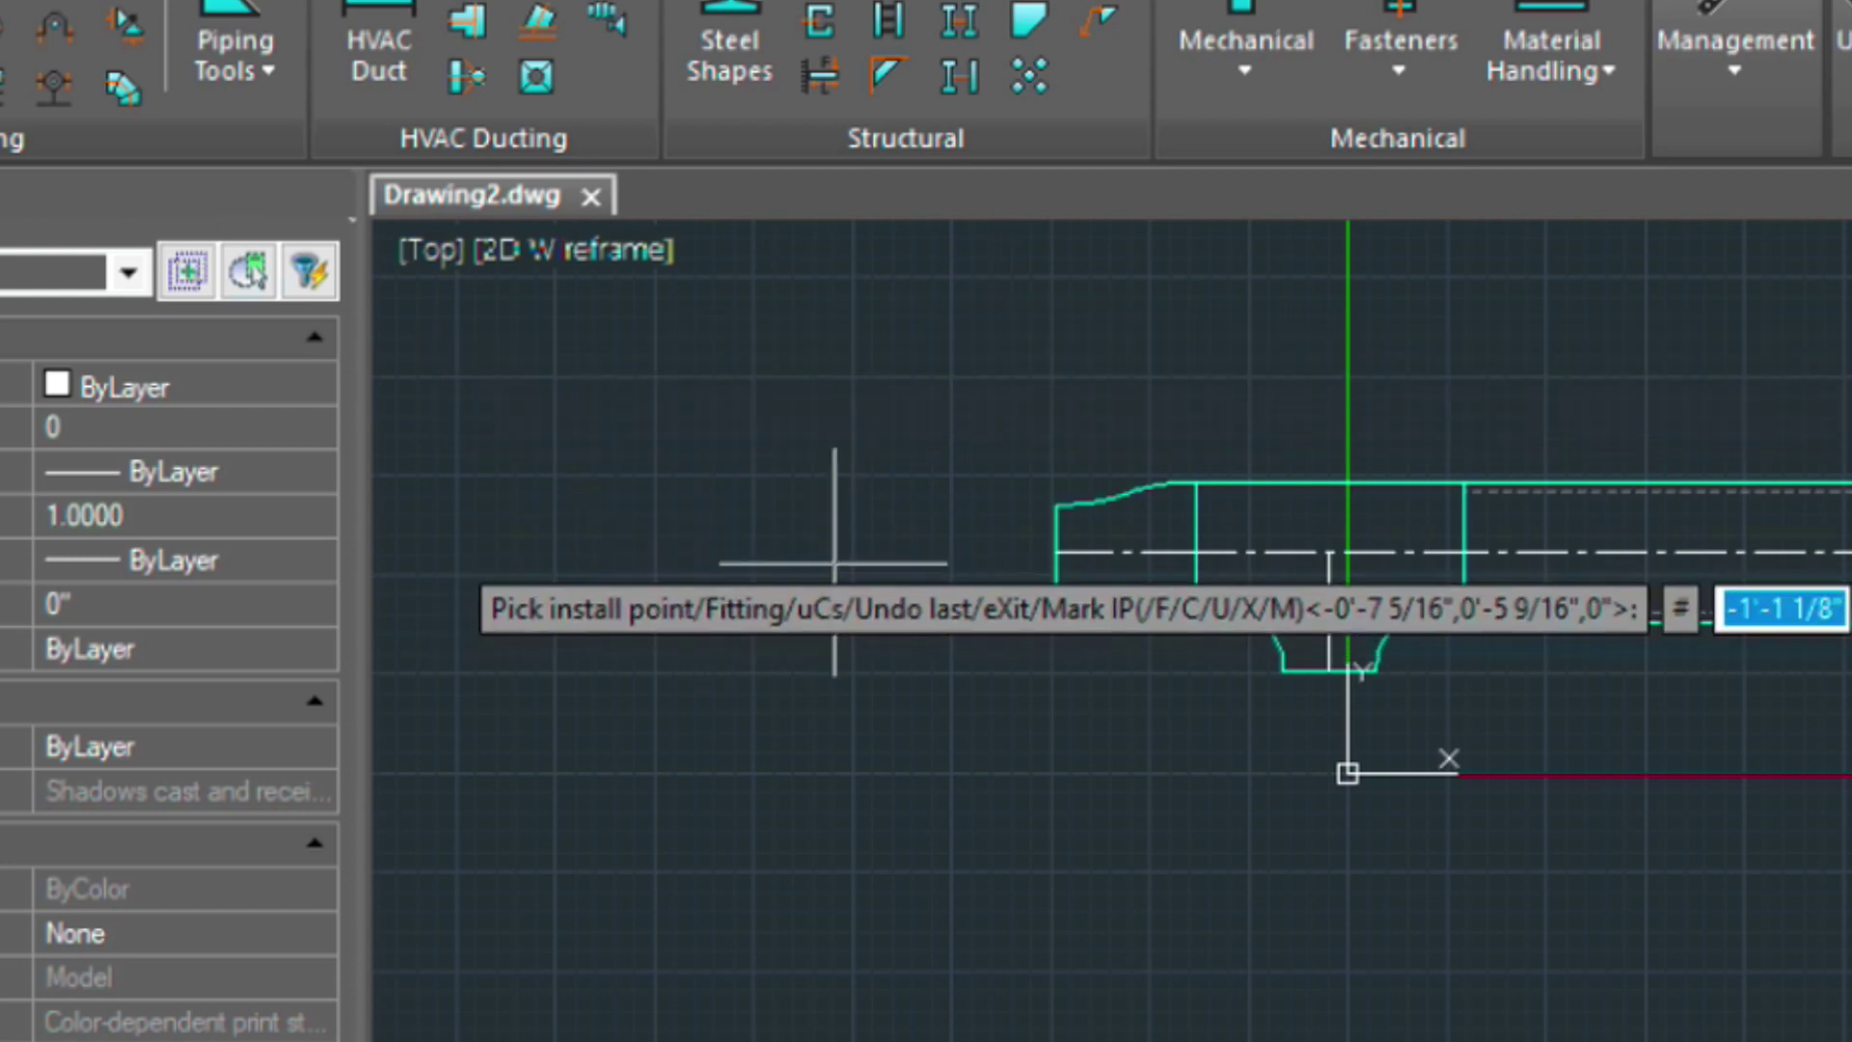
{"action": "left_click", "coordinate": [1058, 551]}
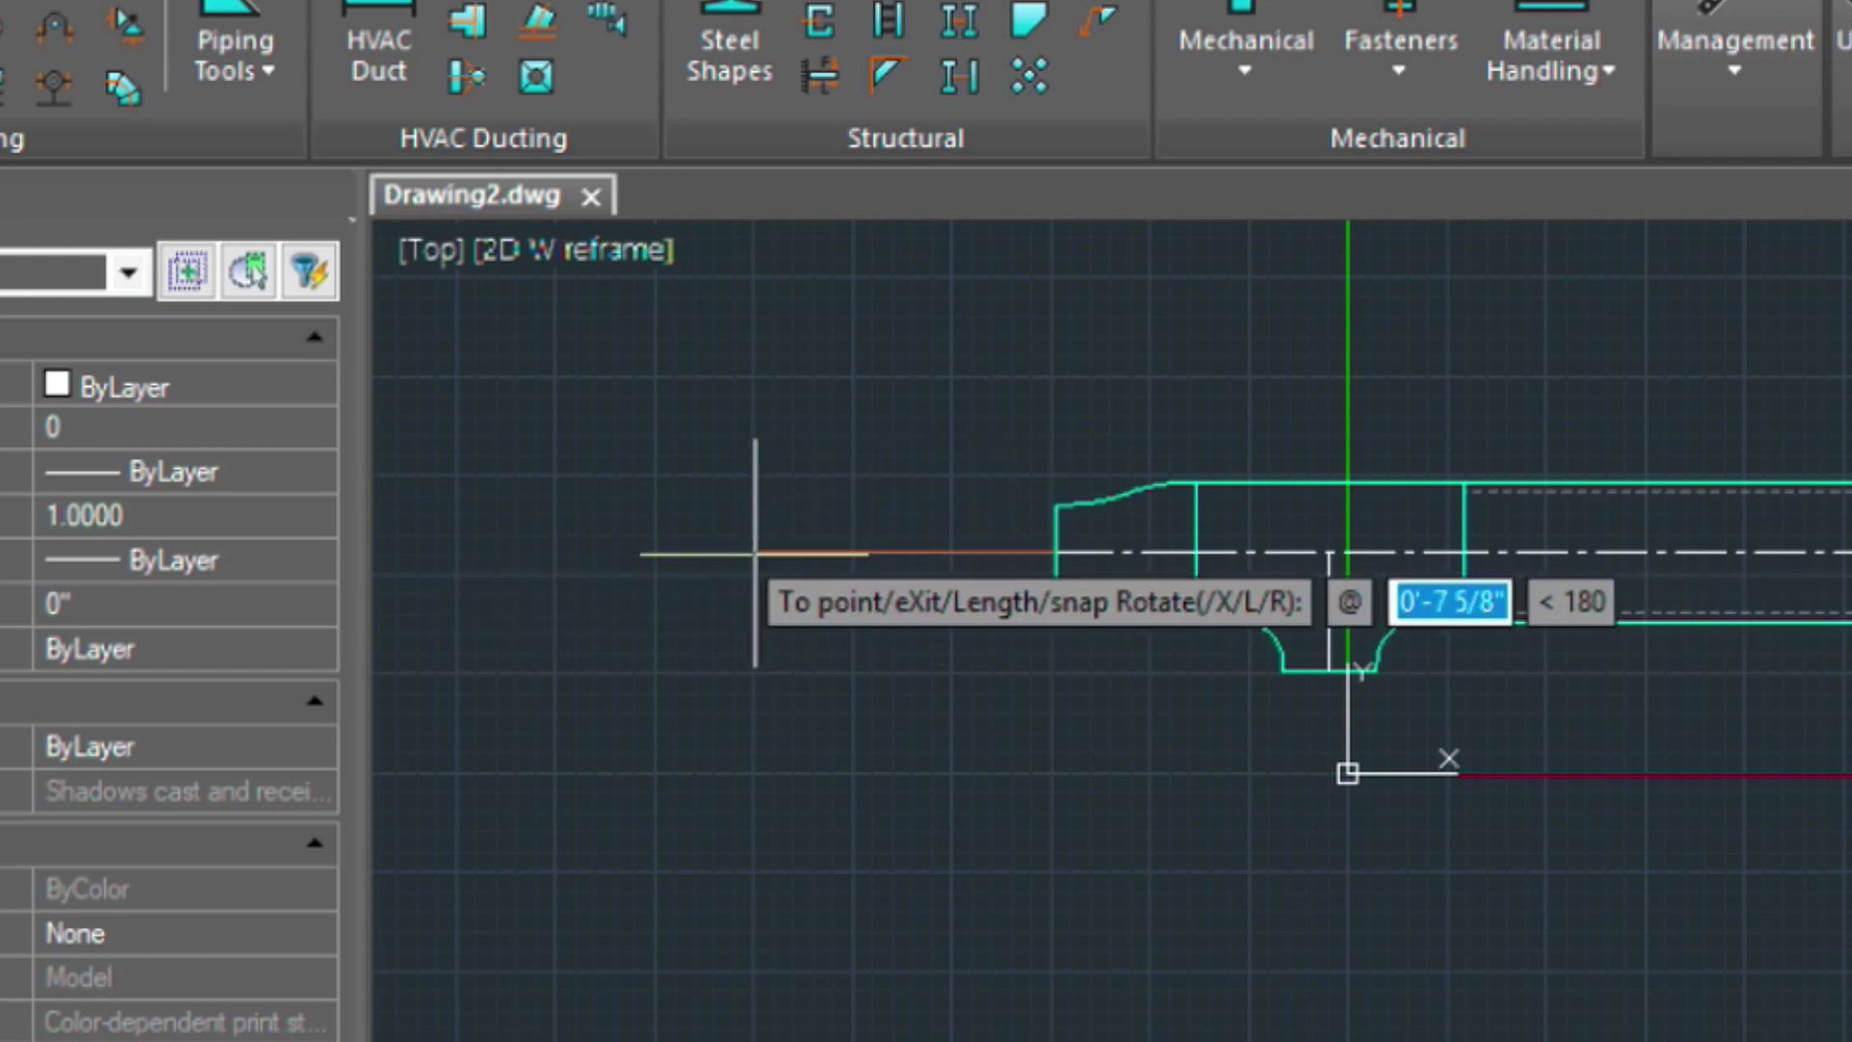
{"action": "type", "text": "1'"}
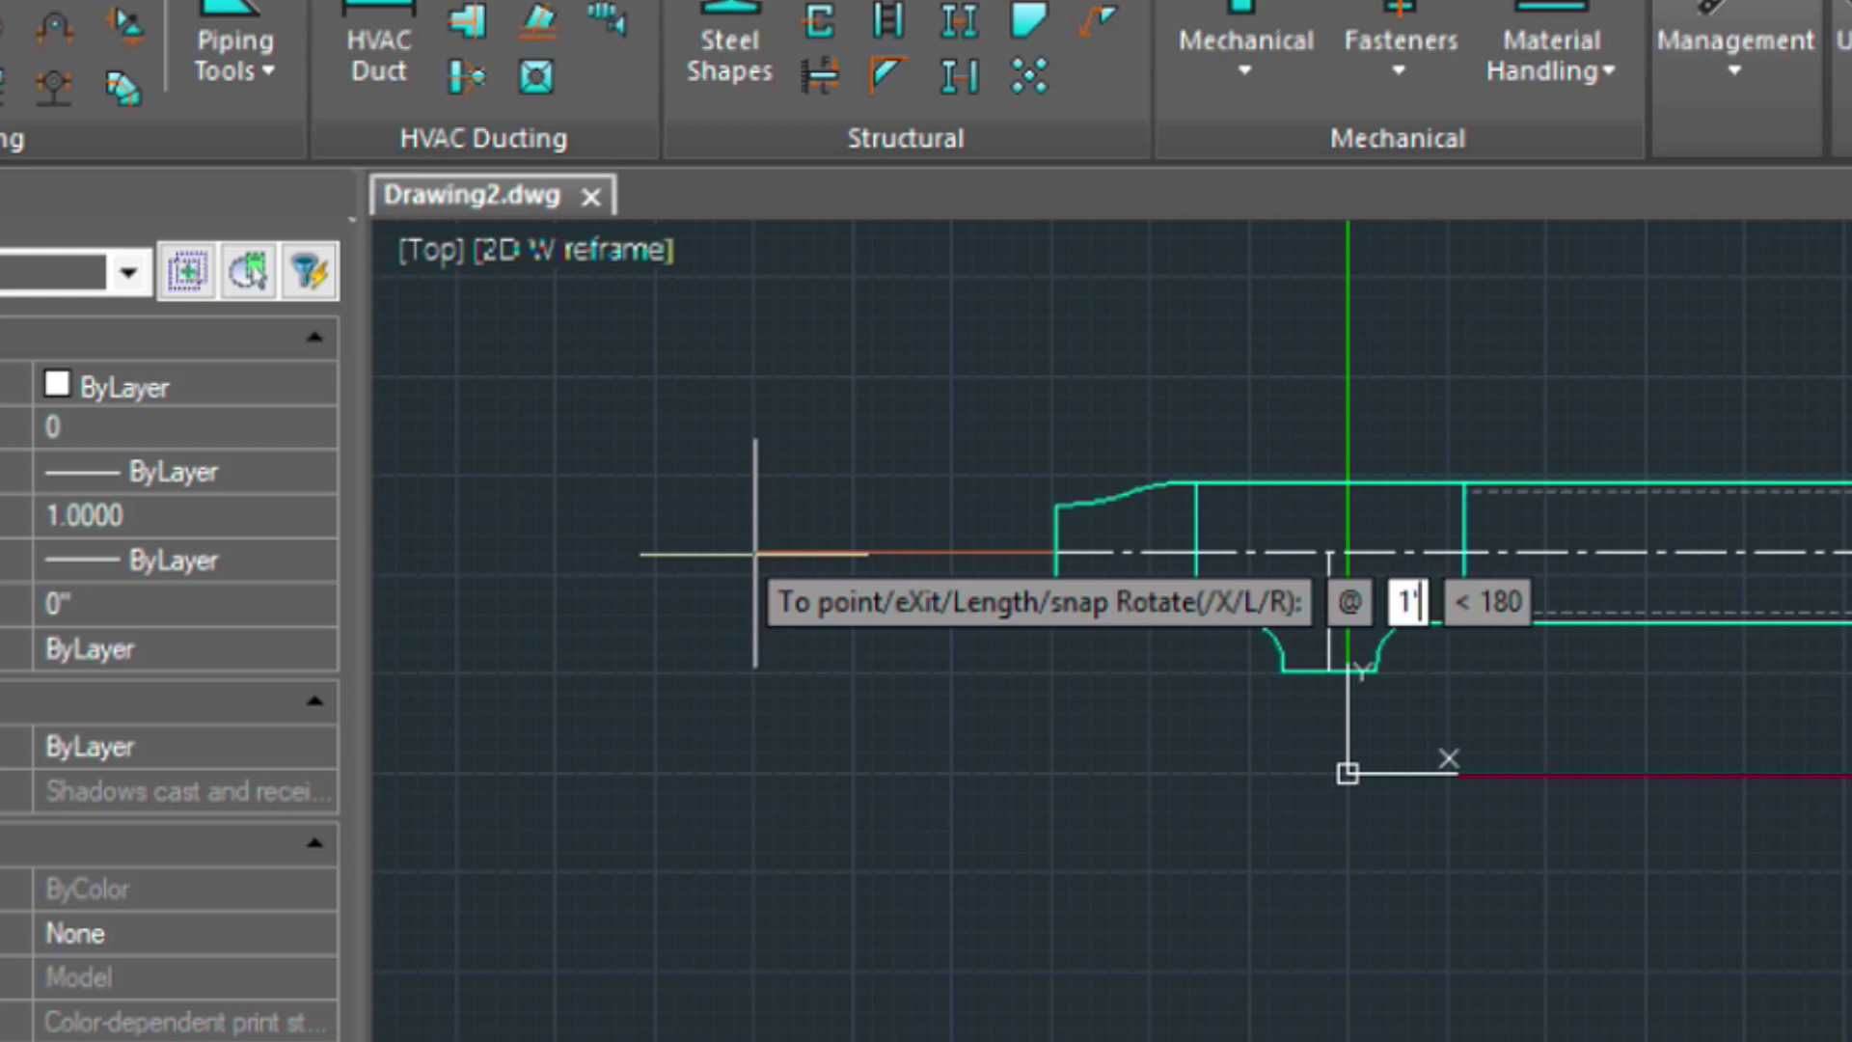
{"action": "key", "text": "Return"}
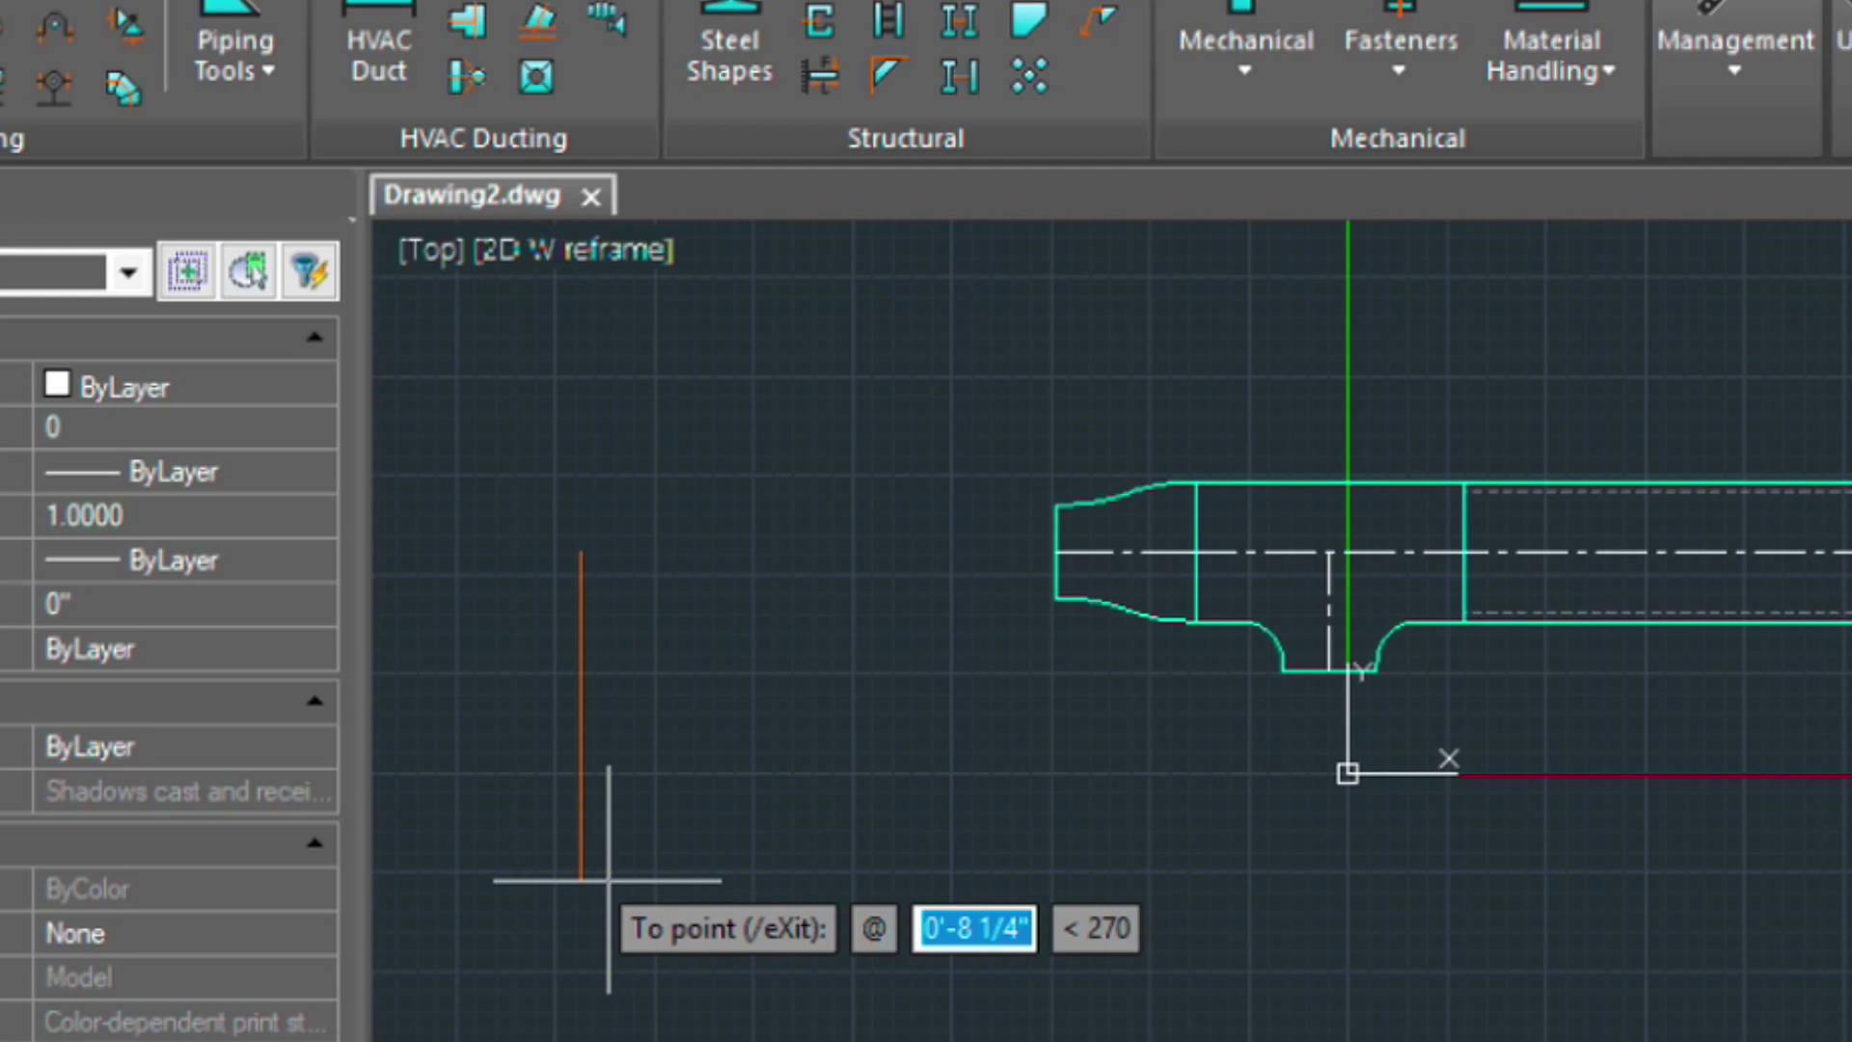
{"action": "type", "text": "6"}
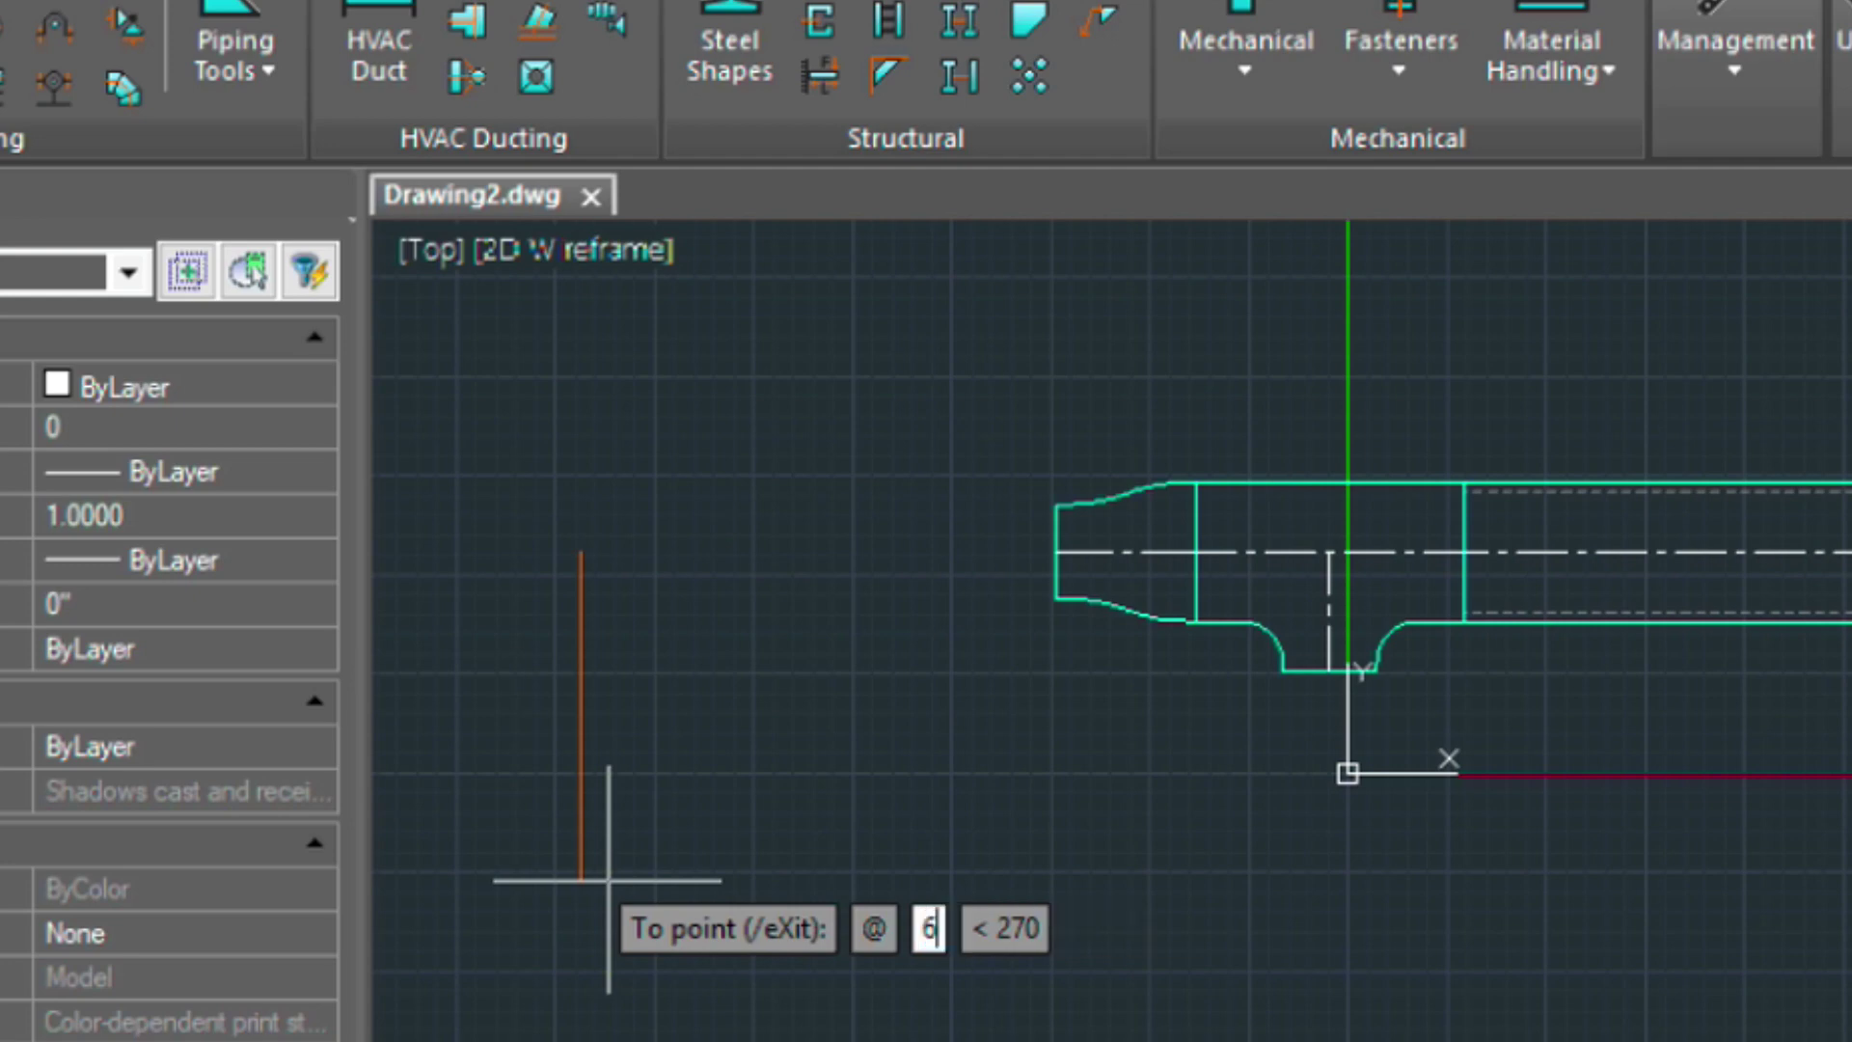
{"action": "key", "text": "Return"}
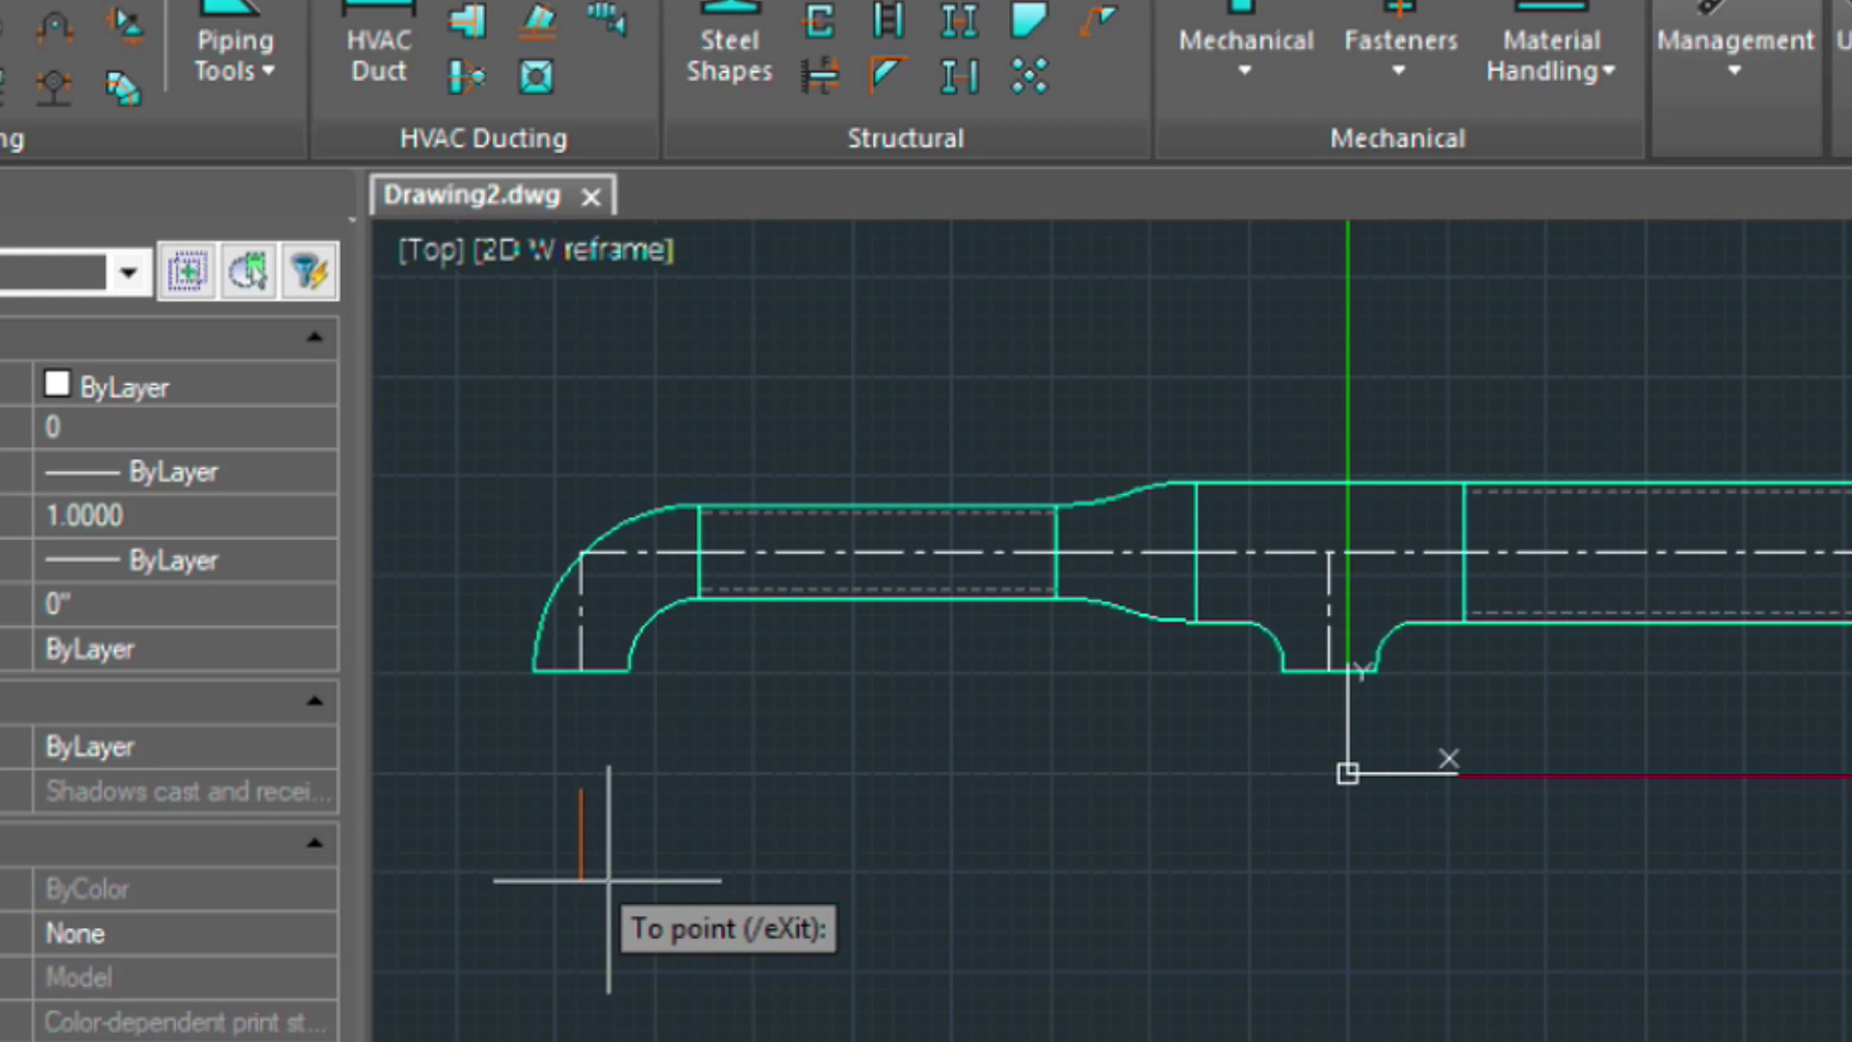
{"action": "key", "text": "Return"}
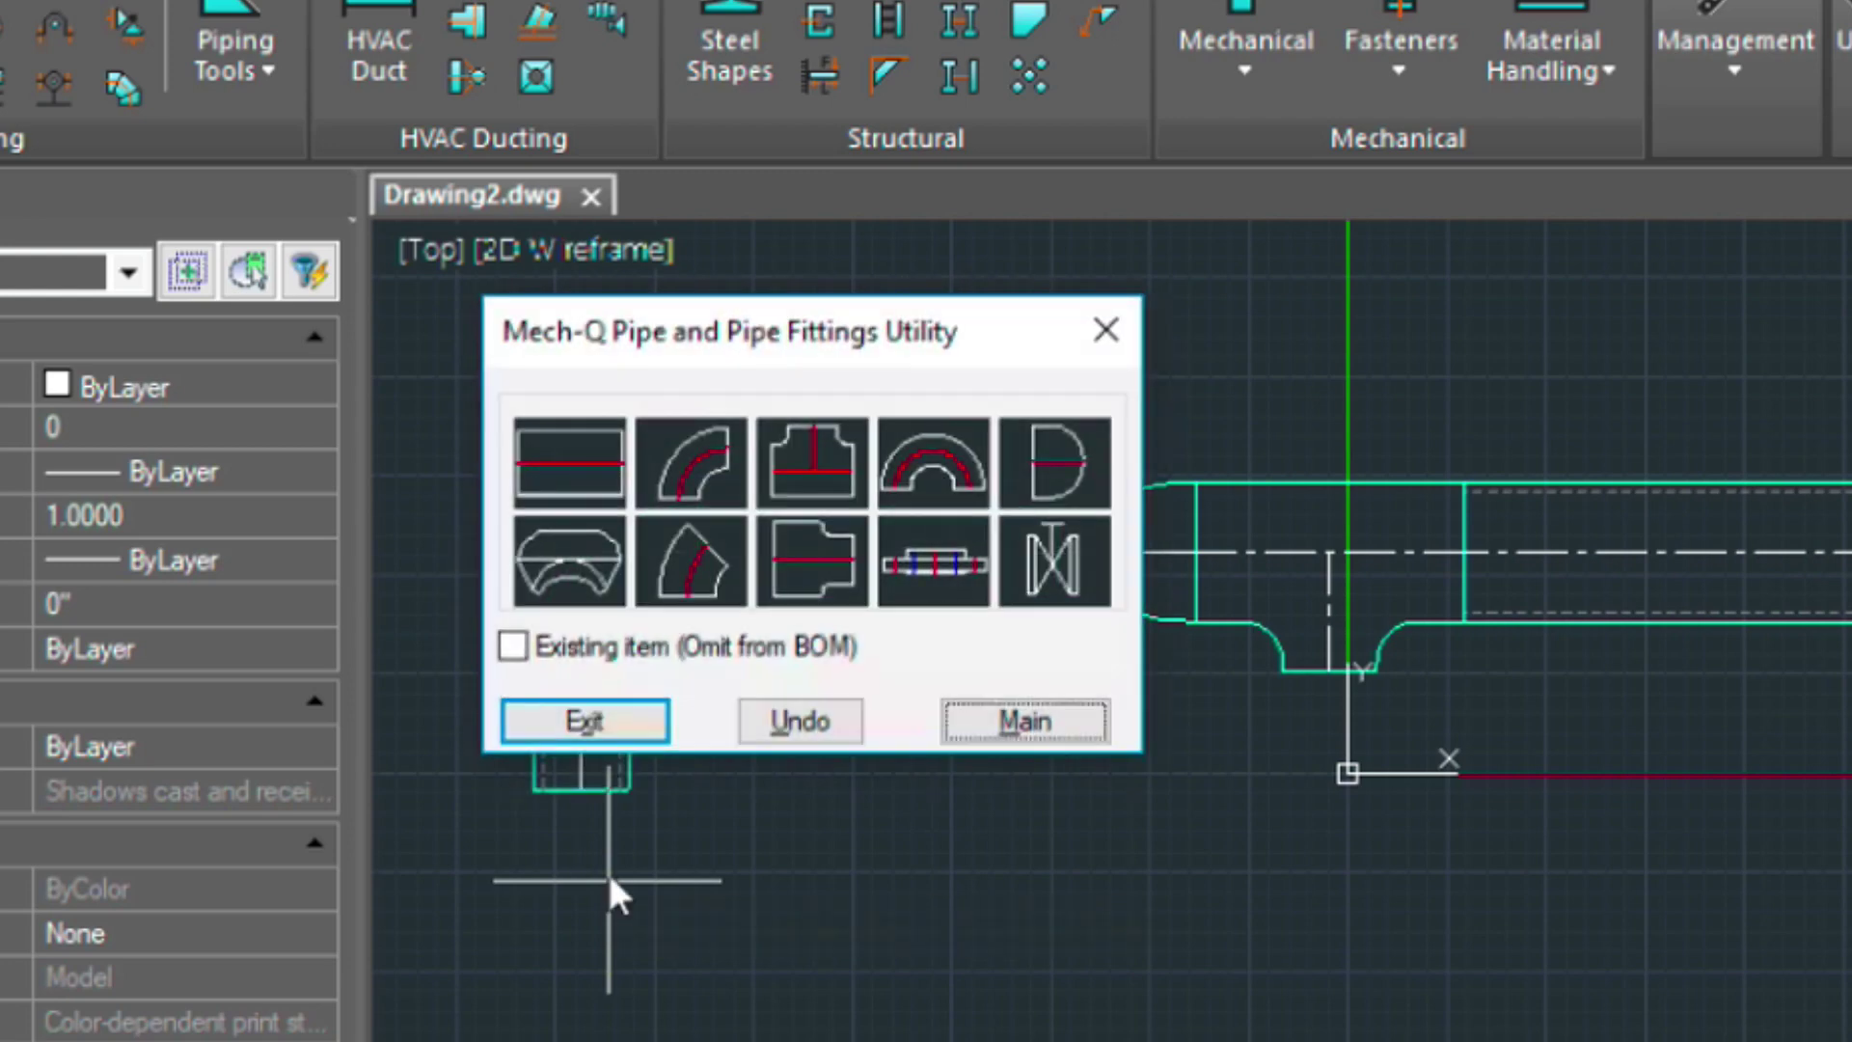
Draw a square-ended drop pipe from the tee branch midpoint down to the left pipe's bottom level
{"action": "left_click_drag", "start_coordinate": [793, 328], "coordinate": [805, 0]}
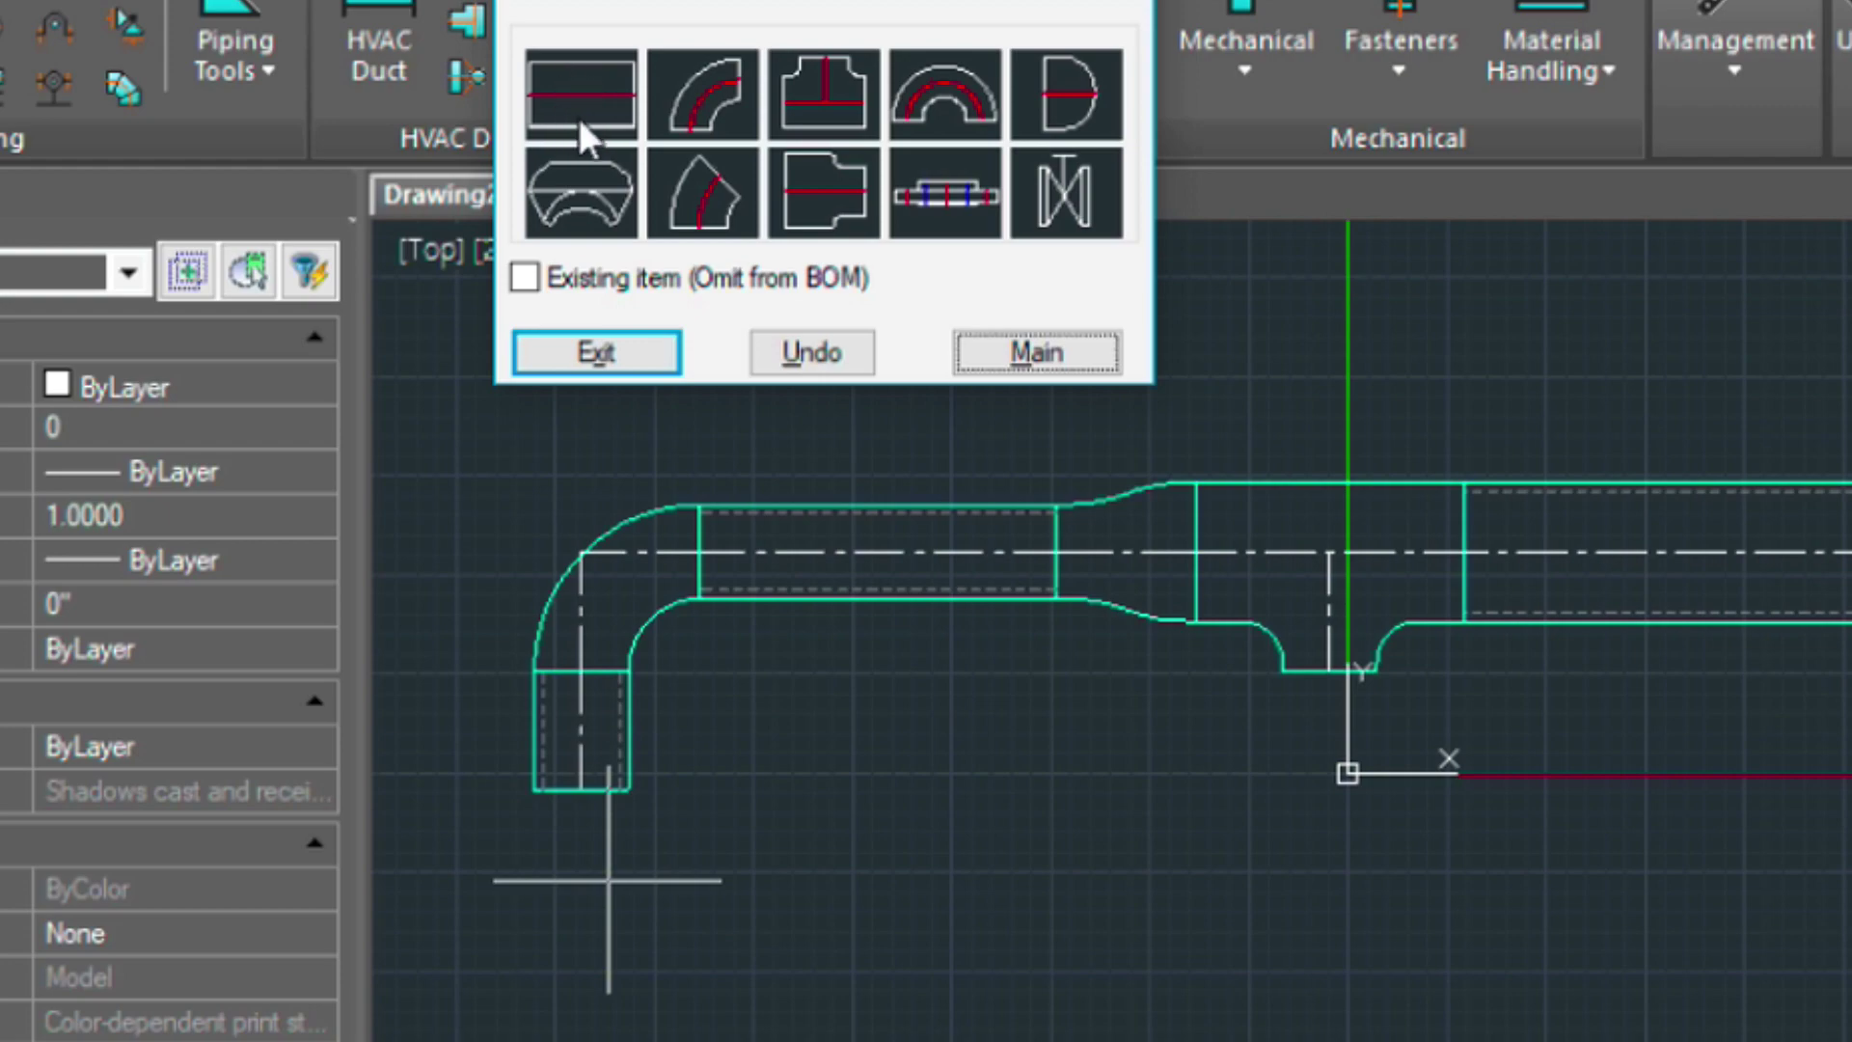
{"action": "left_click", "coordinate": [572, 85]}
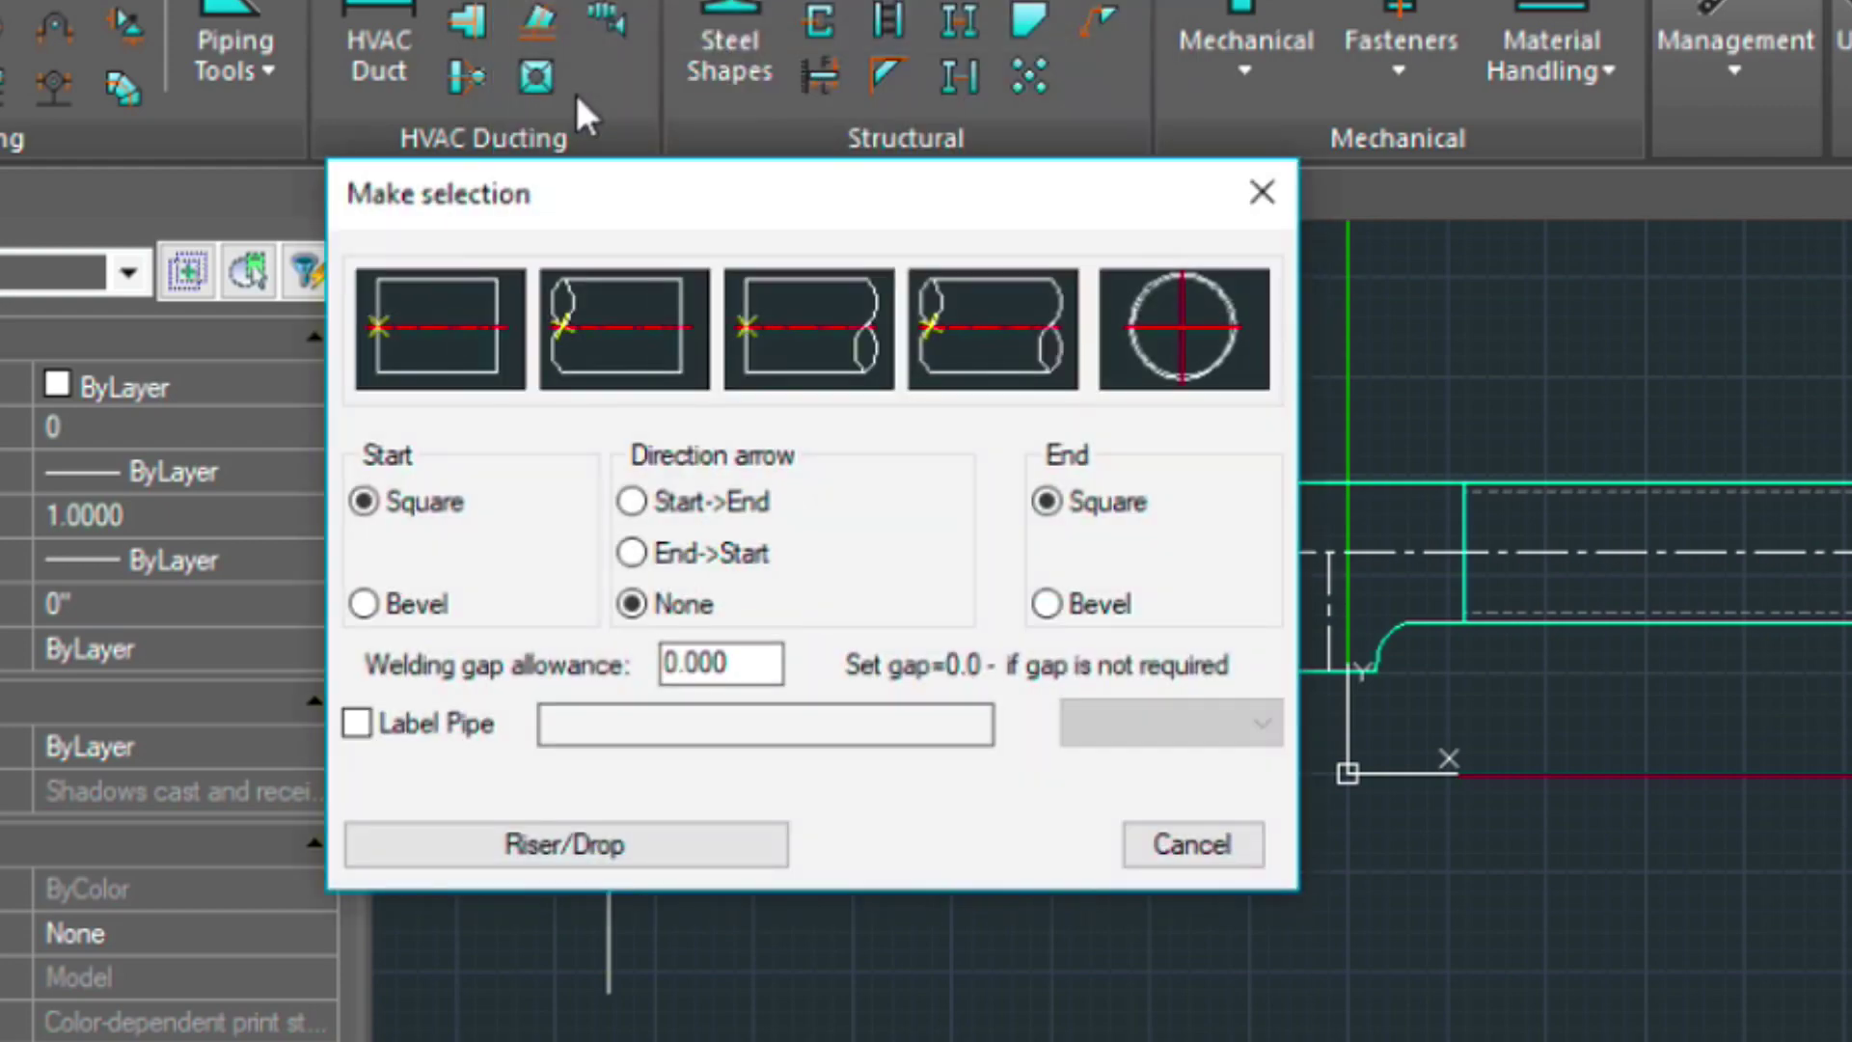
{"action": "left_click", "coordinate": [378, 314]}
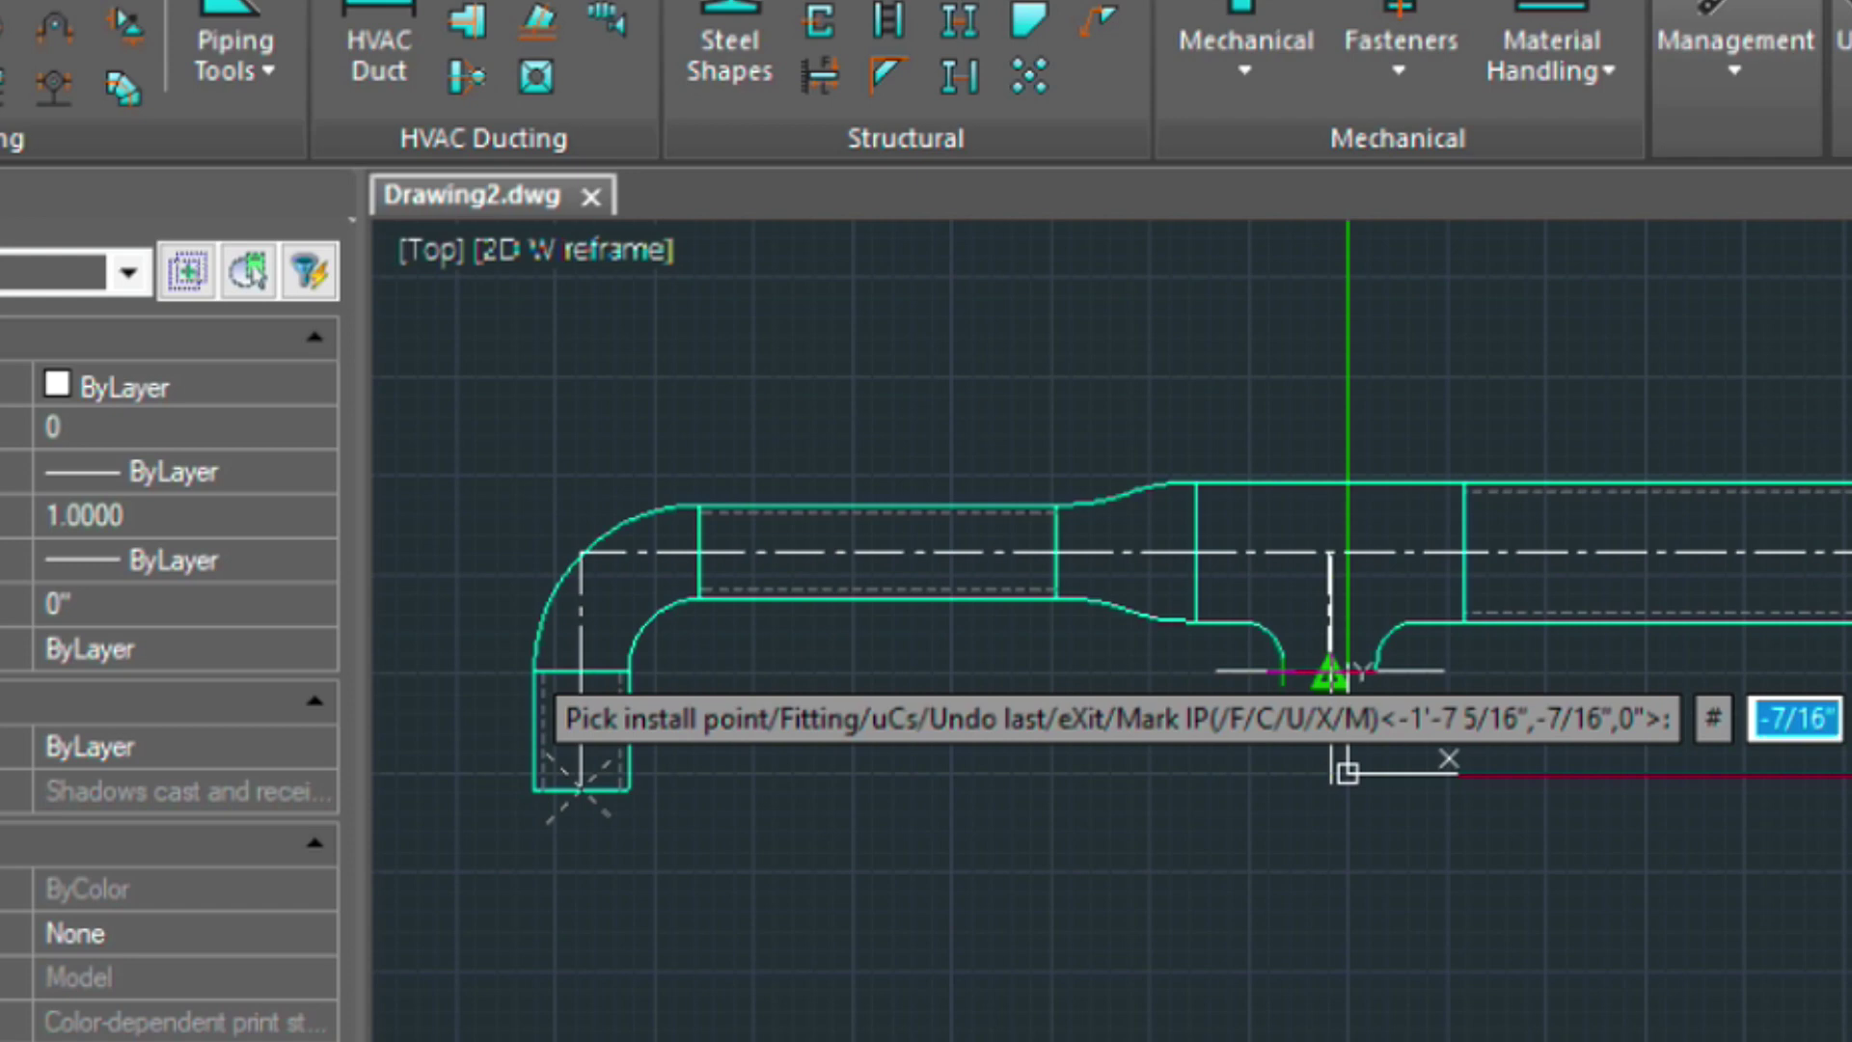
{"action": "left_click", "coordinate": [1329, 672]}
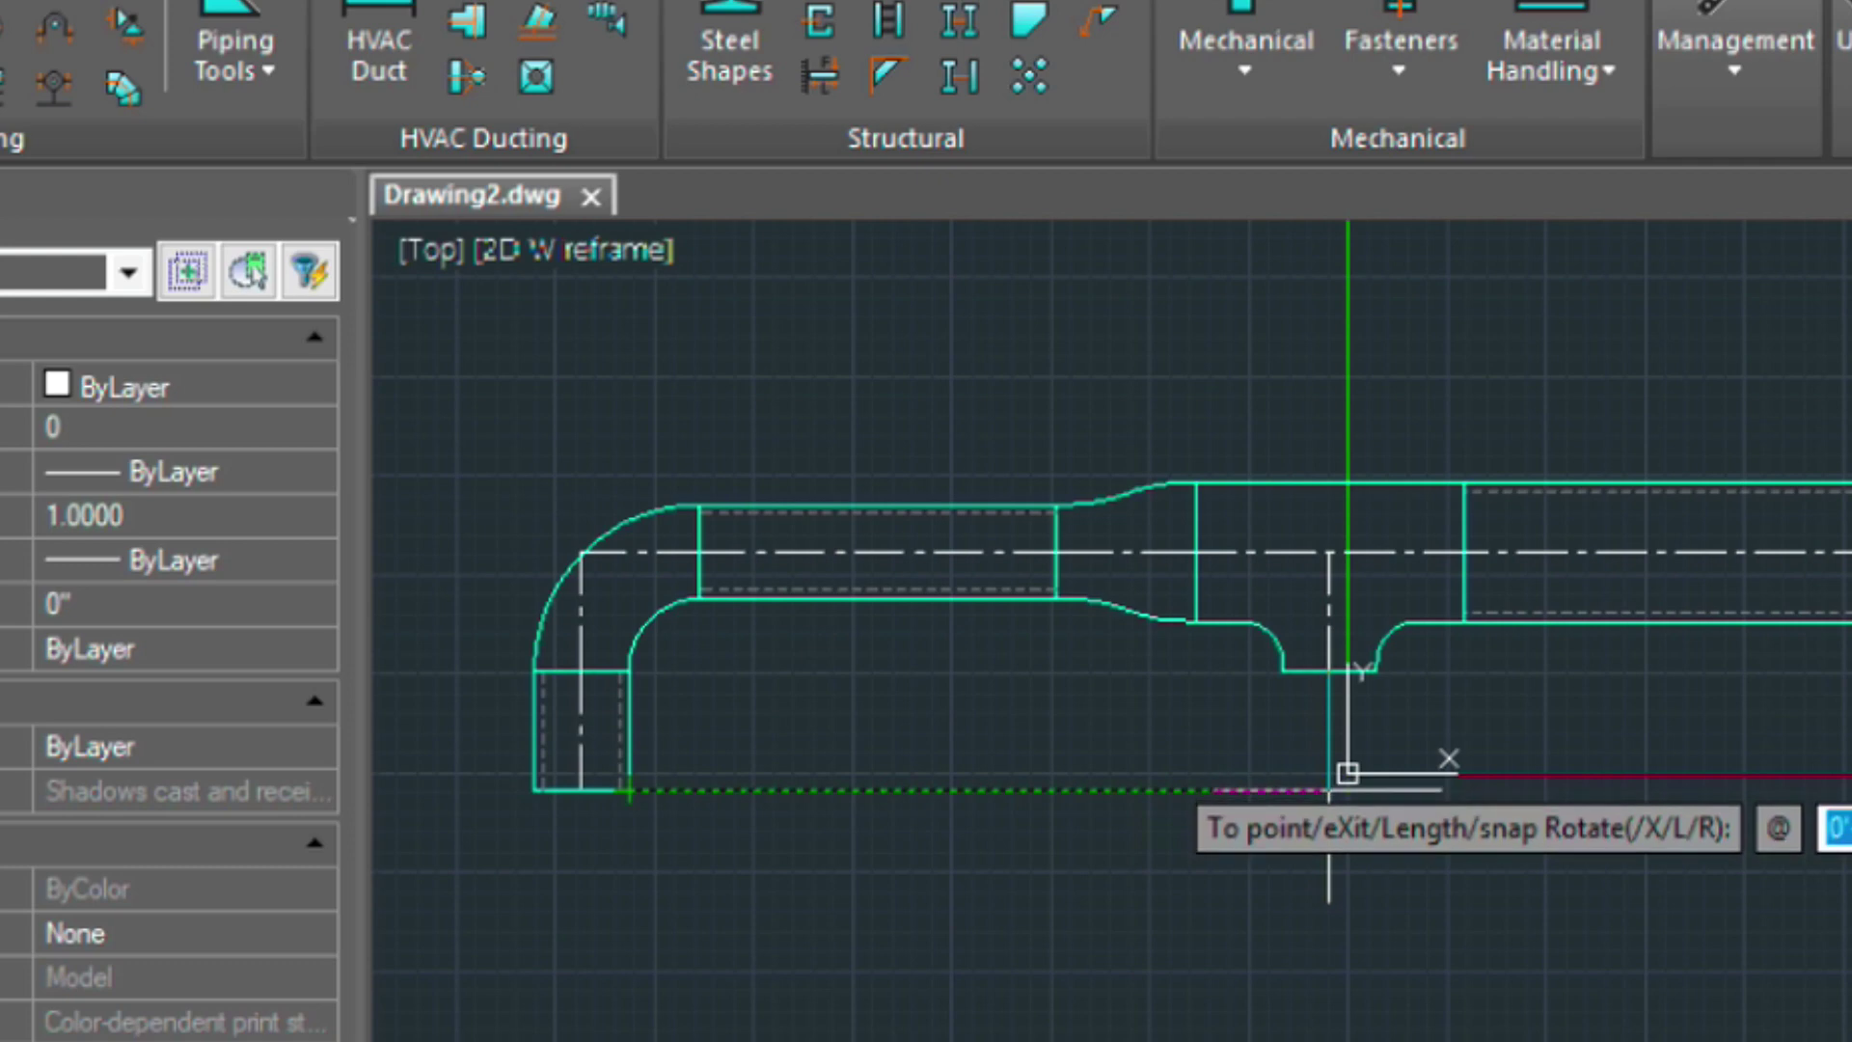
{"action": "left_click", "coordinate": [1330, 789]}
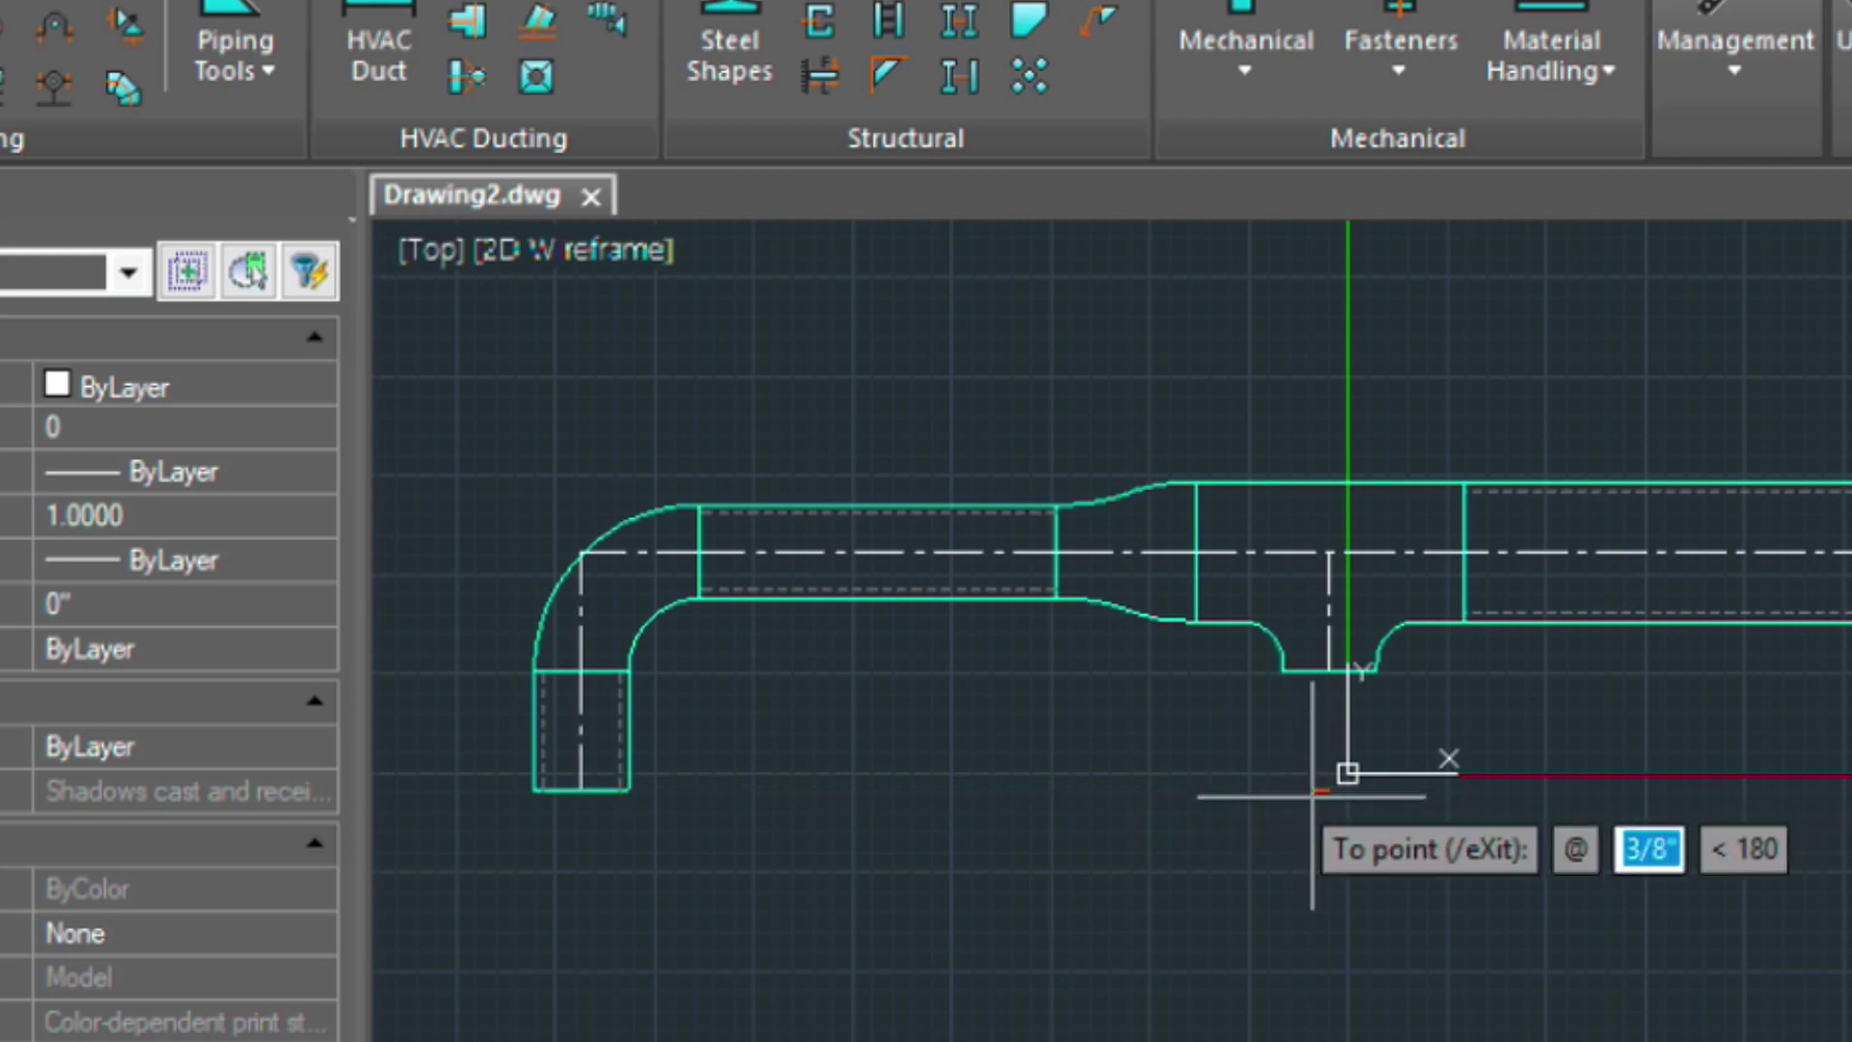
{"action": "key", "text": "Return"}
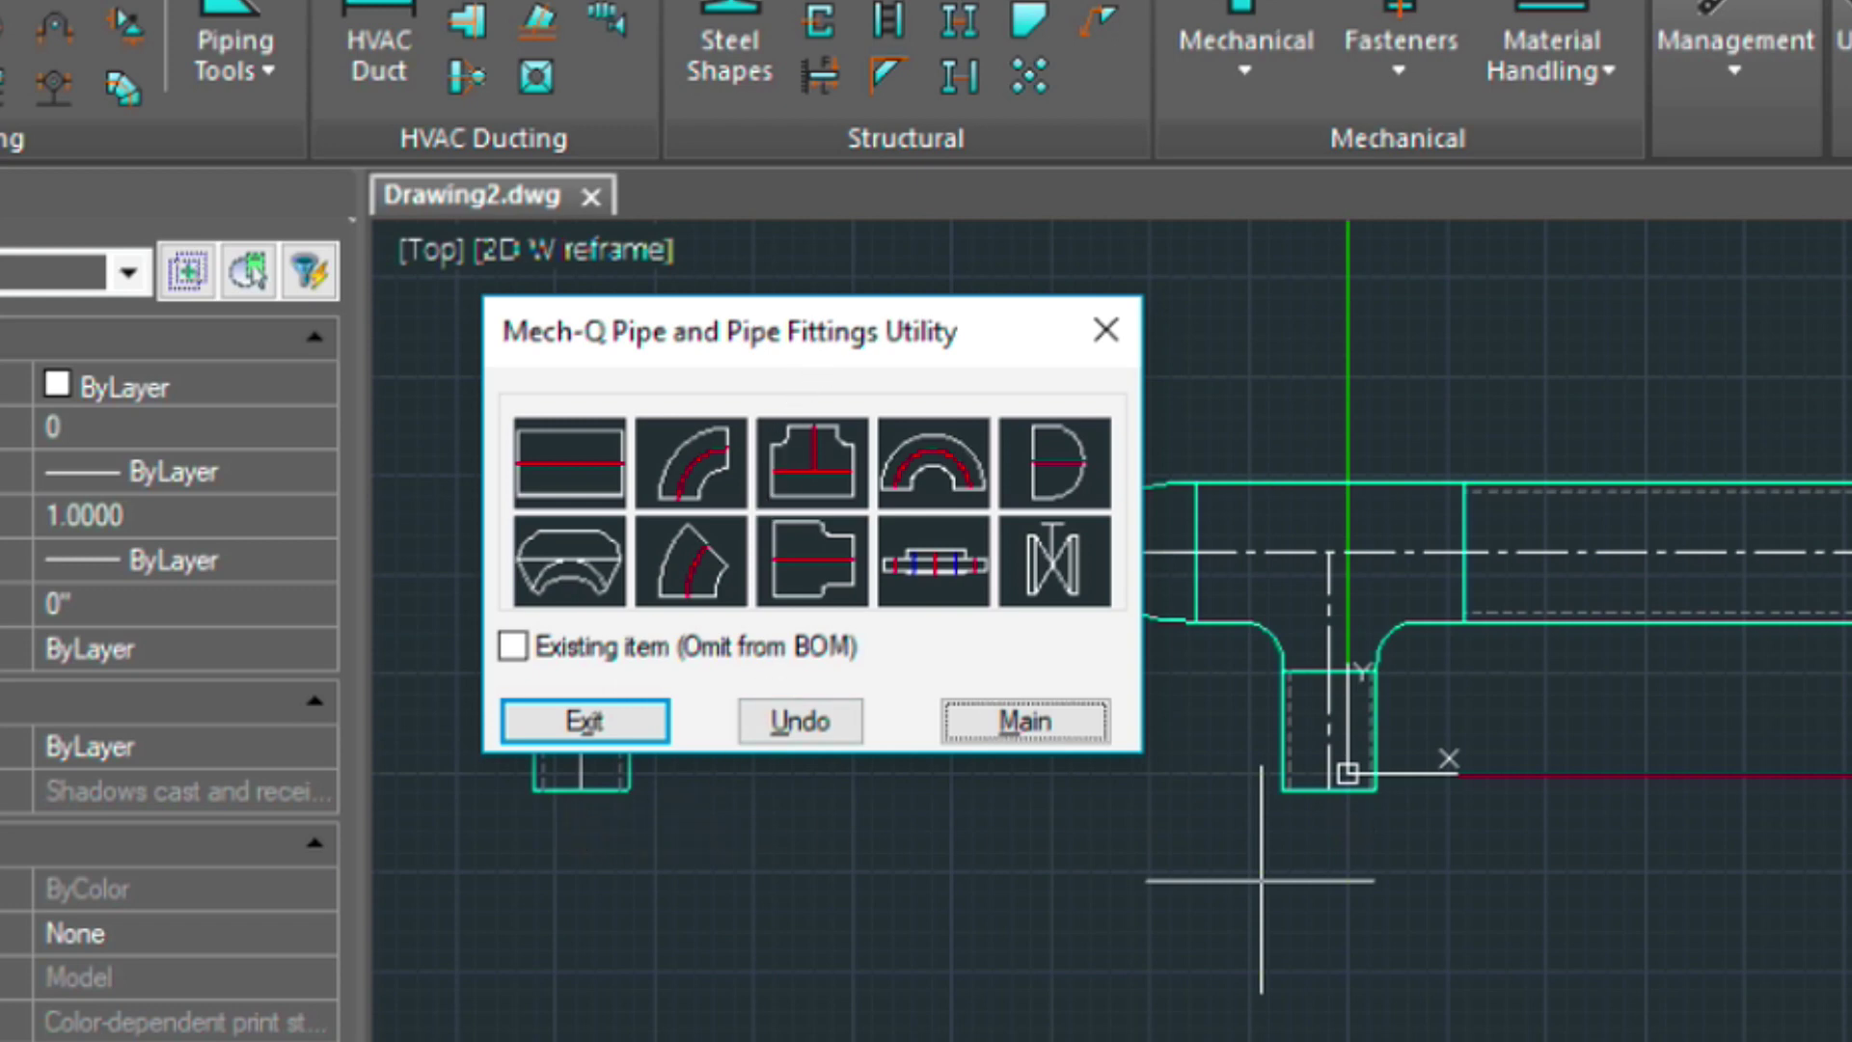
Place a side-view welding-neck flange at the bottom end of the tee's drop pipe
{"action": "mouse_move", "coordinate": [806, 342]}
{"action": "left_mouse_down"}
{"action": "mouse_move", "coordinate": [1088, 8]}
{"action": "mouse_move", "coordinate": [1086, 74]}
{"action": "left_mouse_up"}
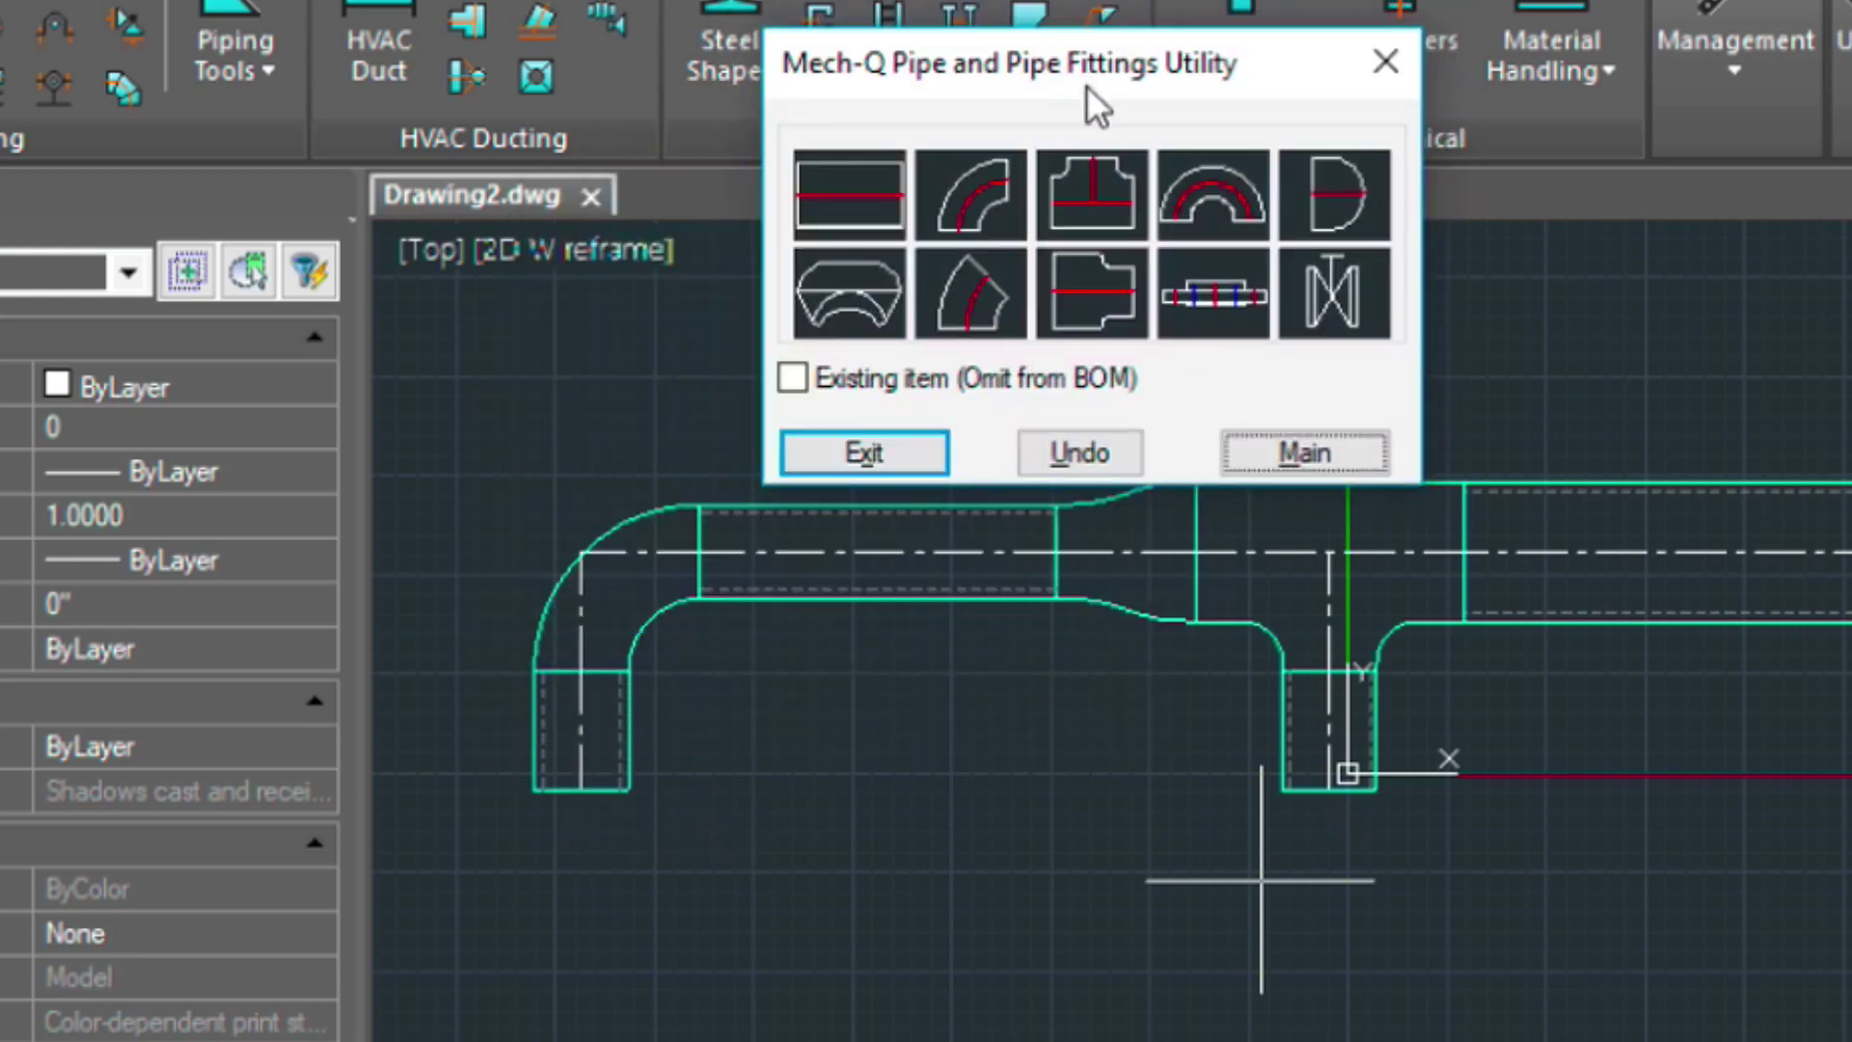
{"action": "left_click", "coordinate": [1228, 295]}
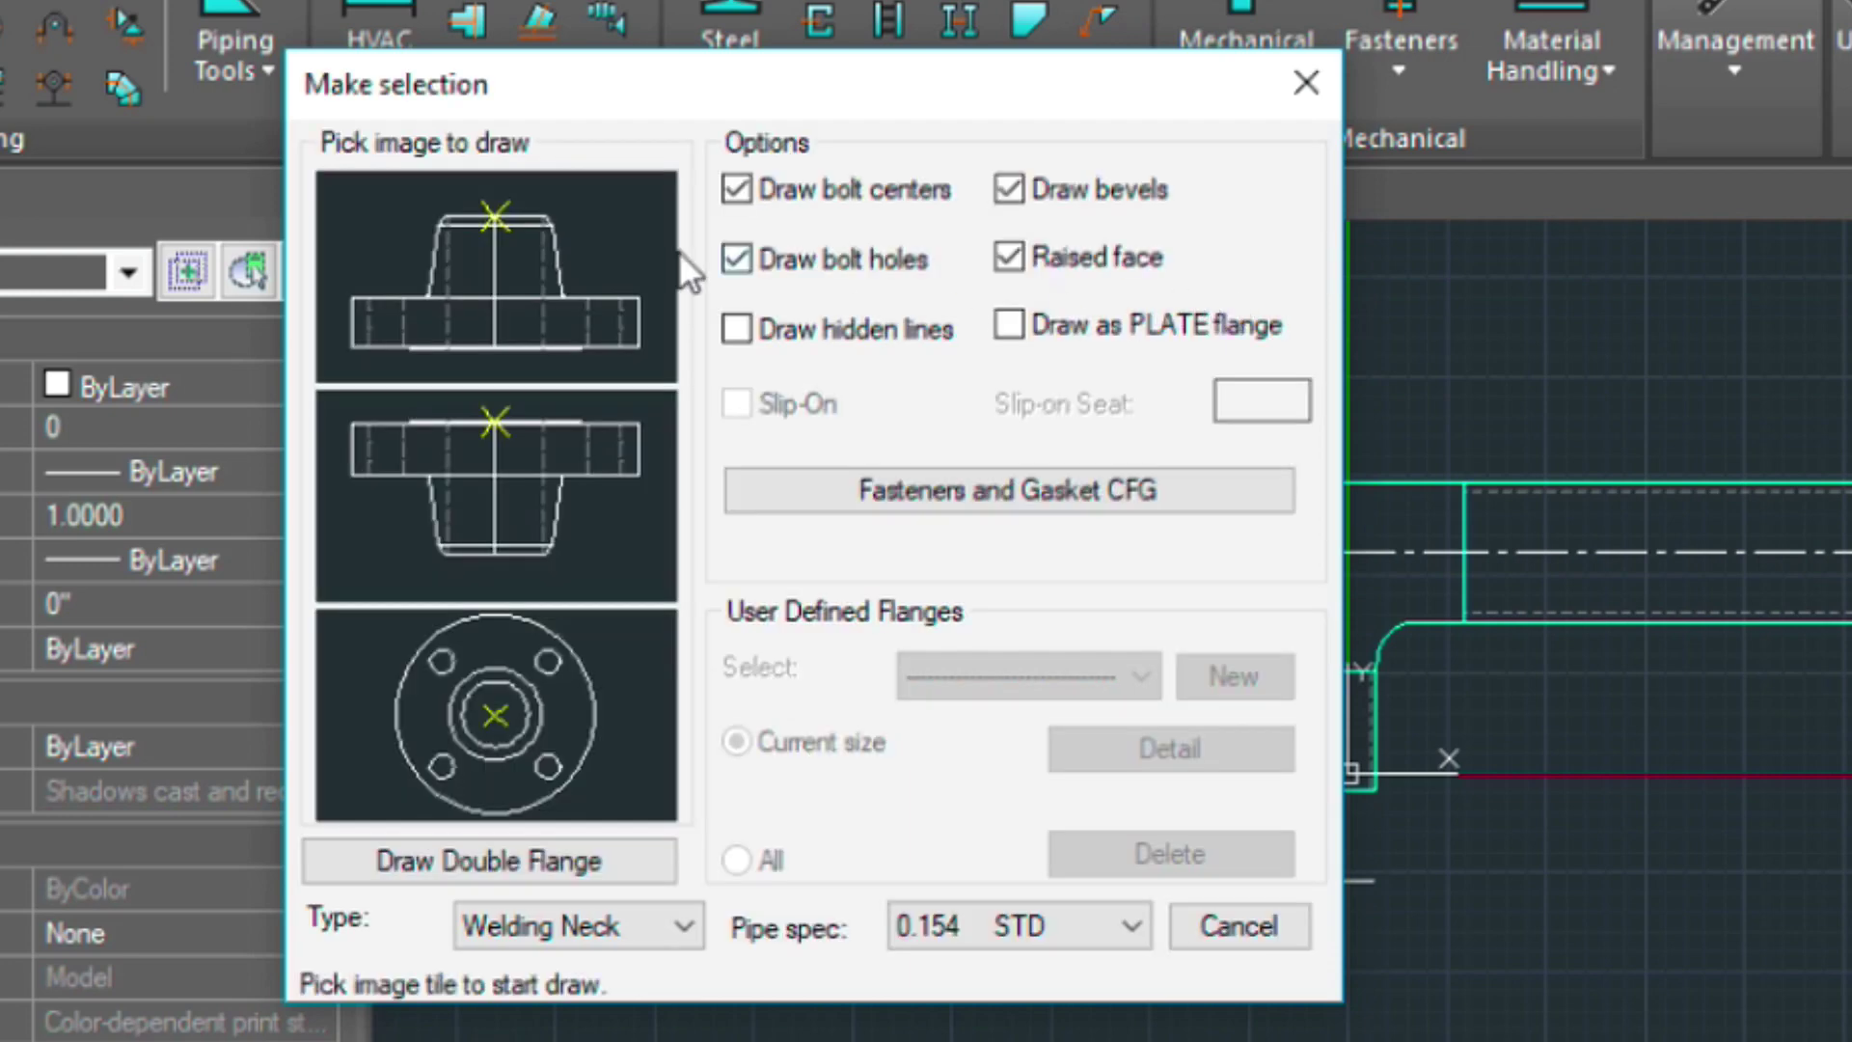
{"action": "left_click", "coordinate": [496, 220]}
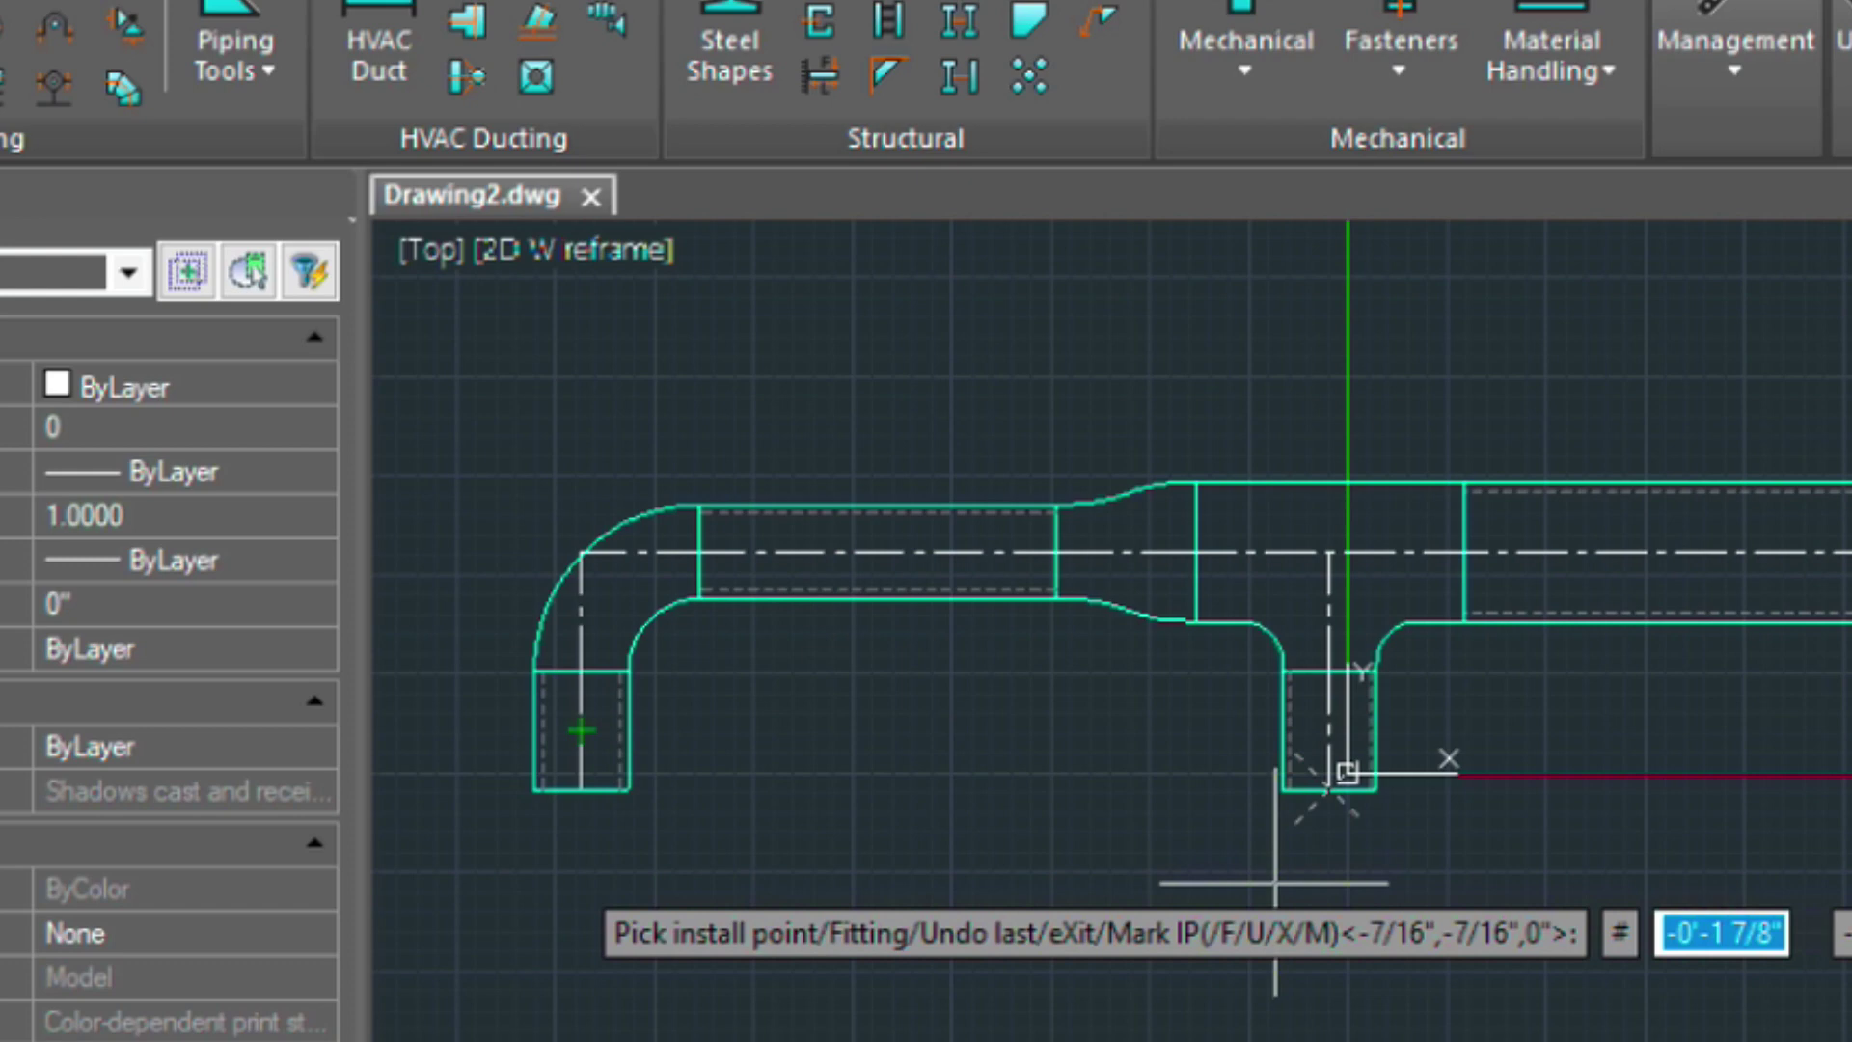
{"action": "left_click", "coordinate": [1266, 913]}
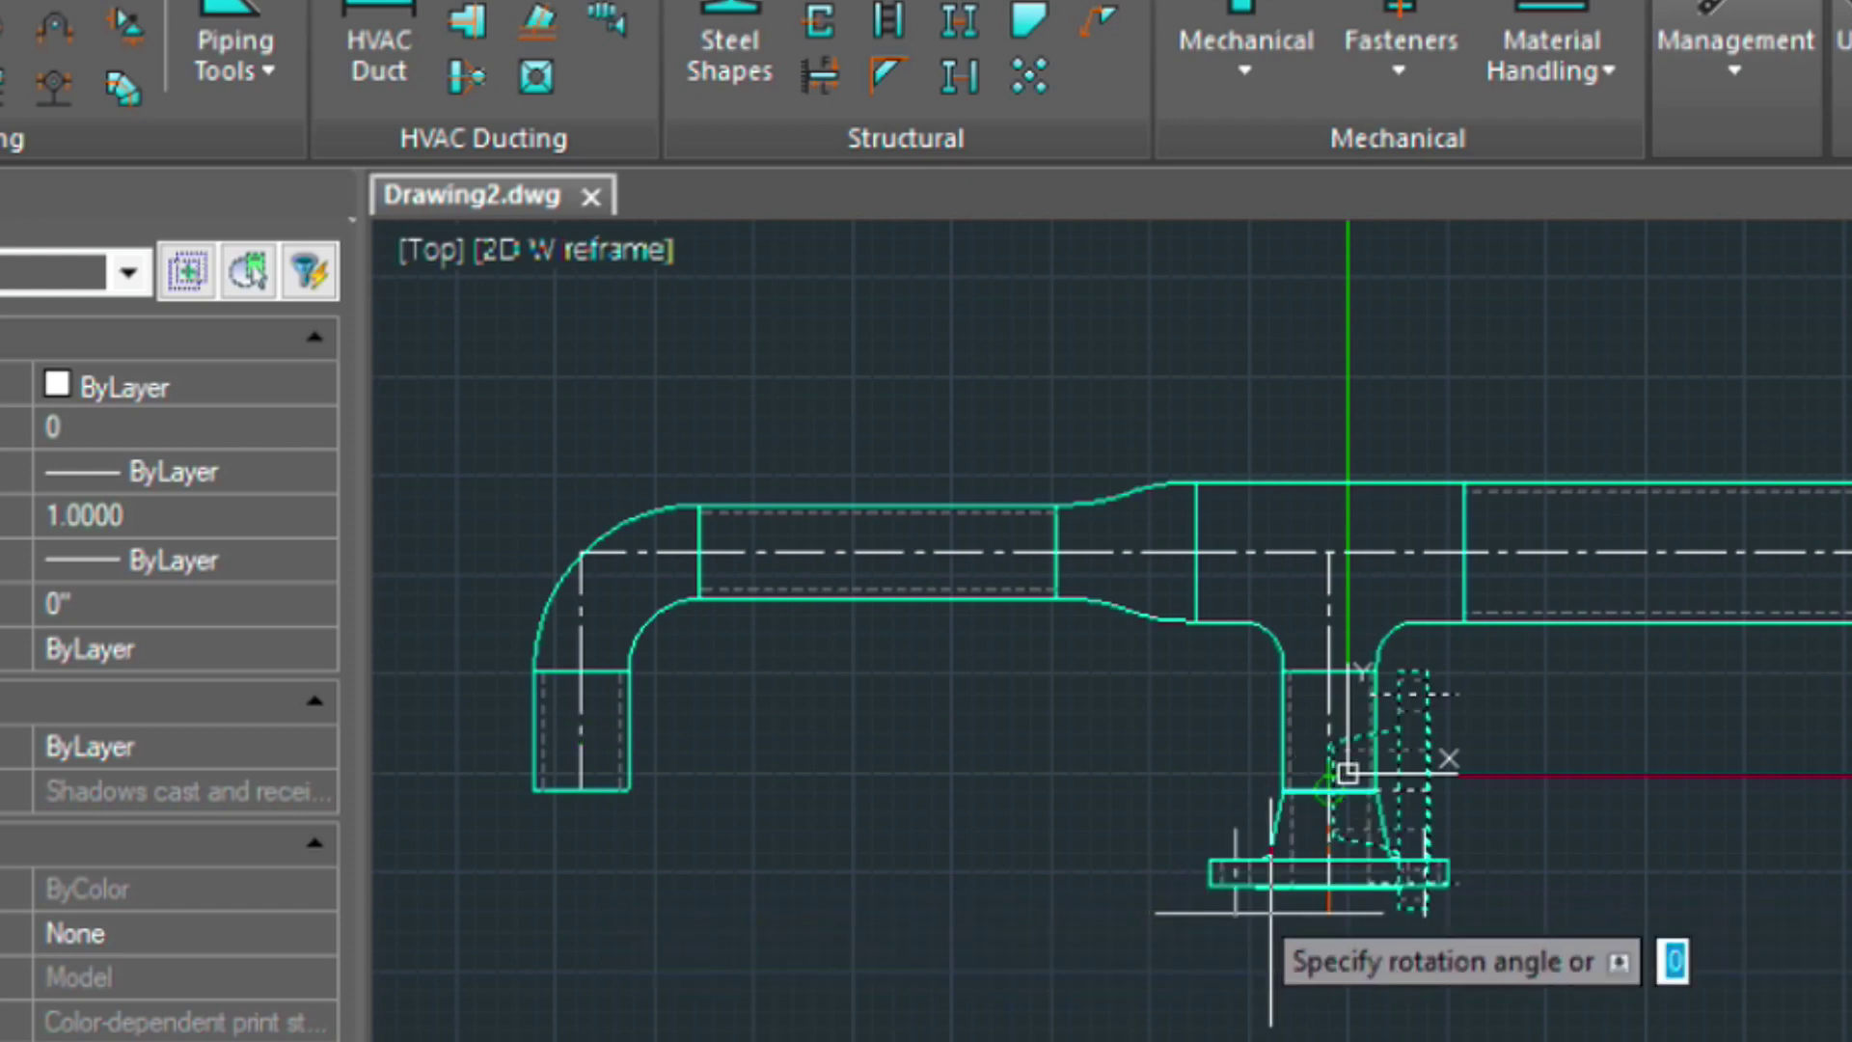
Accept the previous flange, then place and undo a trial welding-neck flange at the left elbow
{"action": "key", "text": "Return"}
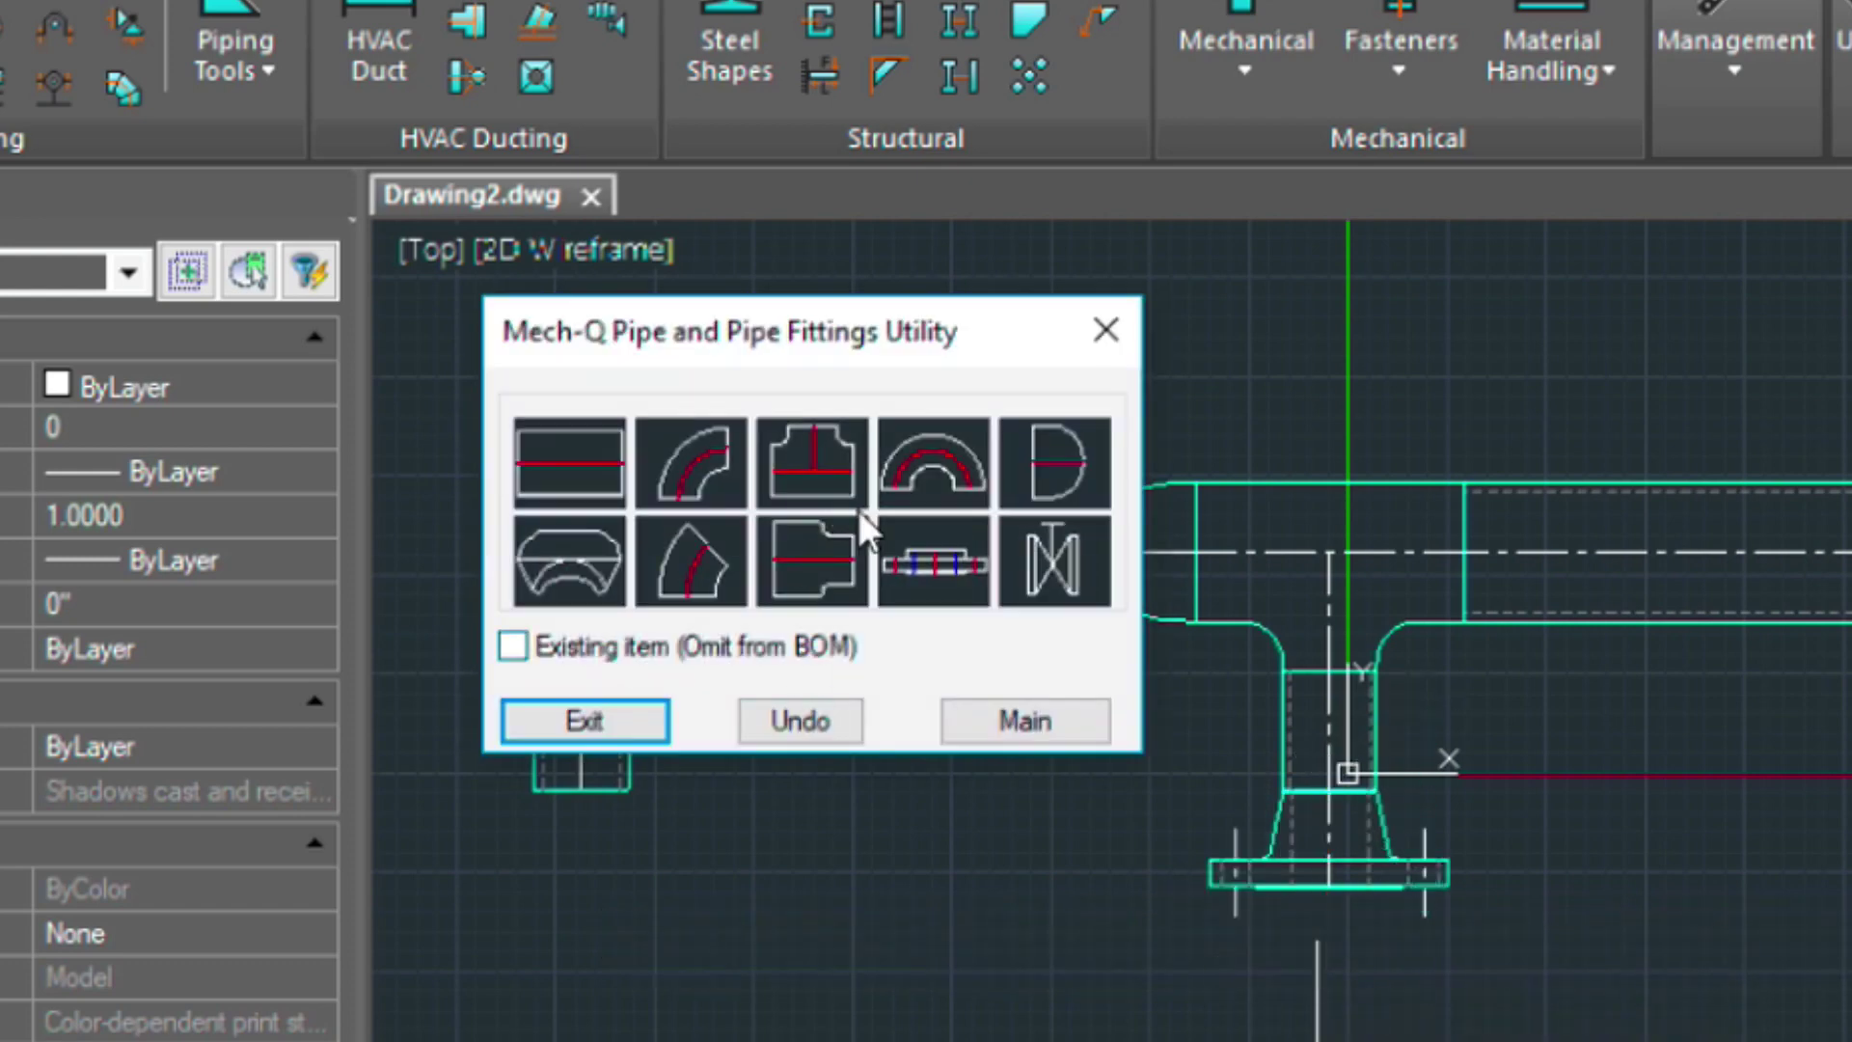
{"action": "left_click", "coordinate": [929, 579]}
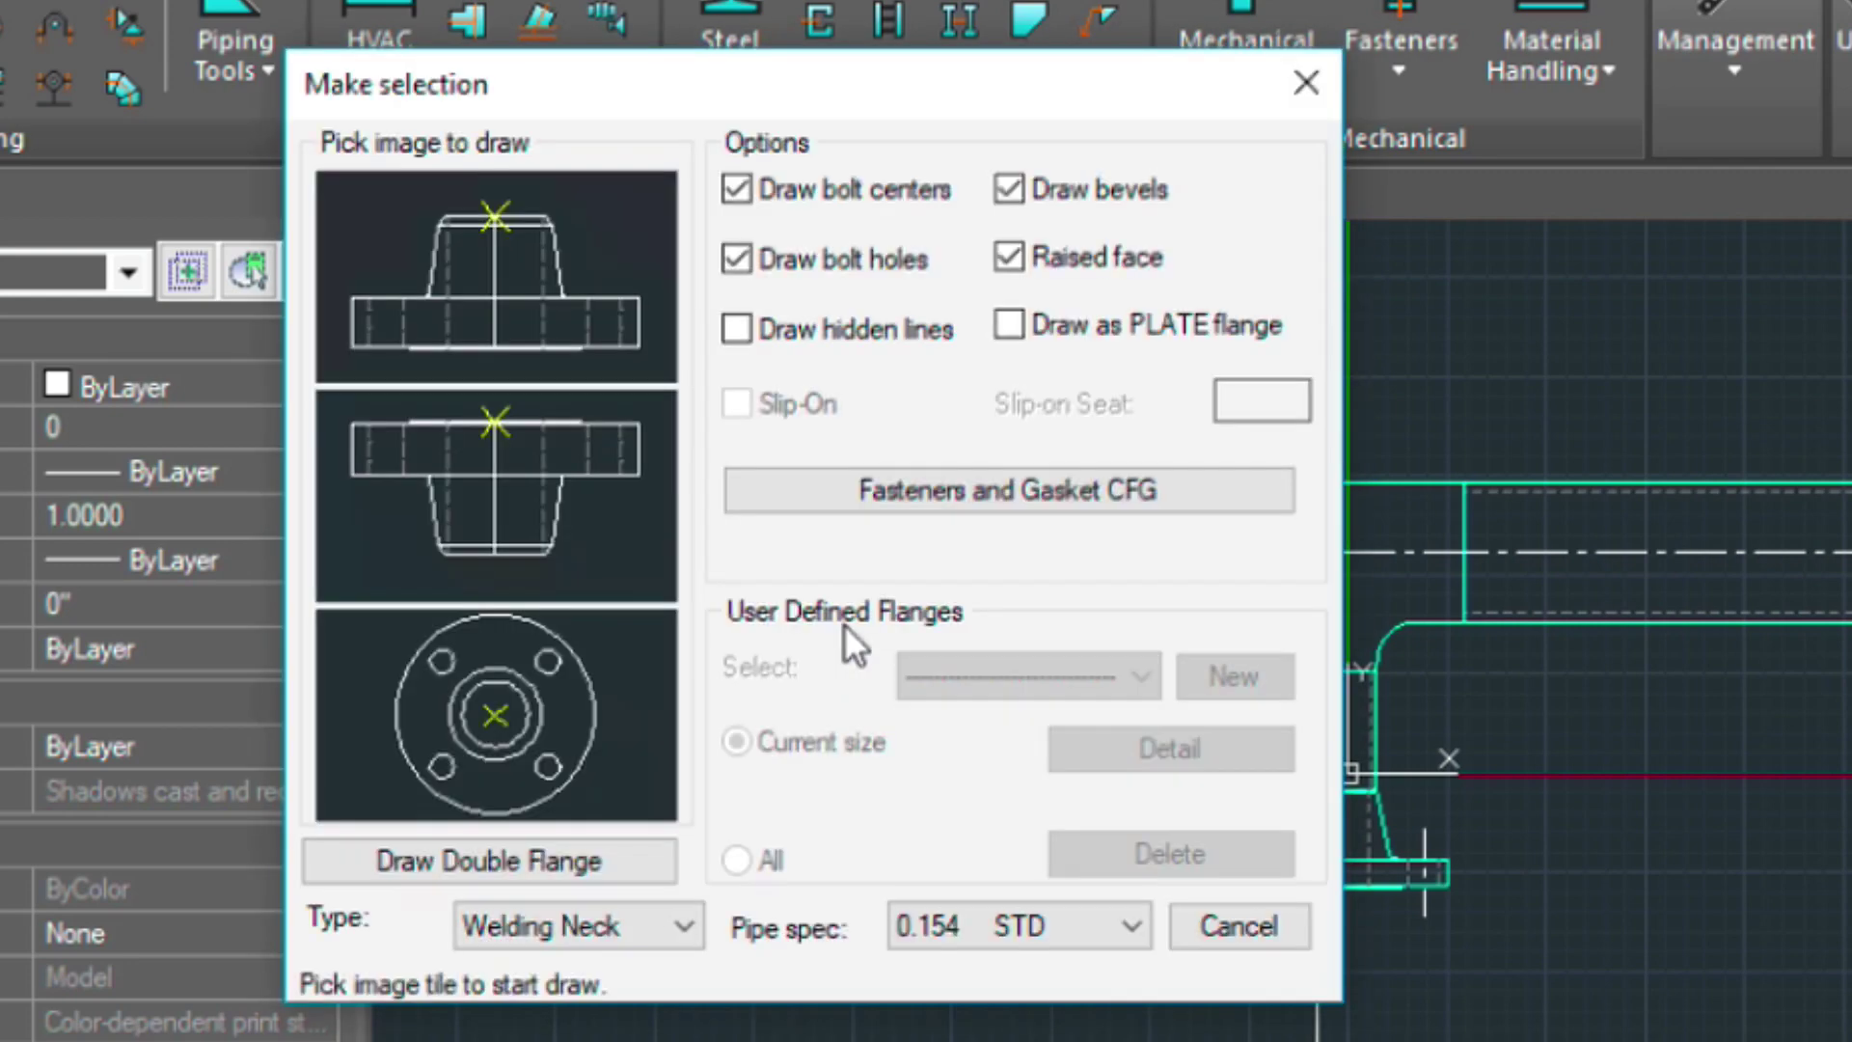
{"action": "left_click", "coordinate": [497, 227]}
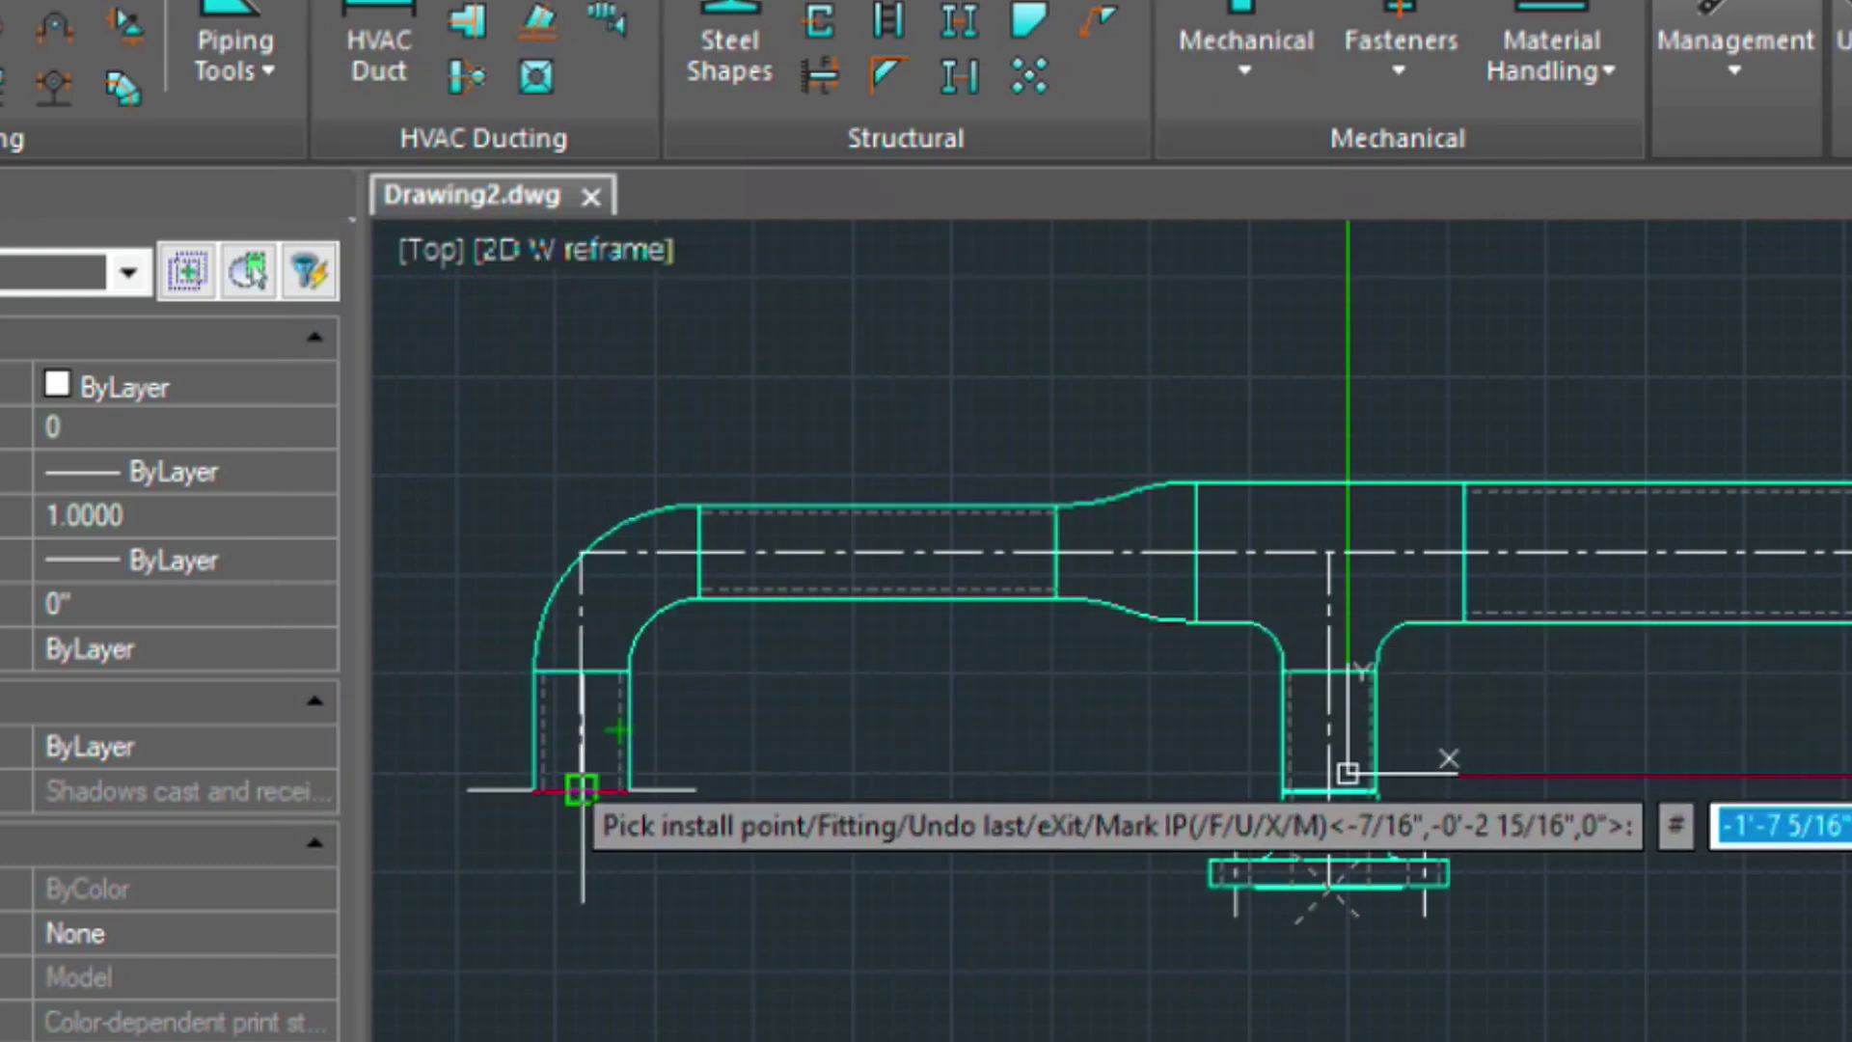
{"action": "left_click", "coordinate": [580, 789]}
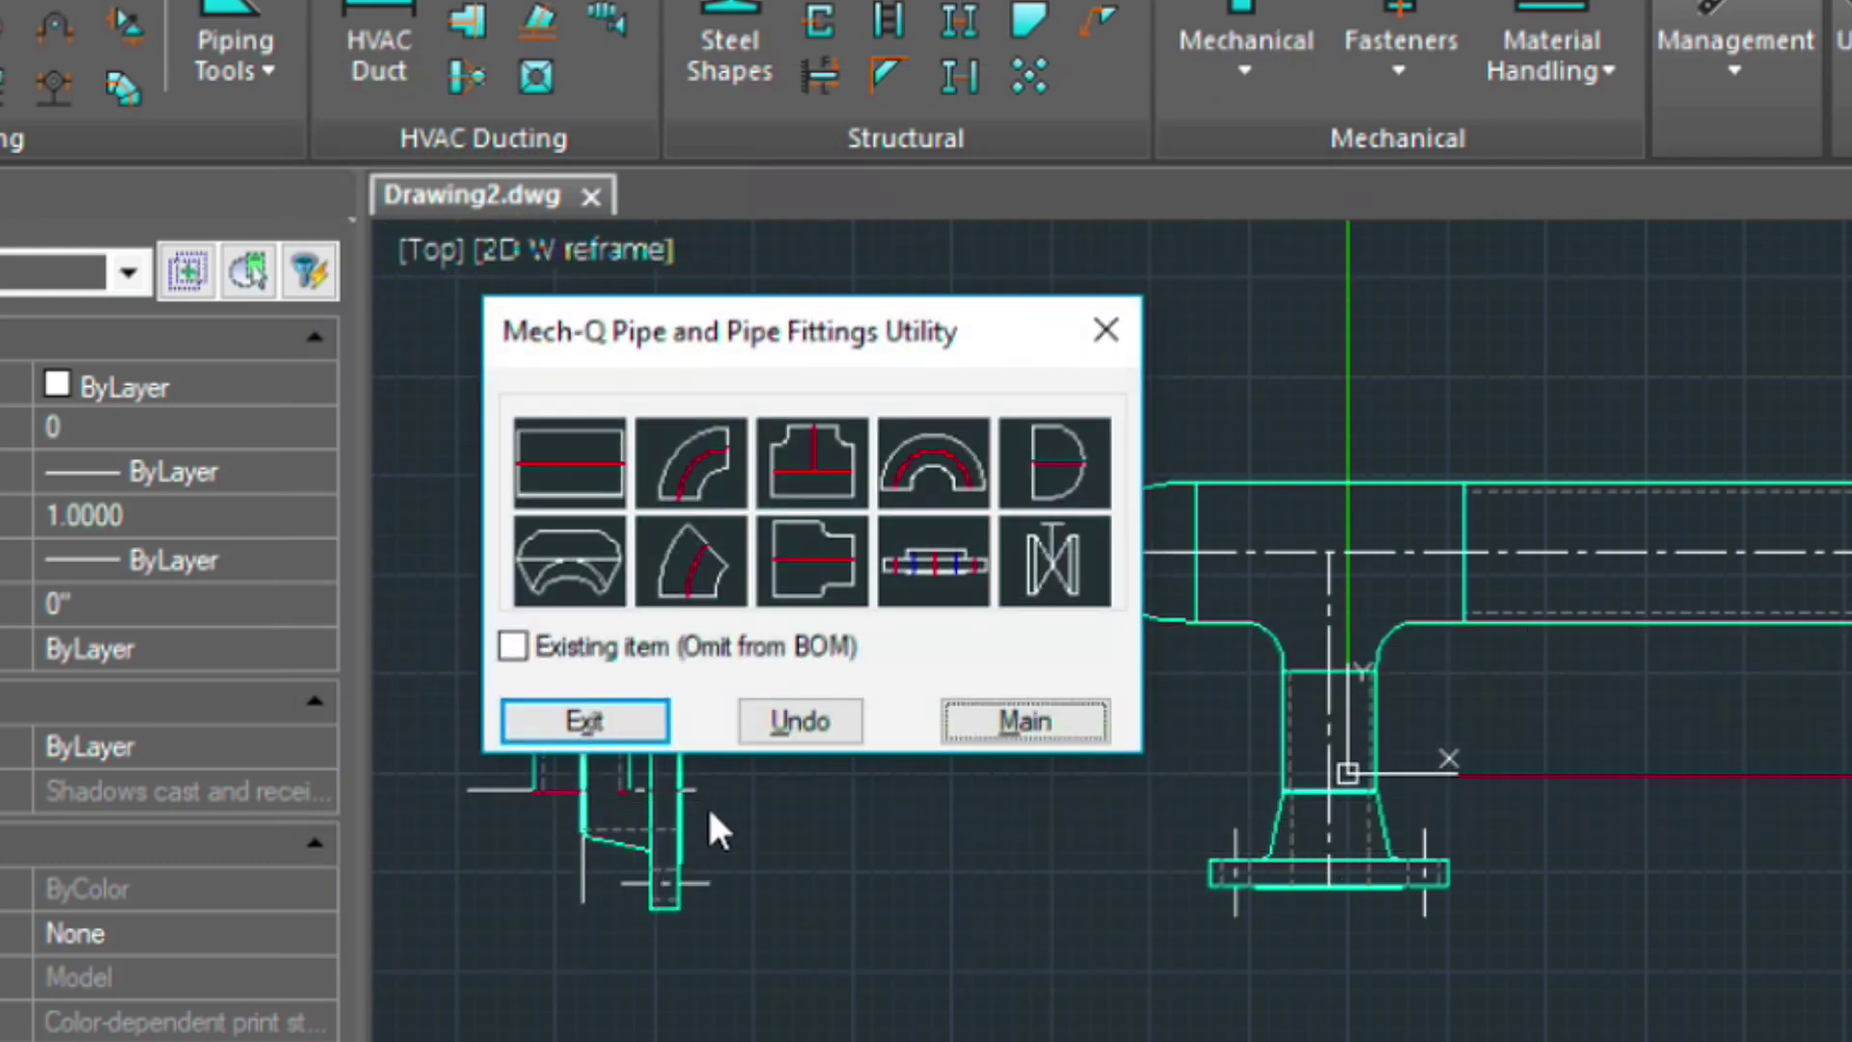
{"action": "left_click", "coordinate": [801, 725]}
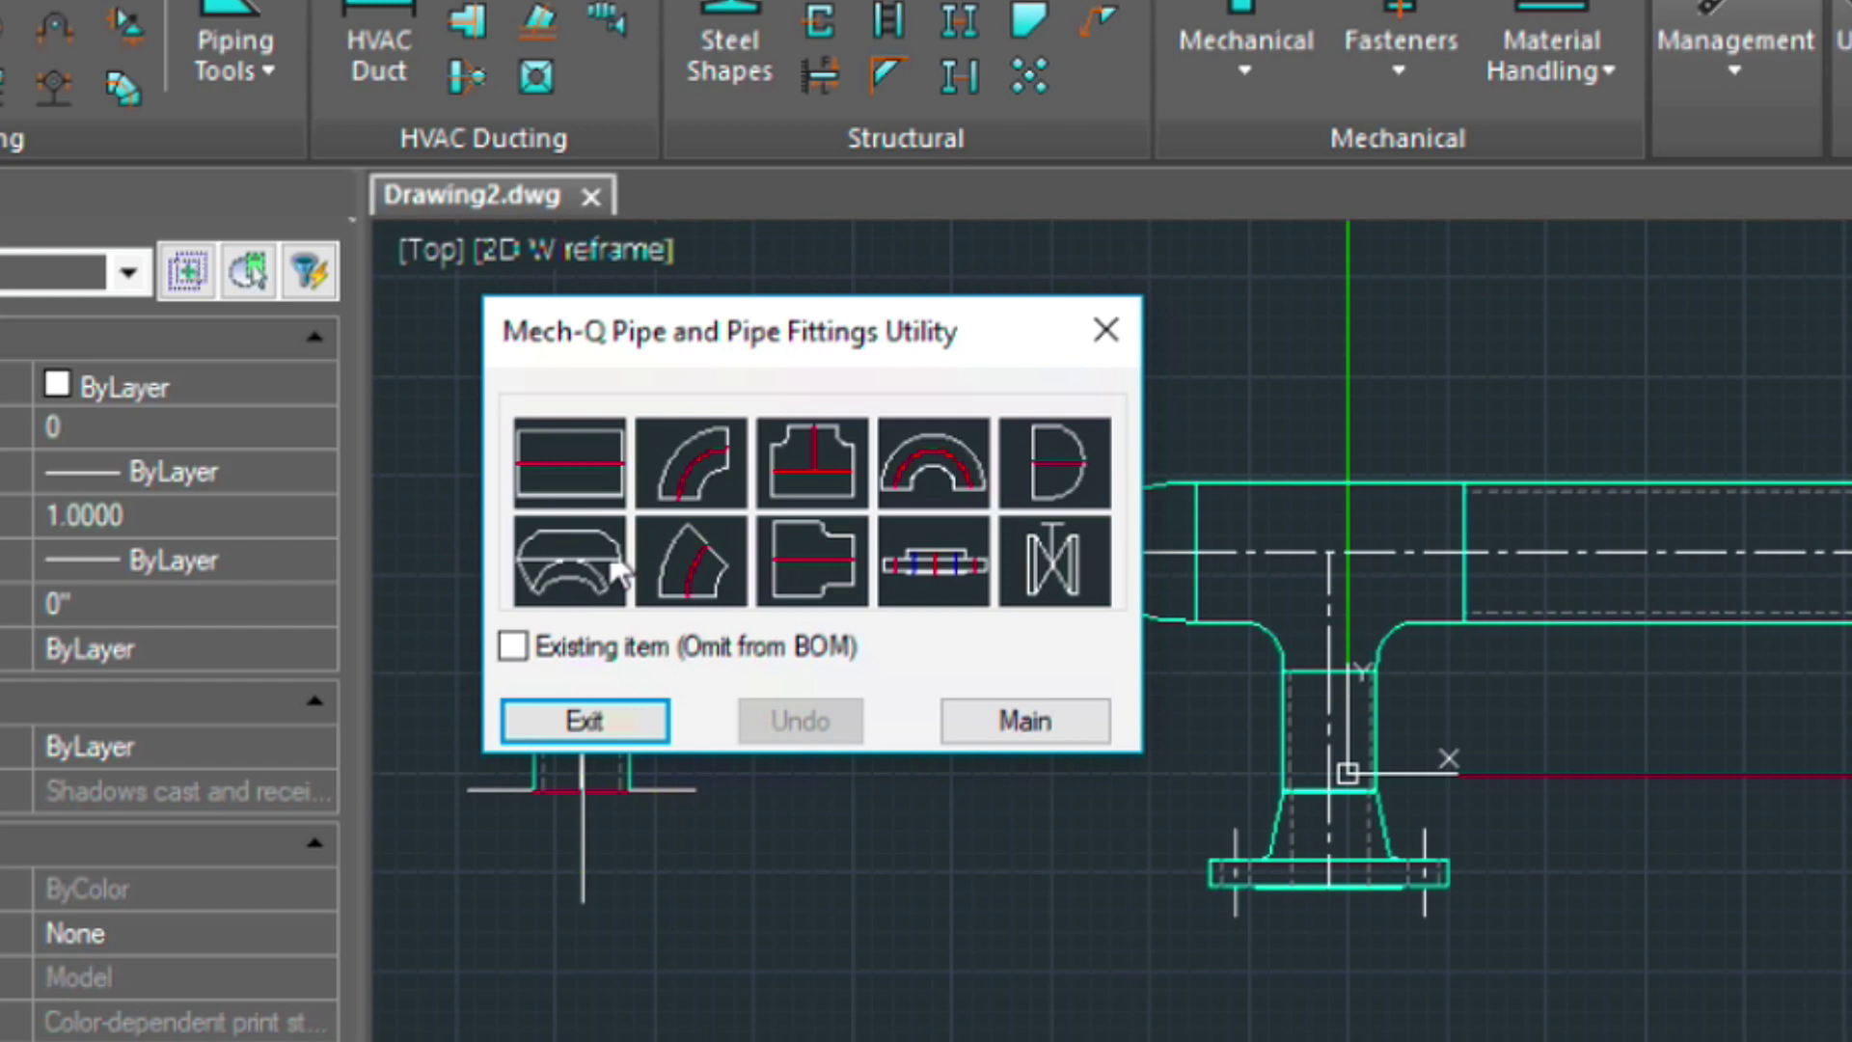
Insert a welding-neck flange at the left elbow's lower end, rotated to face downward
{"action": "left_click", "coordinate": [923, 570]}
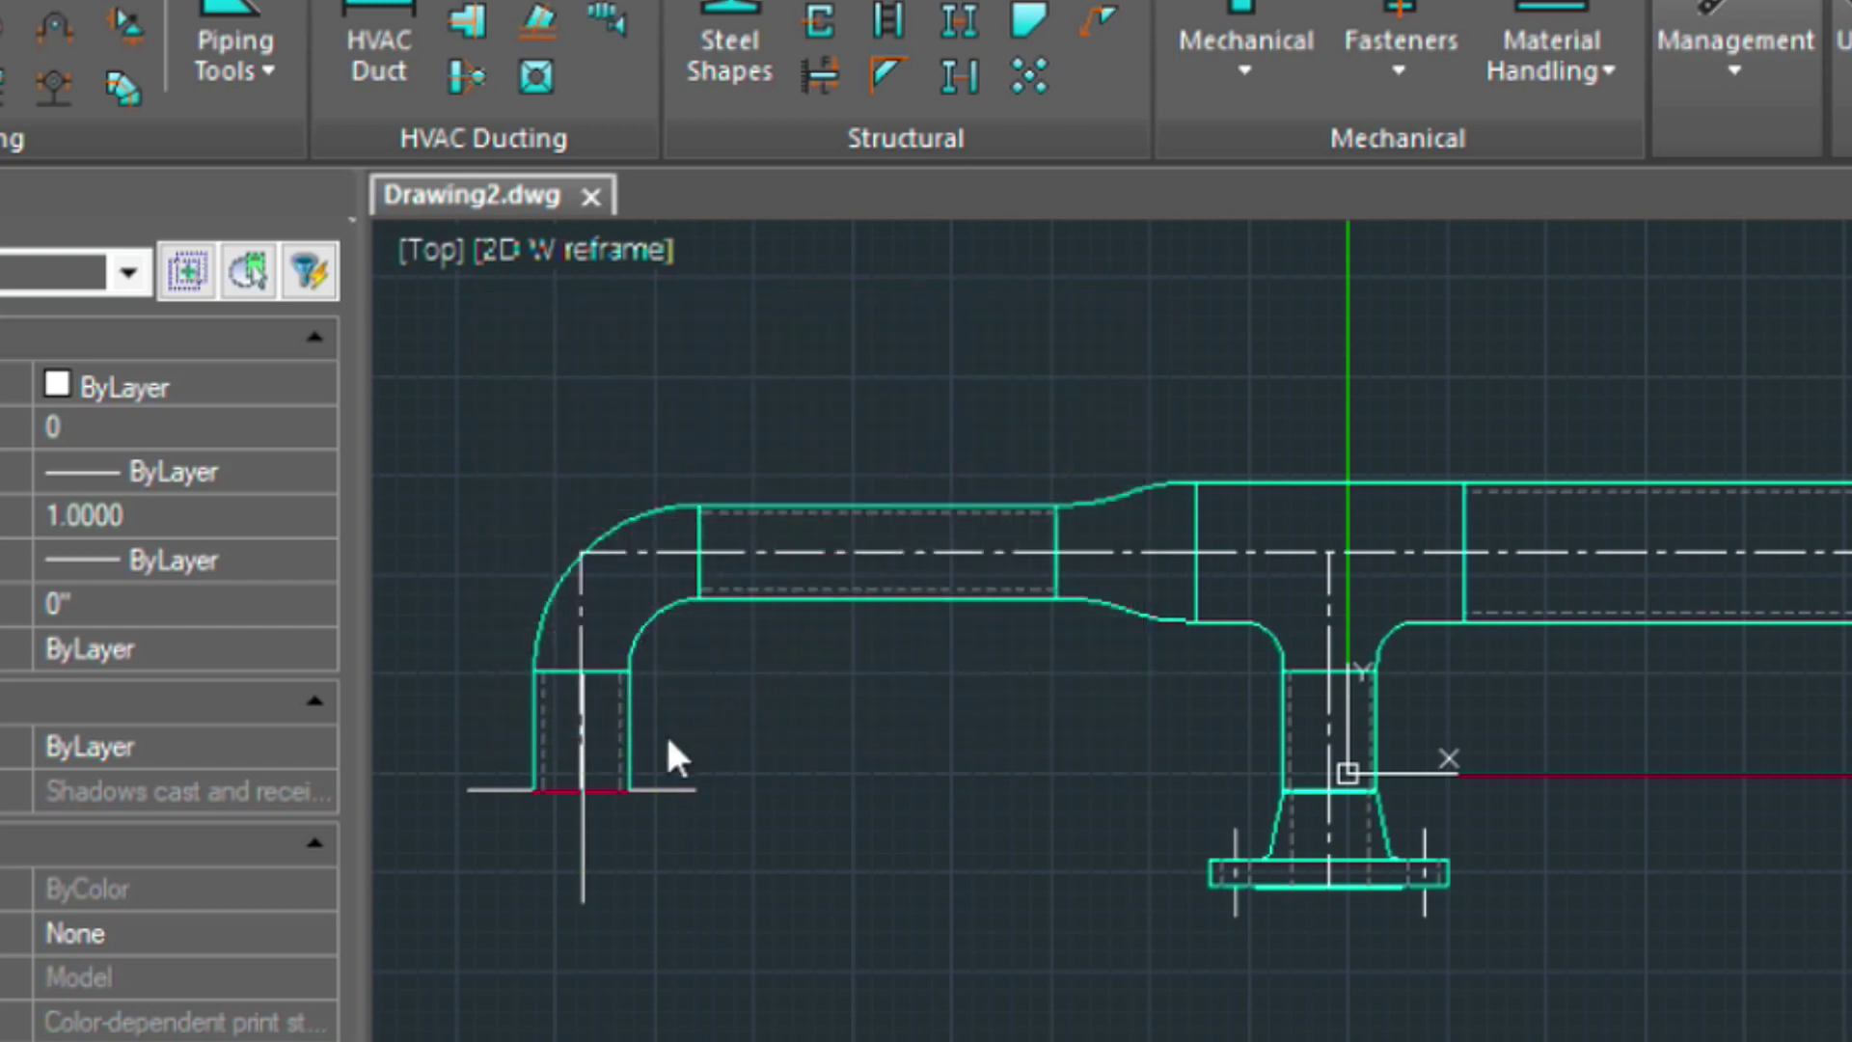
{"action": "left_click", "coordinate": [627, 770]}
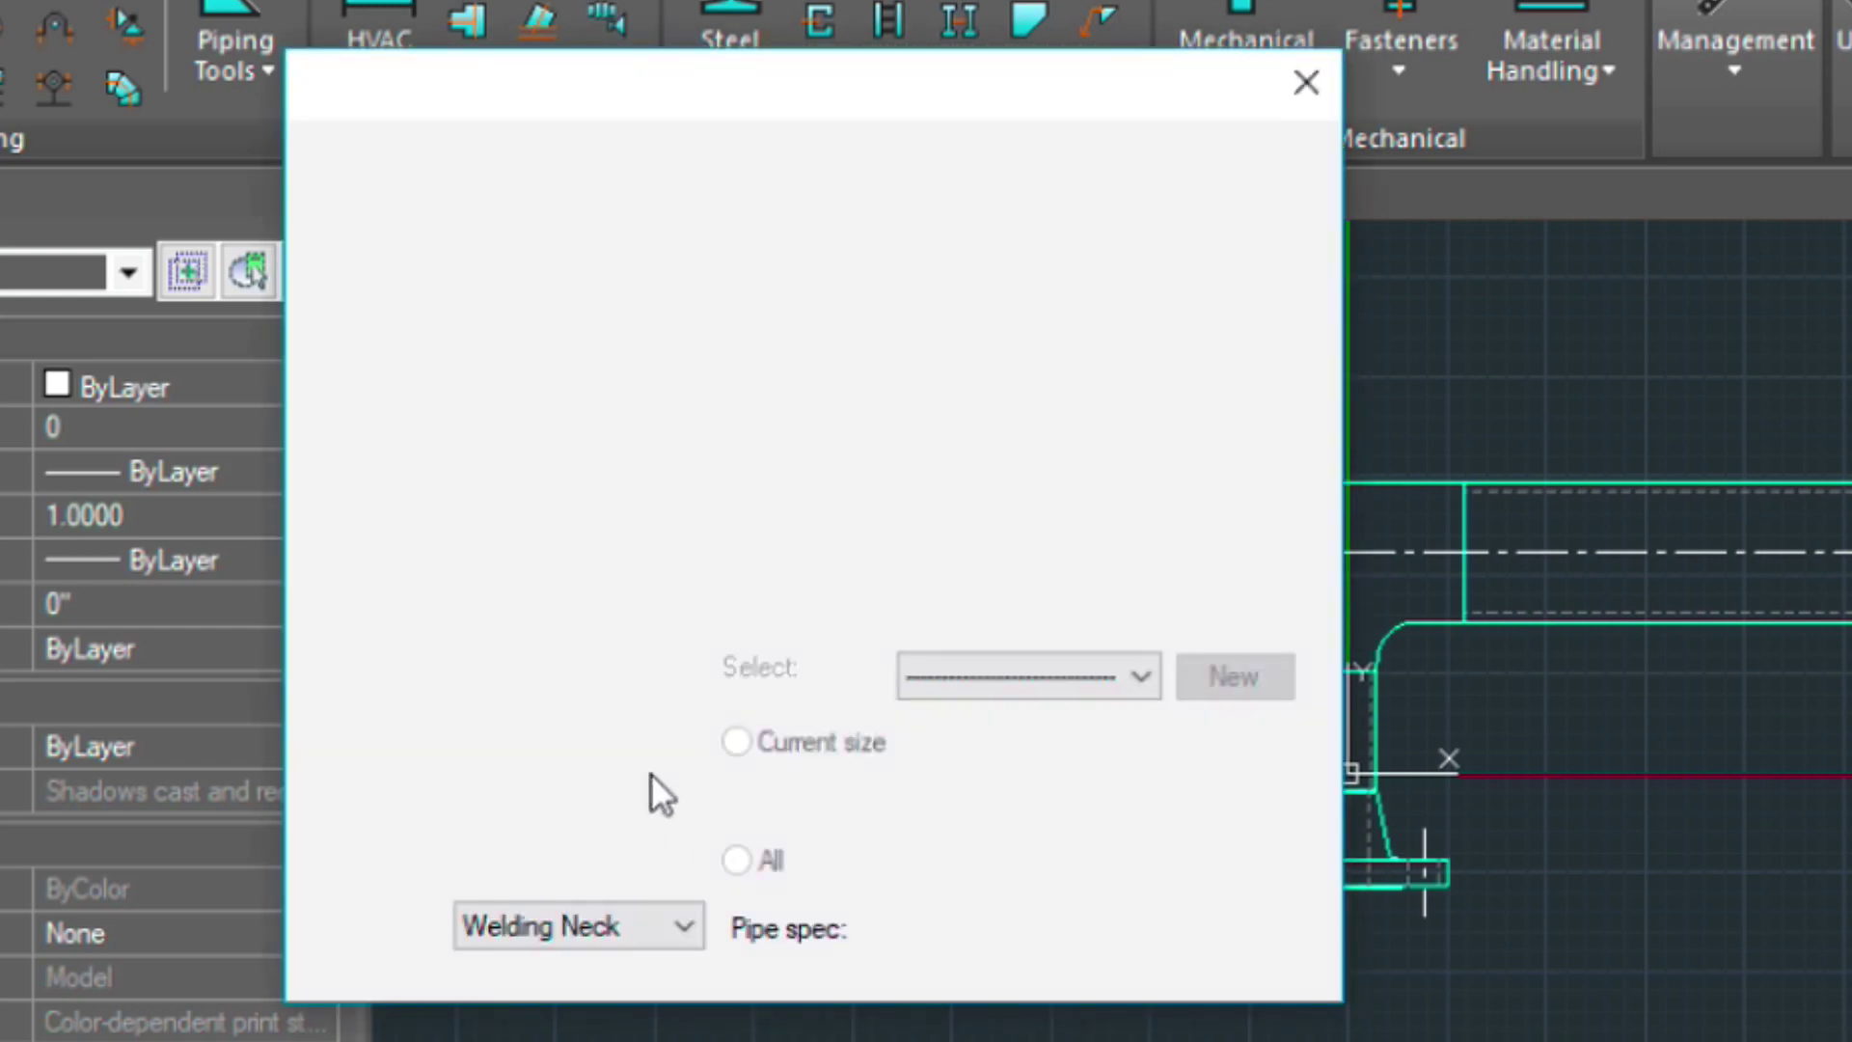
{"action": "left_click", "coordinate": [494, 203]}
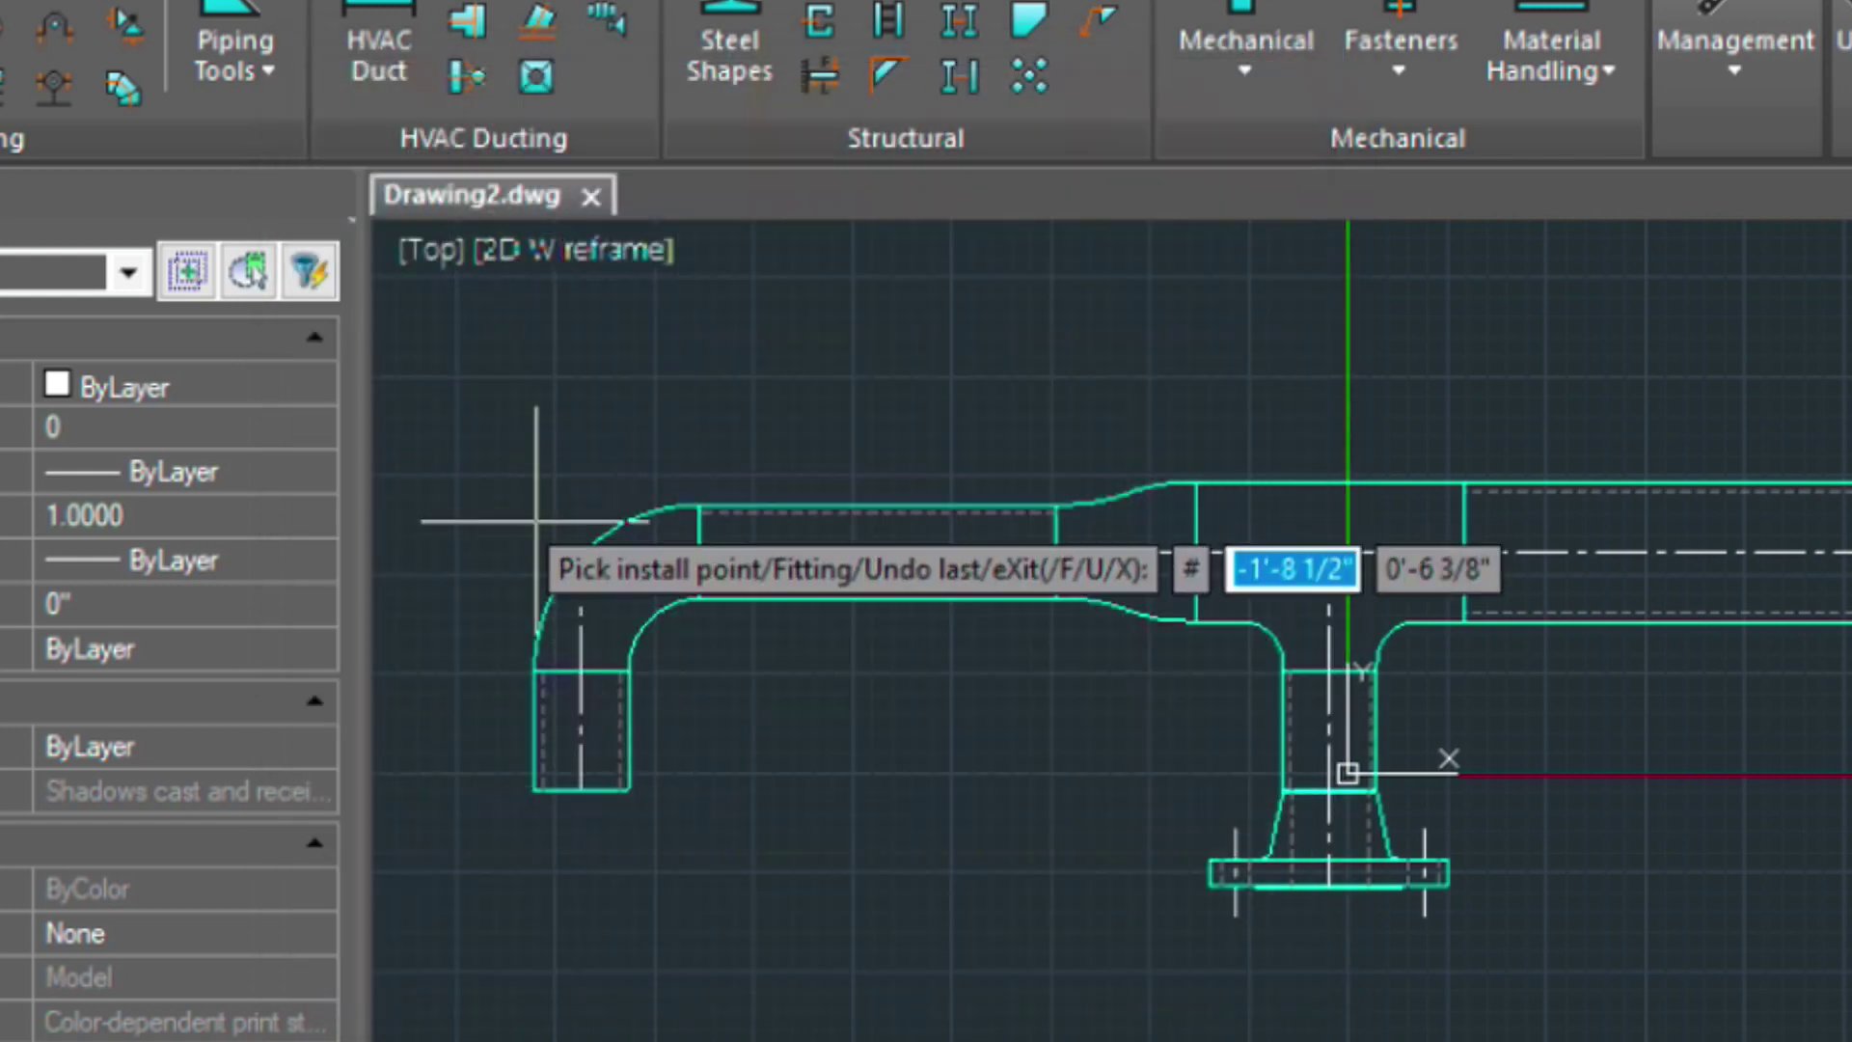
{"action": "left_click", "coordinate": [583, 789]}
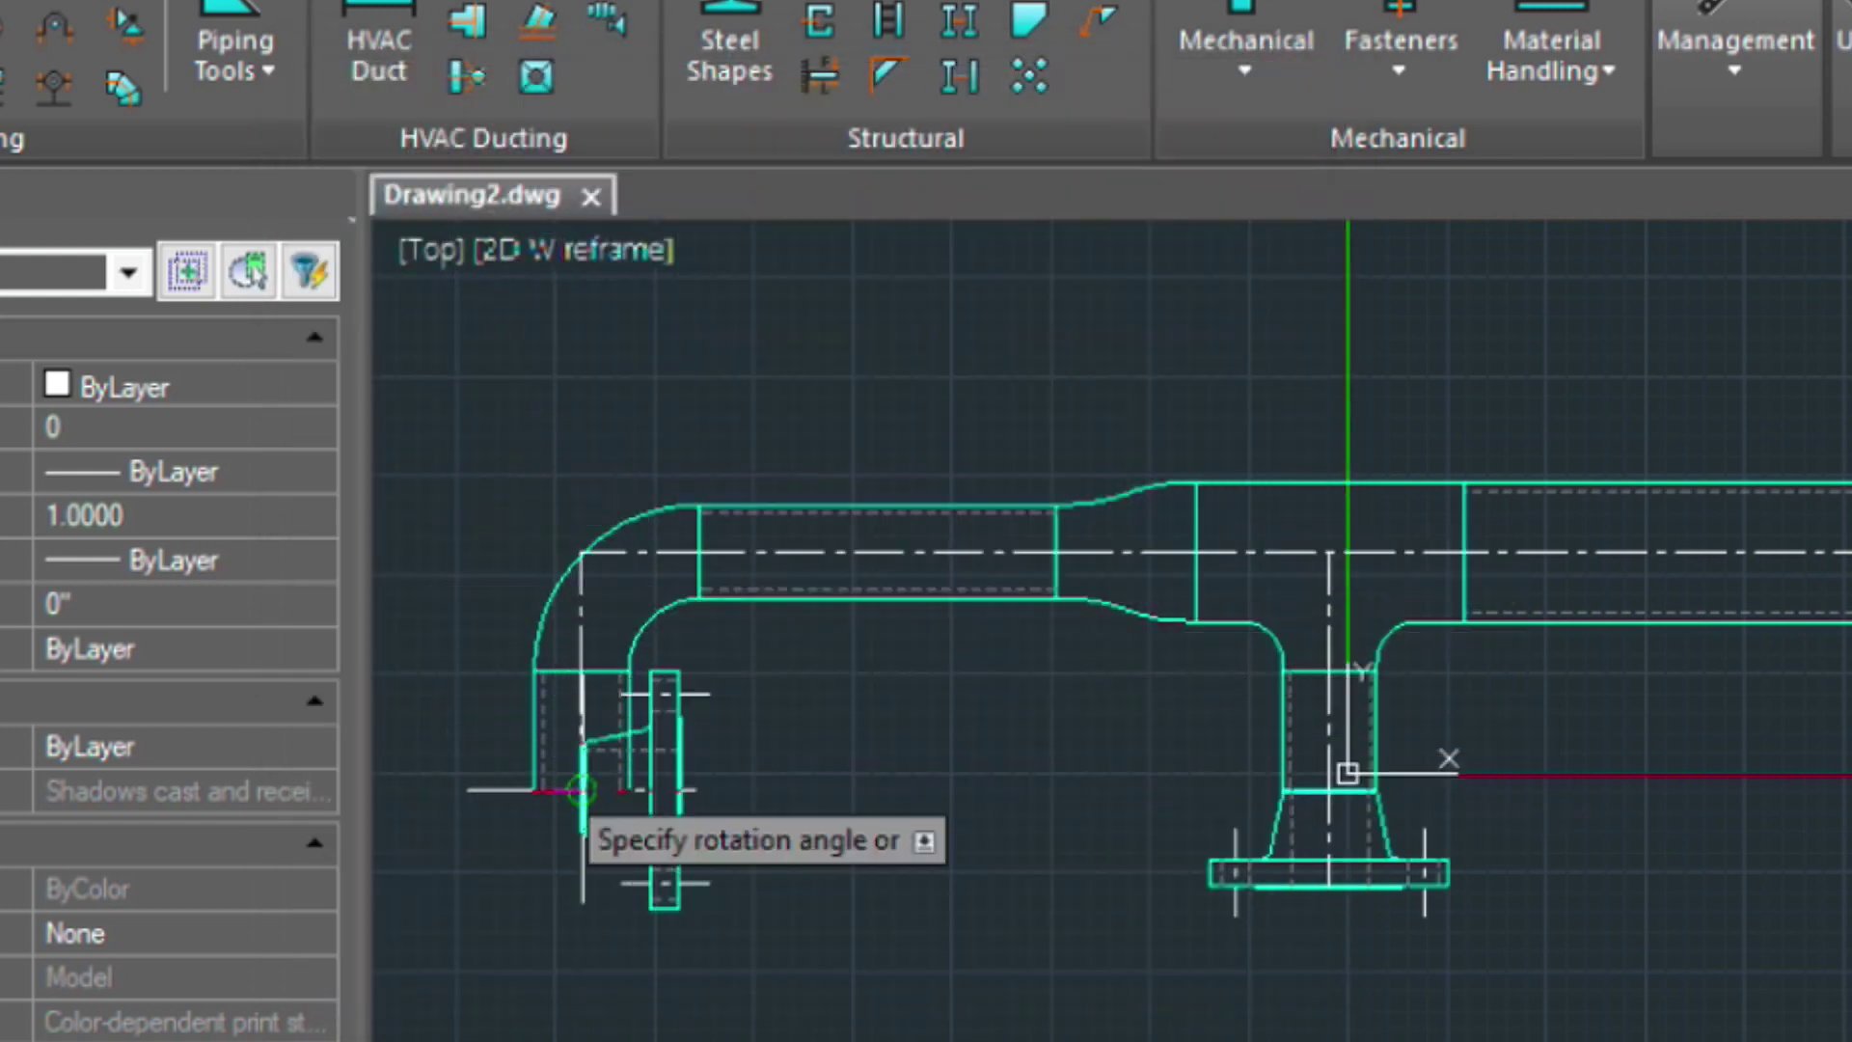
{"action": "left_click", "coordinate": [590, 907]}
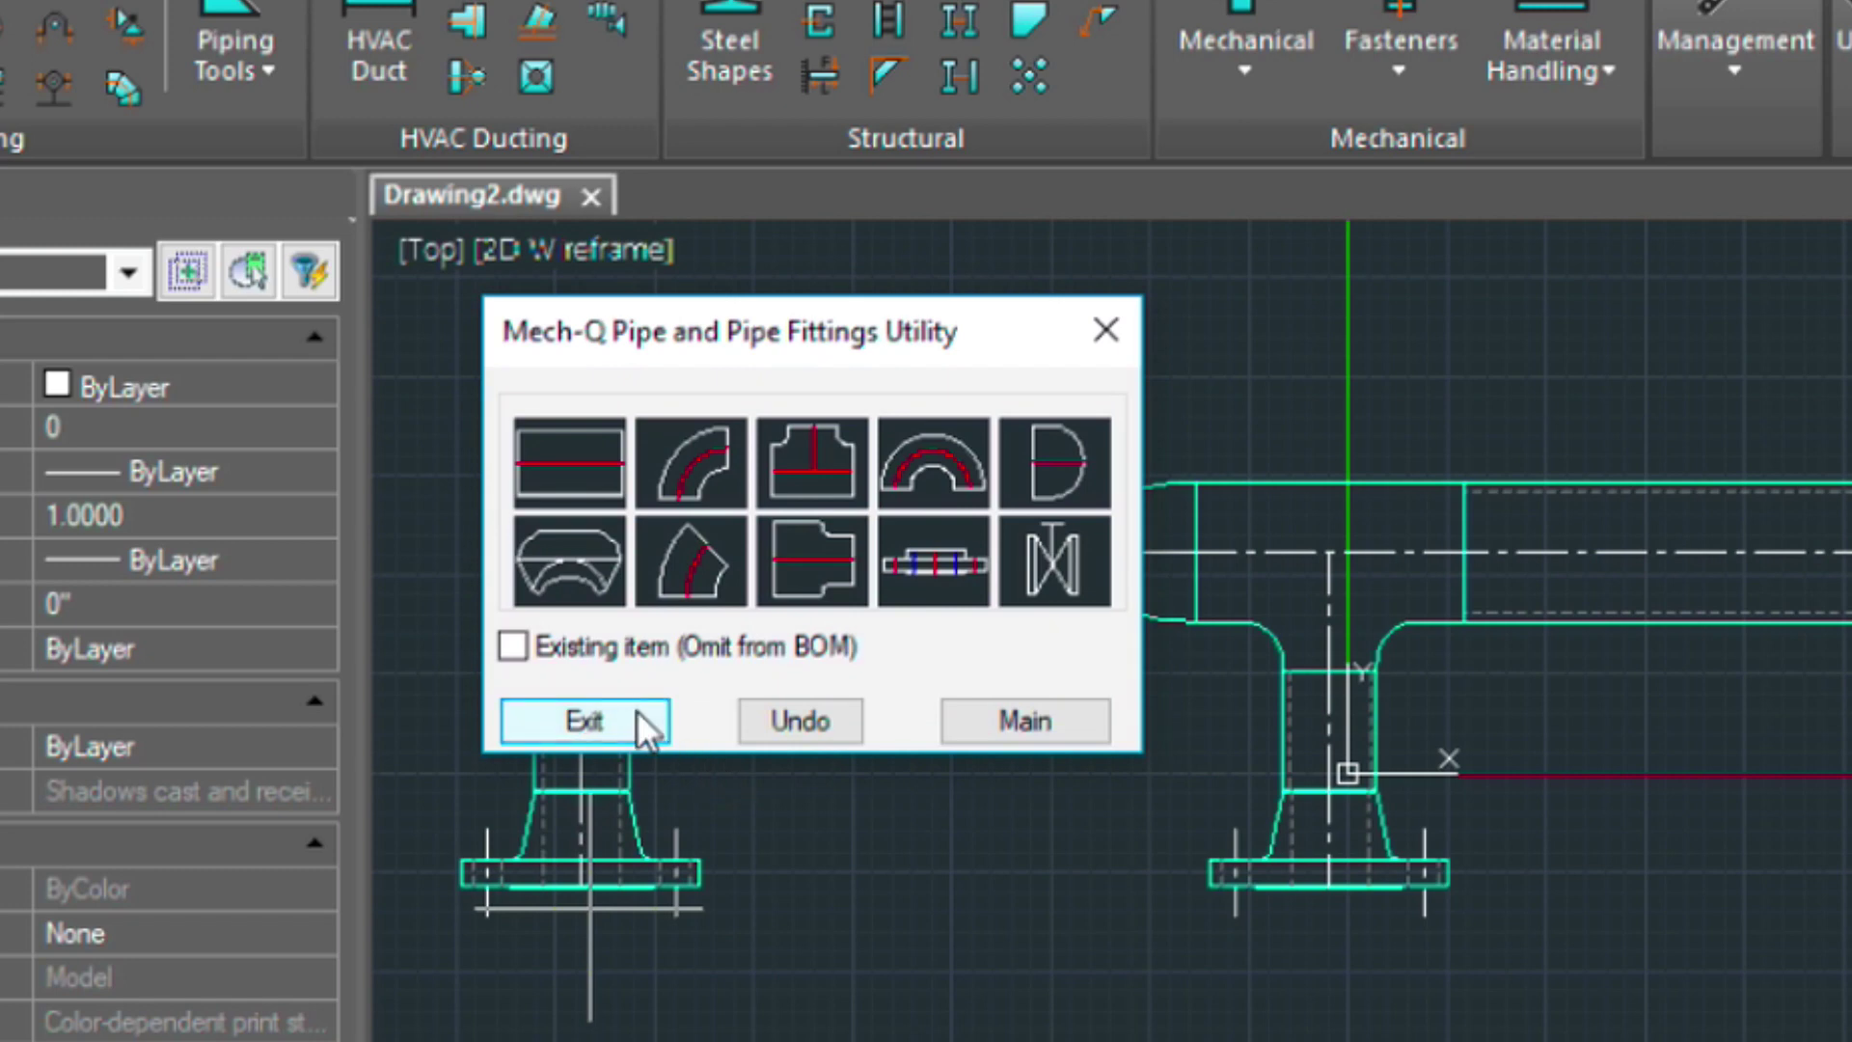
{"action": "left_click", "coordinate": [627, 721]}
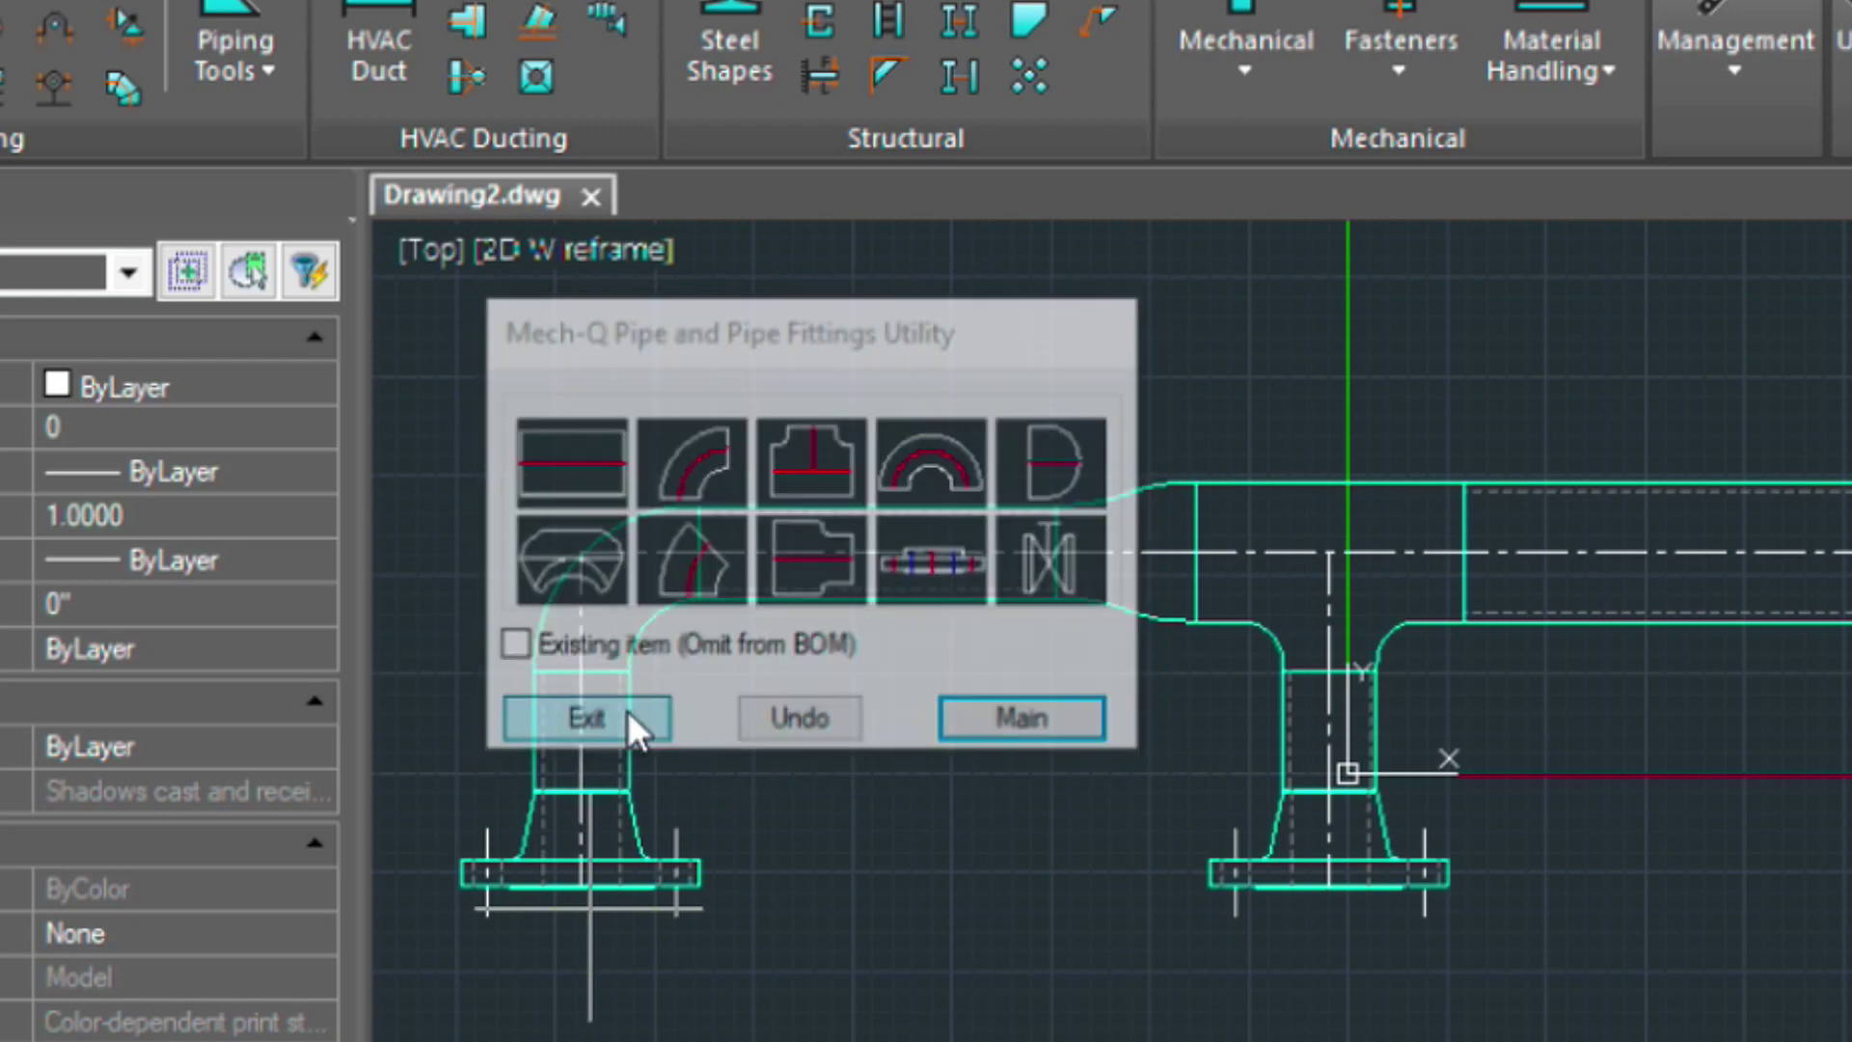
Enter DIMSCALE at the command line and set the dimension scale to 4
{"action": "scroll", "coordinate": [985, 811], "scroll_direction": "down", "scroll_amount": 2}
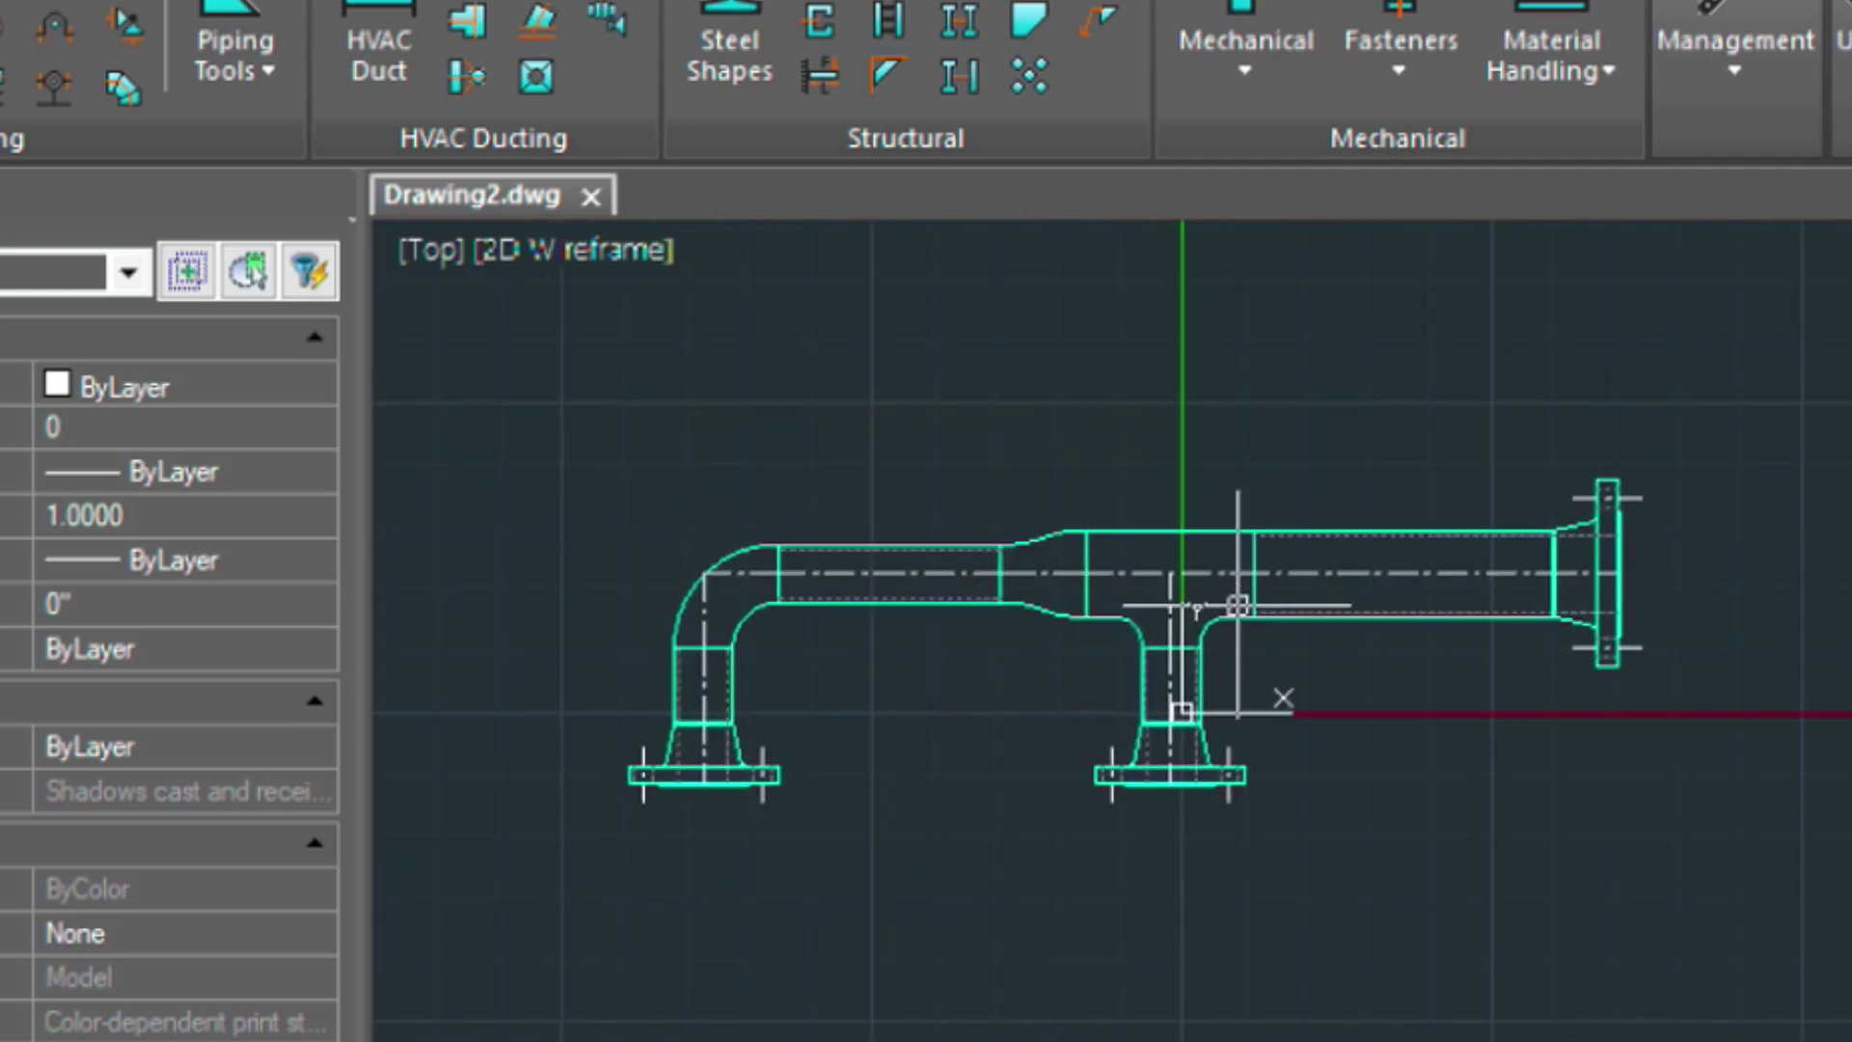
{"action": "scroll", "coordinate": [1238, 606], "scroll_direction": "up", "scroll_amount": 2}
{"action": "mouse_move", "coordinate": [1238, 606]}
{"action": "middle_mouse_down"}
{"action": "mouse_move", "coordinate": [1315, 592]}
{"action": "mouse_move", "coordinate": [1250, 582]}
{"action": "middle_mouse_up"}
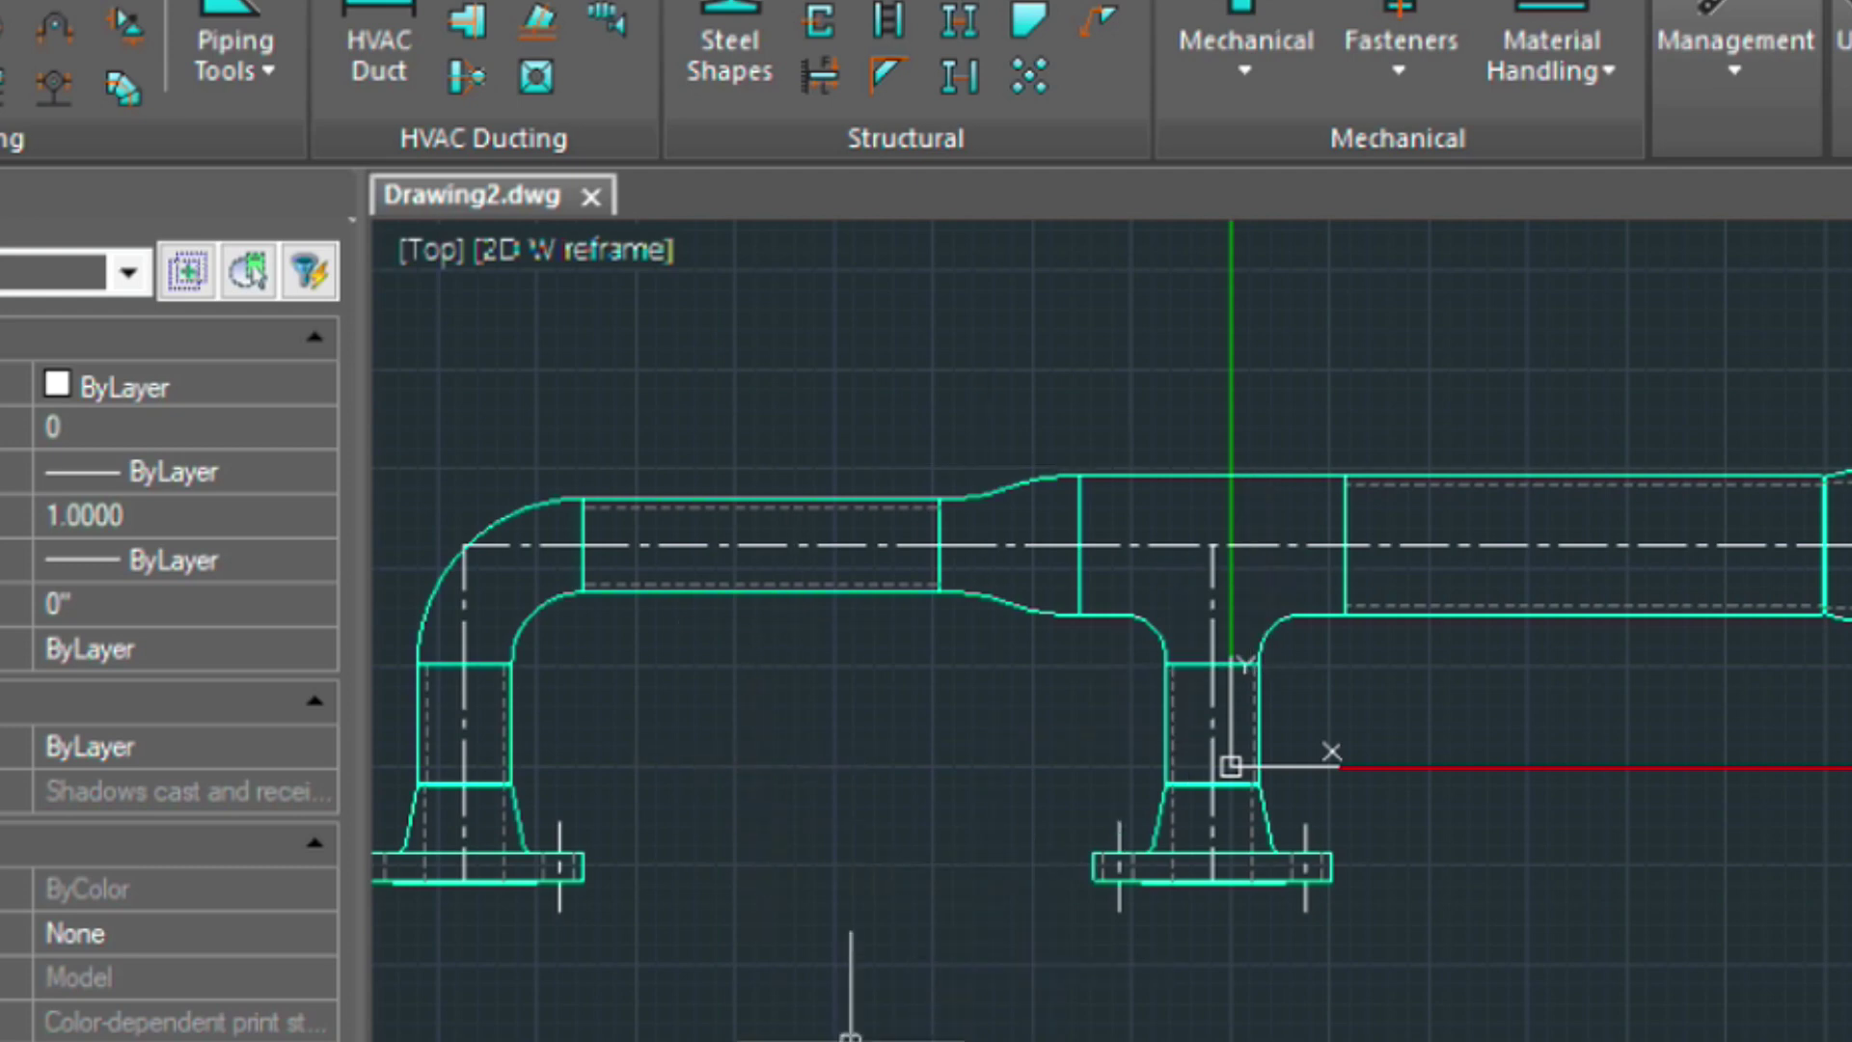
{"action": "type", "text": "DIM"}
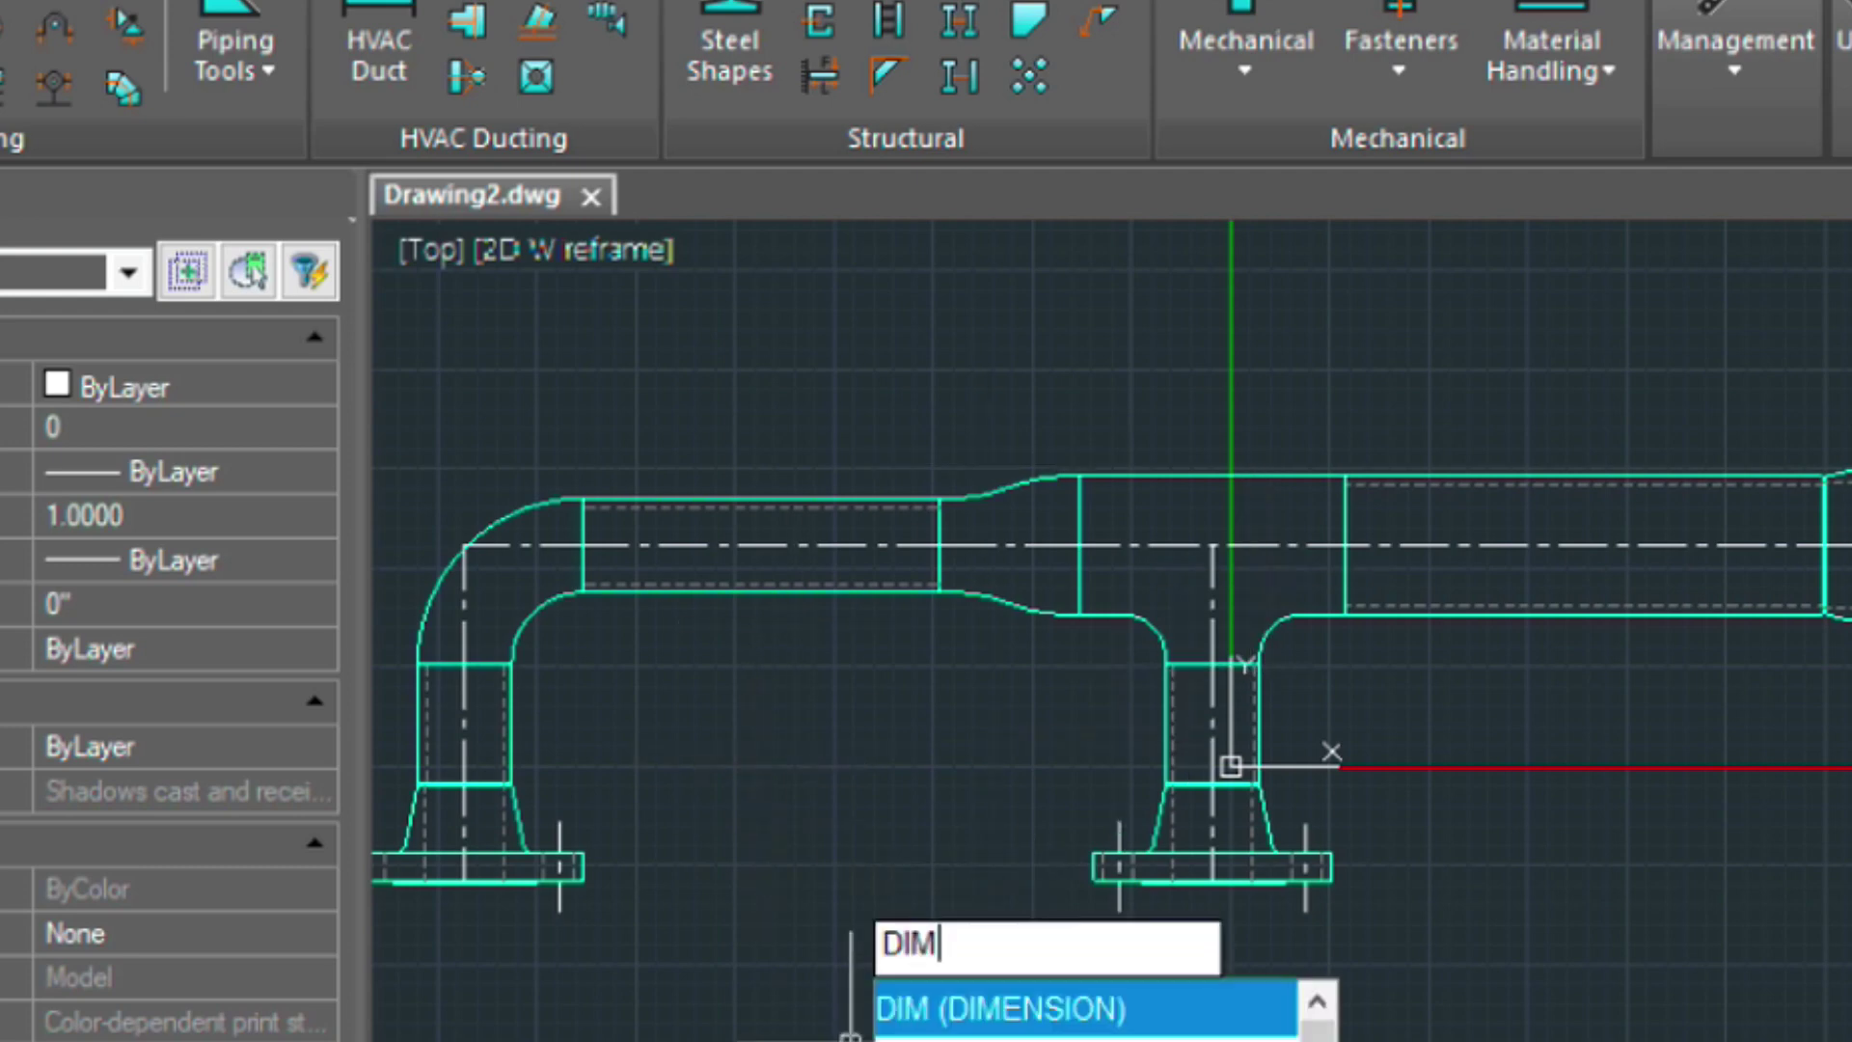
{"action": "type", "text": "SCA"}
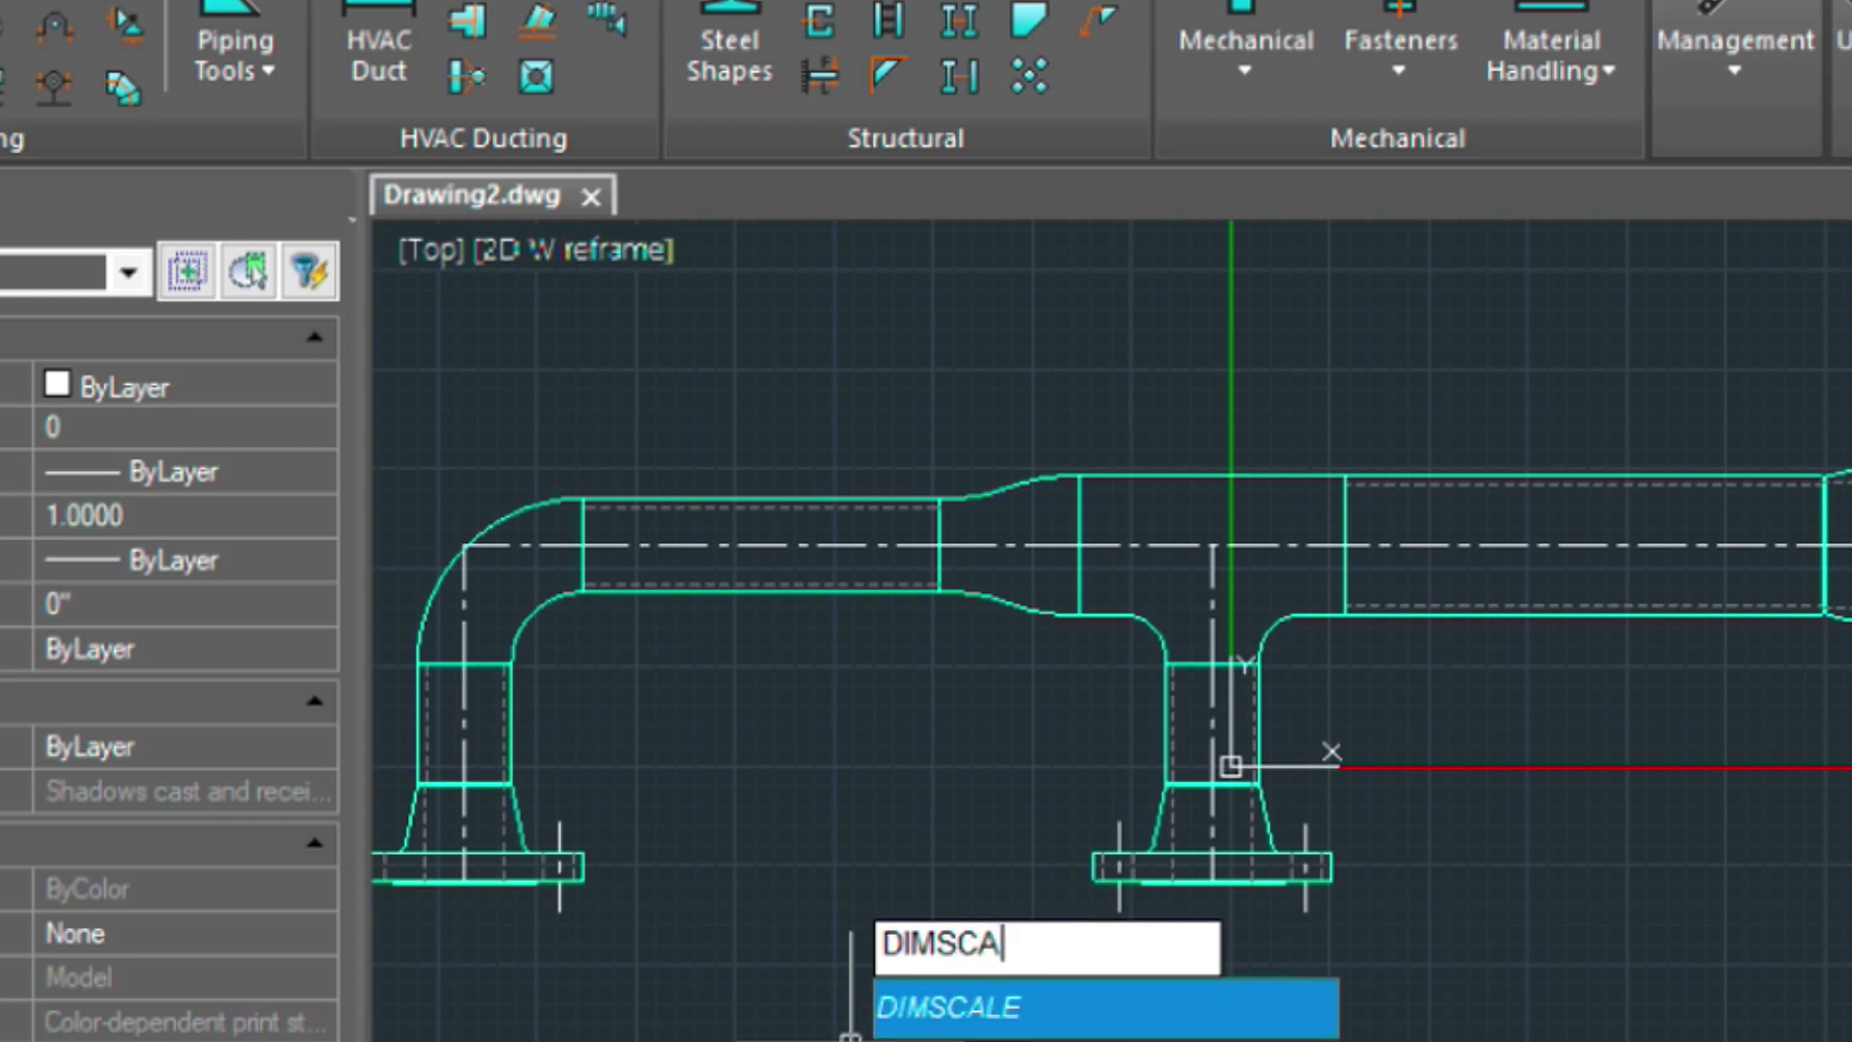
{"action": "type", "text": "LE"}
{"action": "key", "text": "Return"}
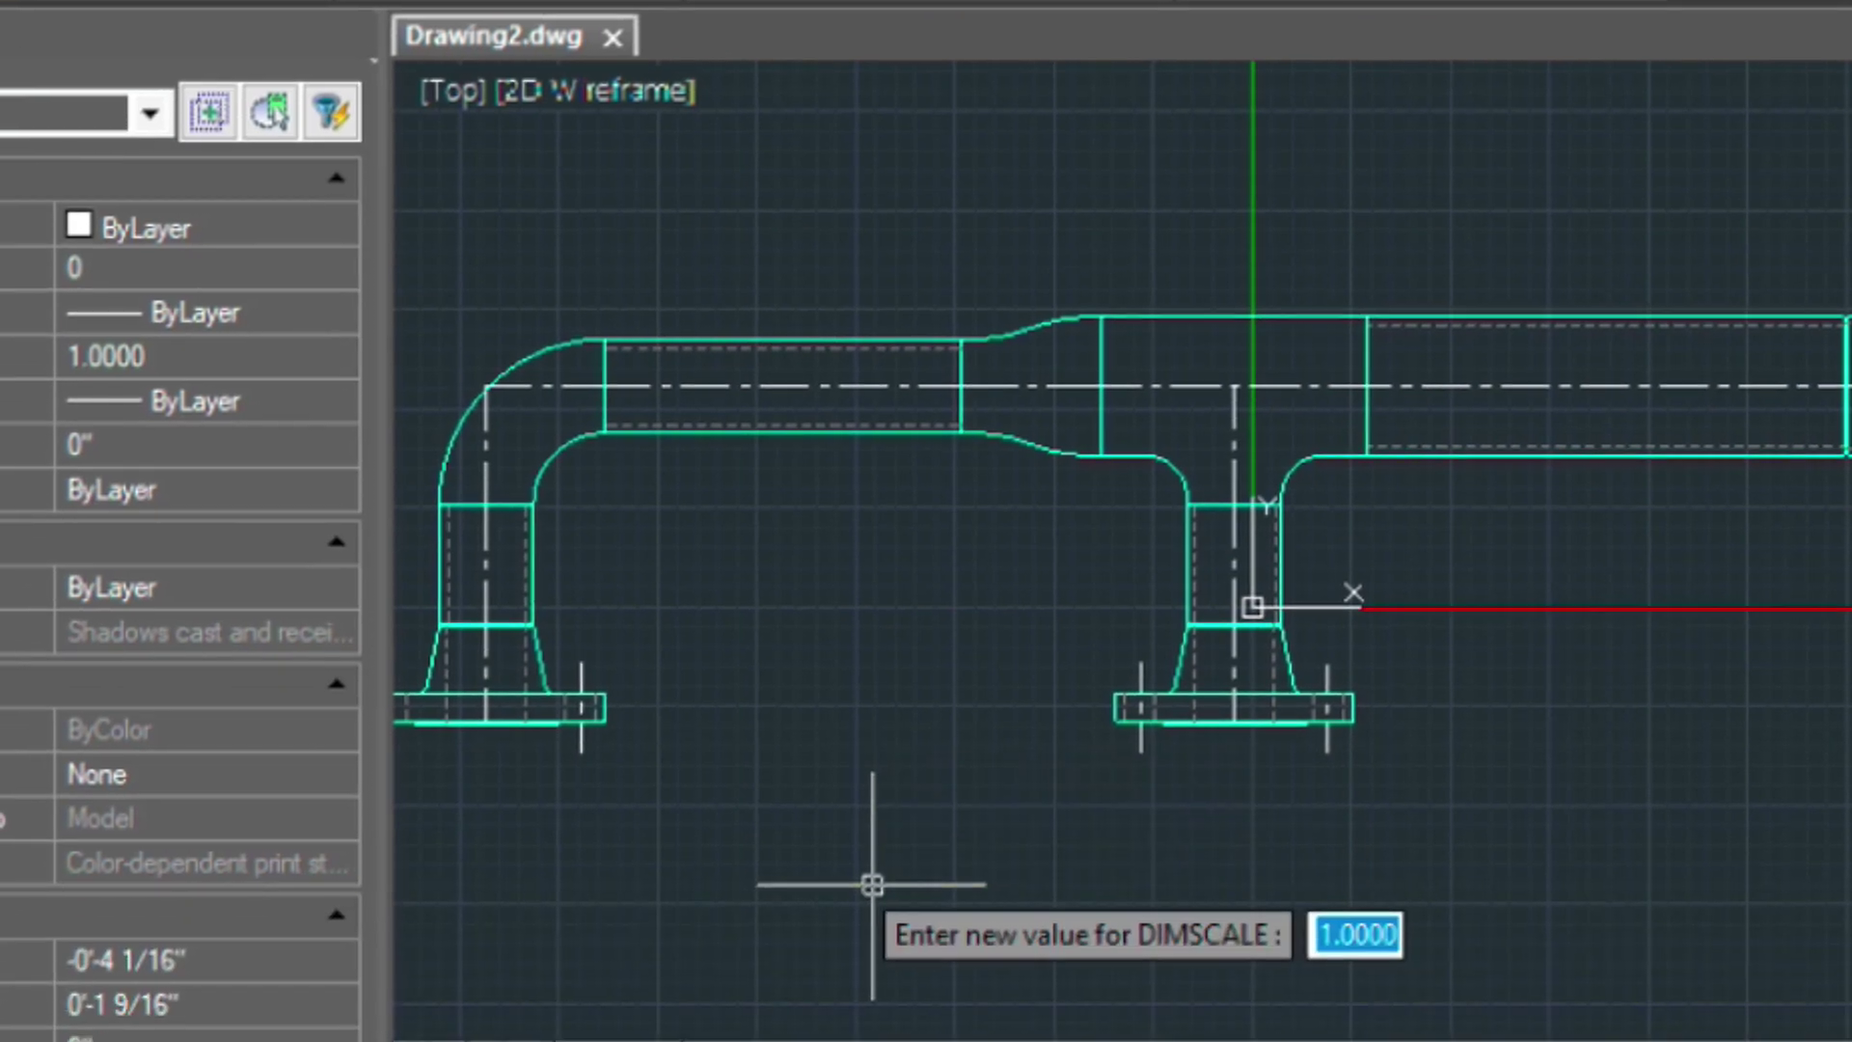
{"action": "type", "text": "4"}
{"action": "key", "text": "Return"}
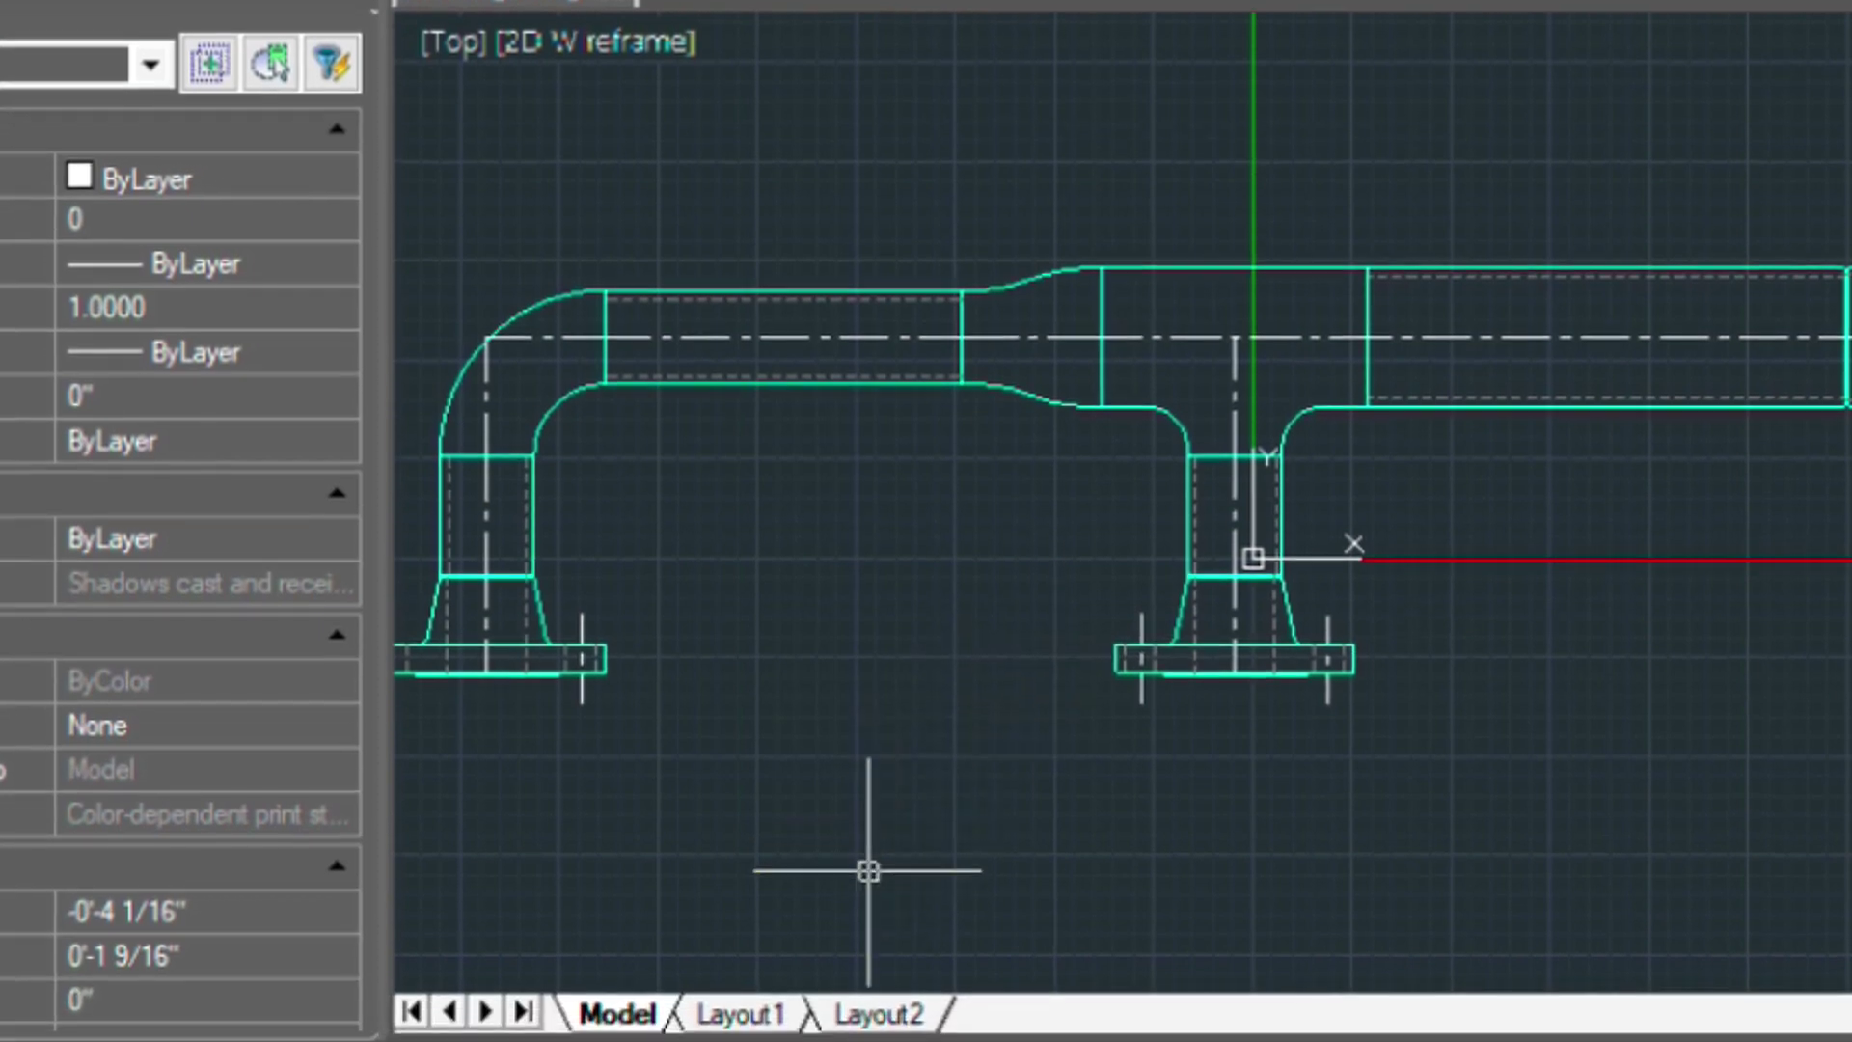
On Layout1, activate the viewport with MS and scale it to 3" = 1'-0", centring the piping
{"action": "left_click", "coordinate": [747, 916]}
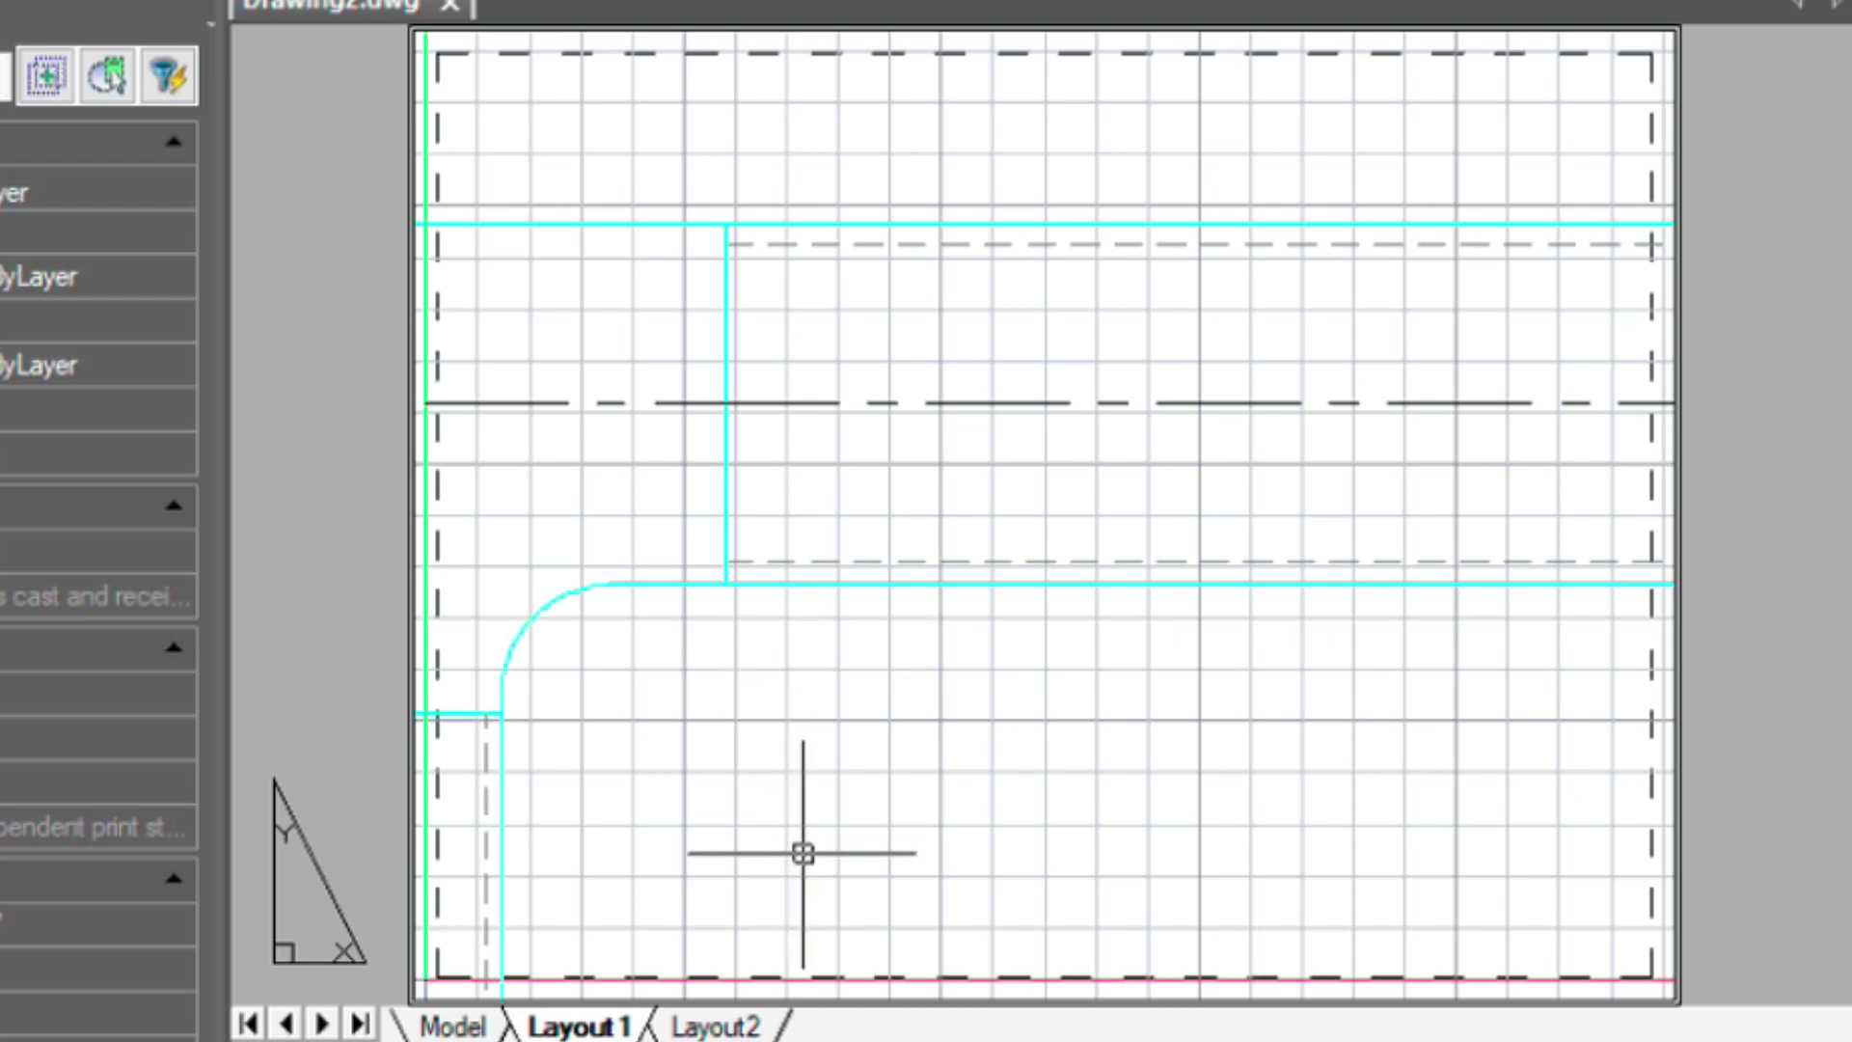
{"action": "type", "text": "MS"}
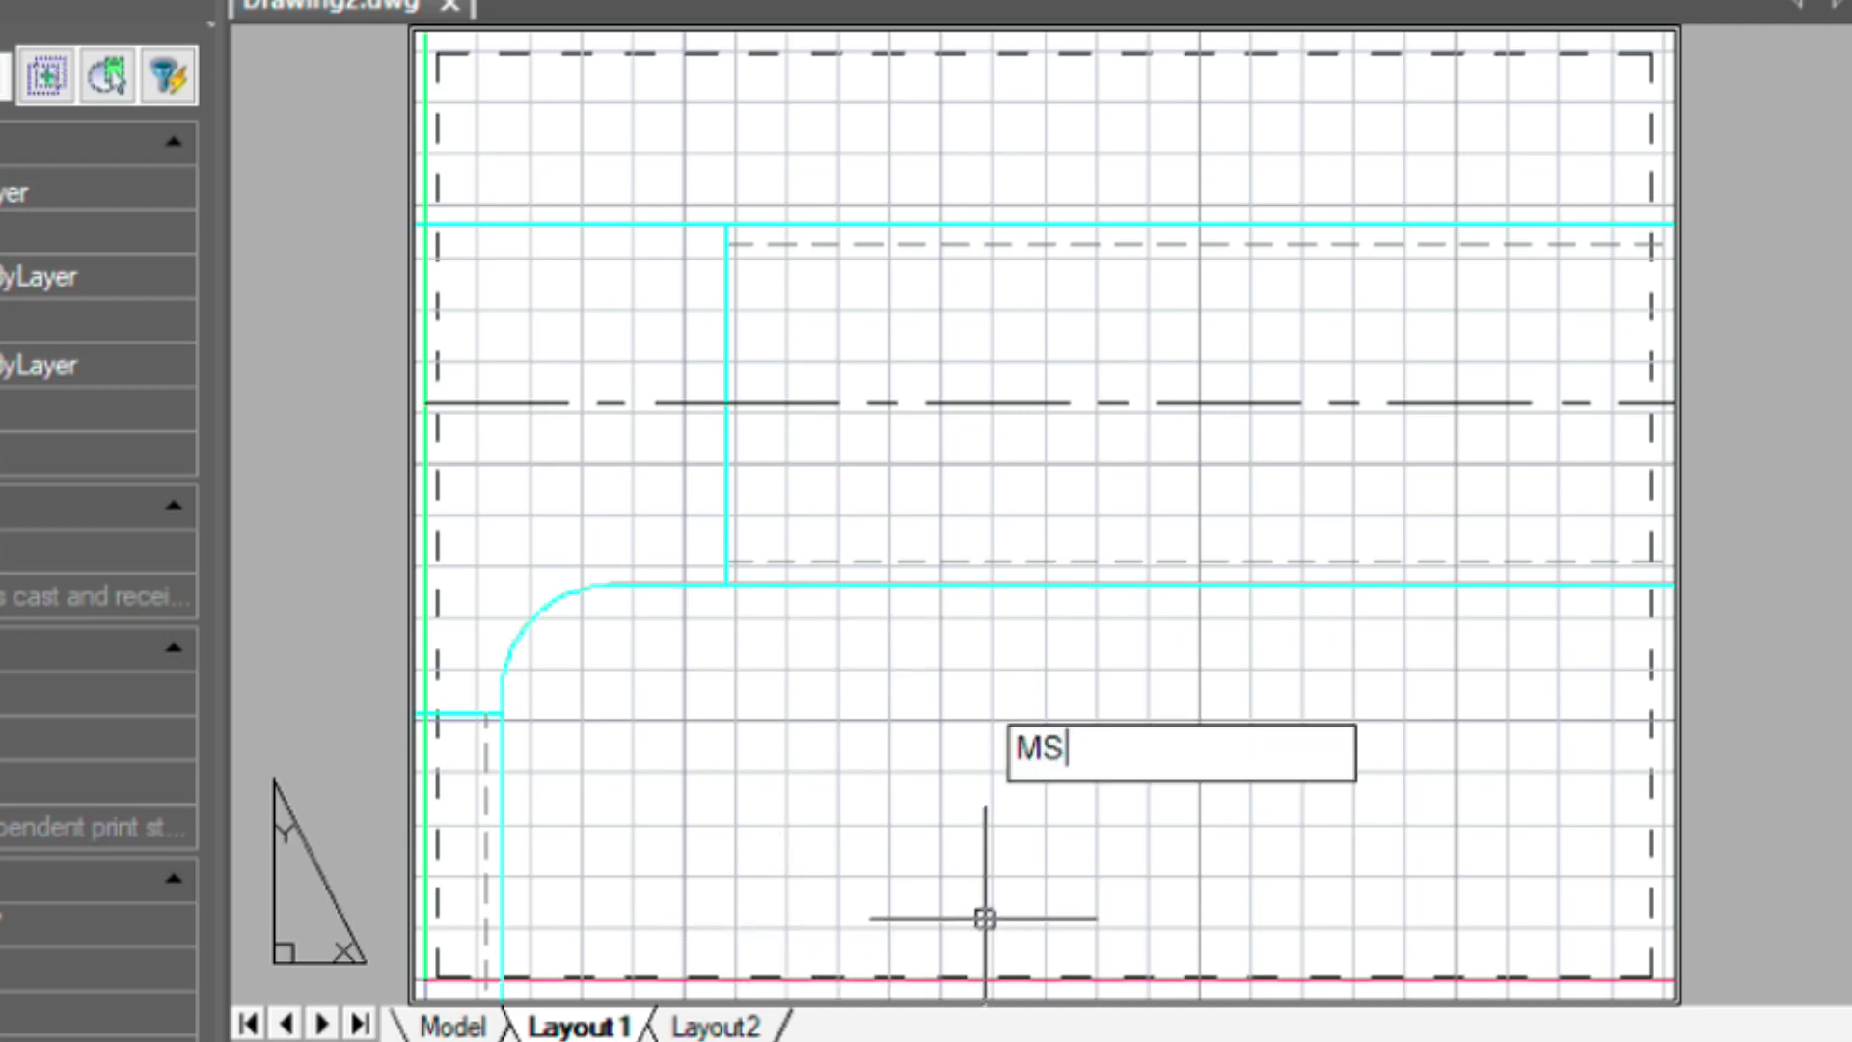
{"action": "key", "text": "Return"}
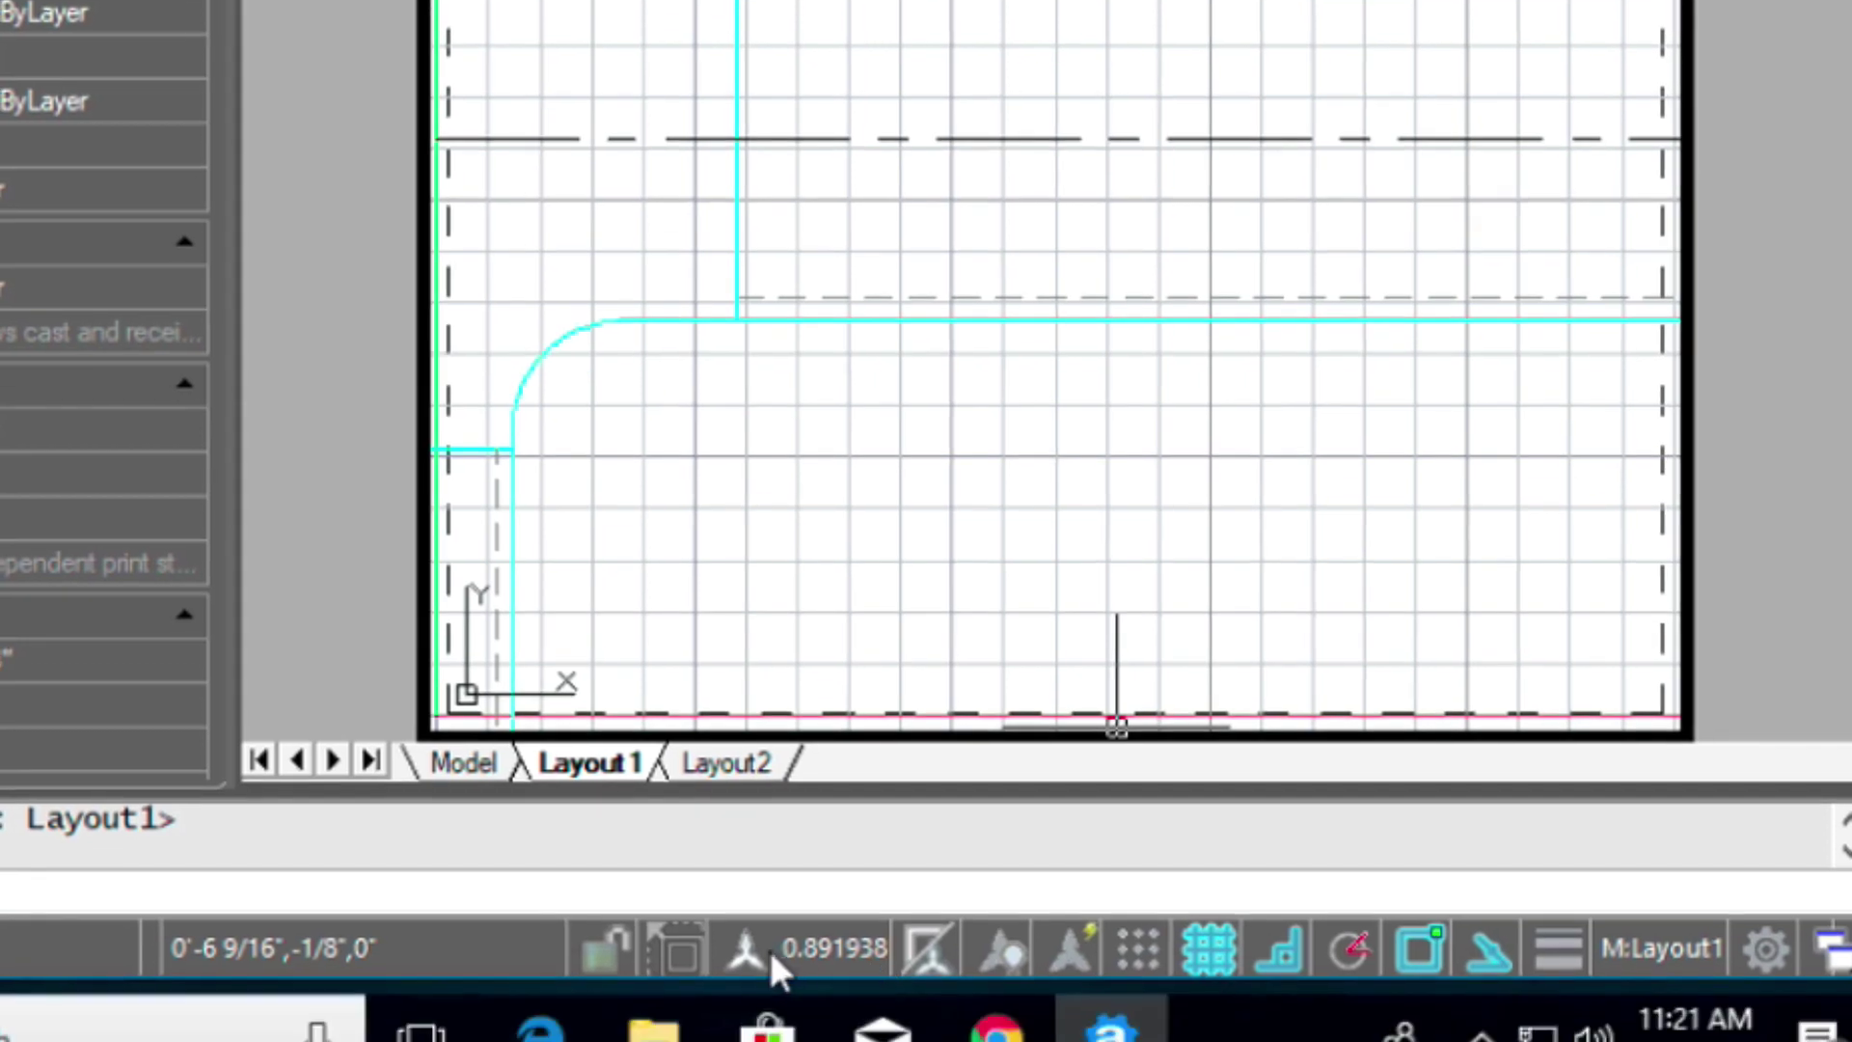
{"action": "left_click", "coordinate": [748, 946]}
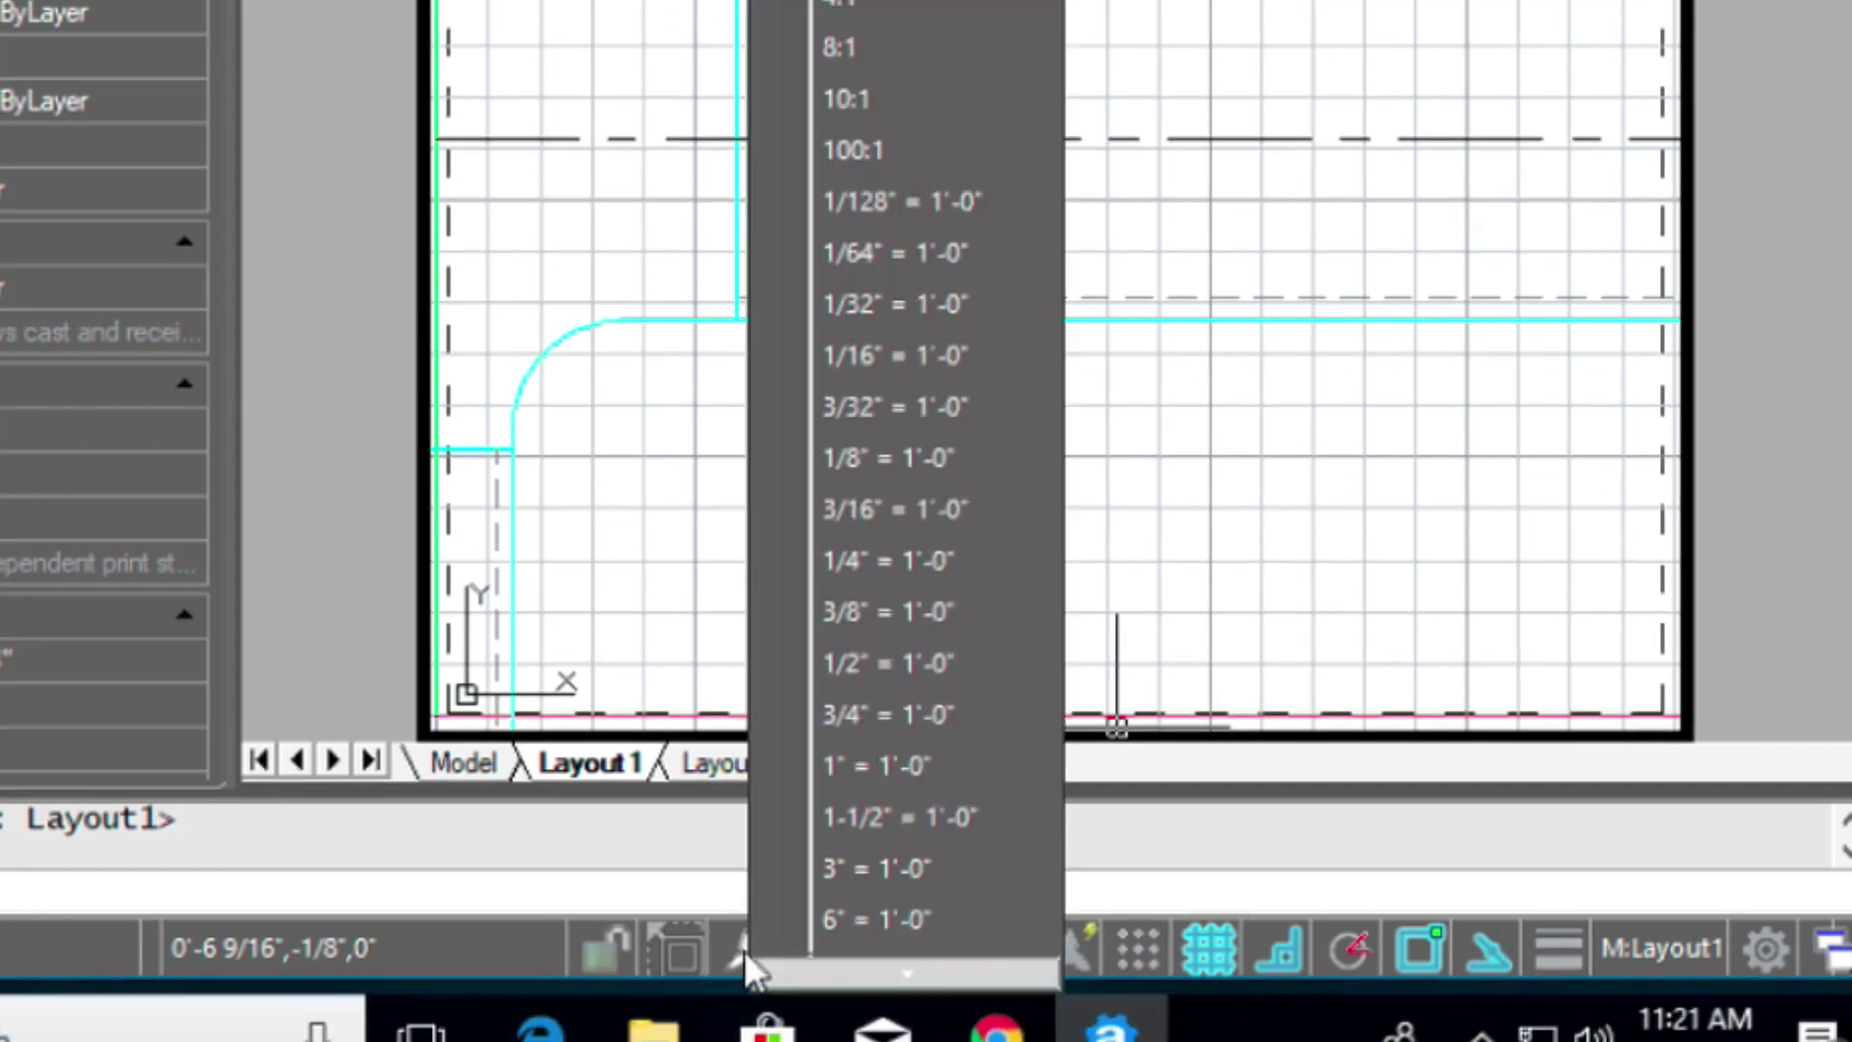
{"action": "left_click", "coordinate": [812, 865]}
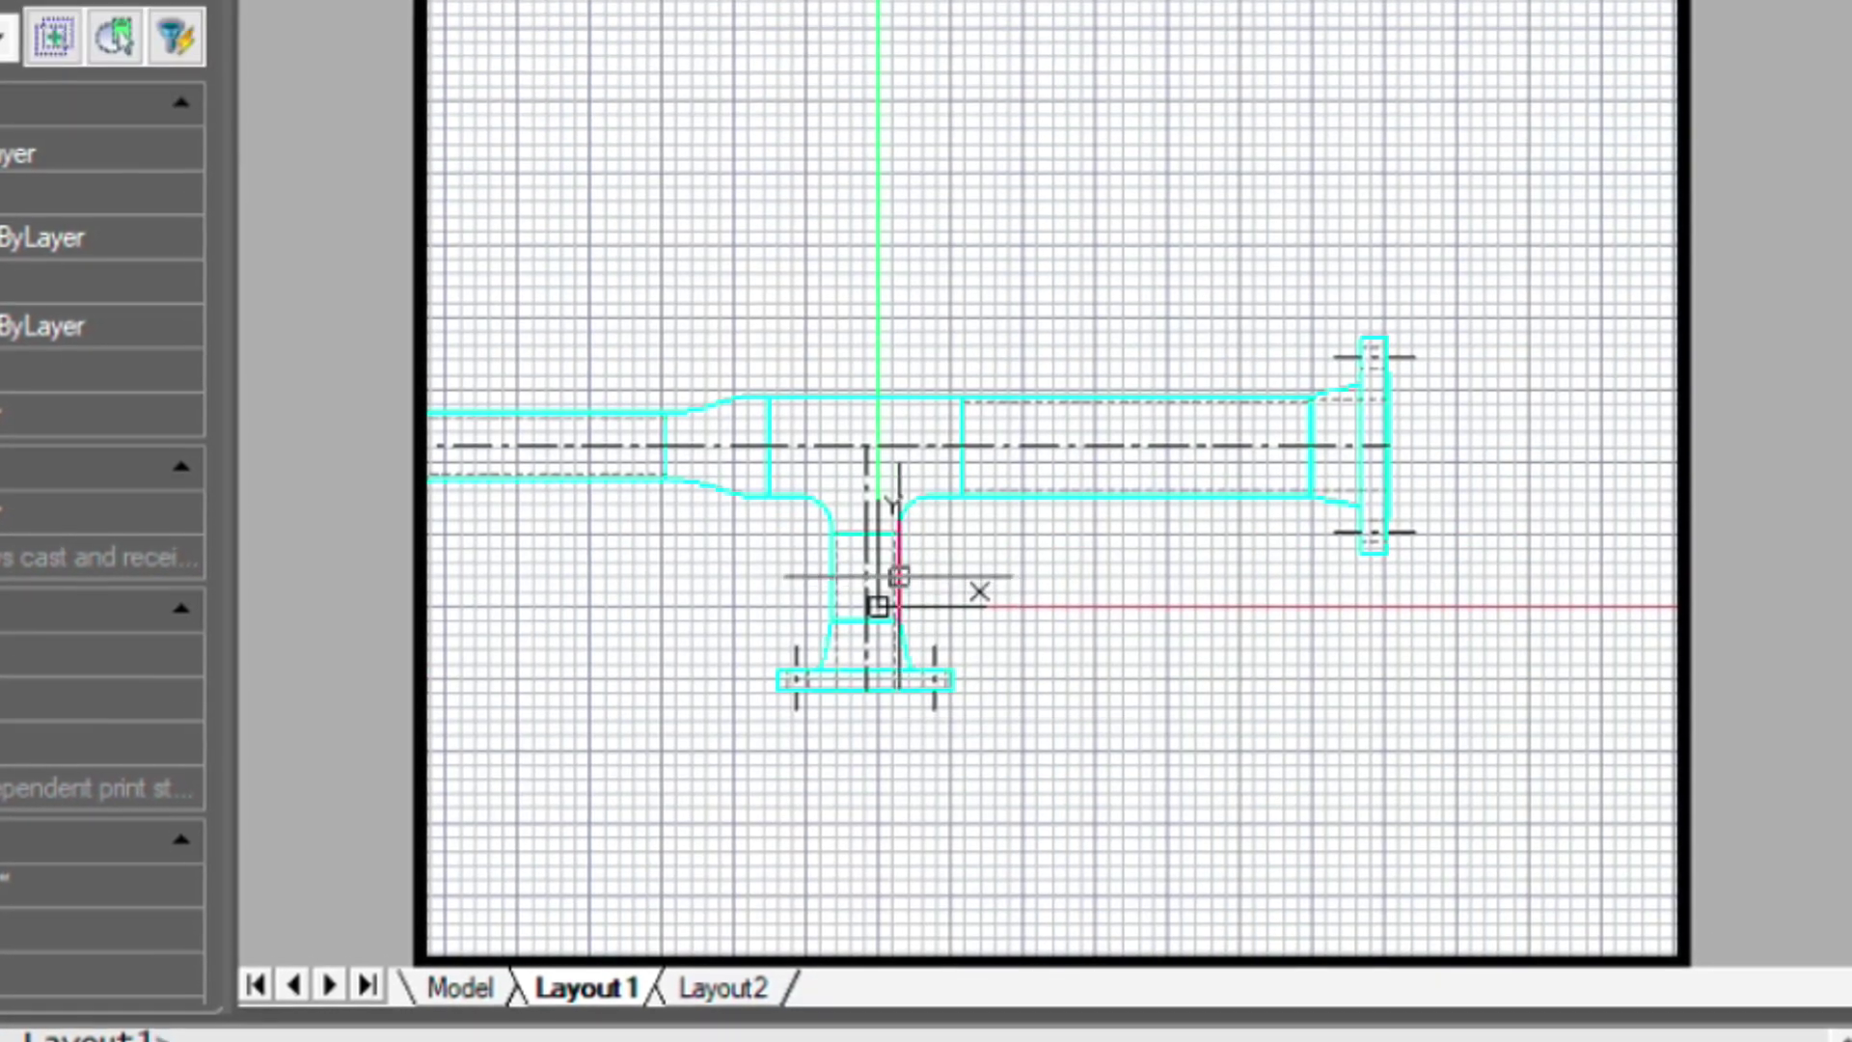
{"action": "mouse_move", "coordinate": [793, 487]}
{"action": "middle_mouse_down"}
{"action": "mouse_move", "coordinate": [1042, 541]}
{"action": "mouse_move", "coordinate": [1031, 583]}
{"action": "mouse_move", "coordinate": [987, 552]}
{"action": "mouse_move", "coordinate": [984, 579]}
{"action": "middle_mouse_up"}
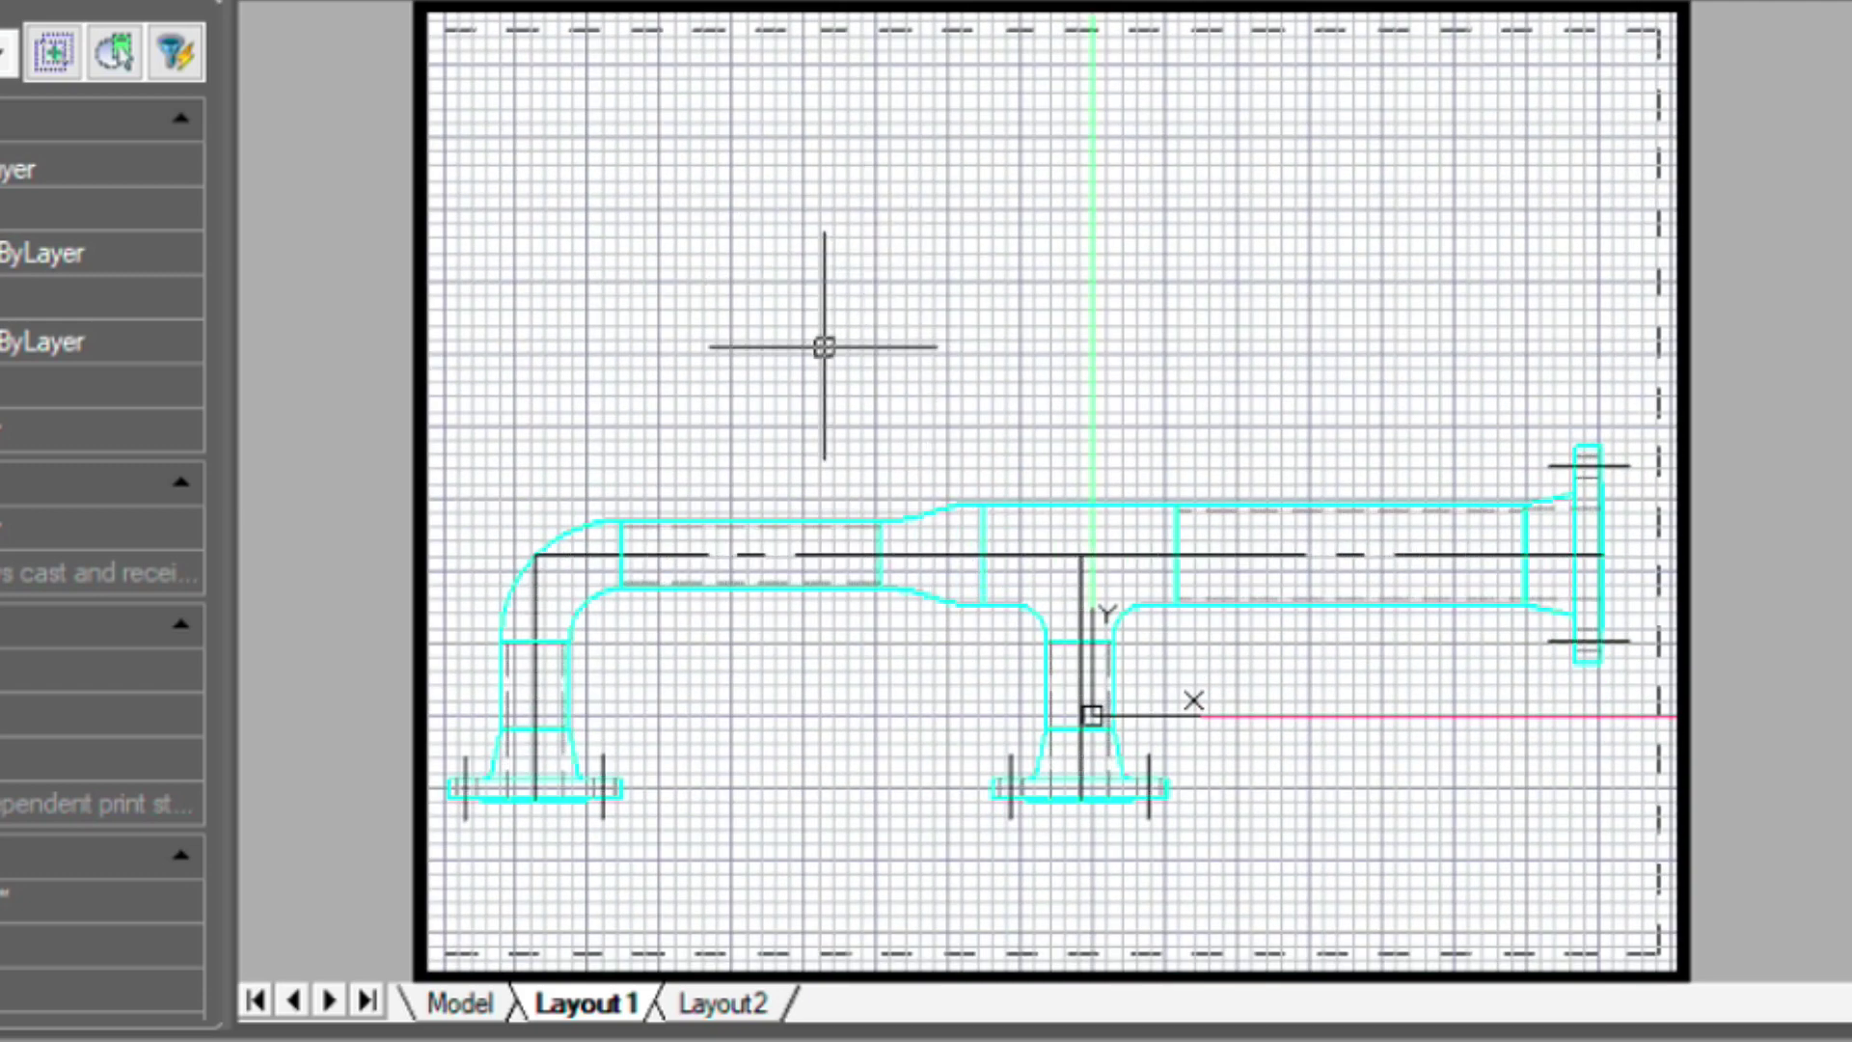
Turn the grid off with GRID, nudge the view, and return to paper space with PS
{"action": "type", "text": "GRID"}
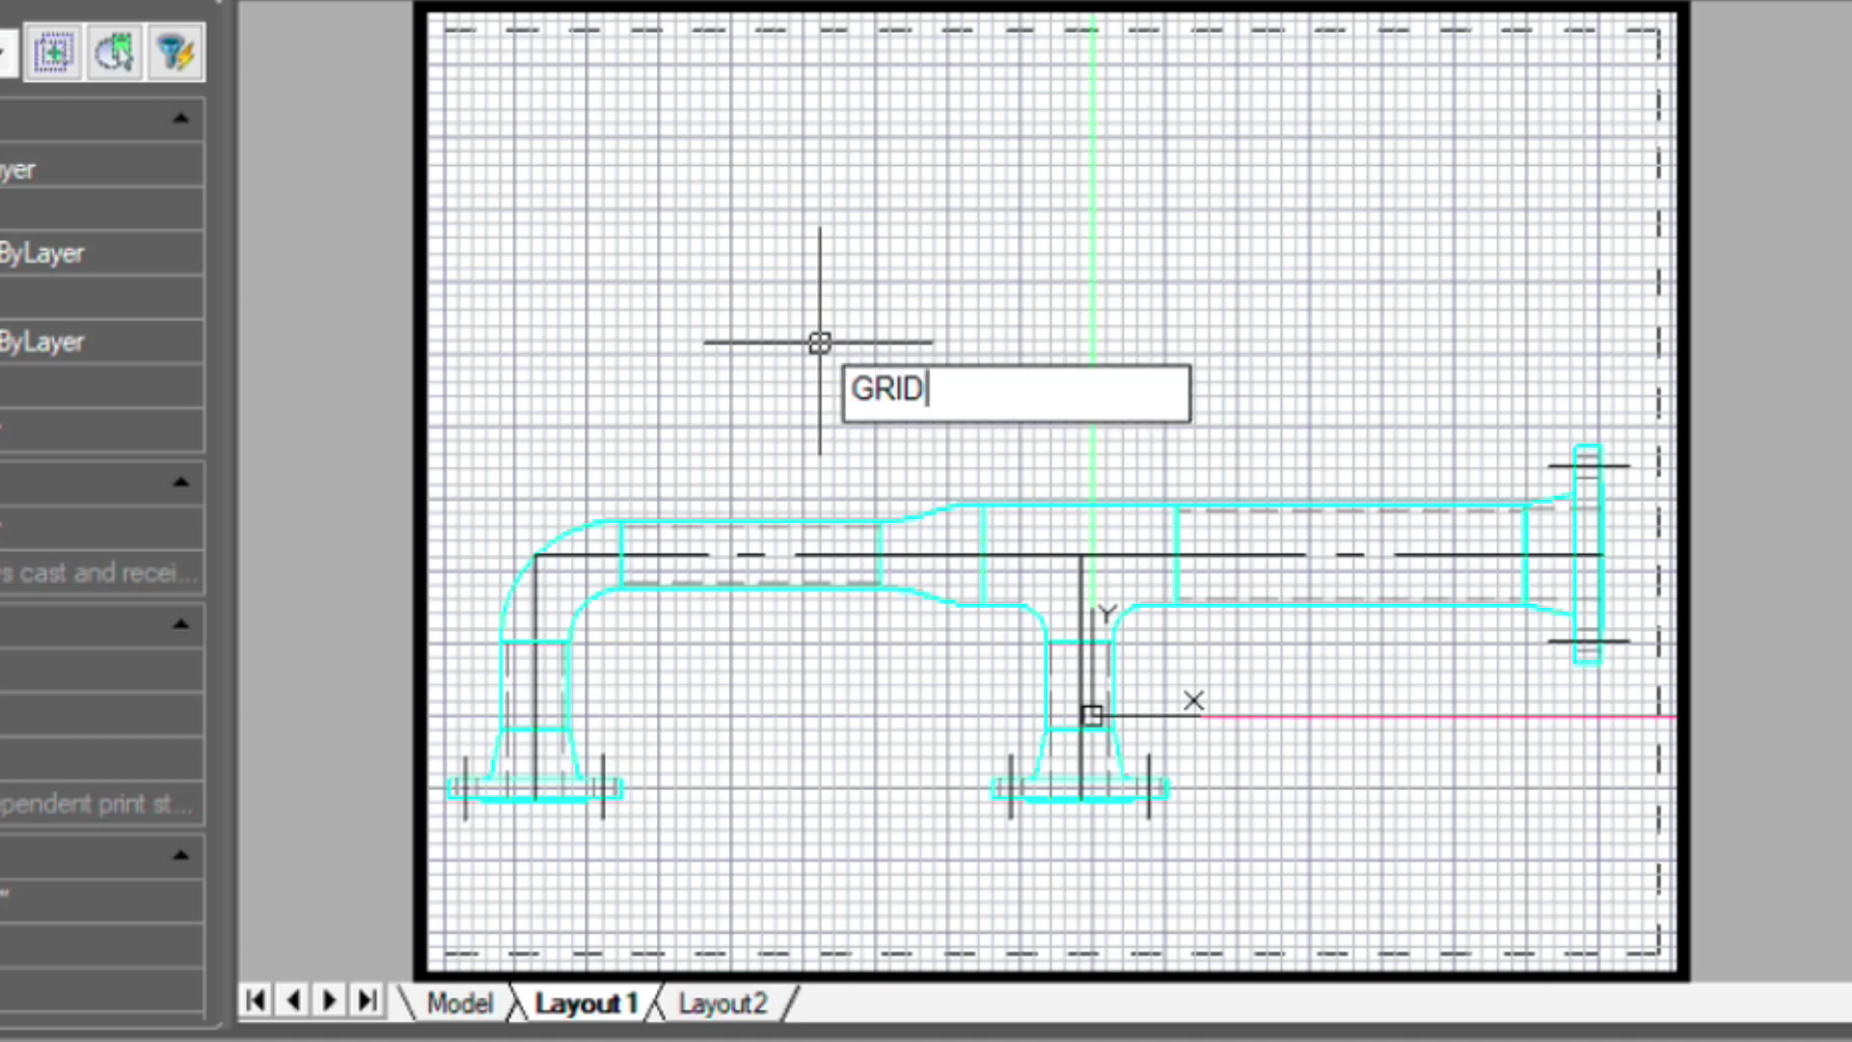
{"action": "key", "text": "Return"}
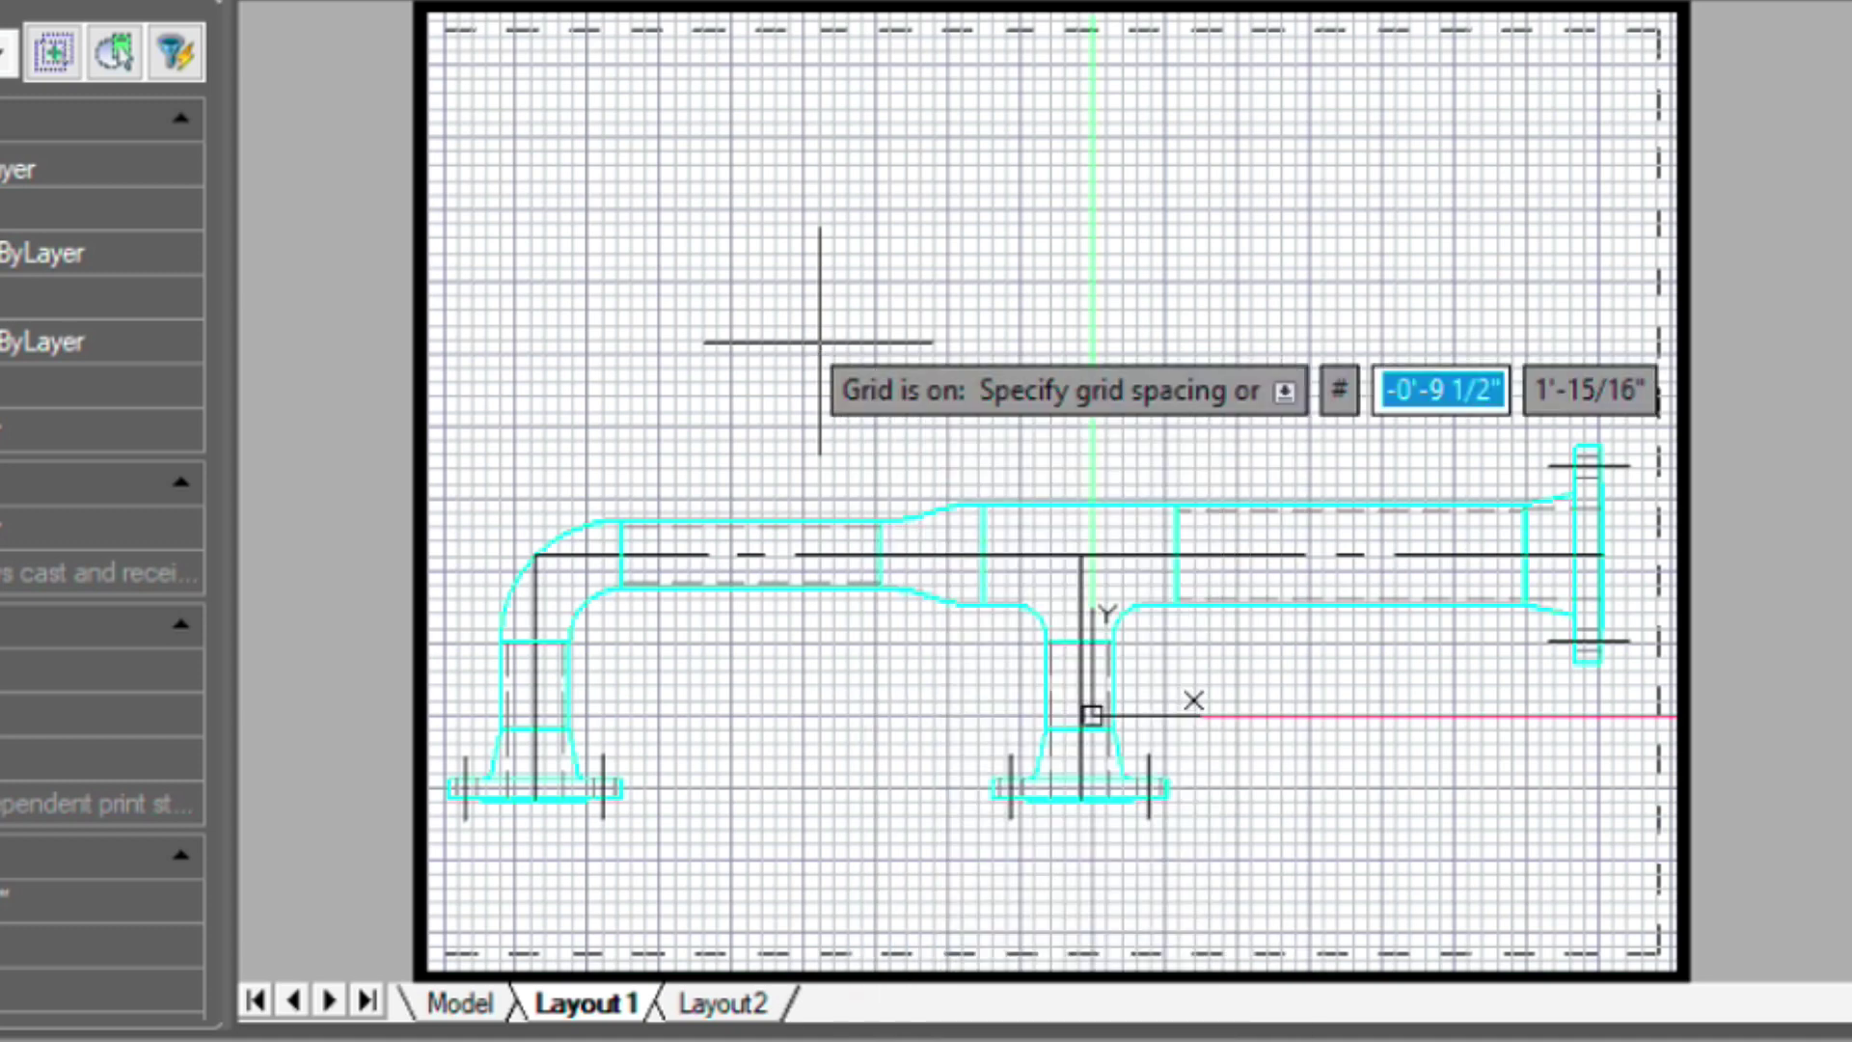
{"action": "type", "text": "off"}
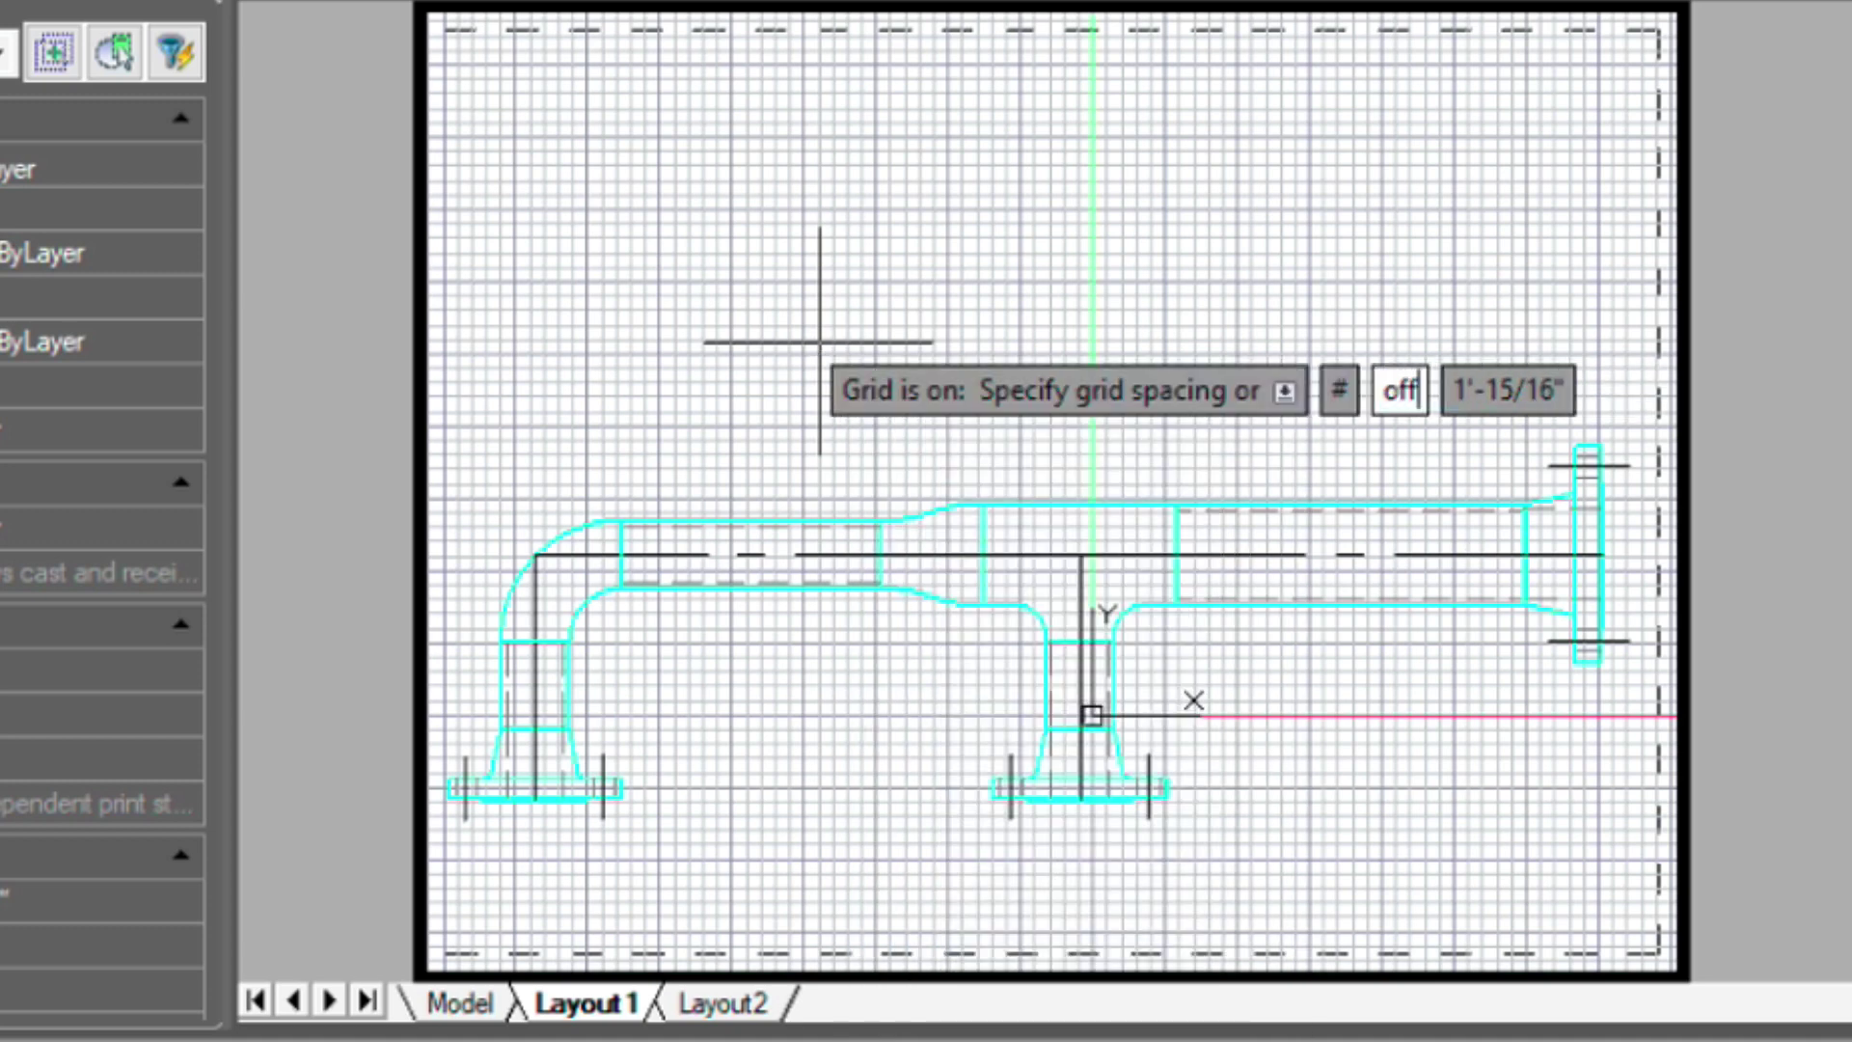
{"action": "key", "text": "Return"}
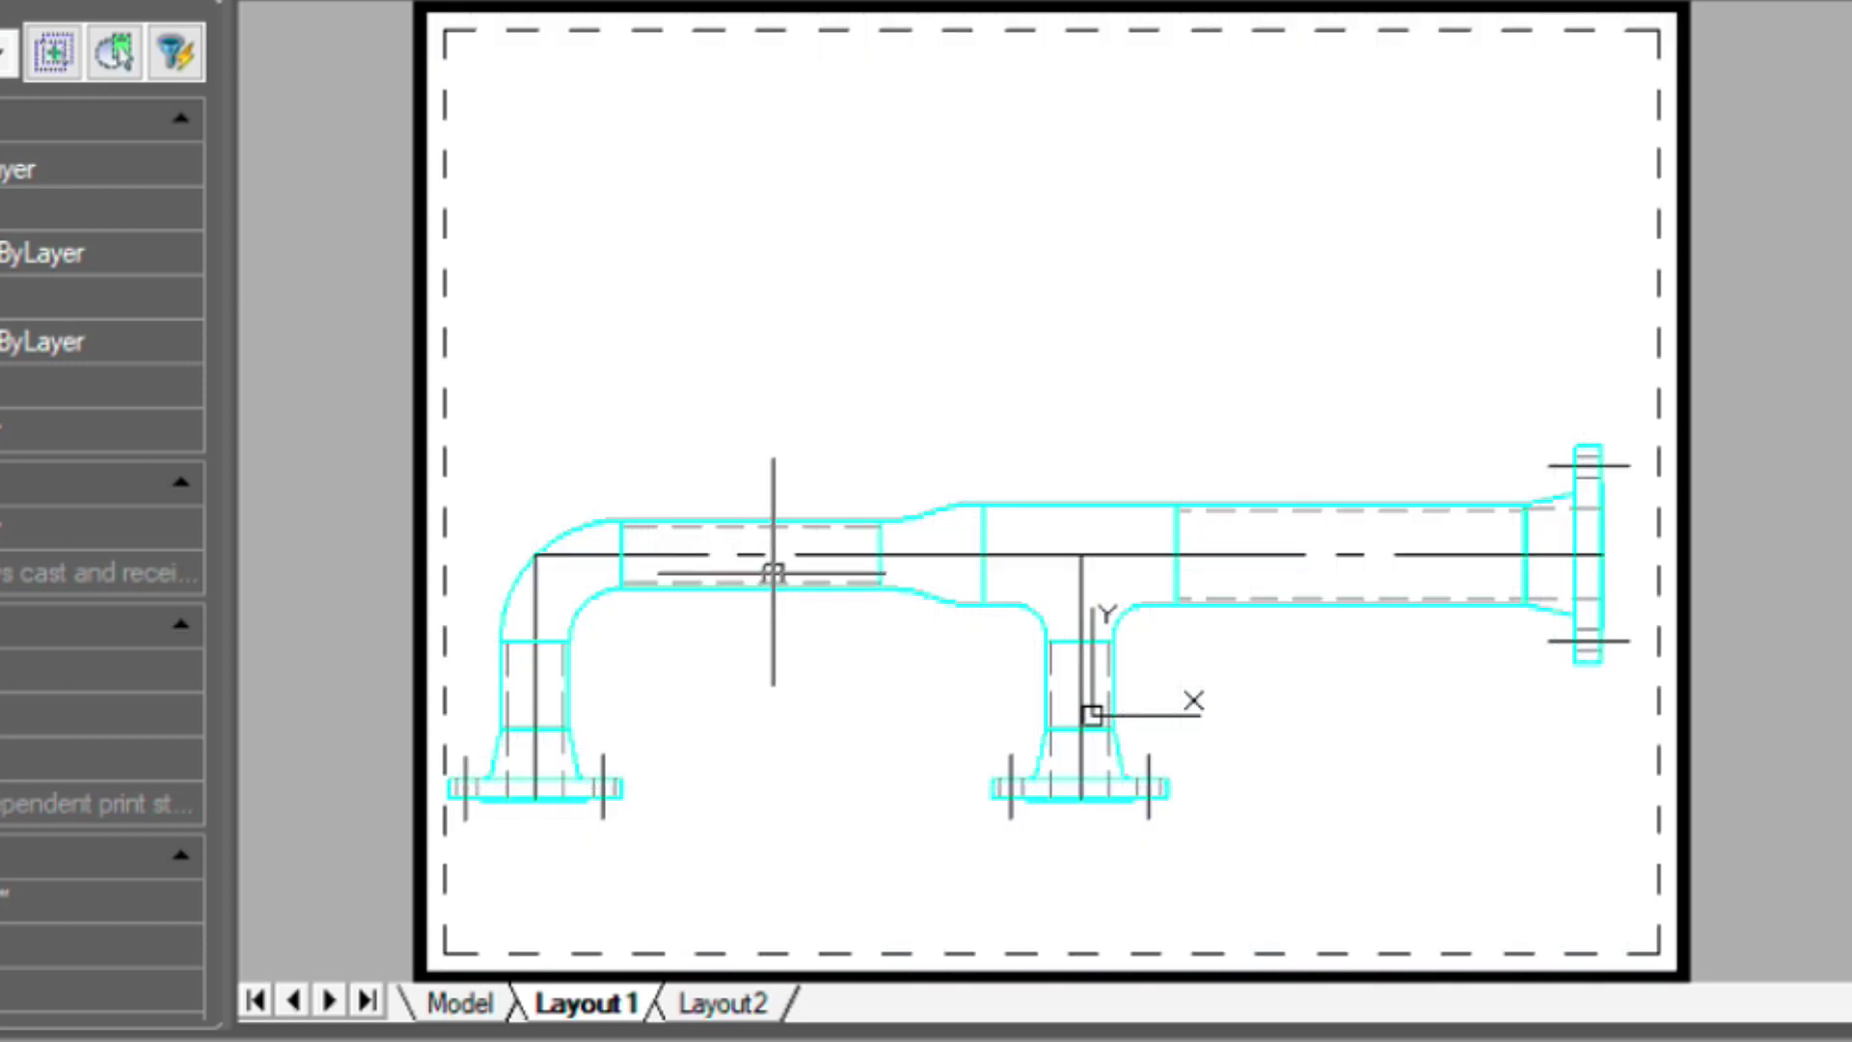
{"action": "middle_click_drag", "start_coordinate": [777, 401], "coordinate": [808, 432]}
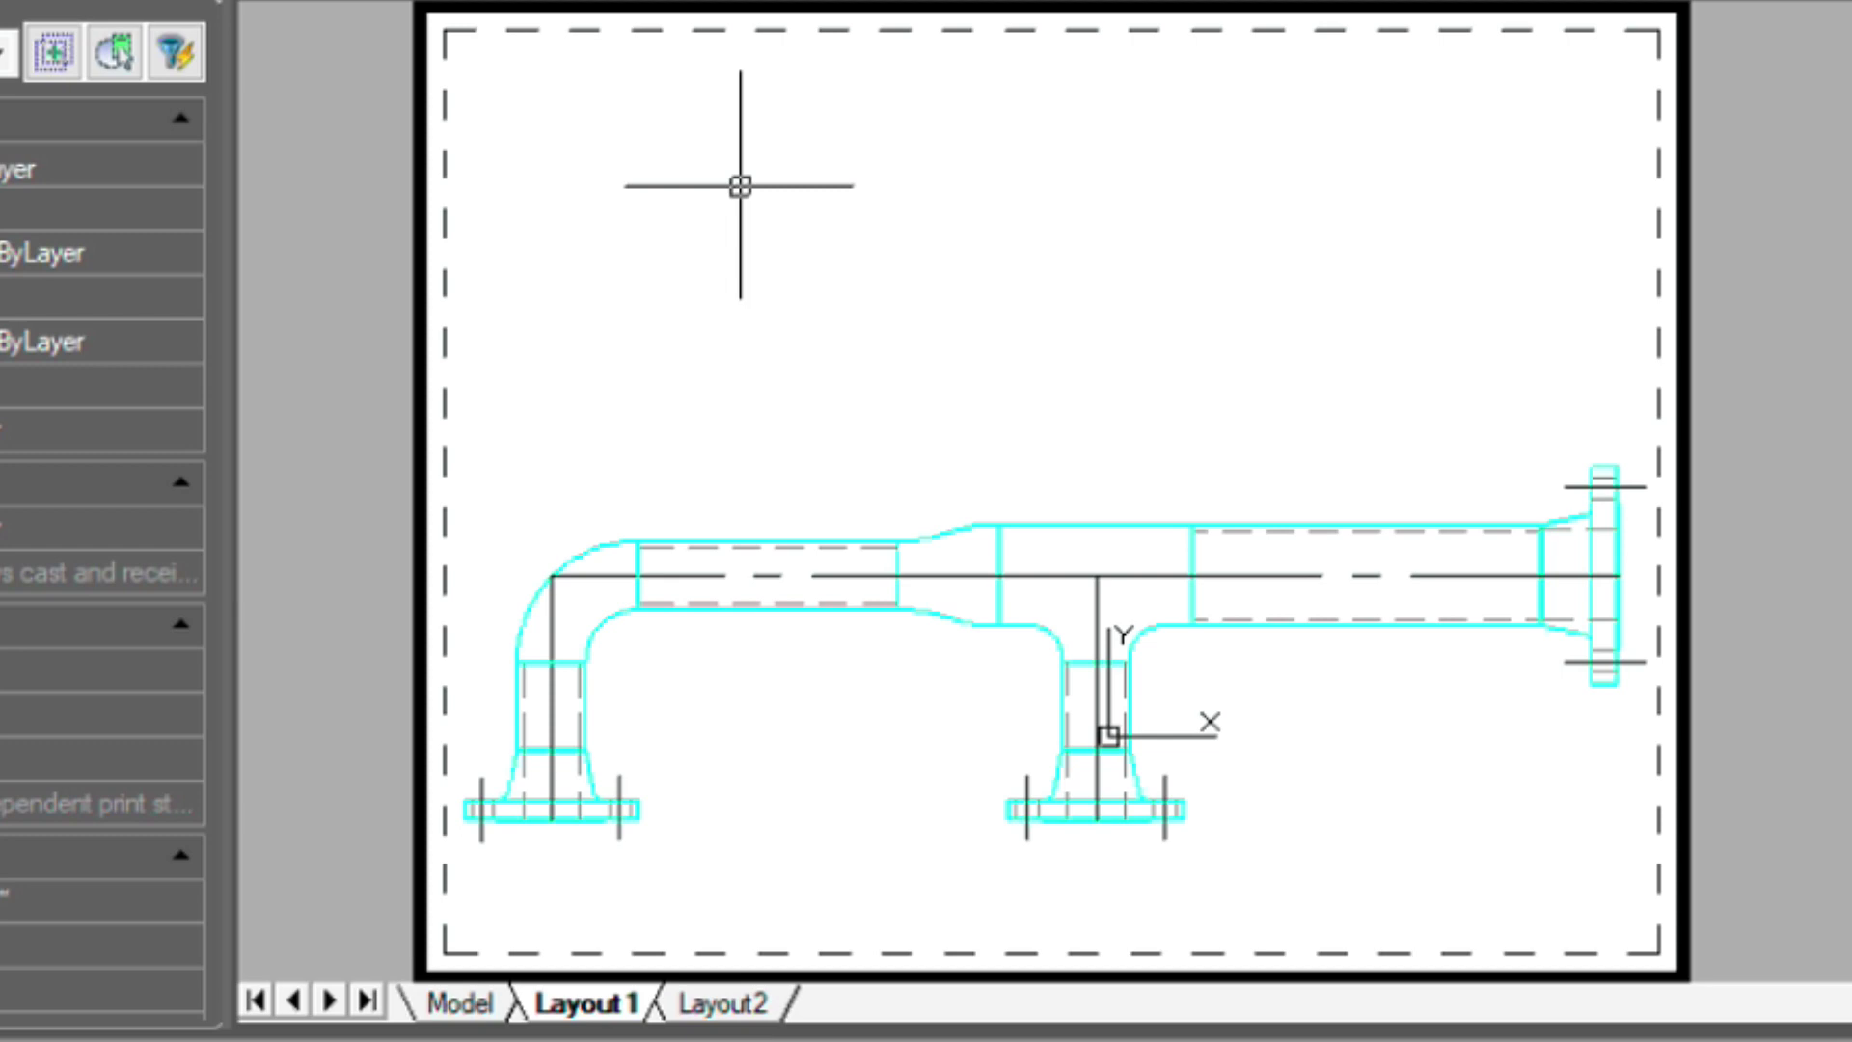
{"action": "type", "text": "PS"}
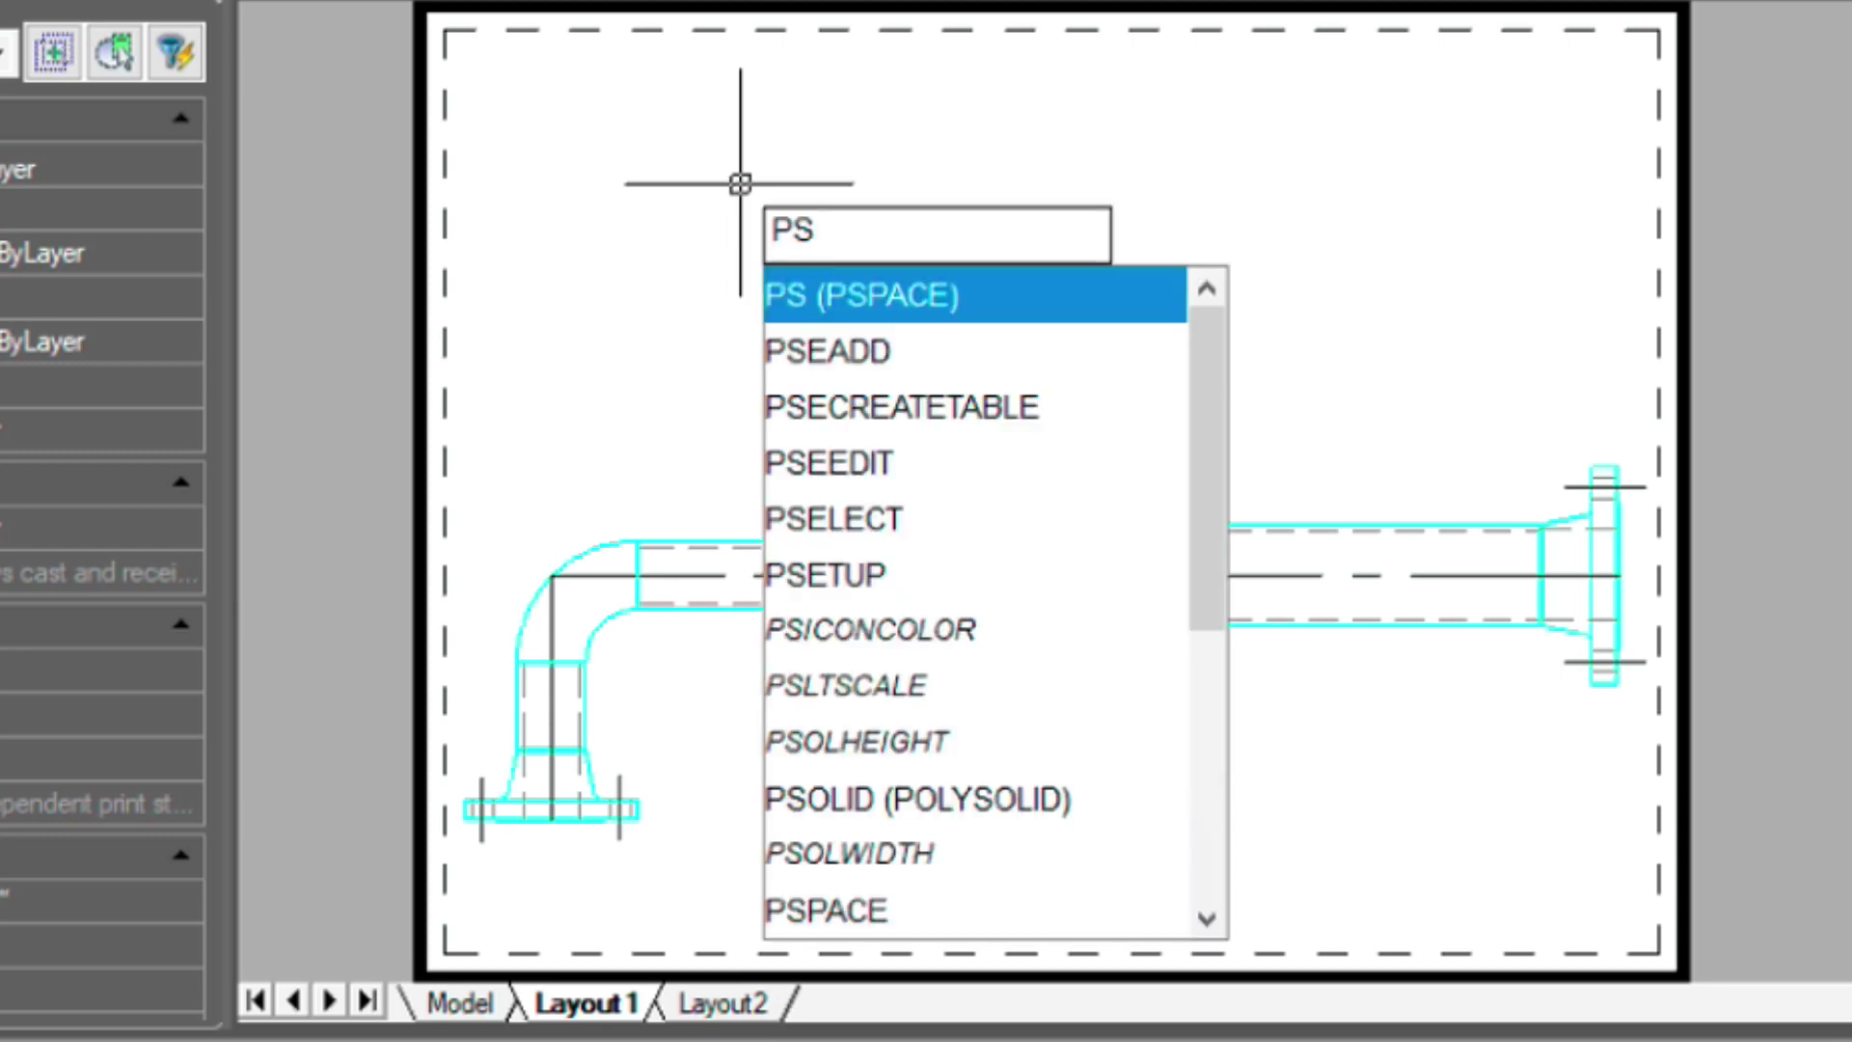
{"action": "key", "text": "Return"}
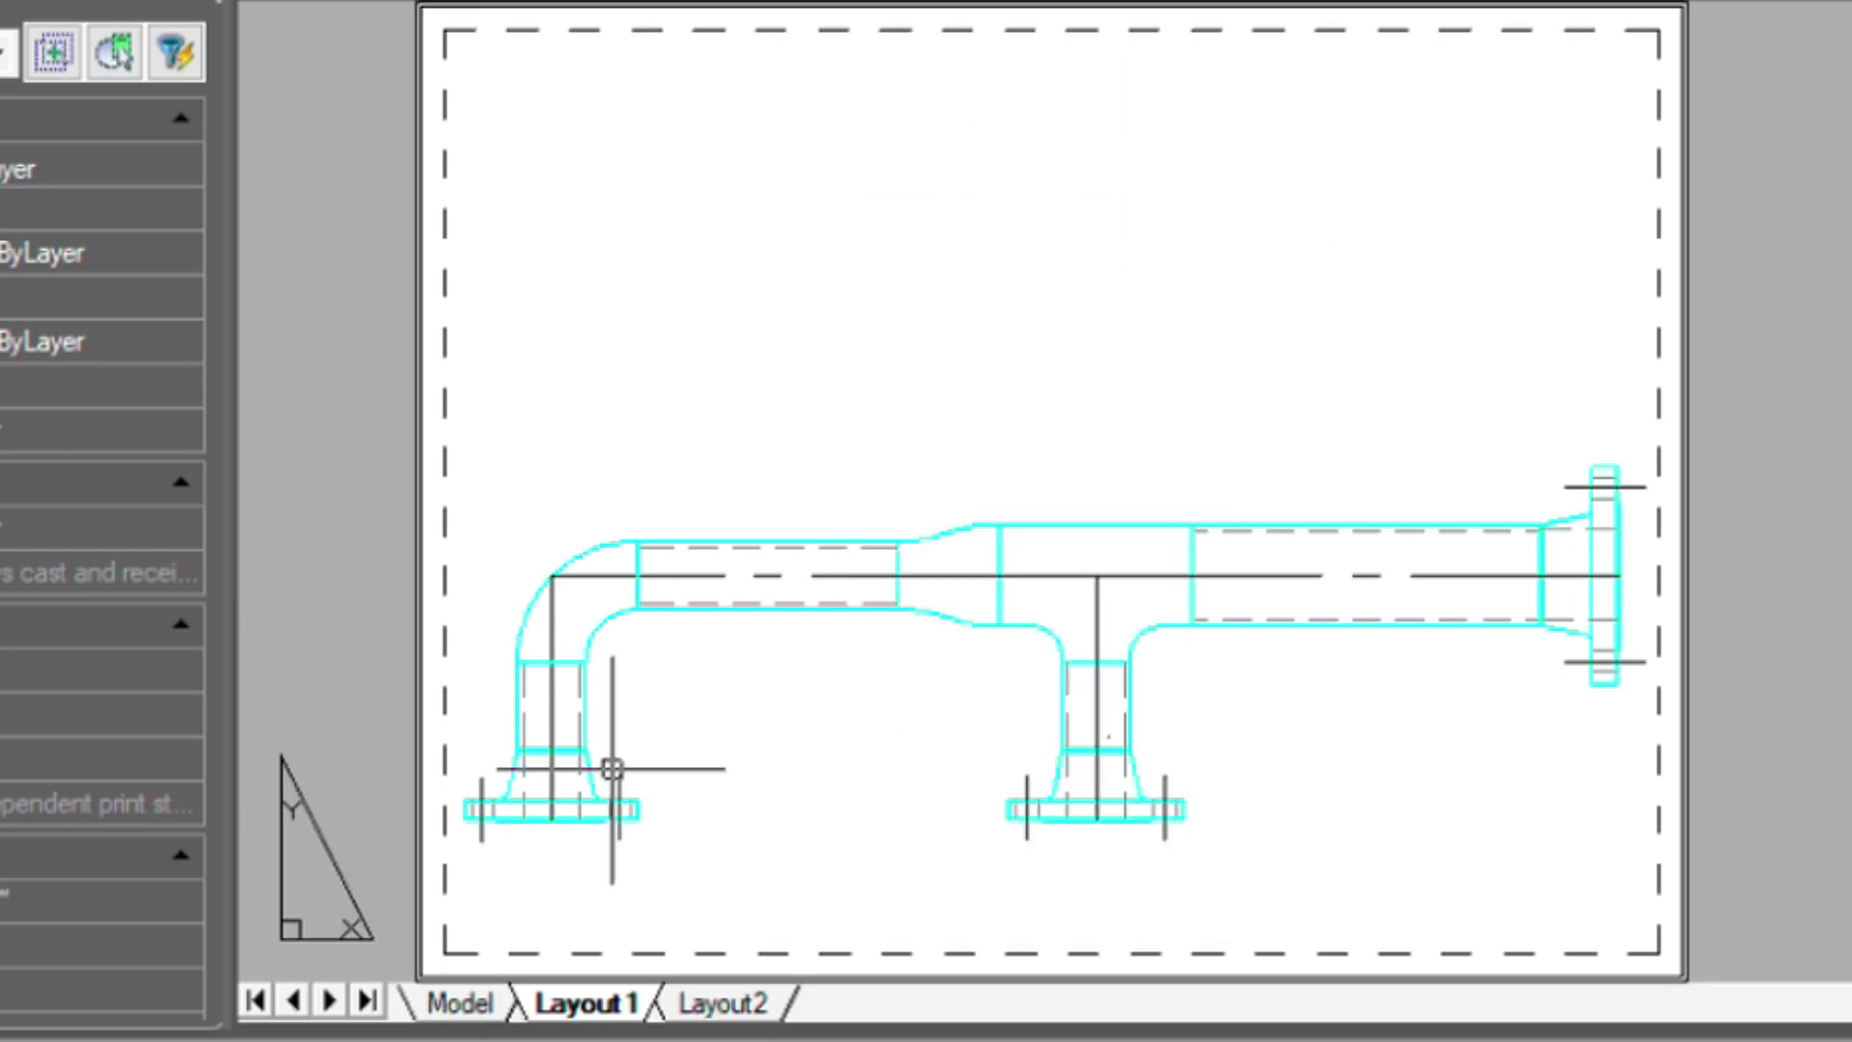
Back in model space, review the Ortho Piping BOM CFG settings with balloons enabled, then close them
{"action": "left_click", "coordinate": [461, 1004]}
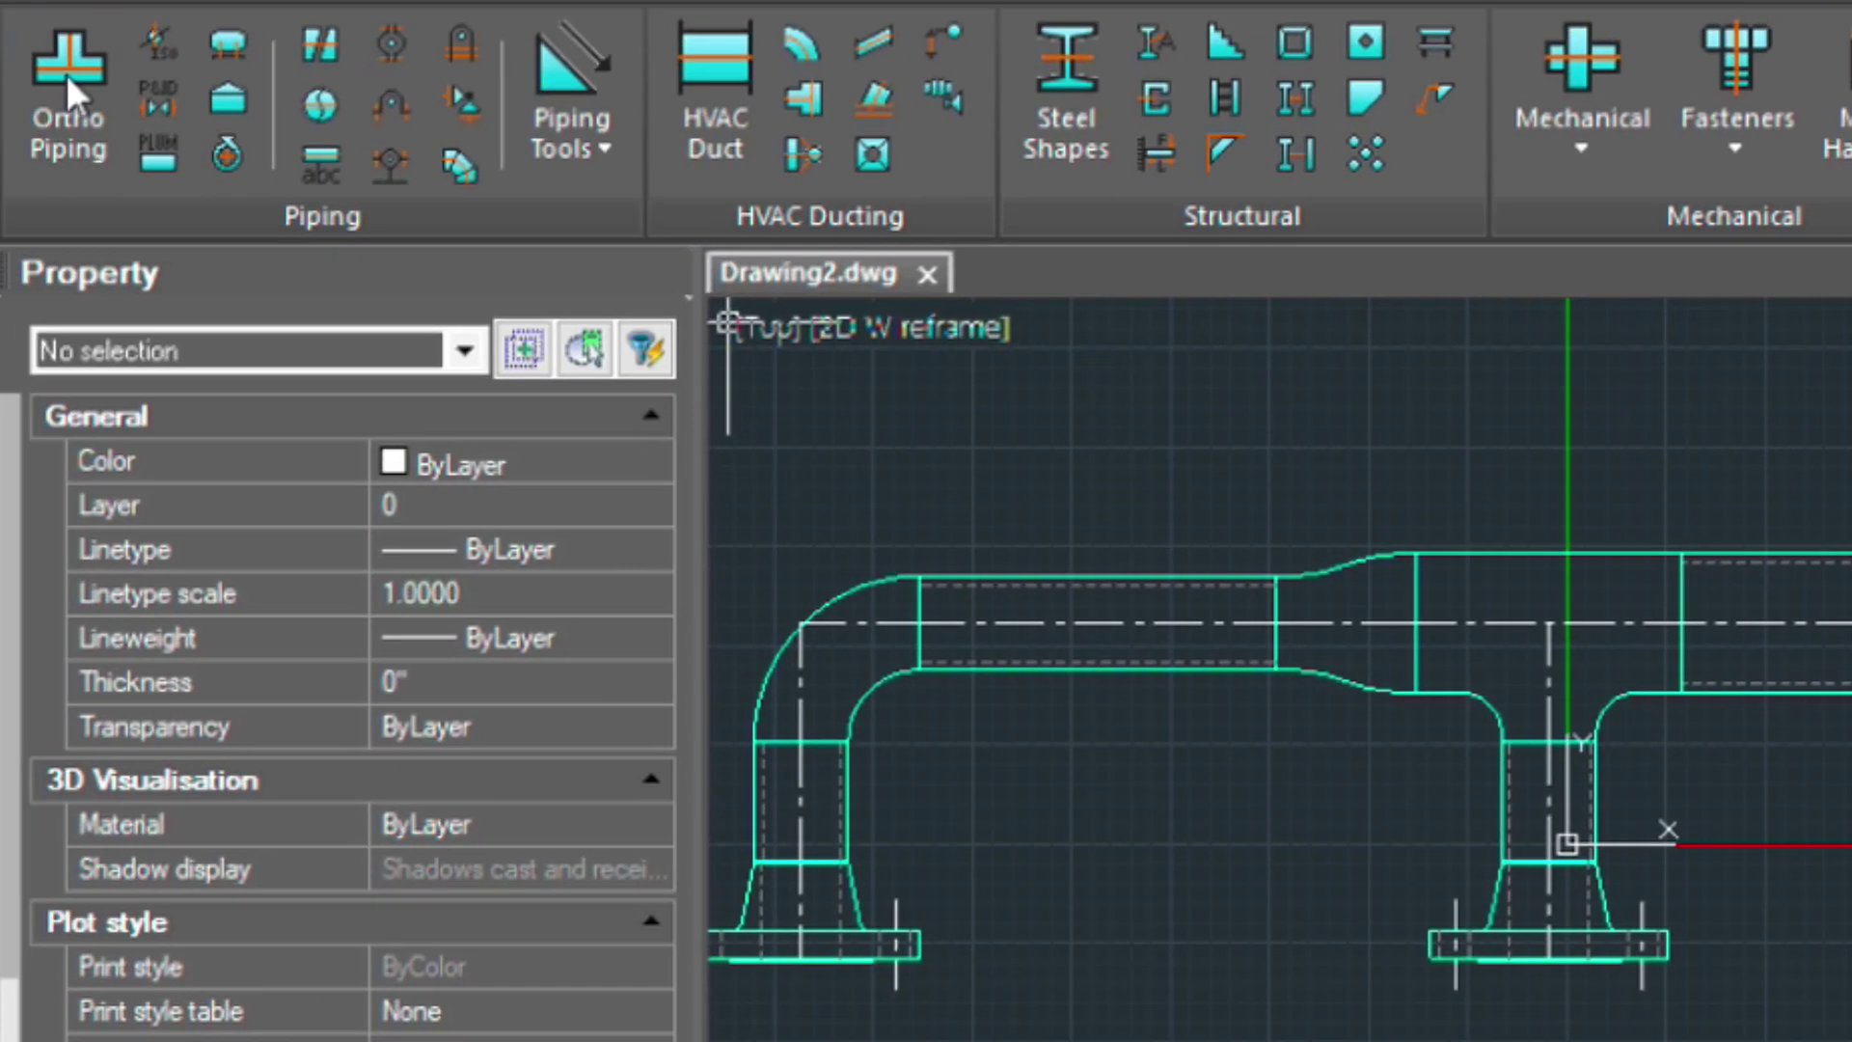
{"action": "left_click", "coordinate": [67, 74]}
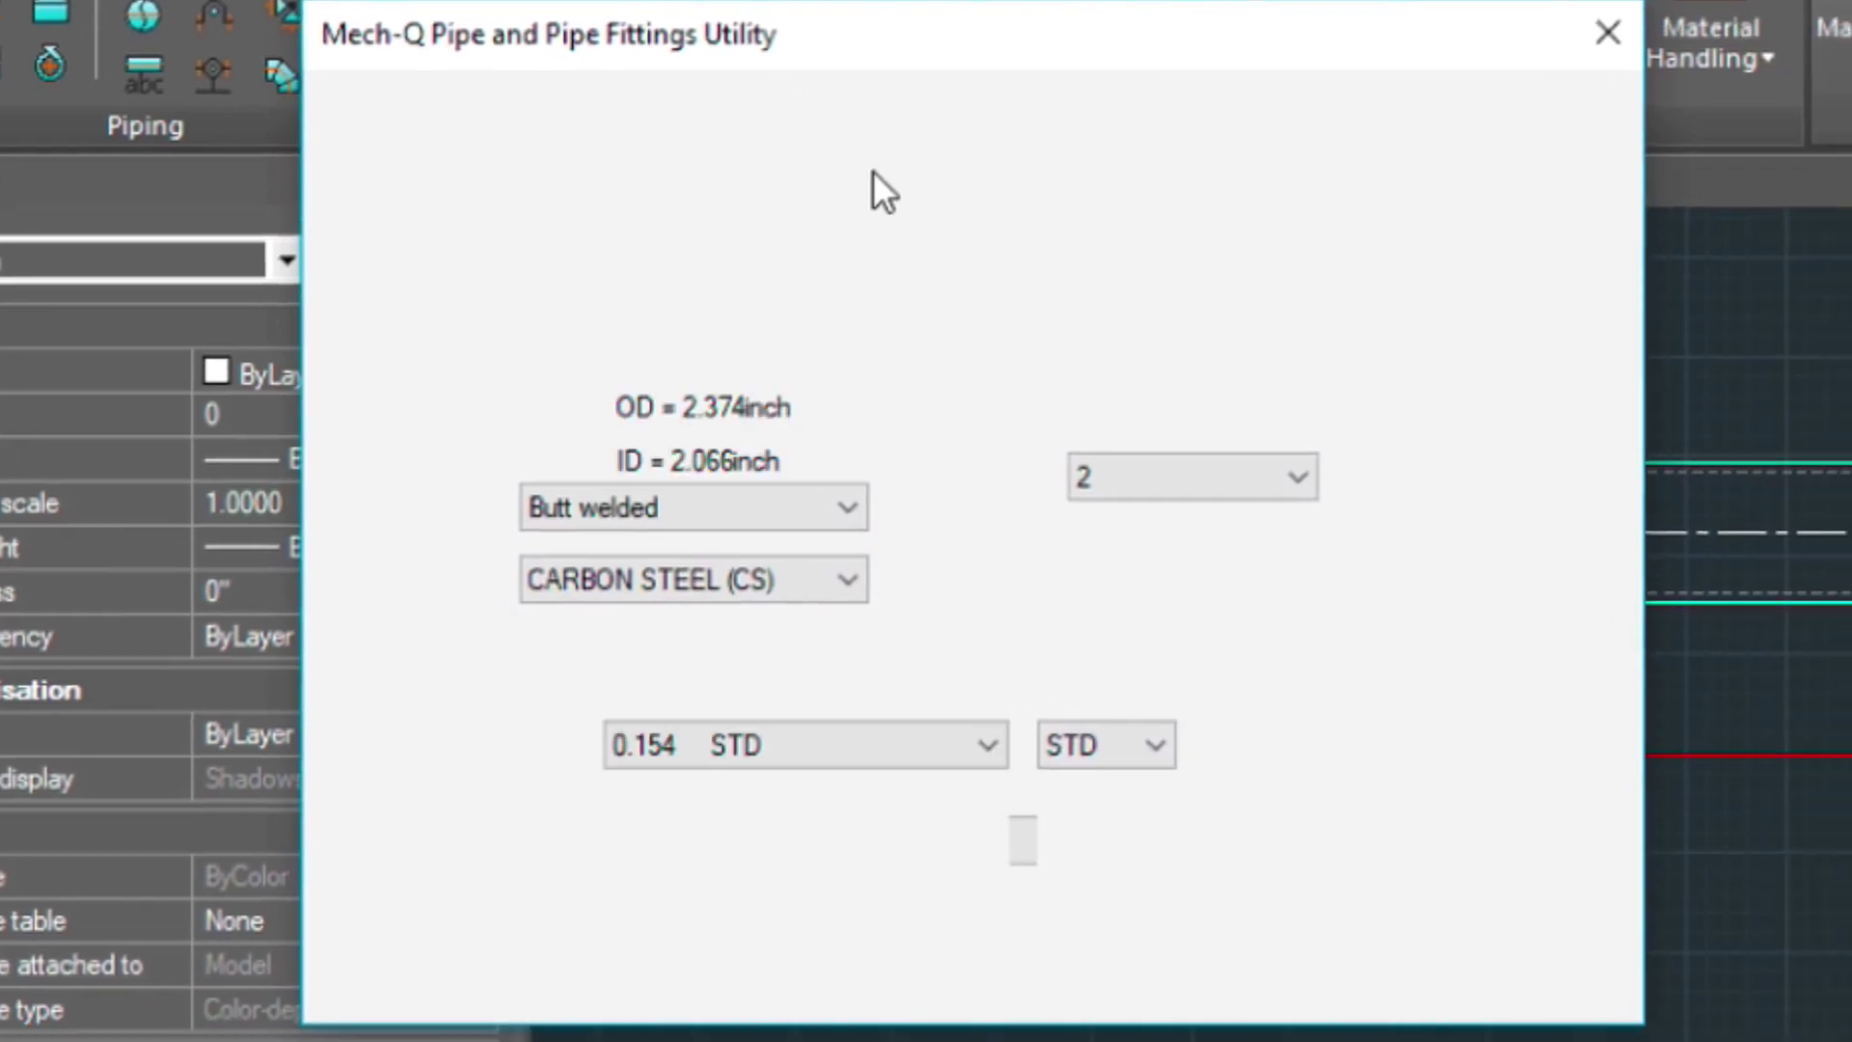
{"action": "left_click", "coordinate": [1461, 798]}
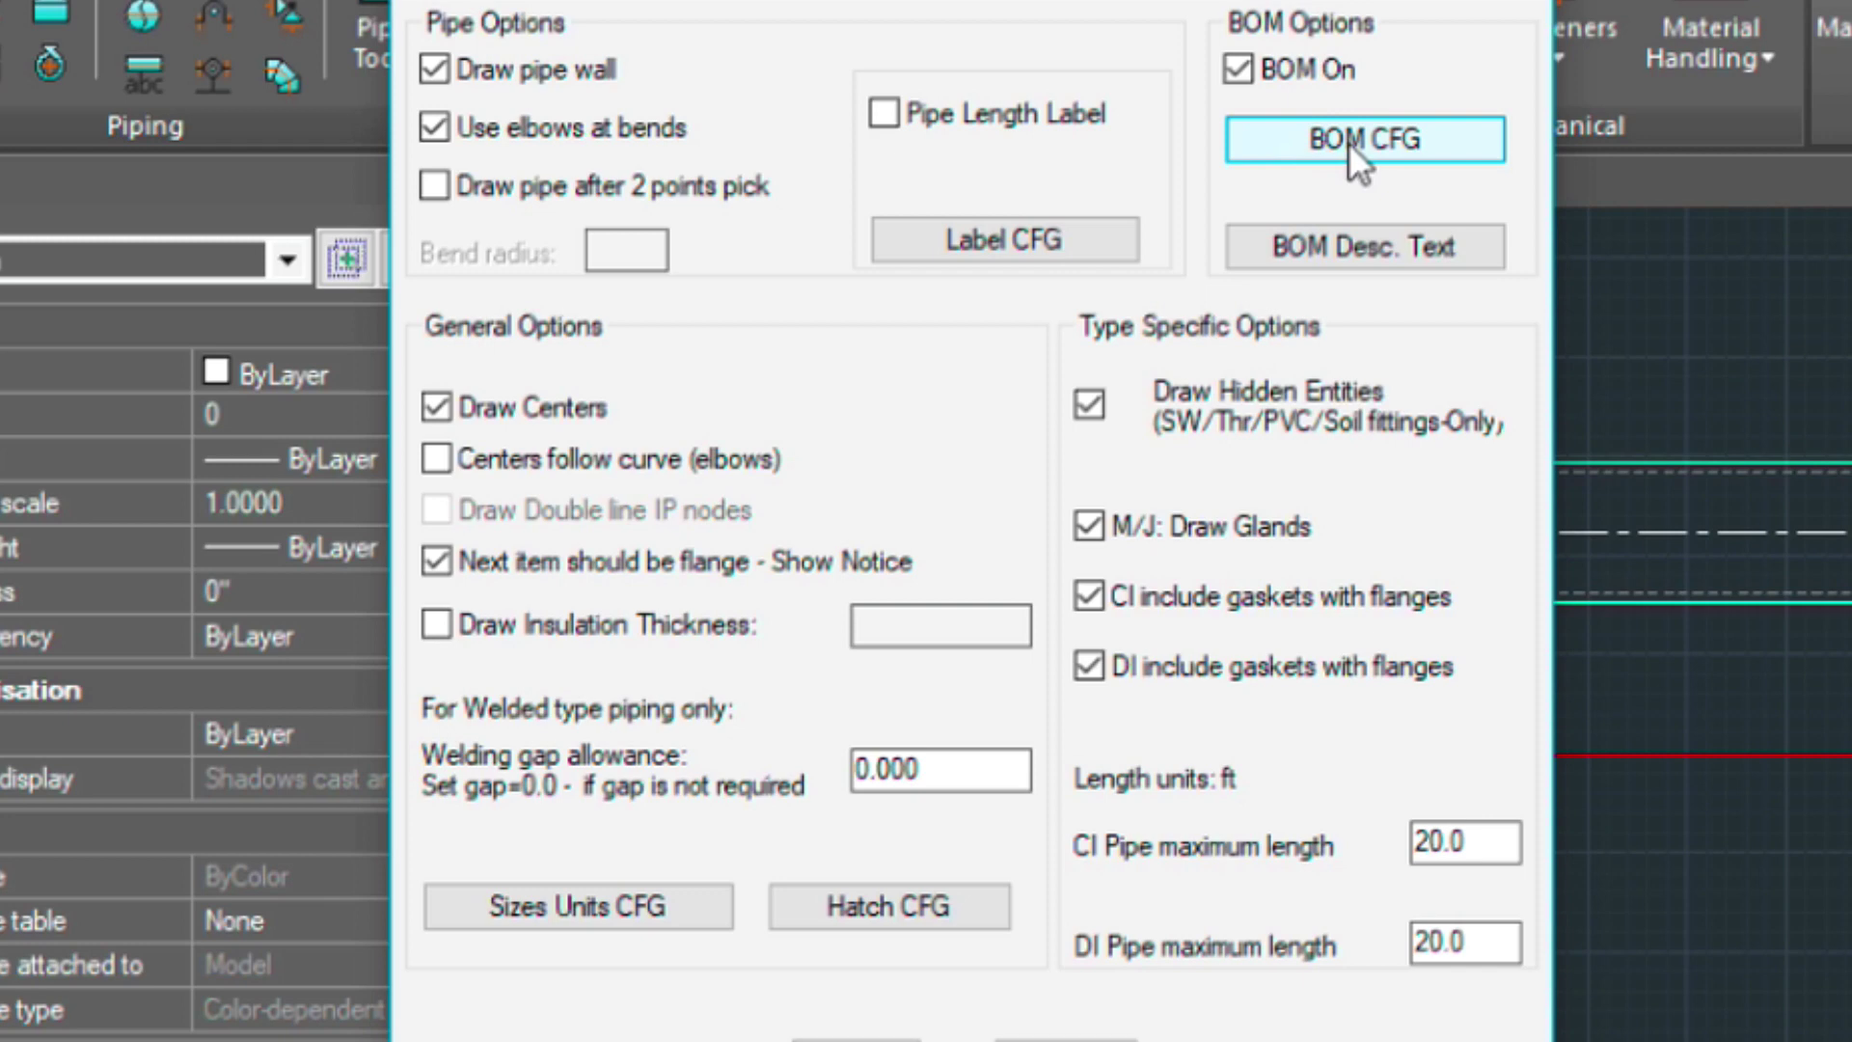
{"action": "left_click", "coordinate": [1349, 142]}
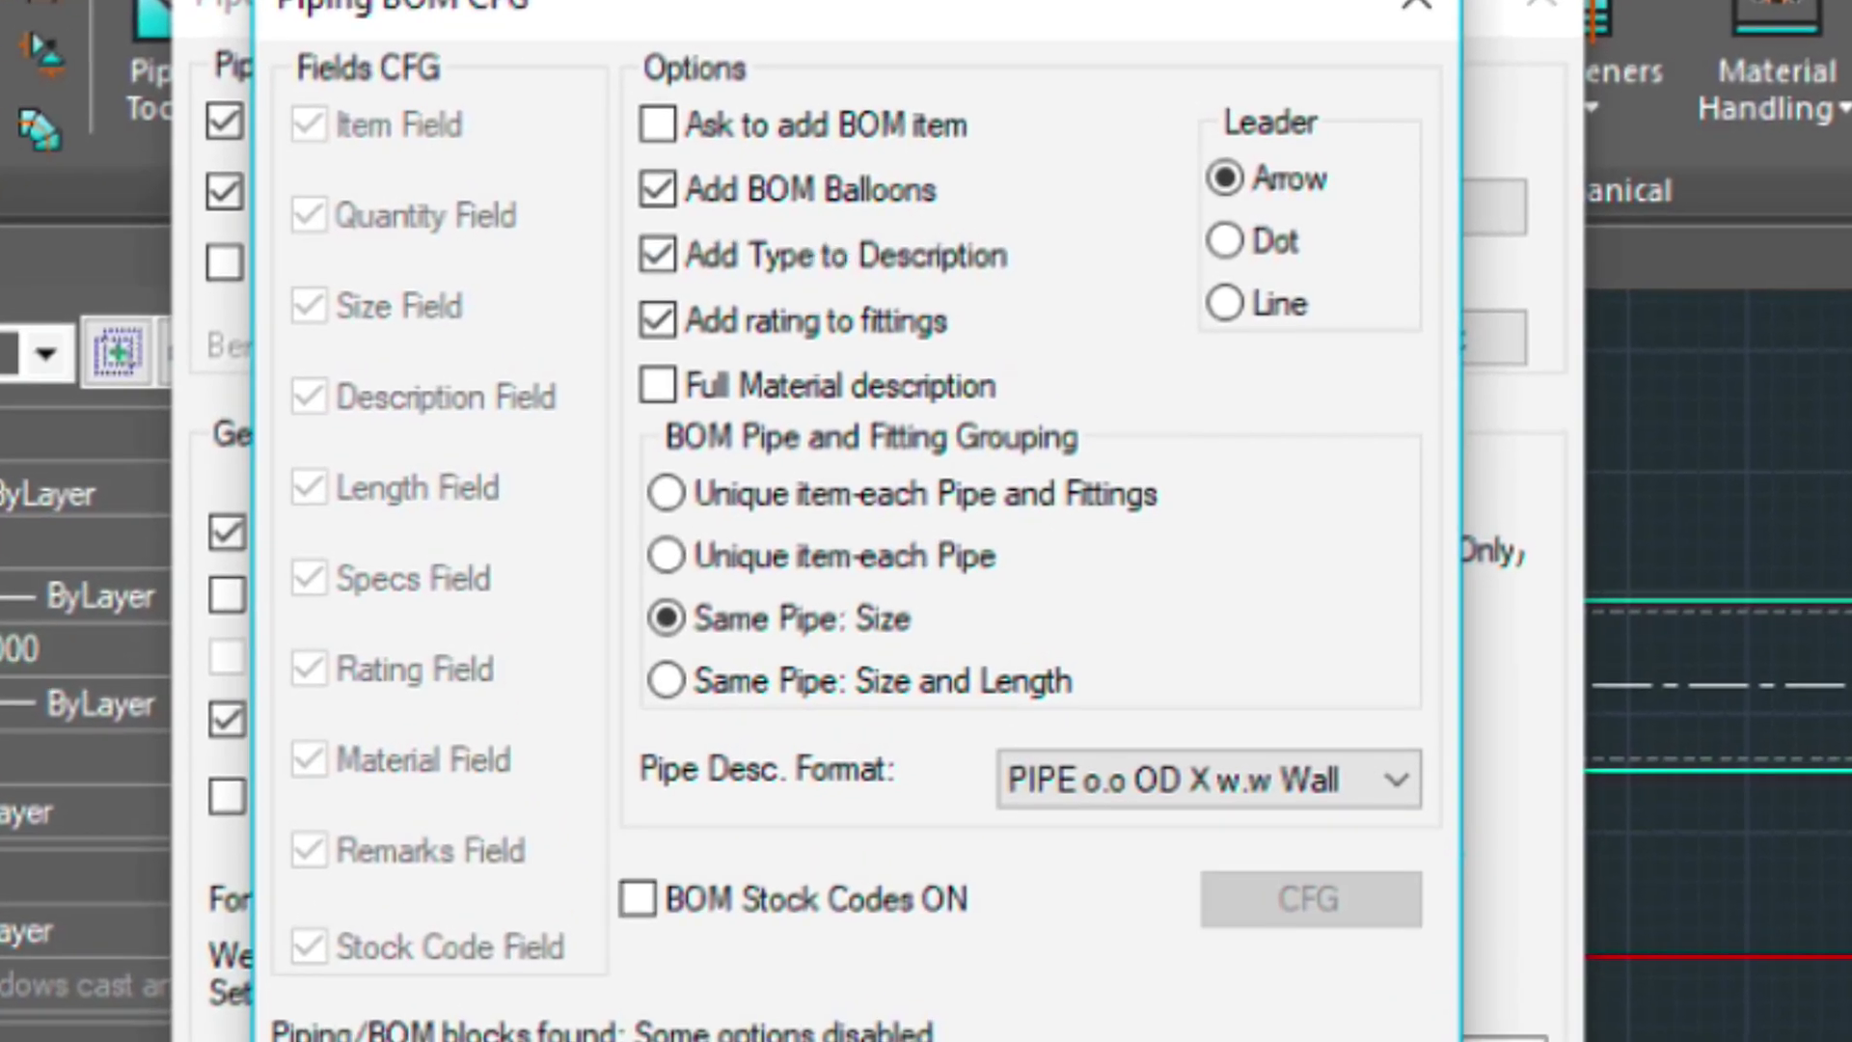
{"action": "key", "text": "Return"}
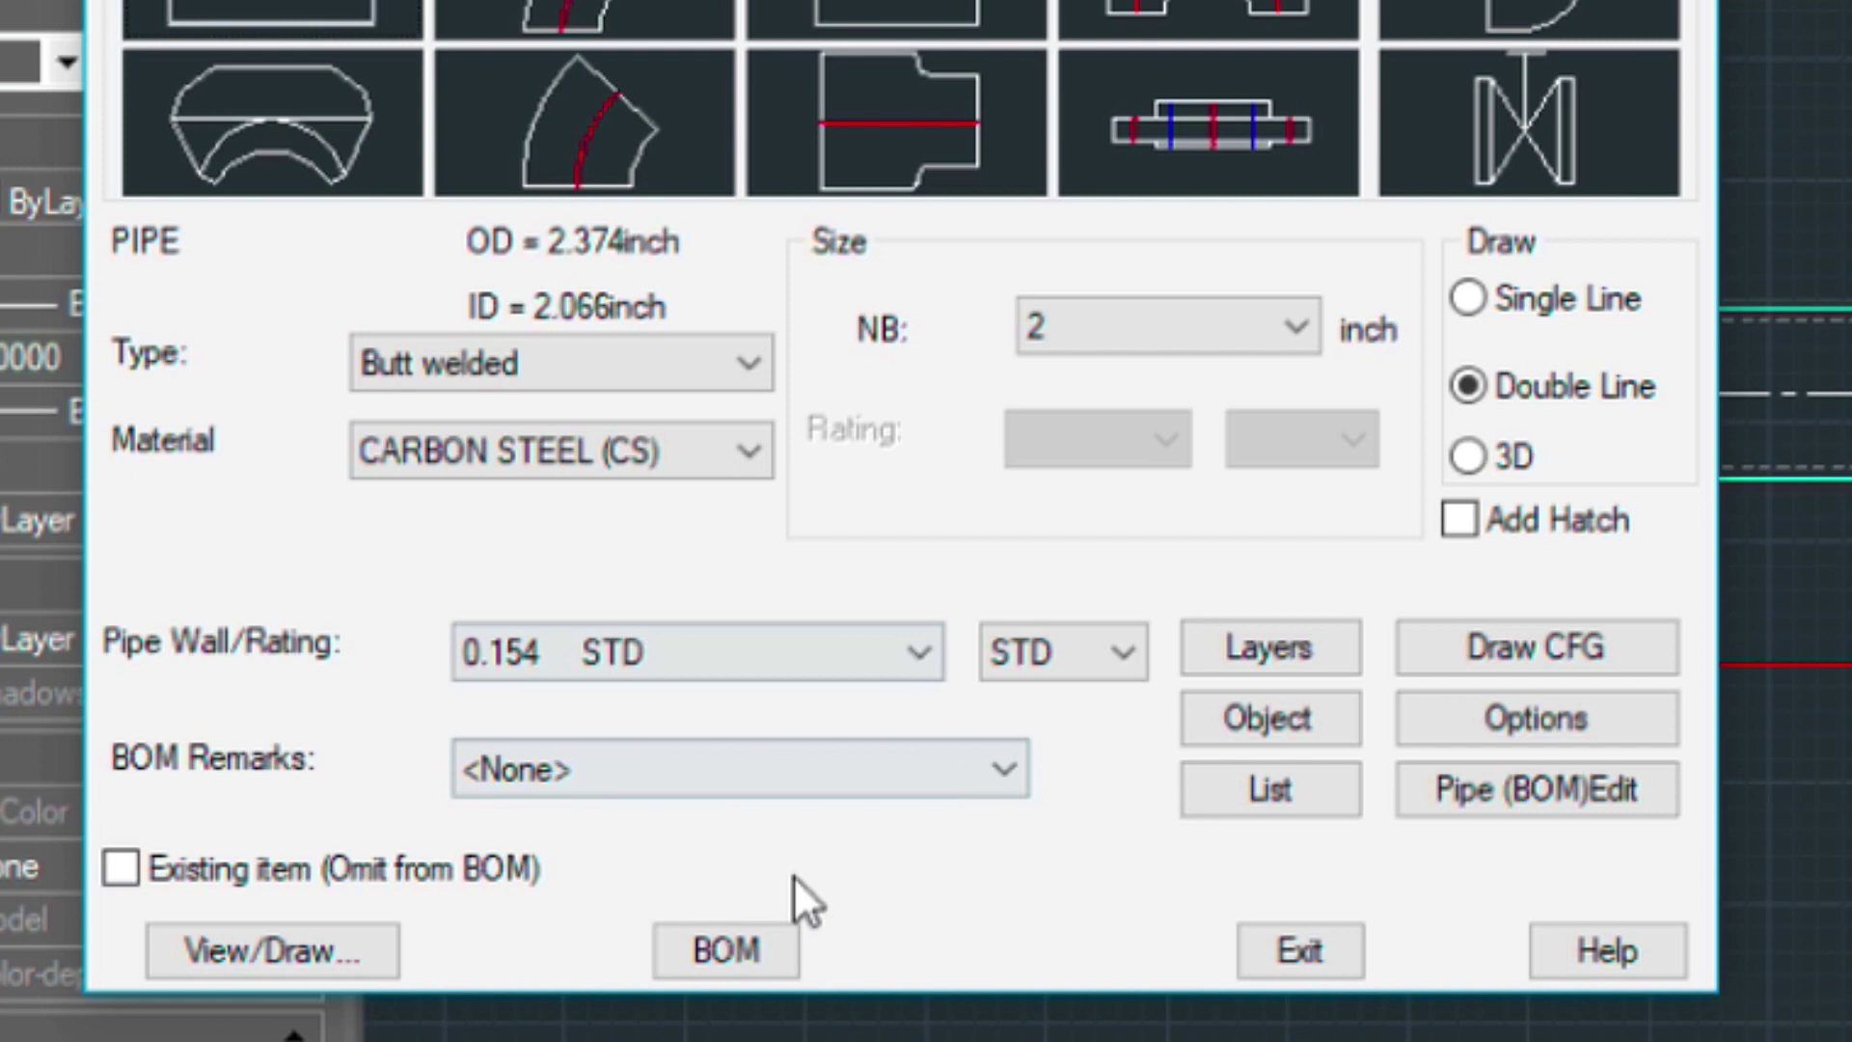
Review the circular balloon and in-drawing table BOM settings, then choose Create BOM
{"action": "left_click", "coordinate": [733, 975]}
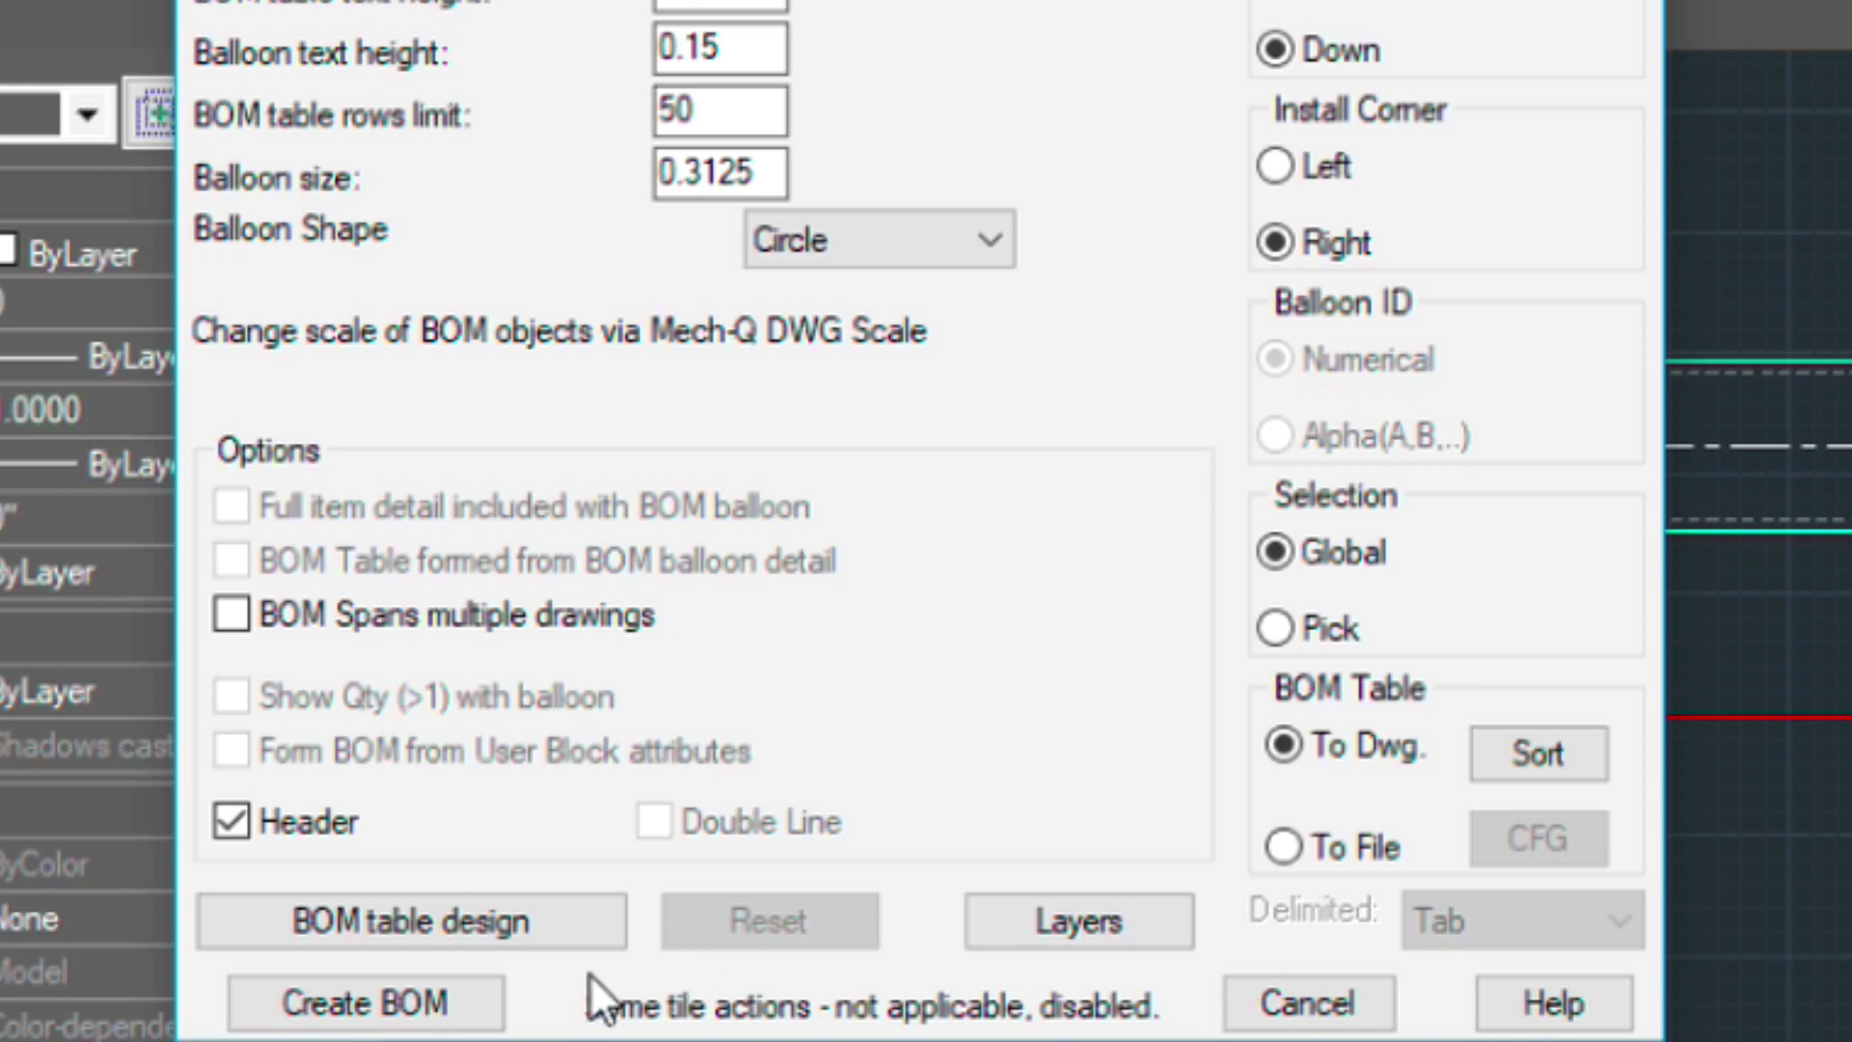
{"action": "left_click", "coordinate": [386, 1005]}
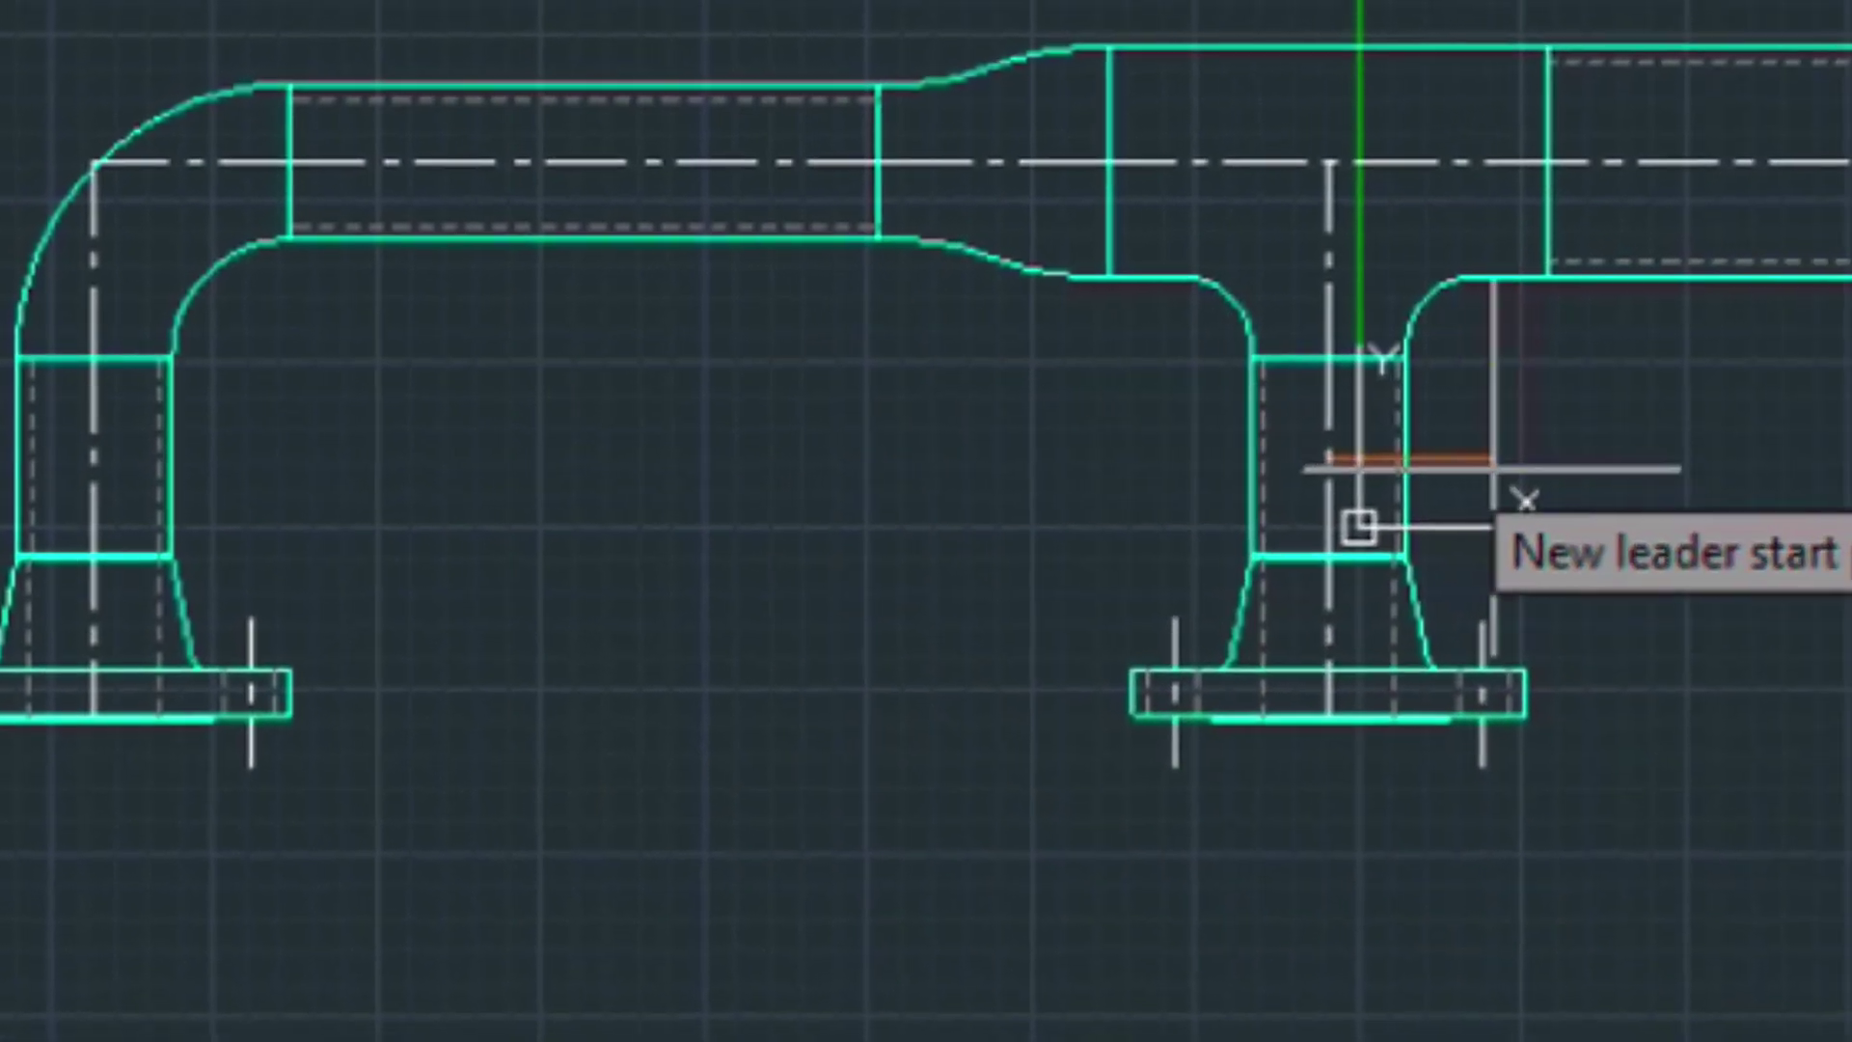
Place balloons 1, 2 and 3 on the right riser, left riser and top pipe
{"action": "left_click", "coordinate": [1326, 452]}
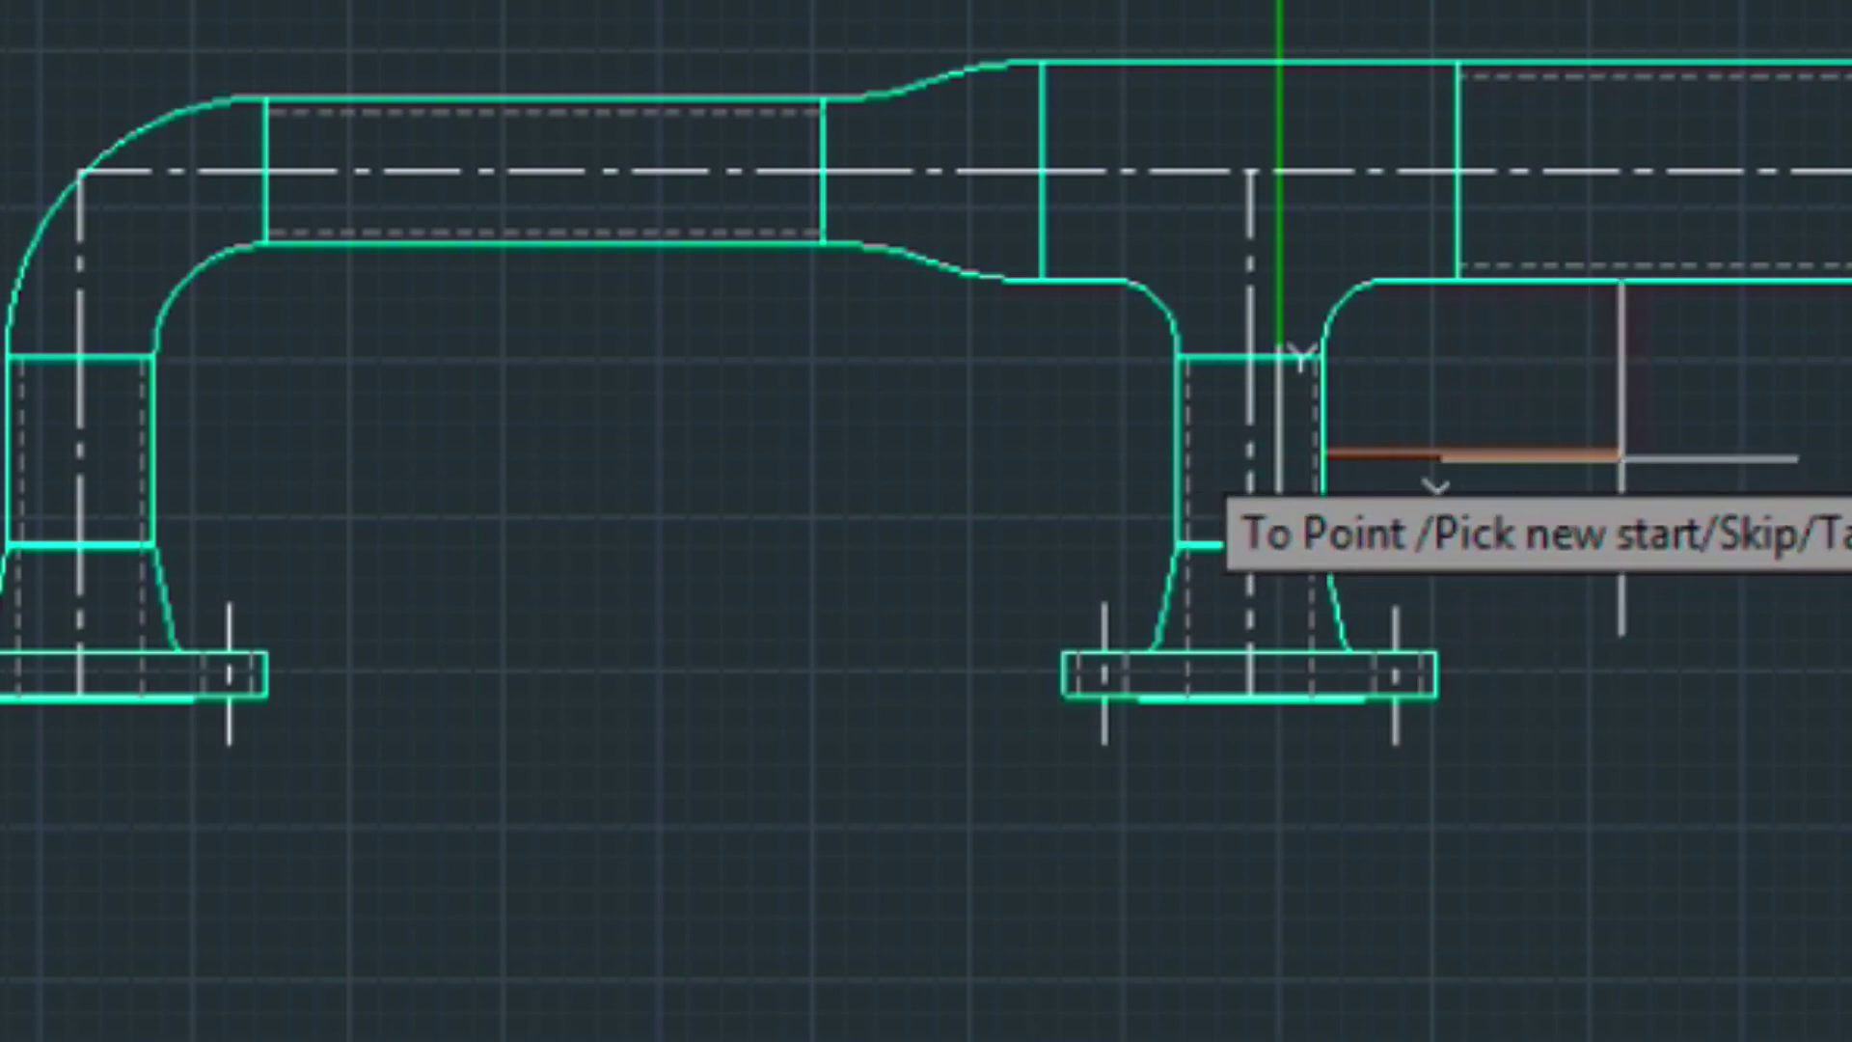
{"action": "key", "text": "p"}
{"action": "key", "text": "Return"}
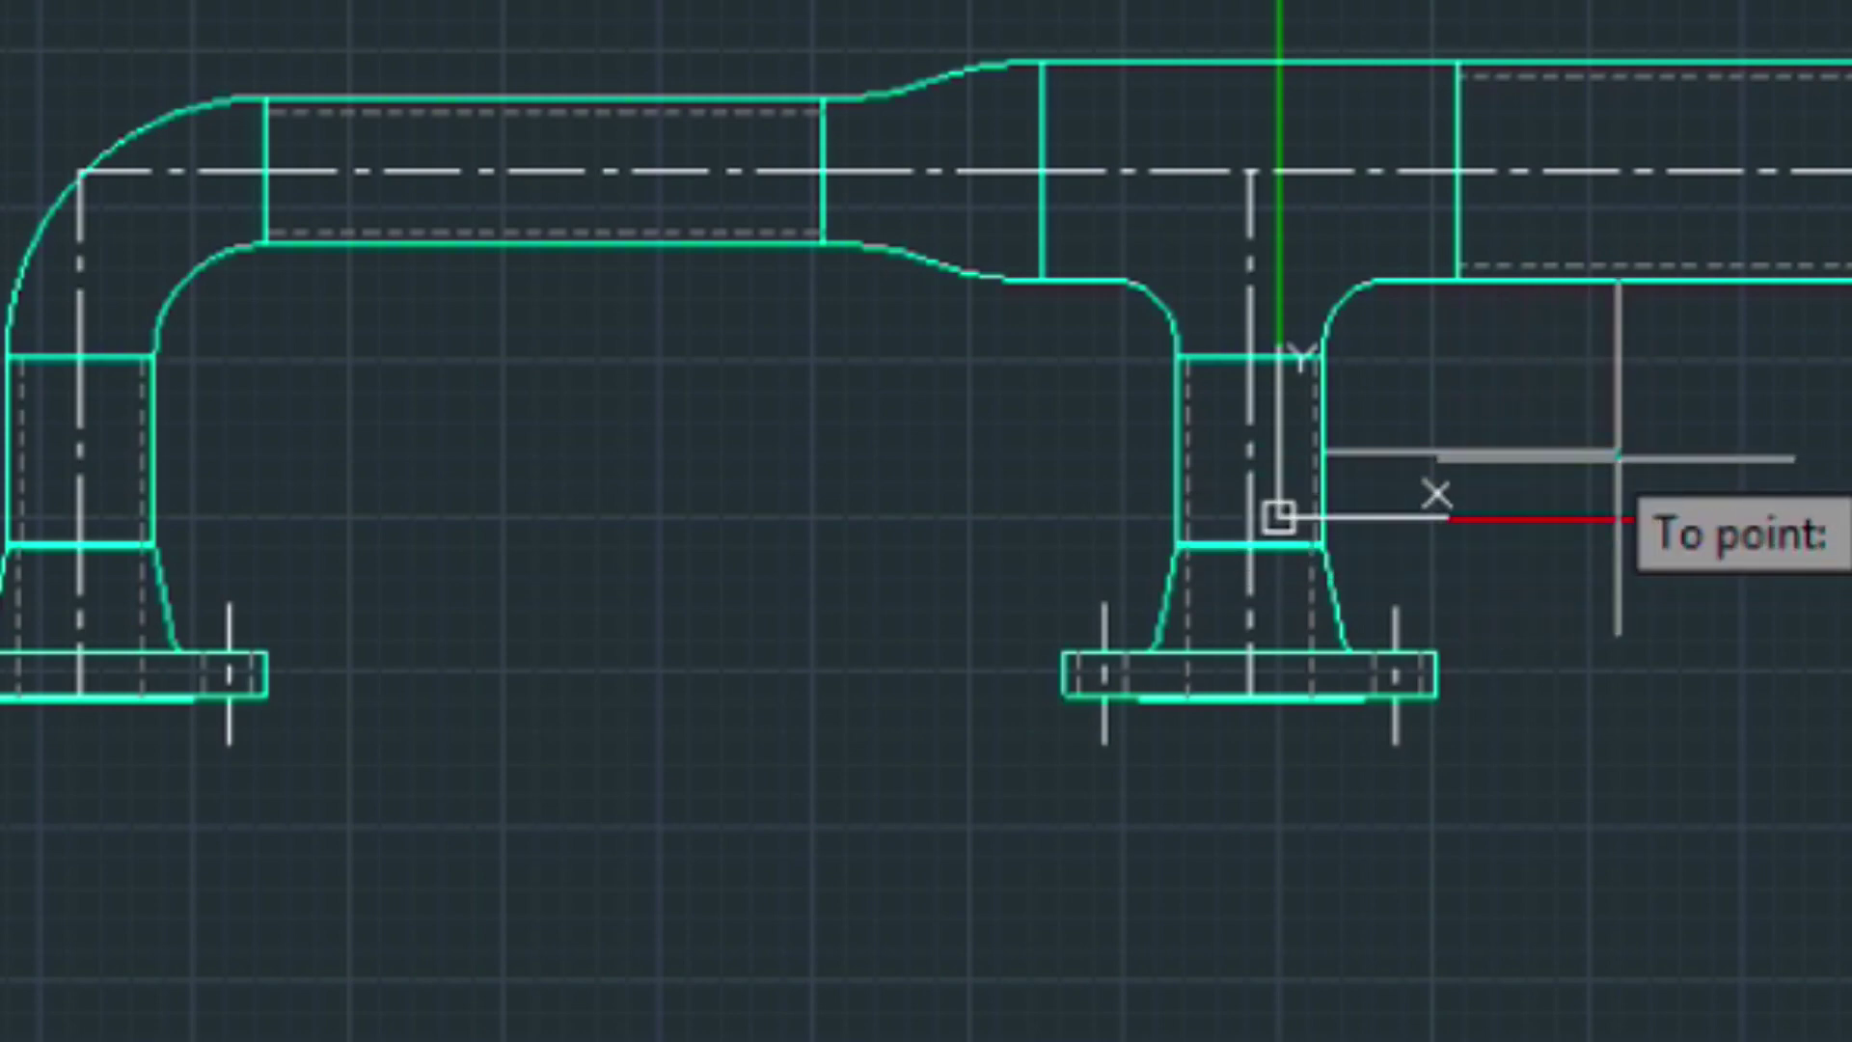
{"action": "left_click", "coordinate": [1618, 455]}
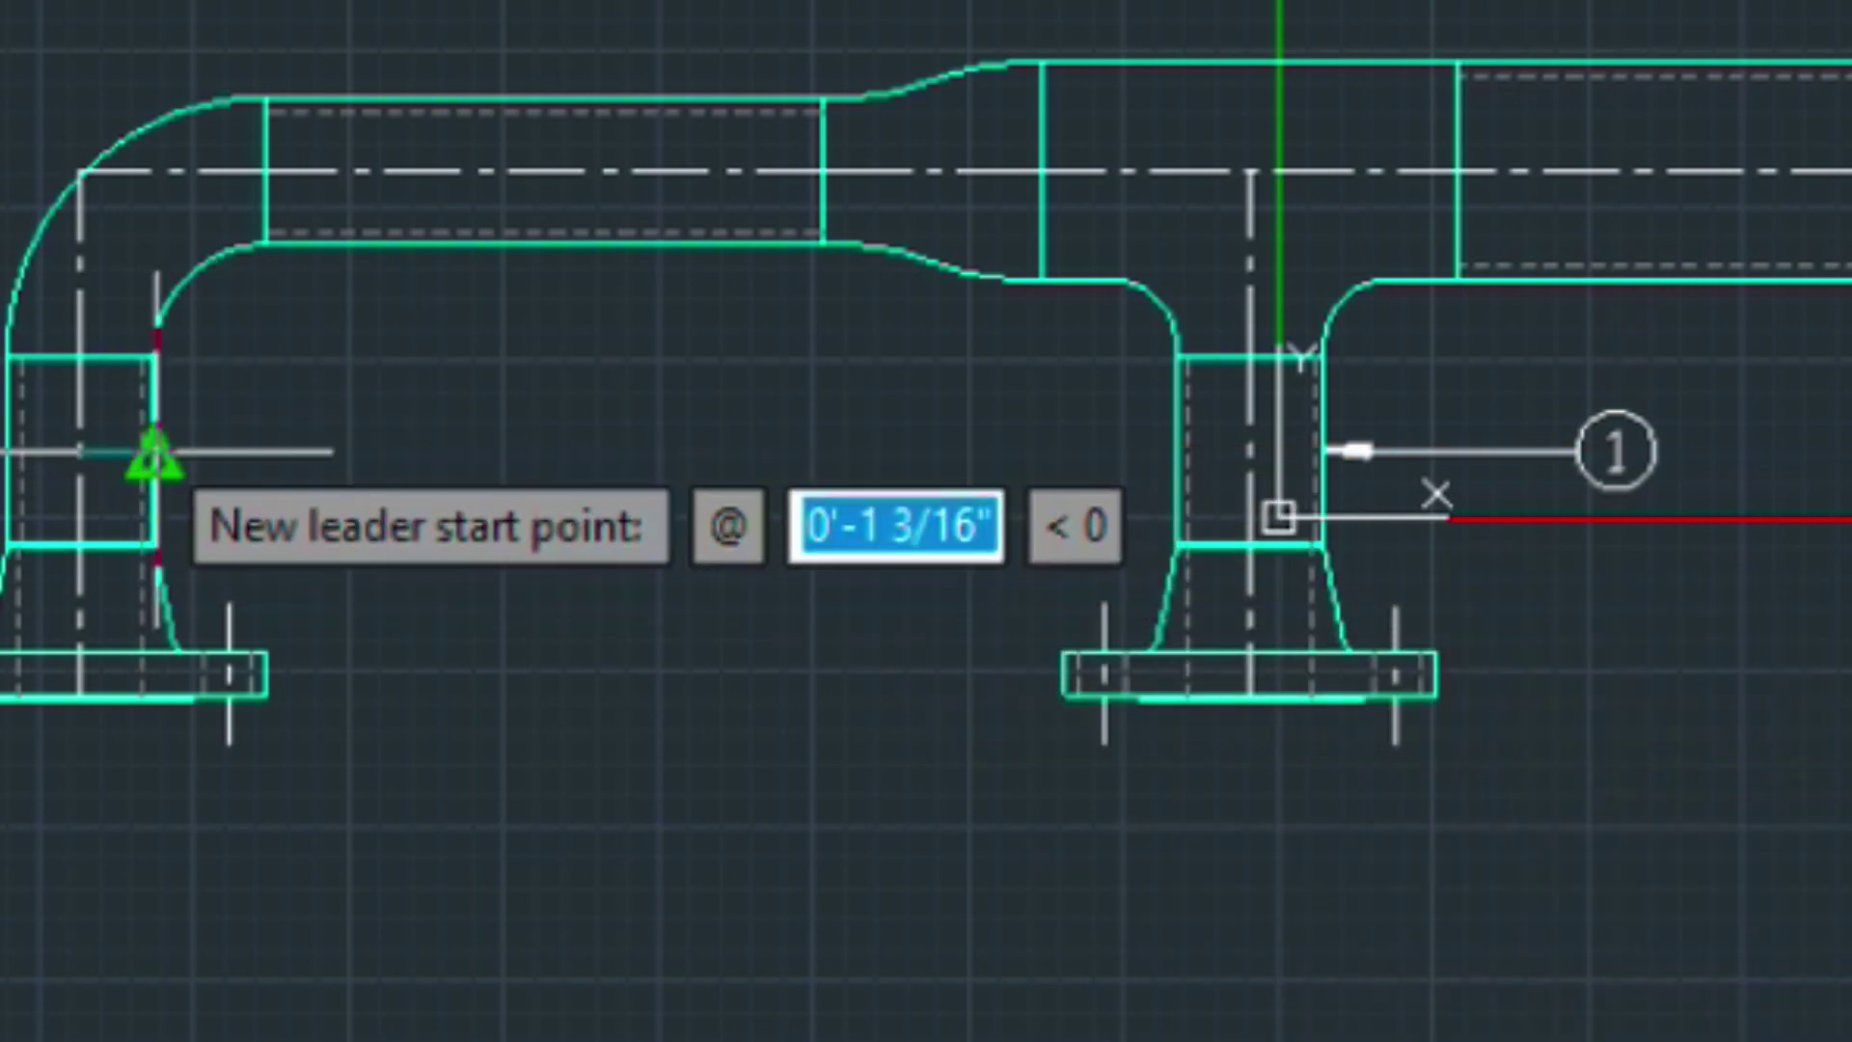
{"action": "left_click", "coordinate": [154, 451]}
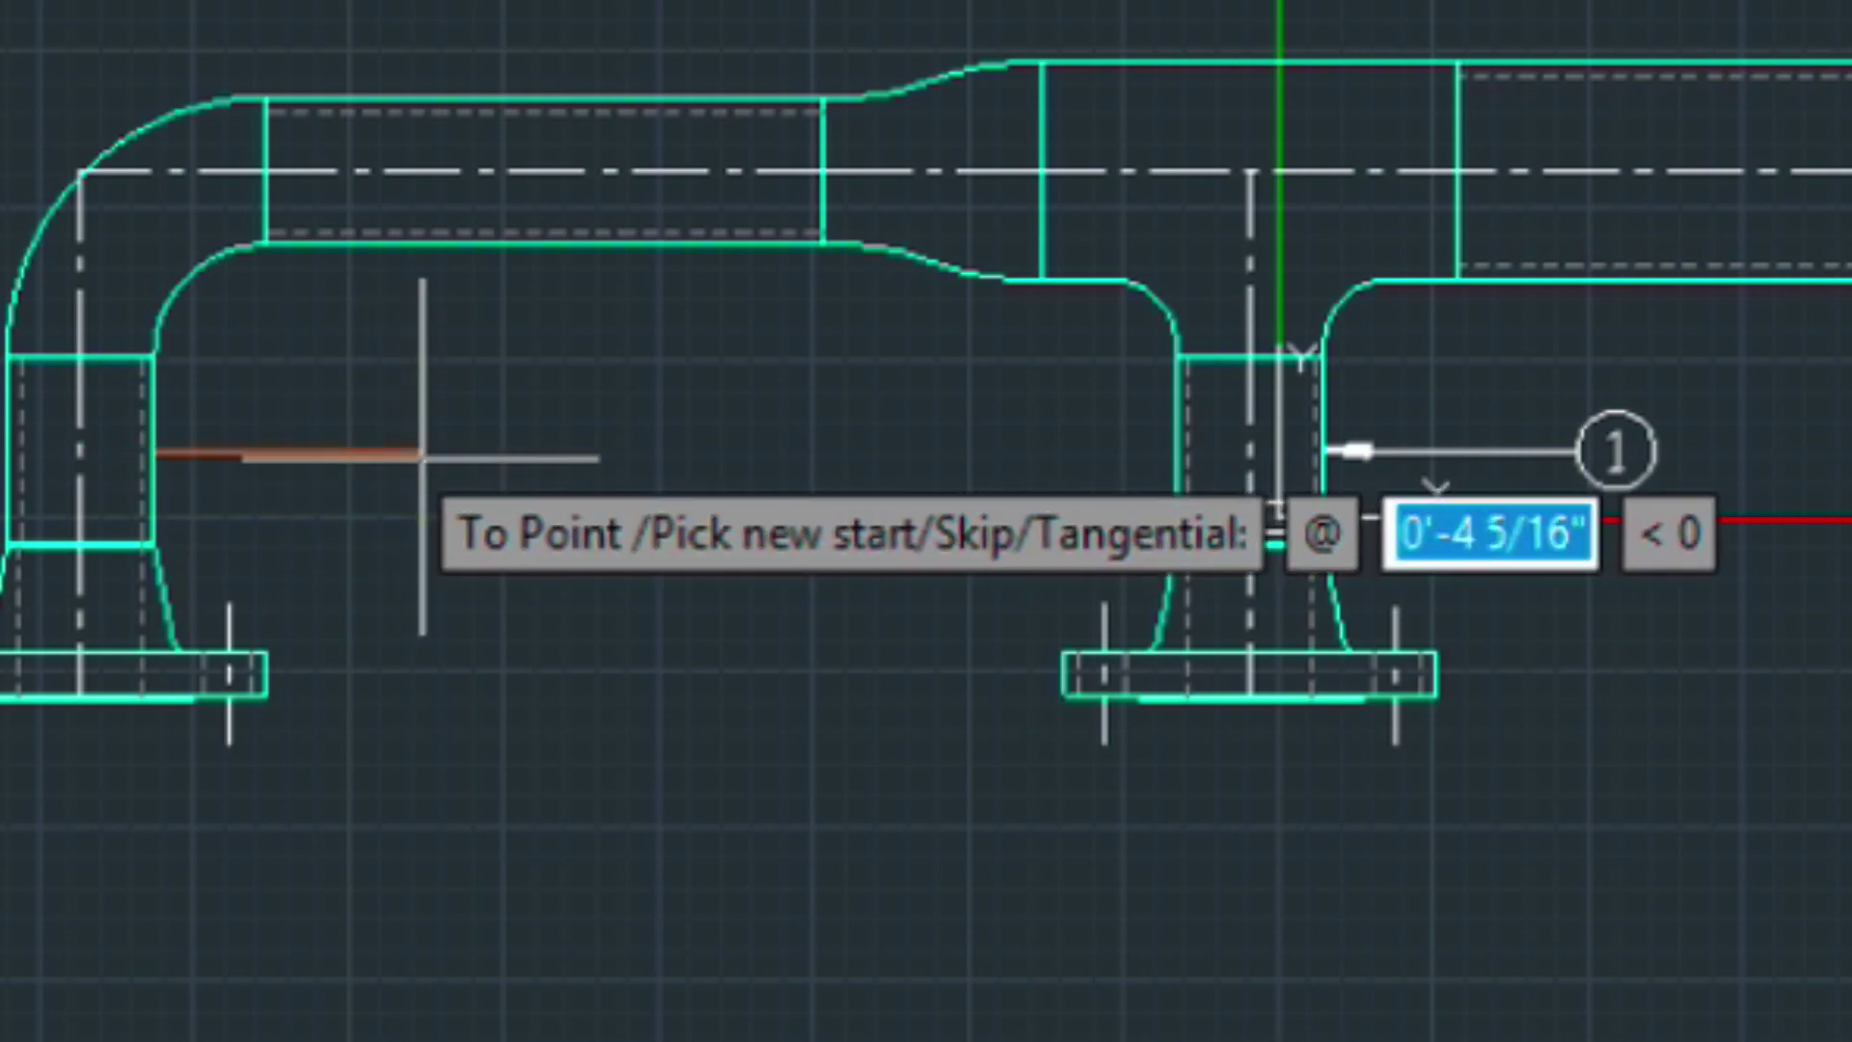
{"action": "left_click", "coordinate": [421, 456]}
{"action": "key", "text": "Return"}
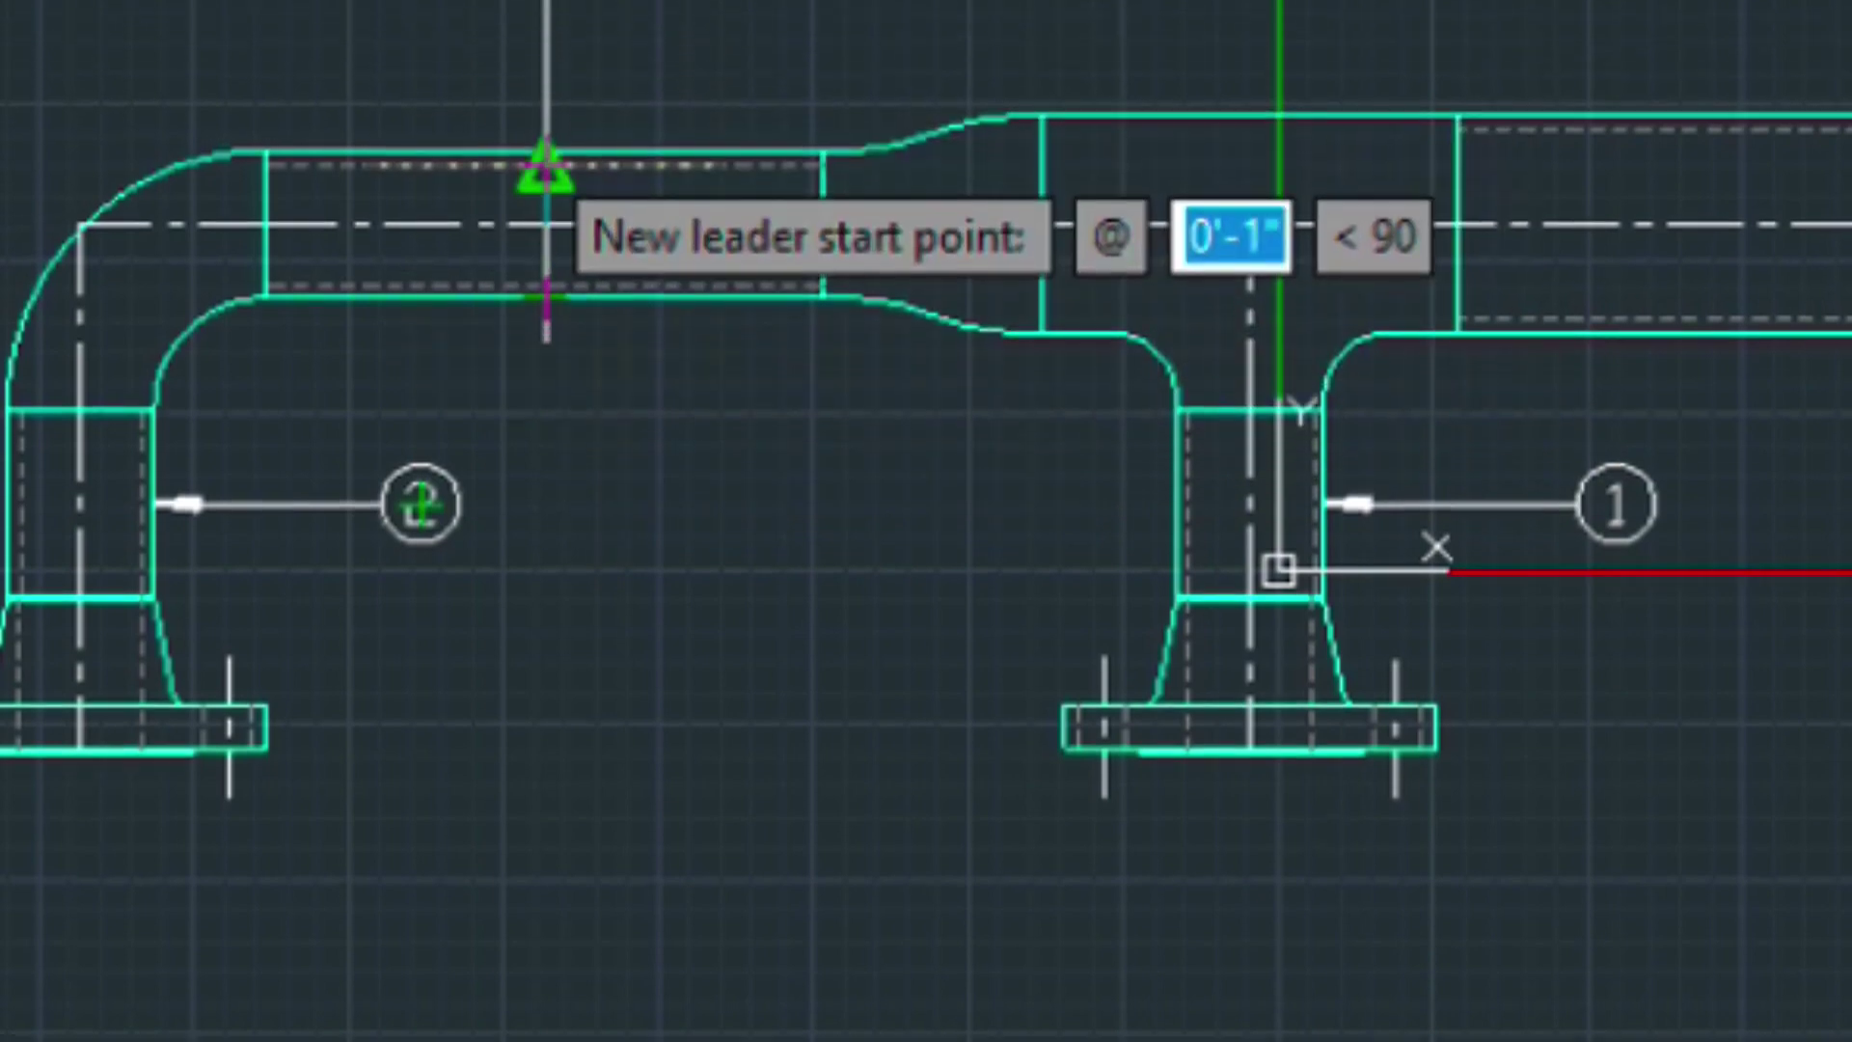
{"action": "left_click", "coordinate": [547, 219]}
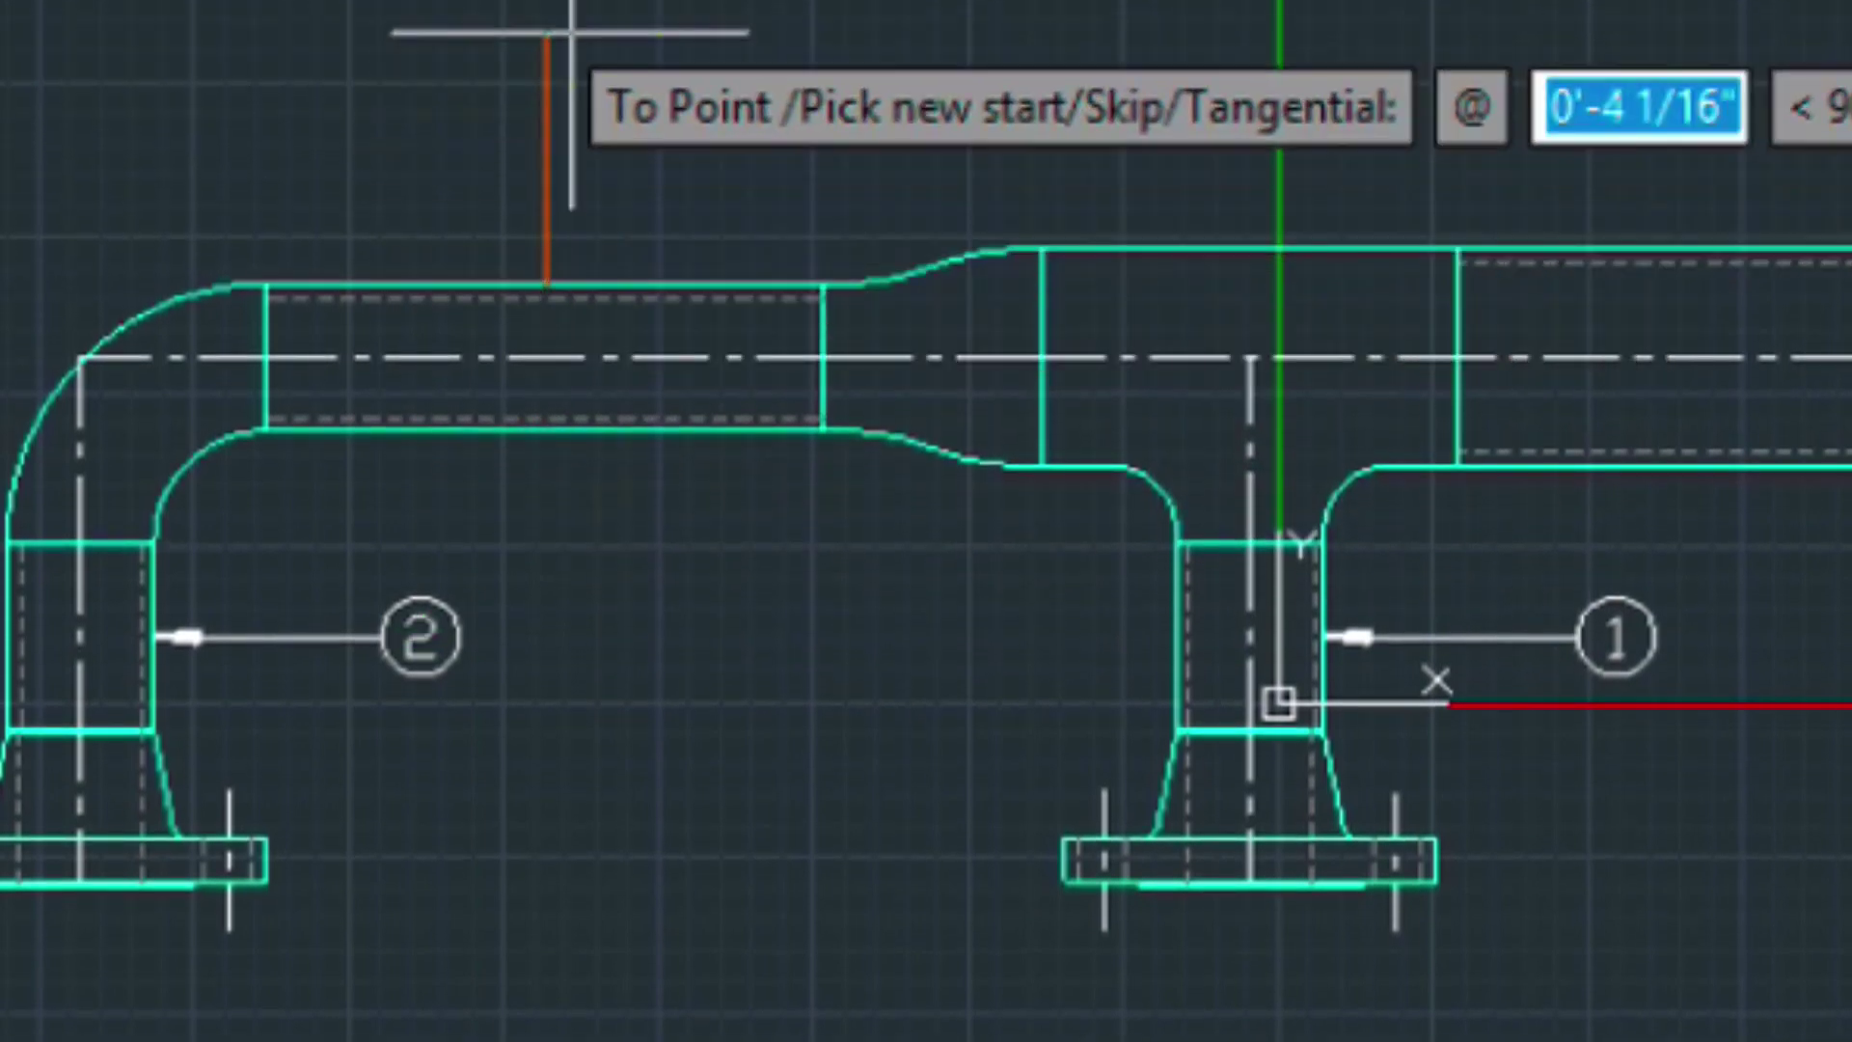
{"action": "left_click", "coordinate": [552, 81]}
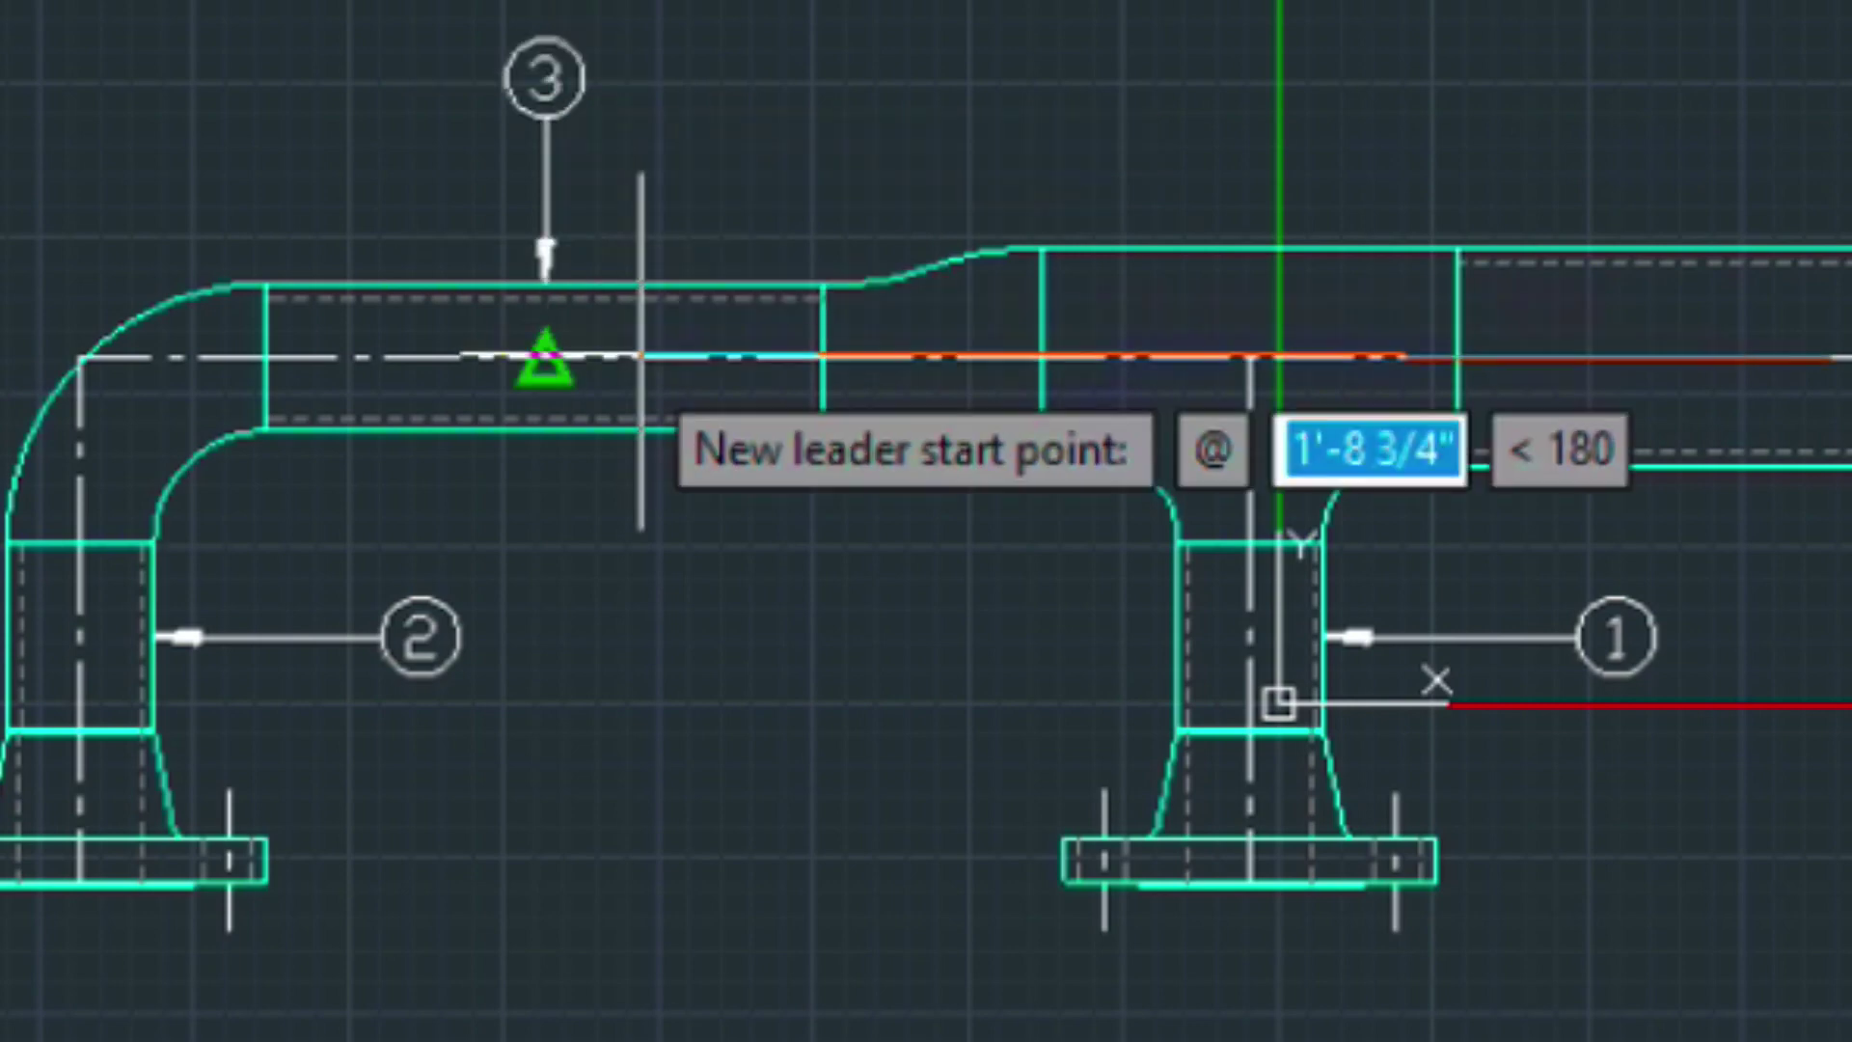
{"action": "key", "text": "Escape"}
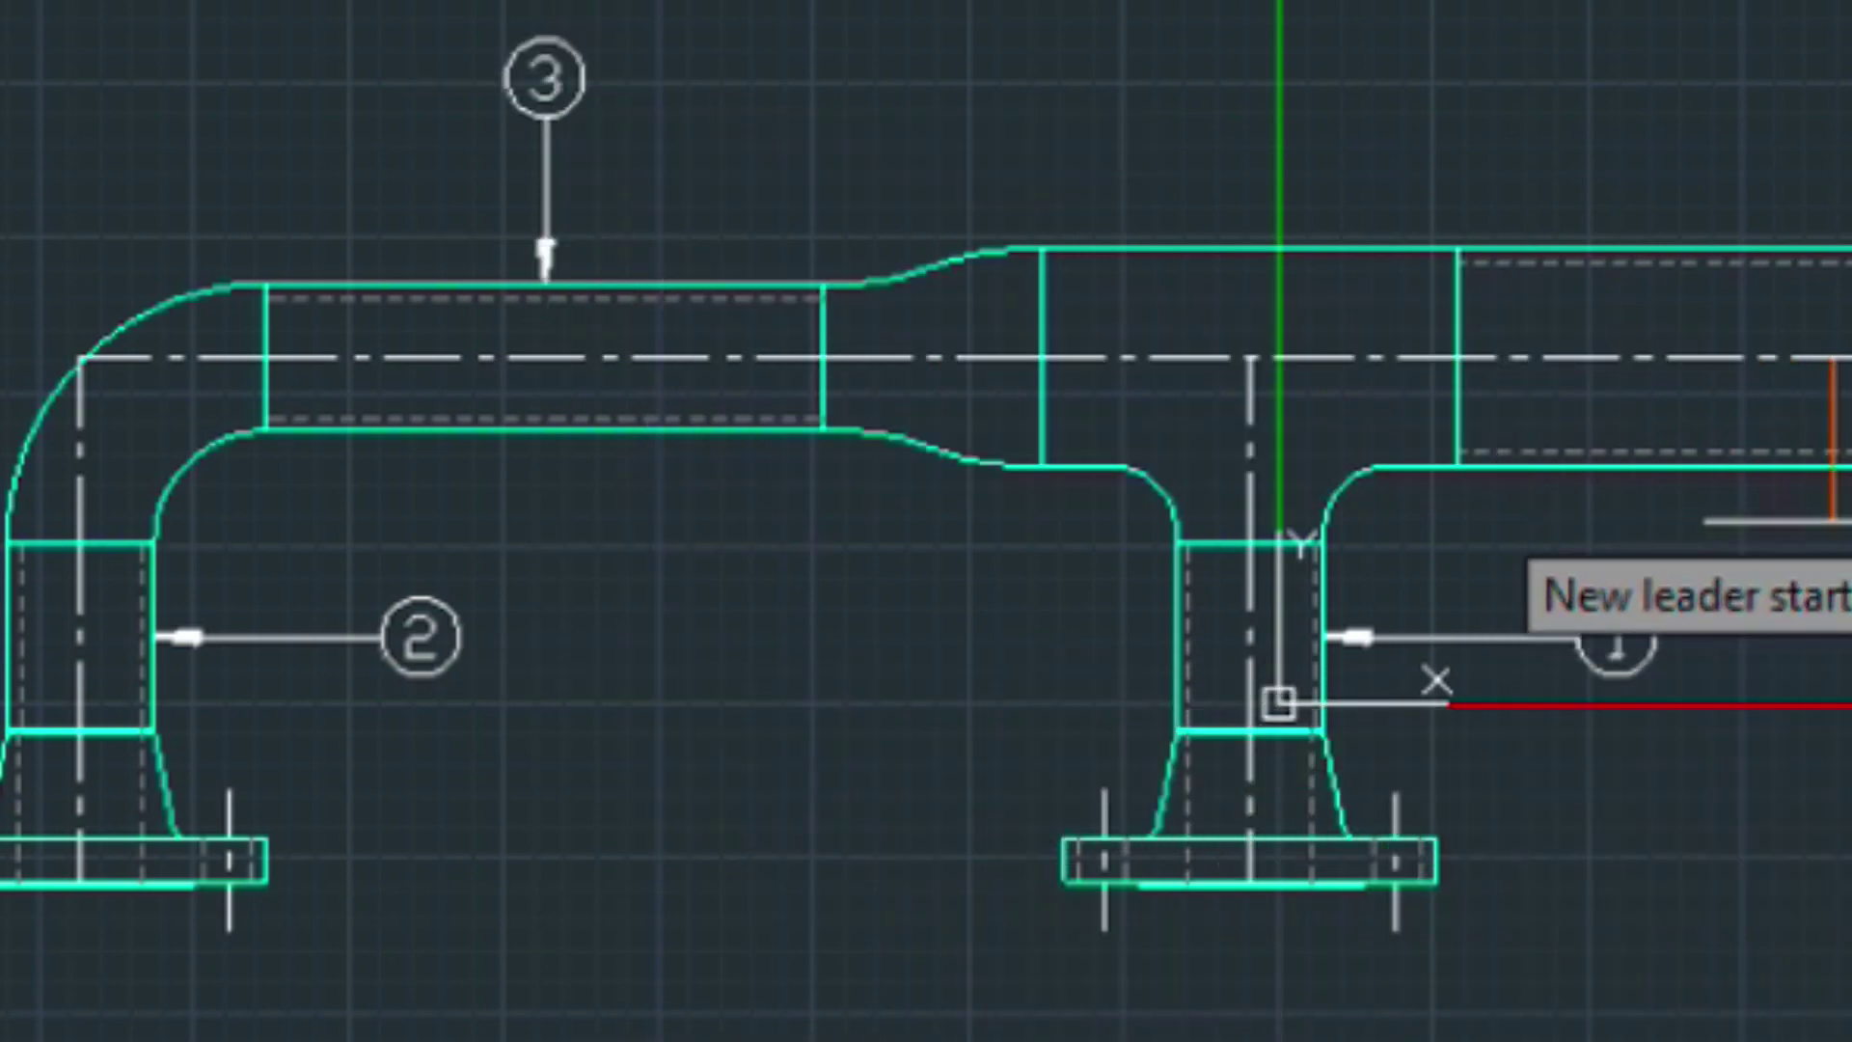
{"action": "left_click", "coordinate": [1278, 704]}
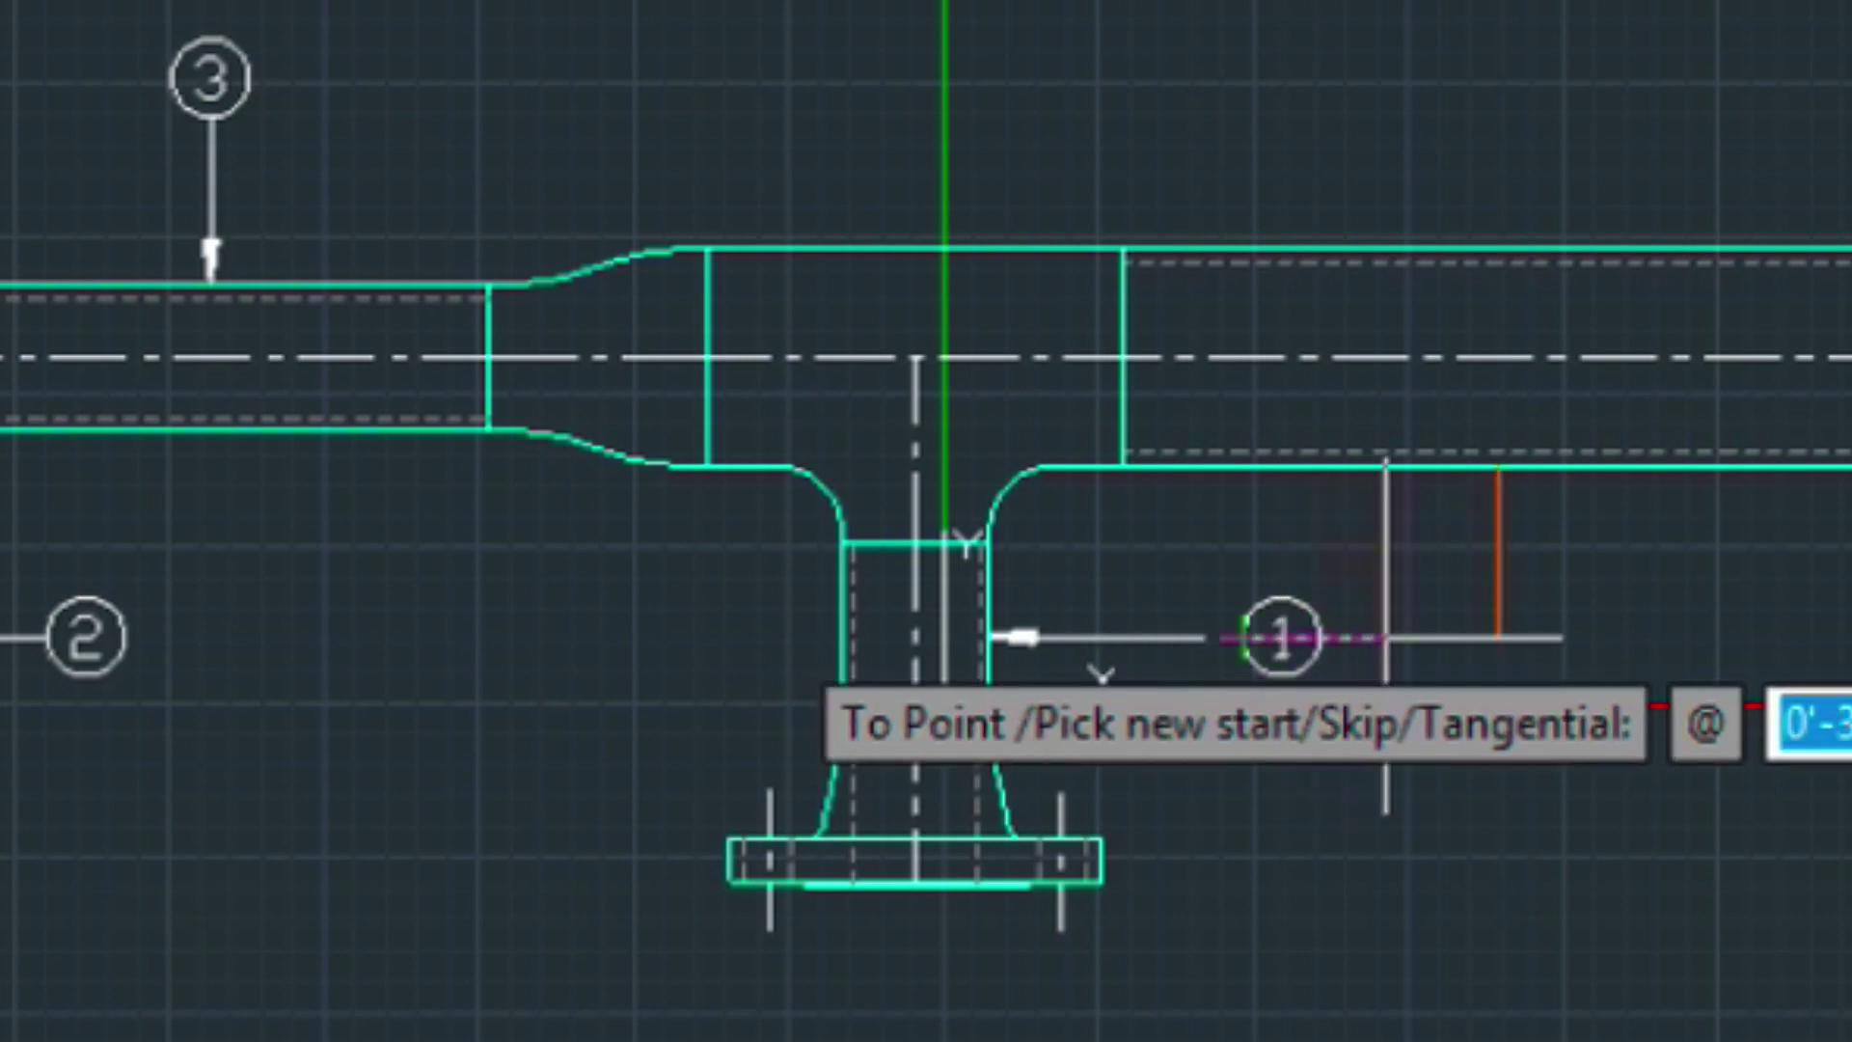
Finish balloon 4 below the right pipe and add balloon 5 above the left elbow
{"action": "left_click", "coordinate": [1495, 637]}
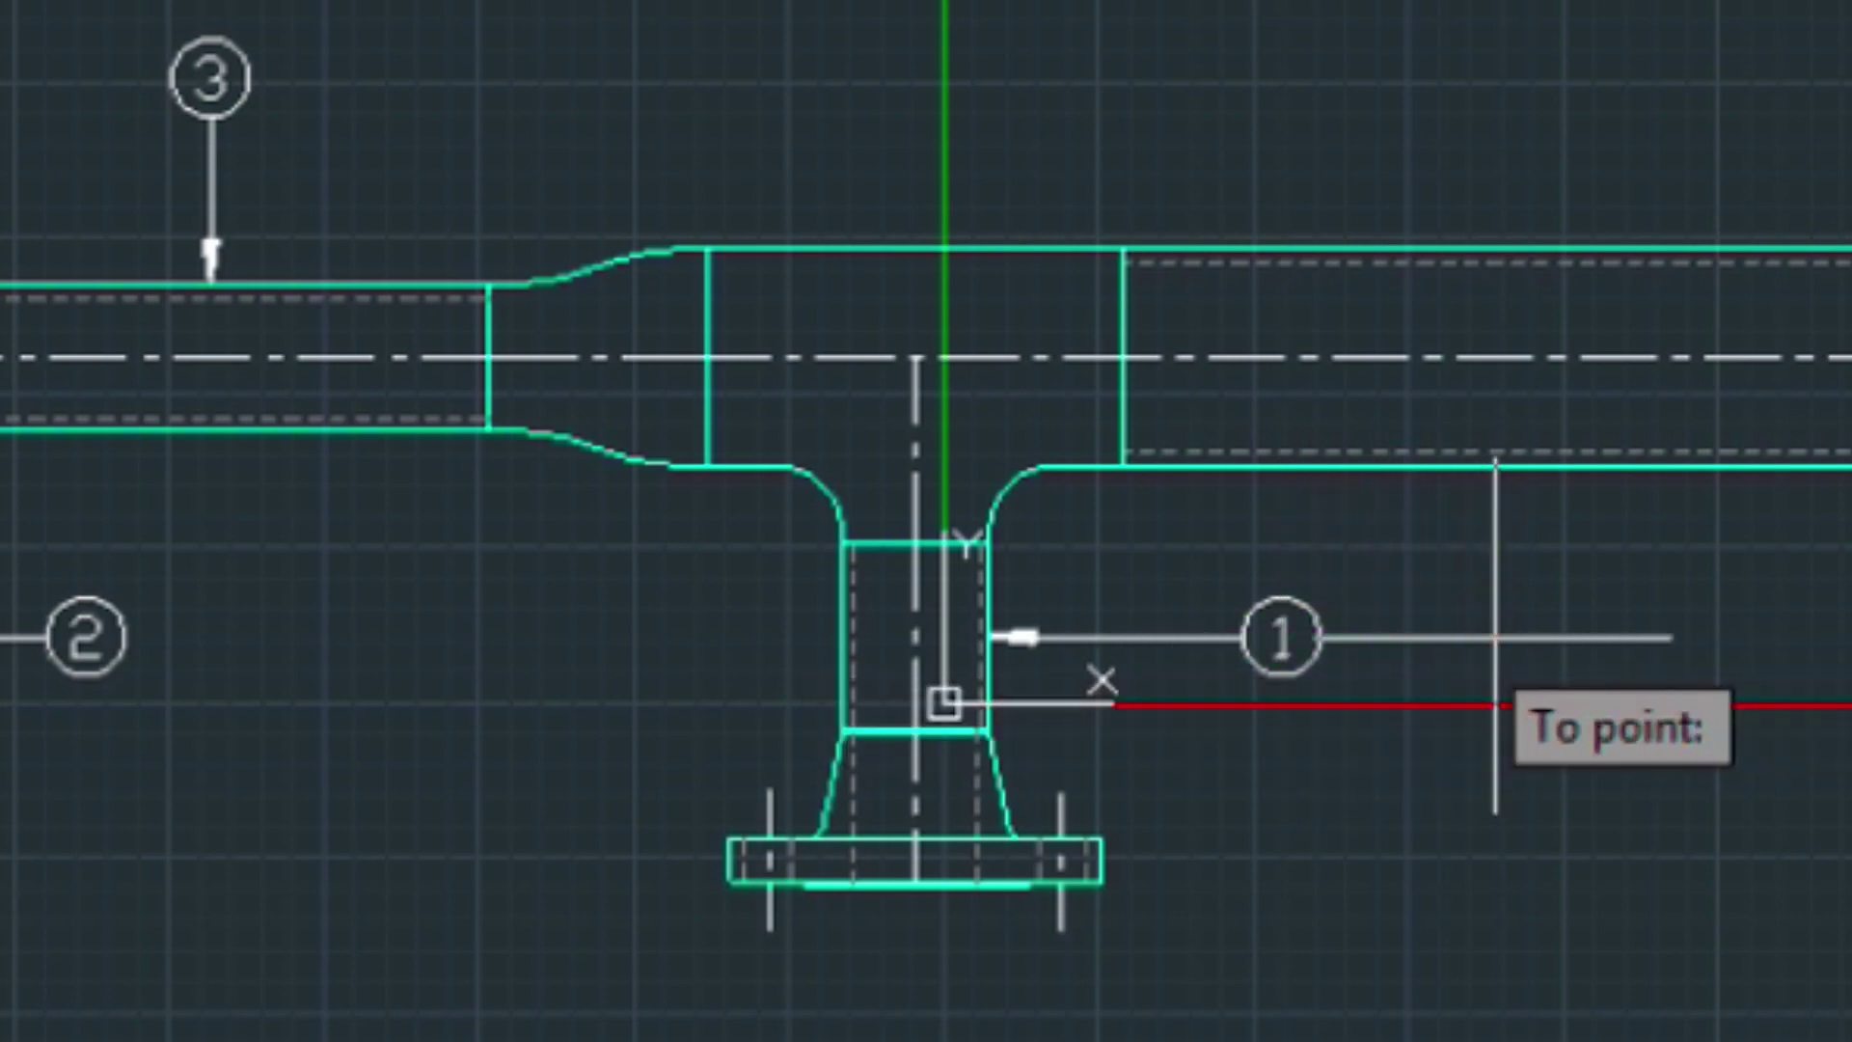
{"action": "key", "text": "Return"}
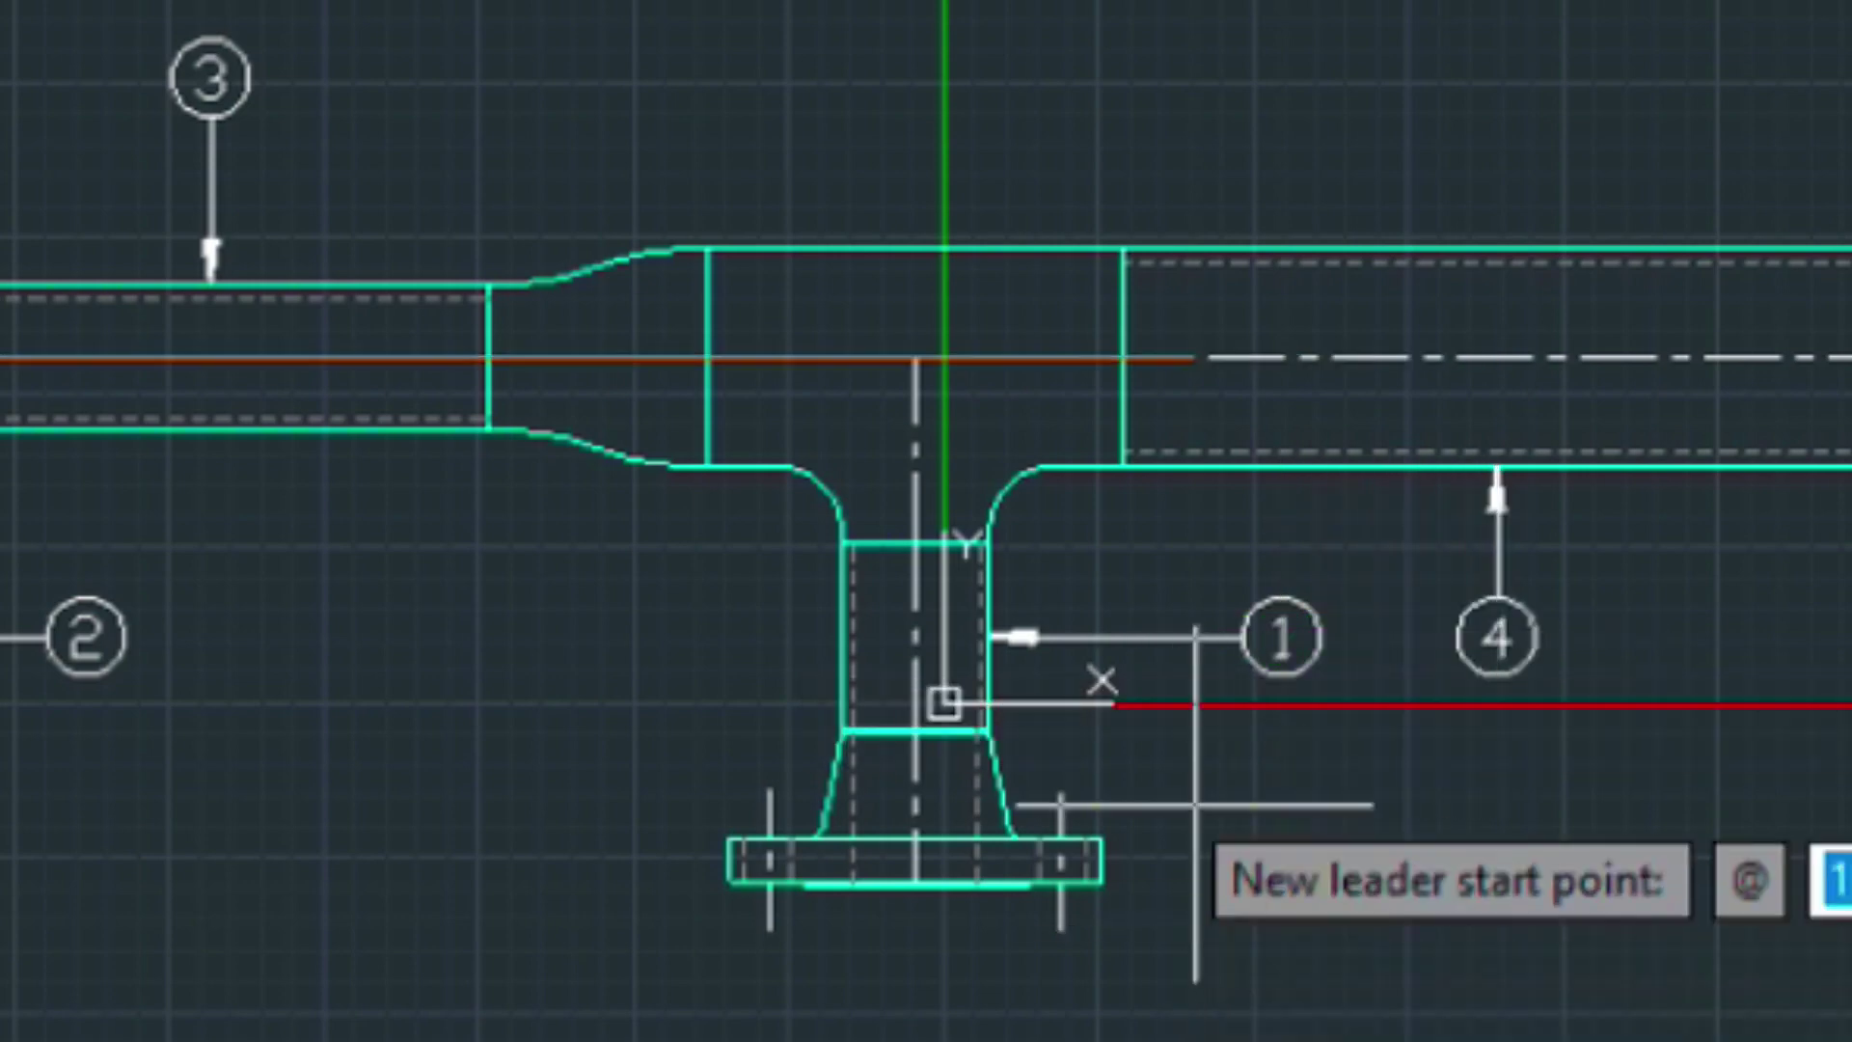
{"action": "middle_click_drag", "start_coordinate": [1251, 804], "coordinate": [1405, 803]}
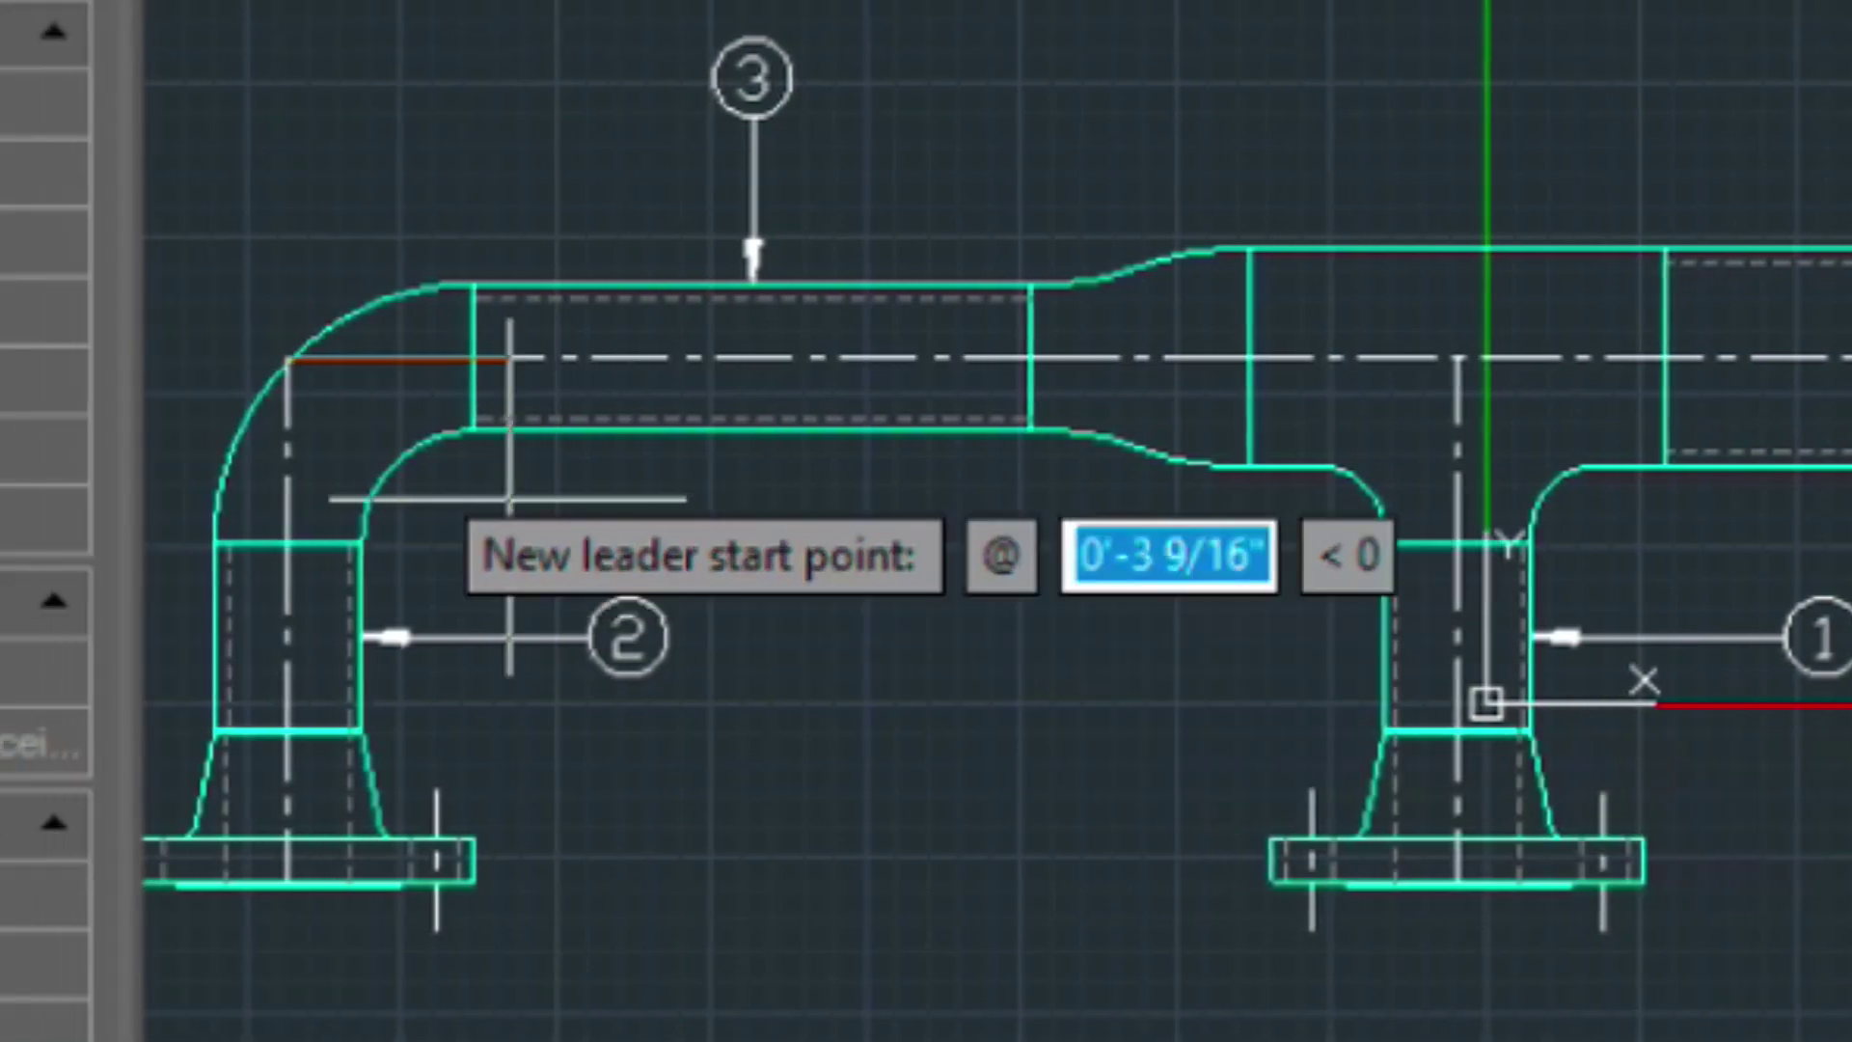
{"action": "left_click", "coordinate": [298, 360]}
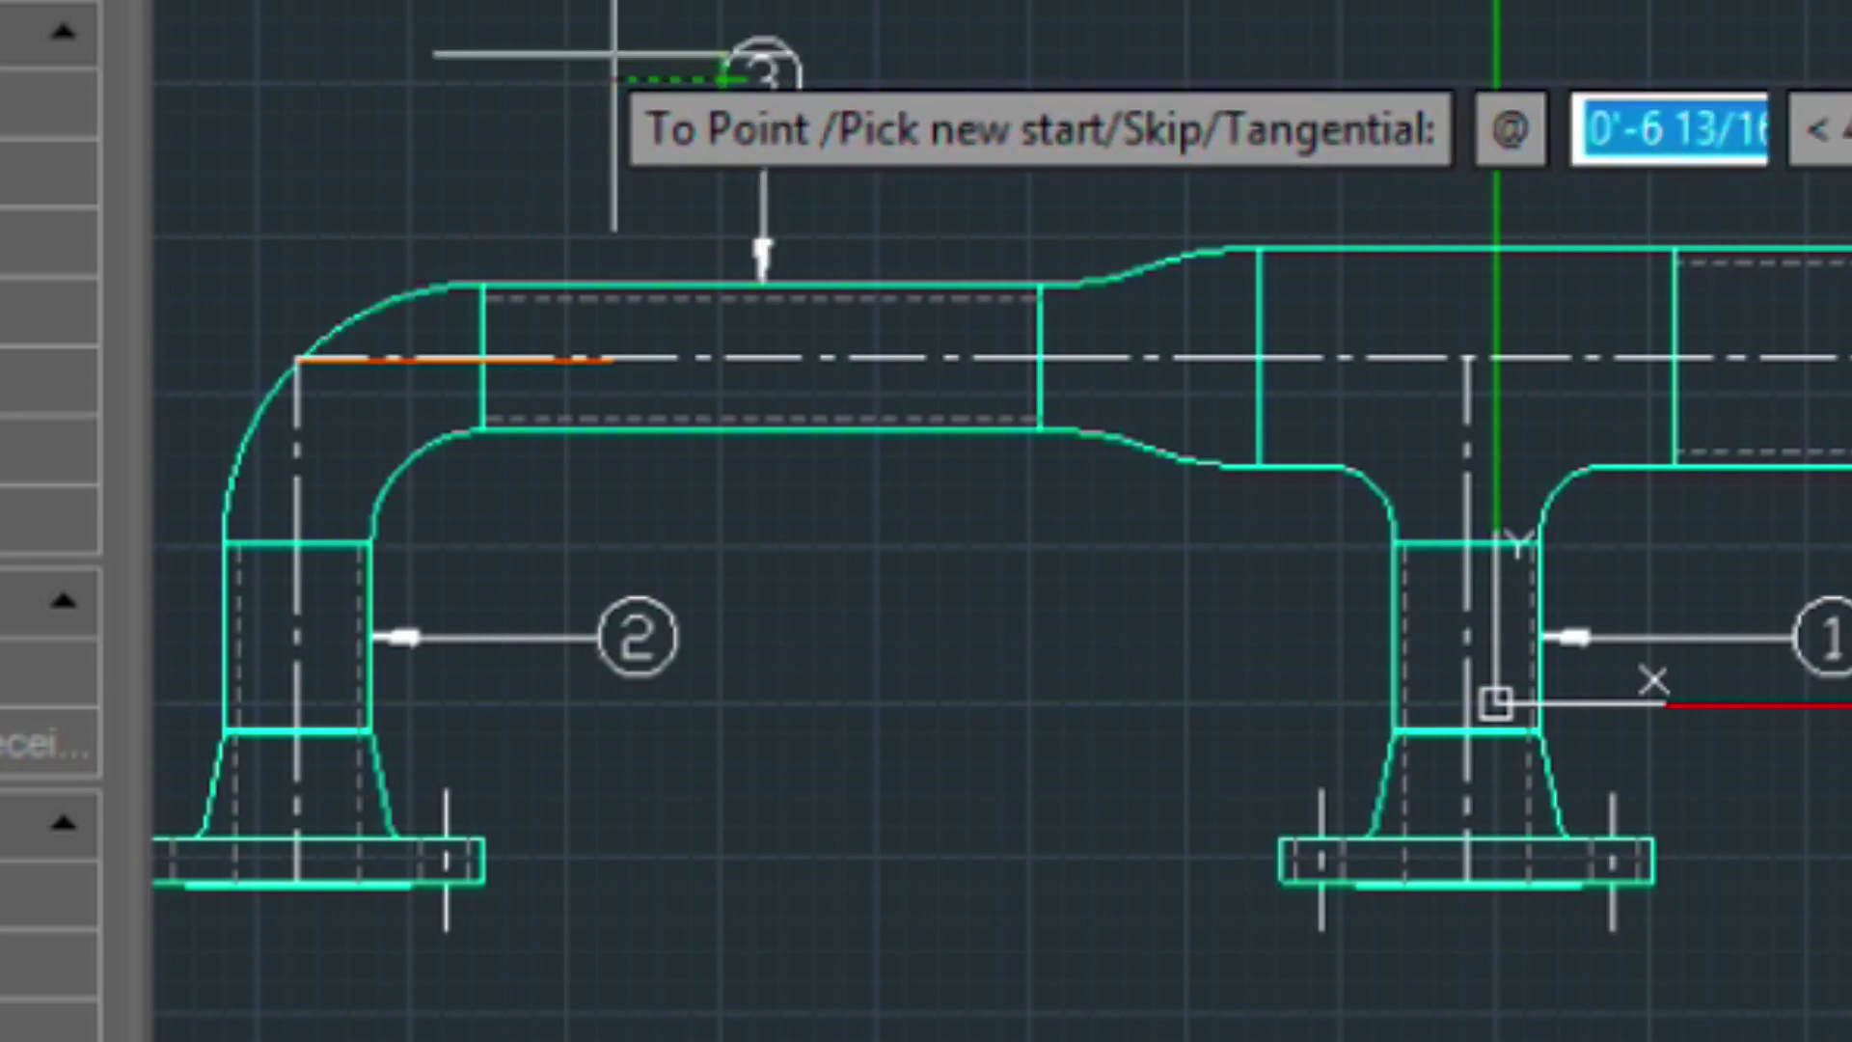
{"action": "left_click", "coordinate": [299, 79]}
{"action": "key", "text": "Return"}
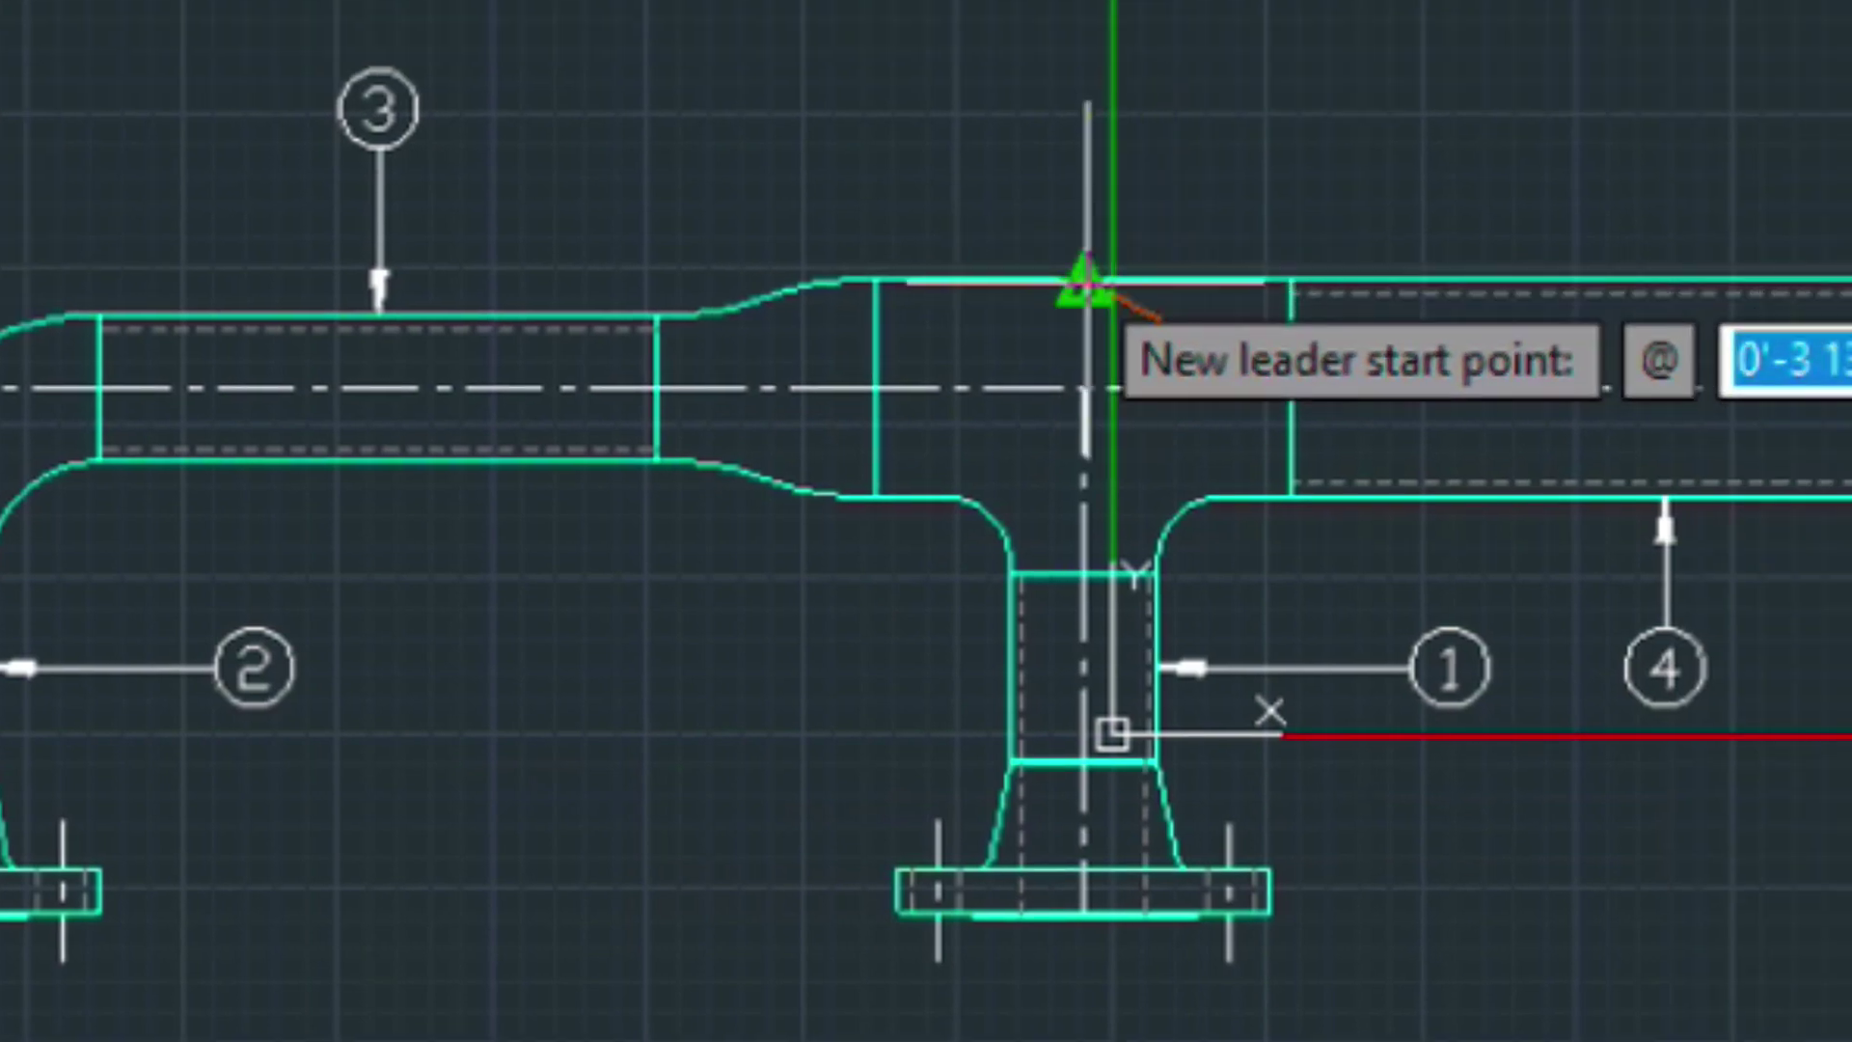
Add balloon 6 above the tee and balloon 7 below the reducer
{"action": "left_click", "coordinate": [1085, 282]}
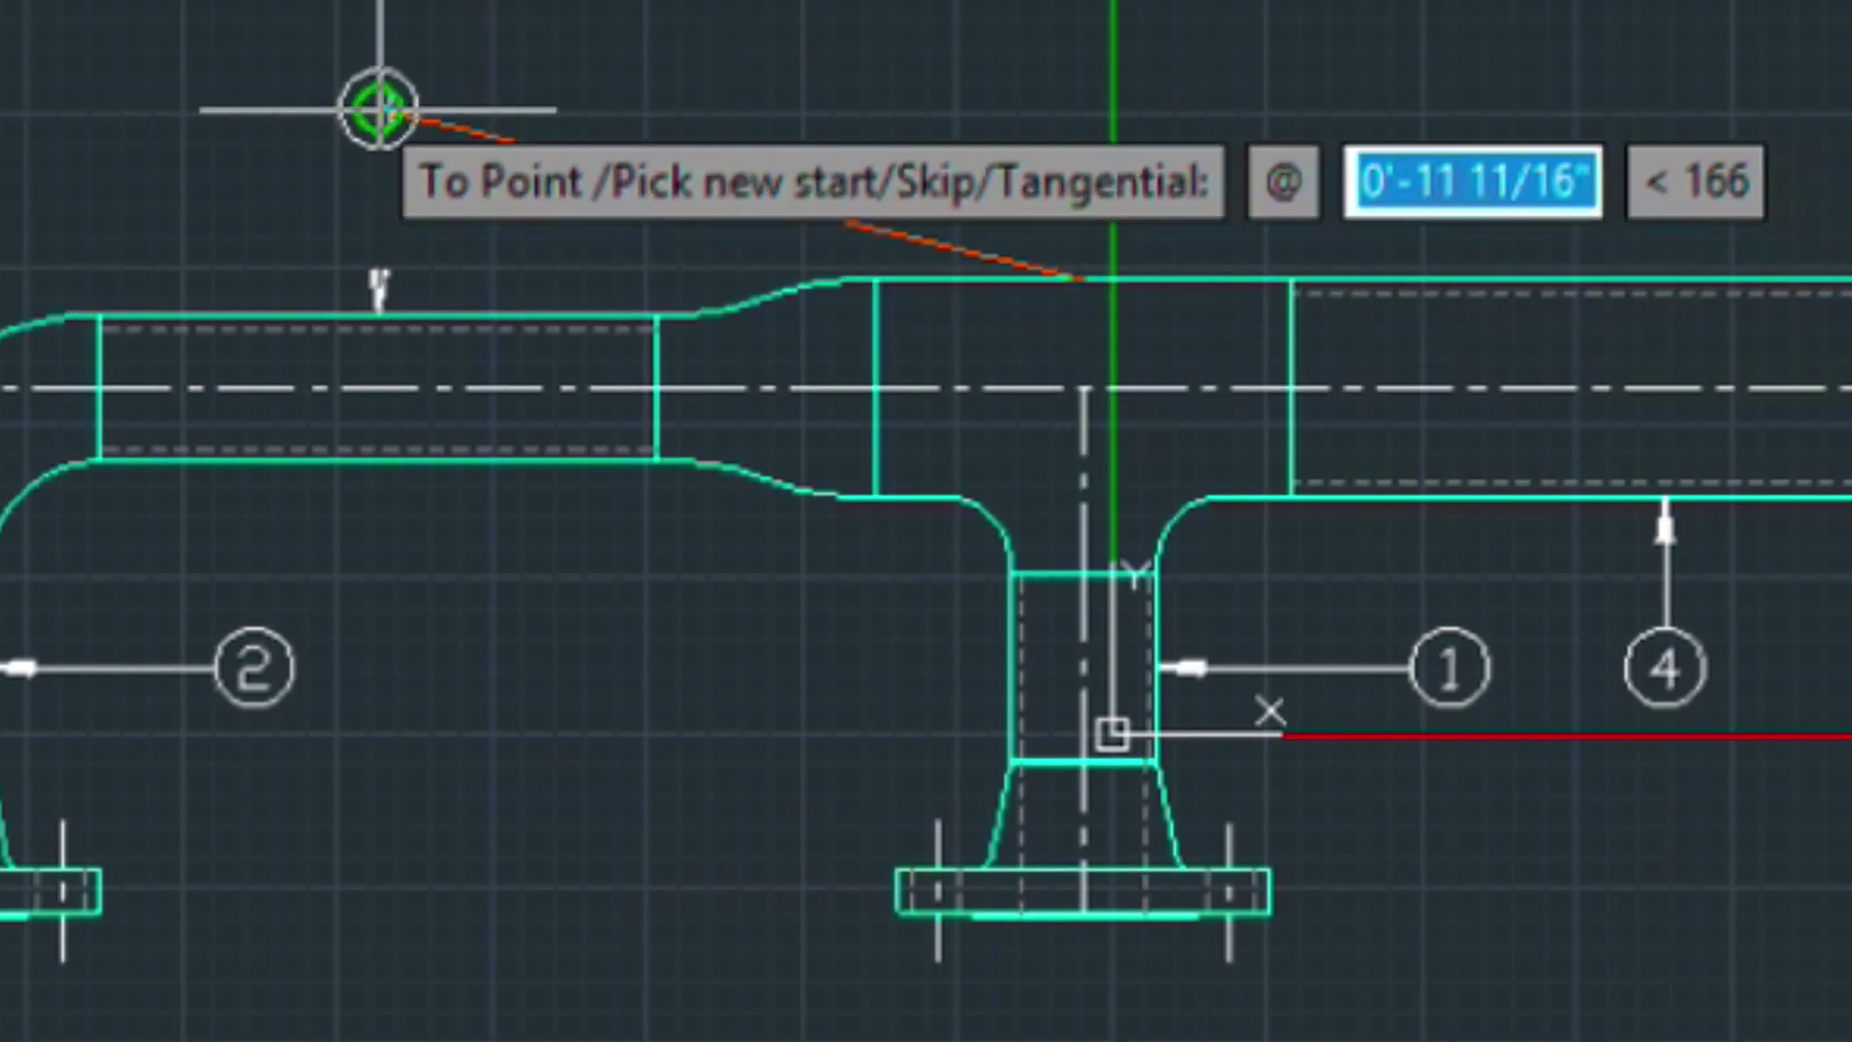
{"action": "left_click", "coordinate": [380, 109]}
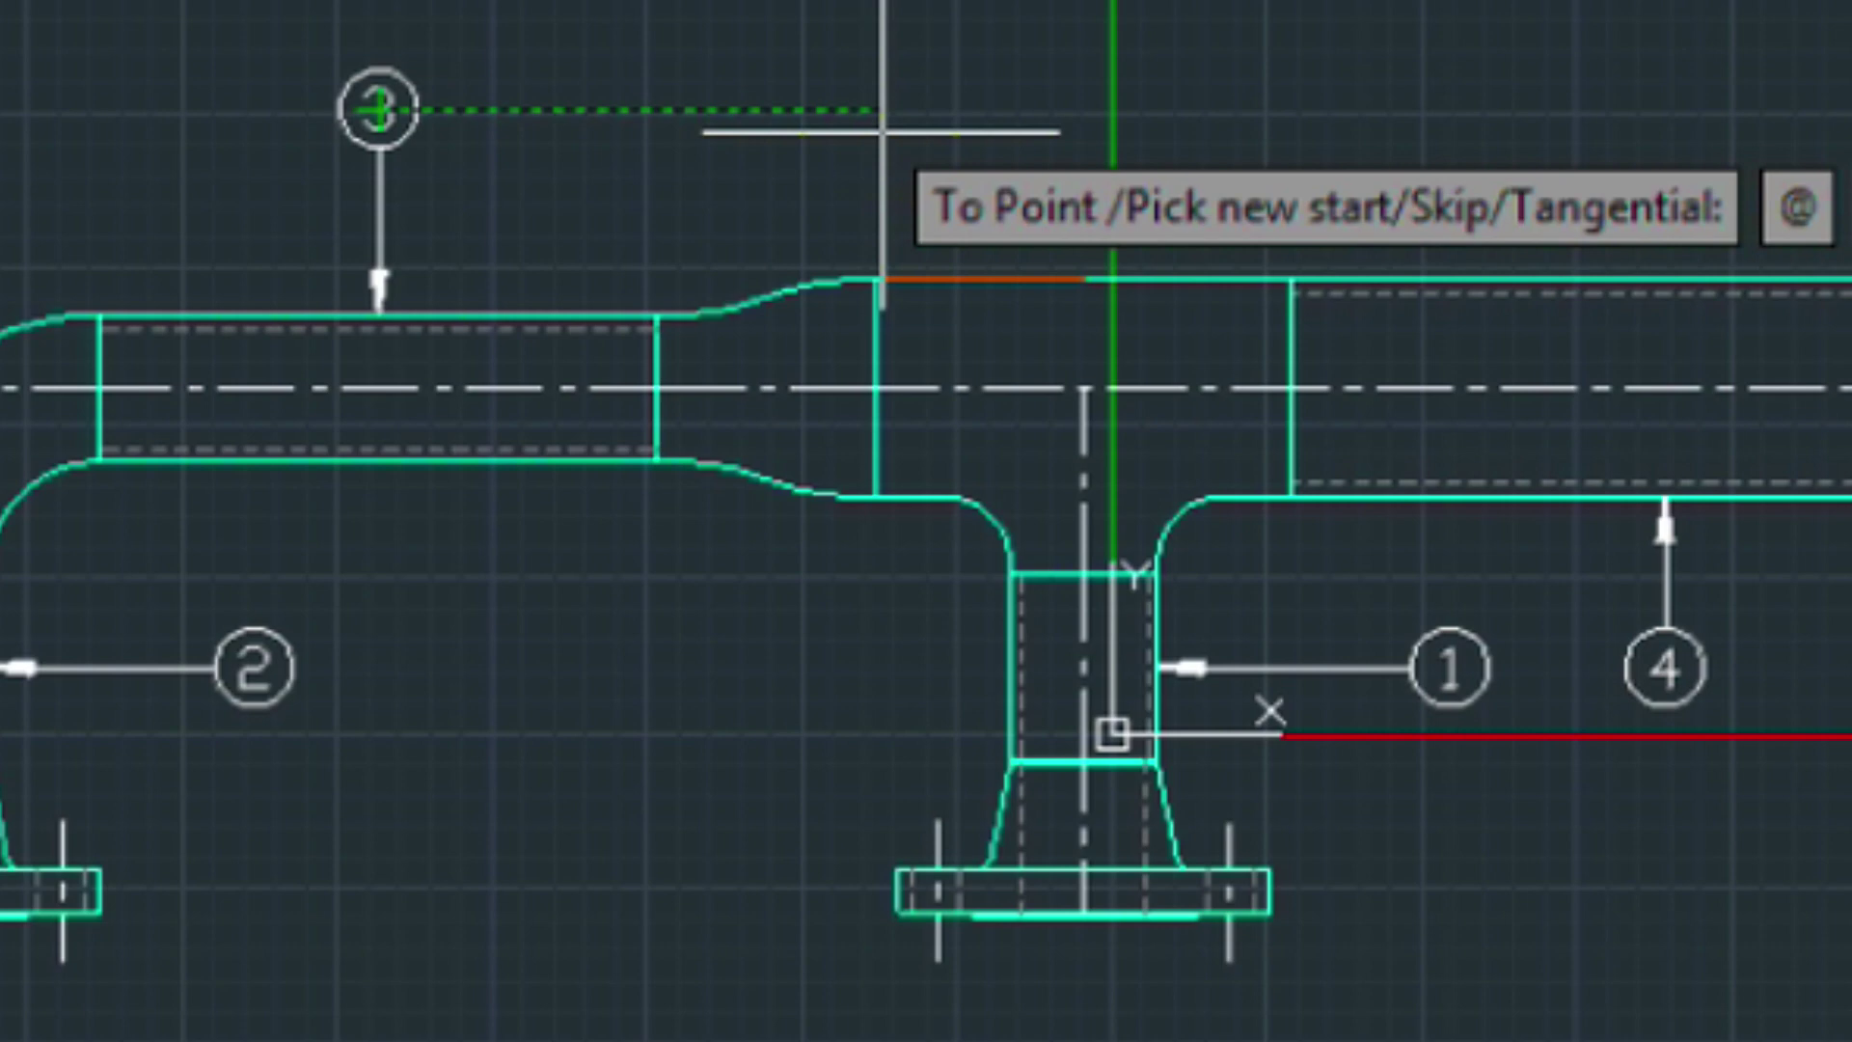
{"action": "left_click", "coordinate": [1090, 109]}
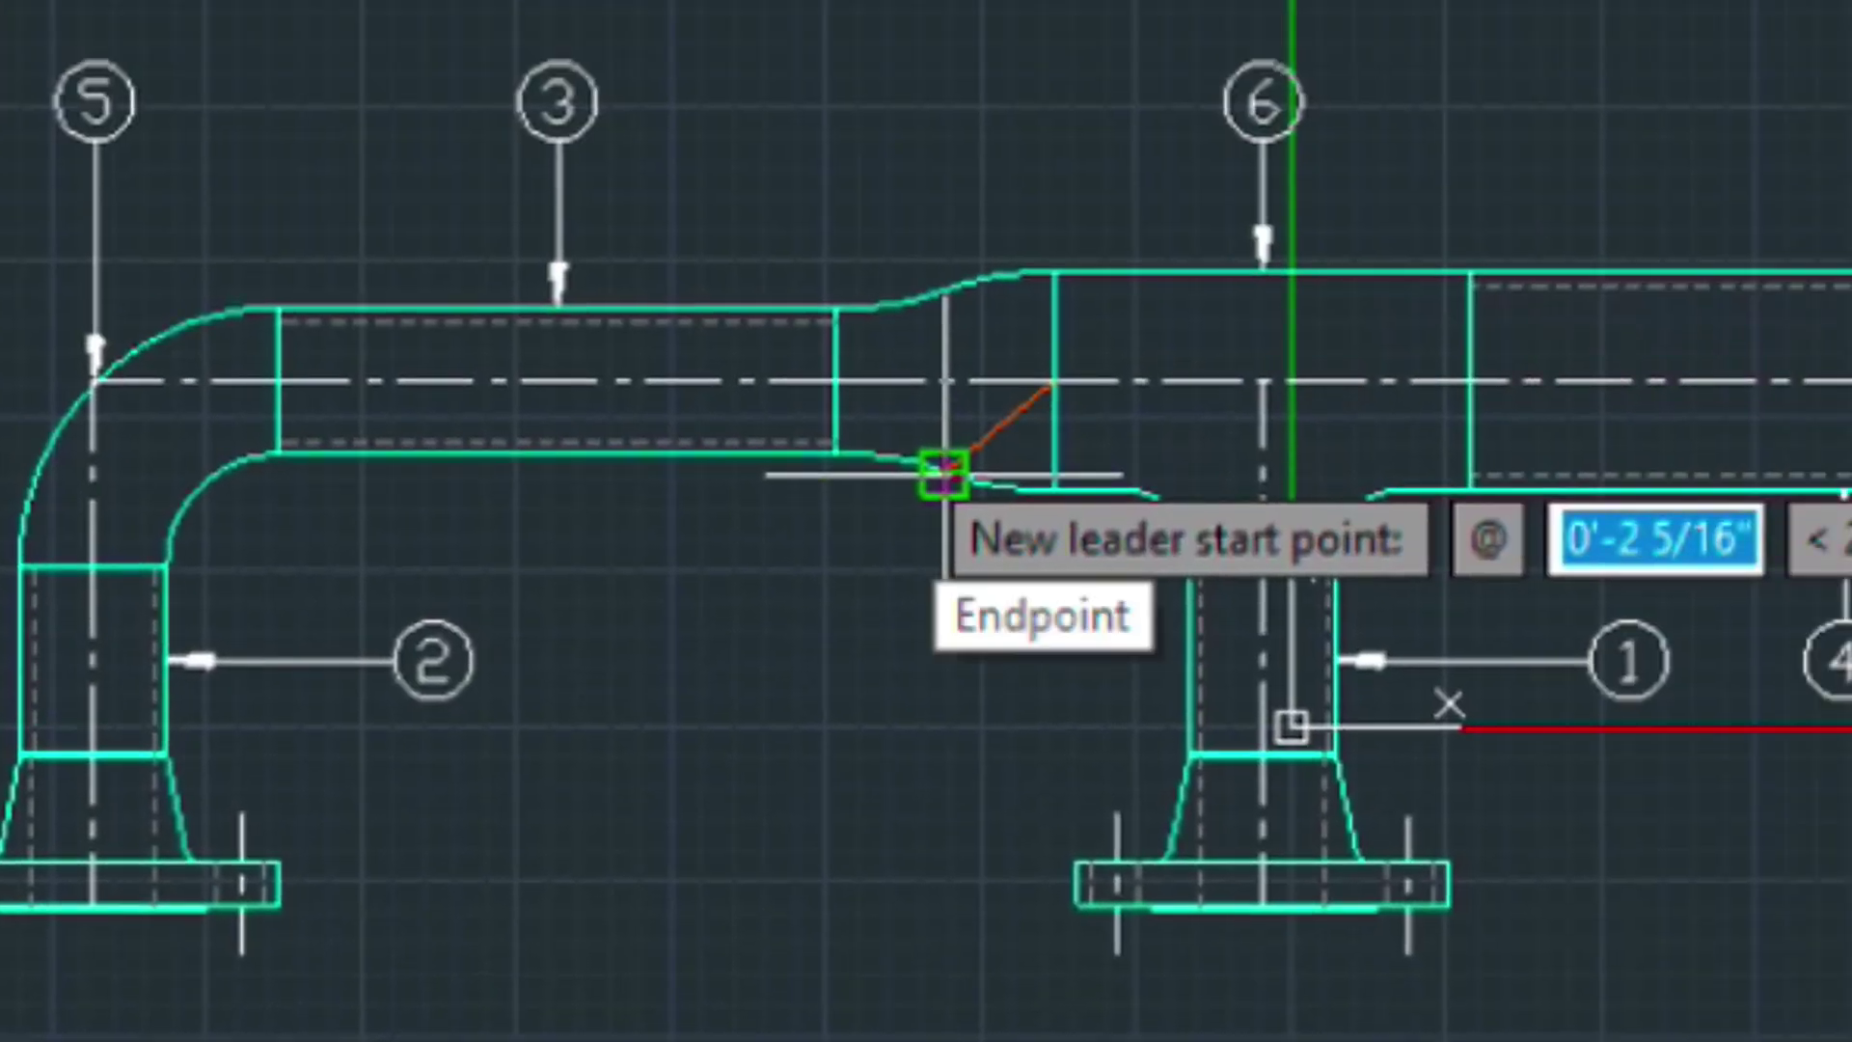
{"action": "left_click", "coordinate": [944, 473]}
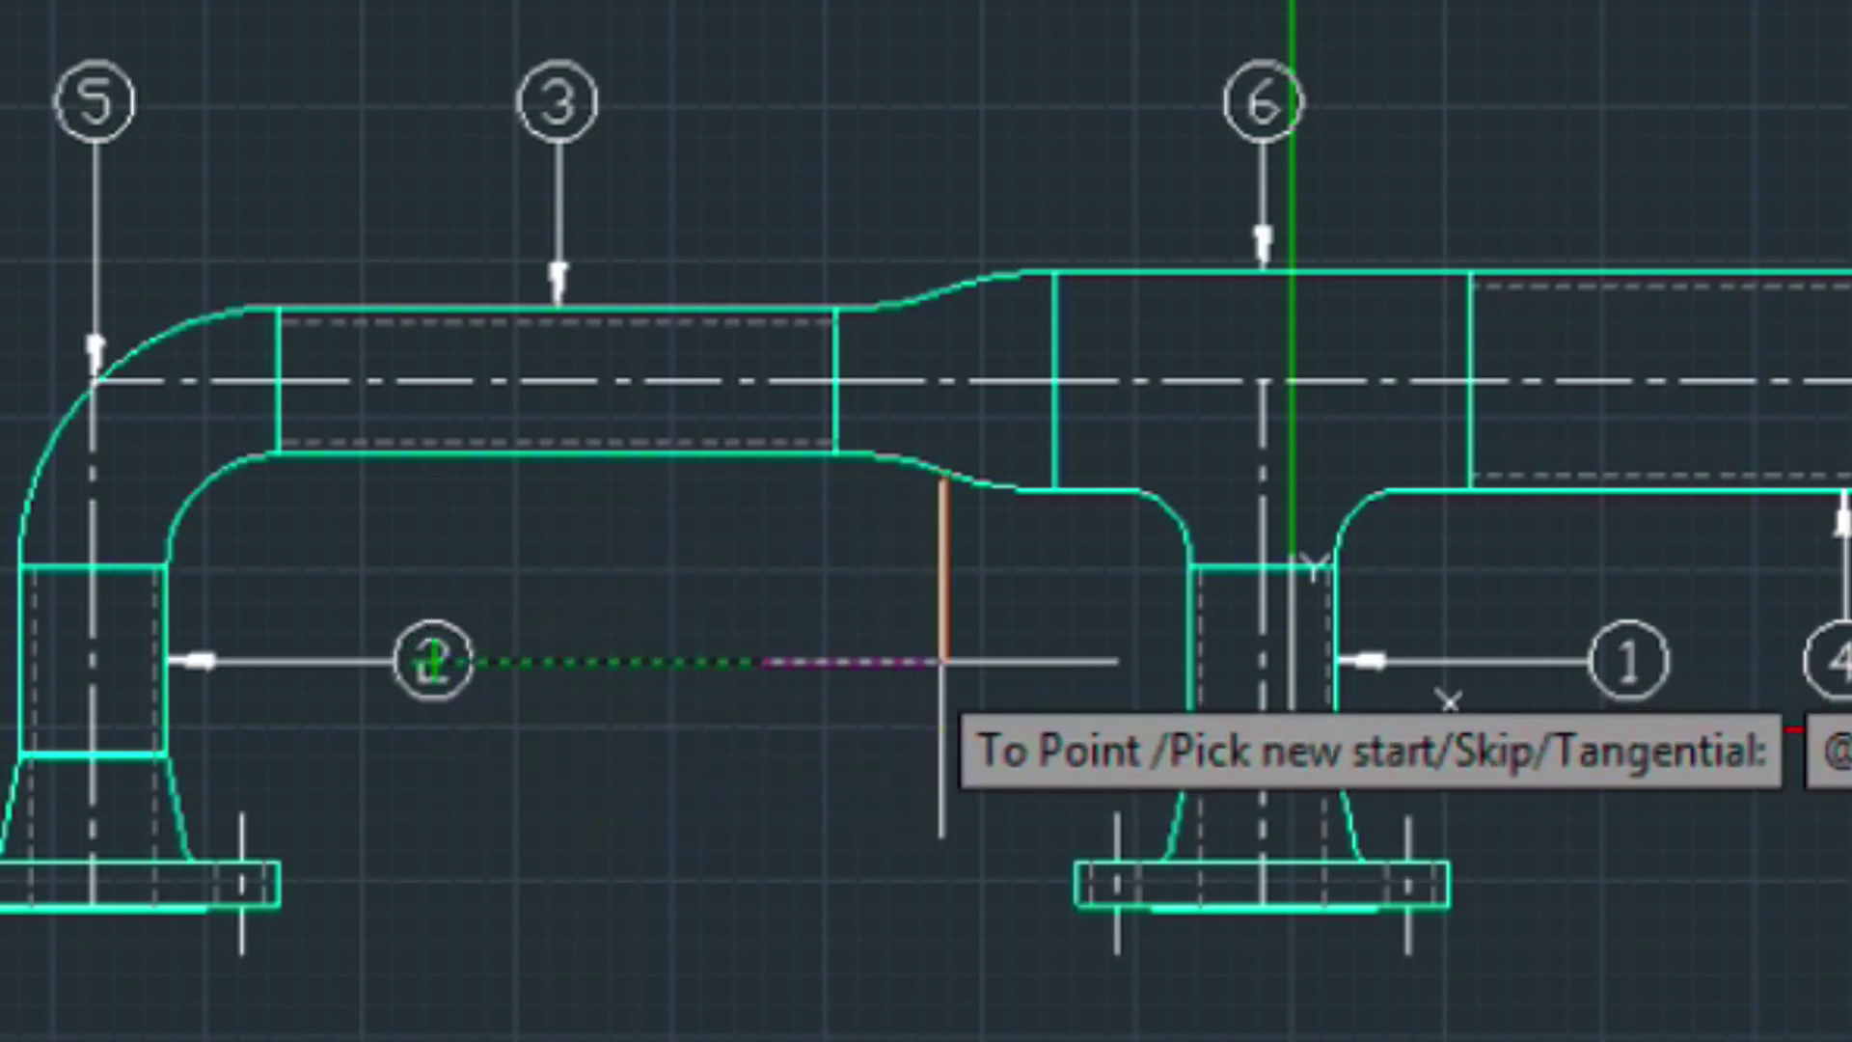
{"action": "left_click", "coordinate": [941, 661]}
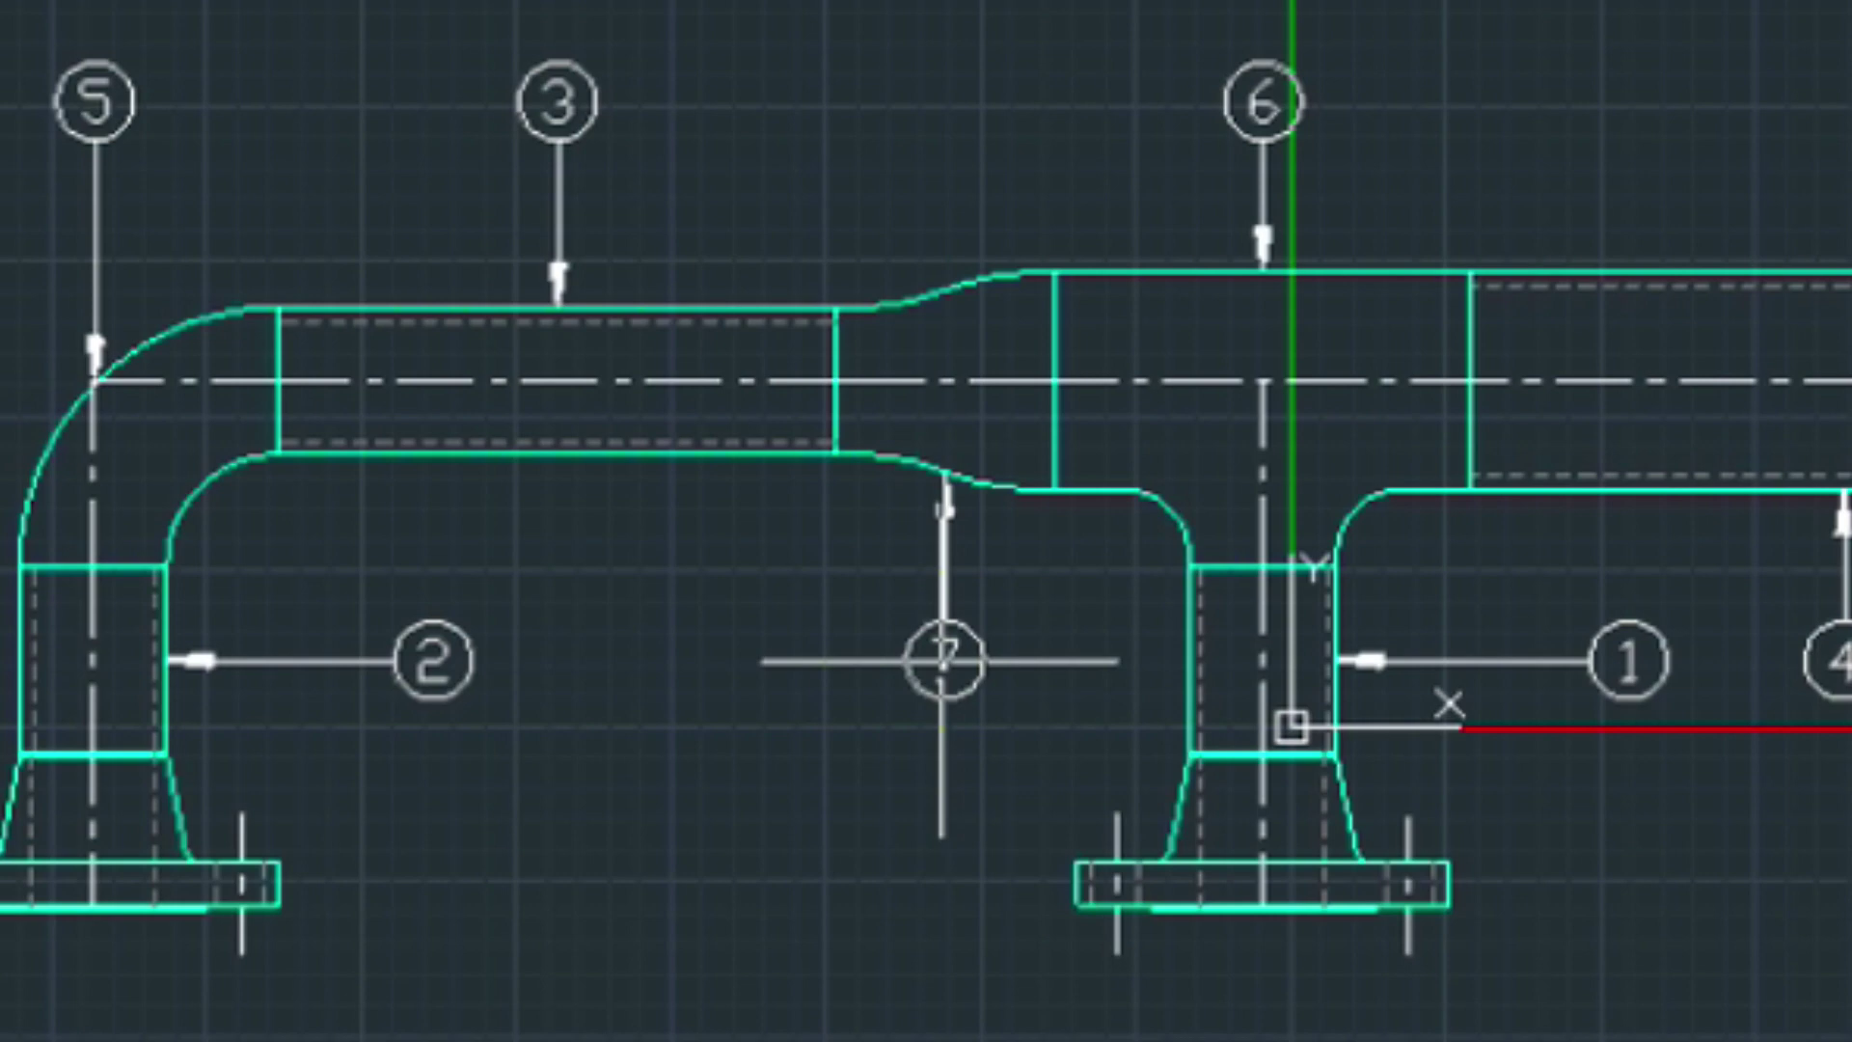
{"action": "key", "text": "Return"}
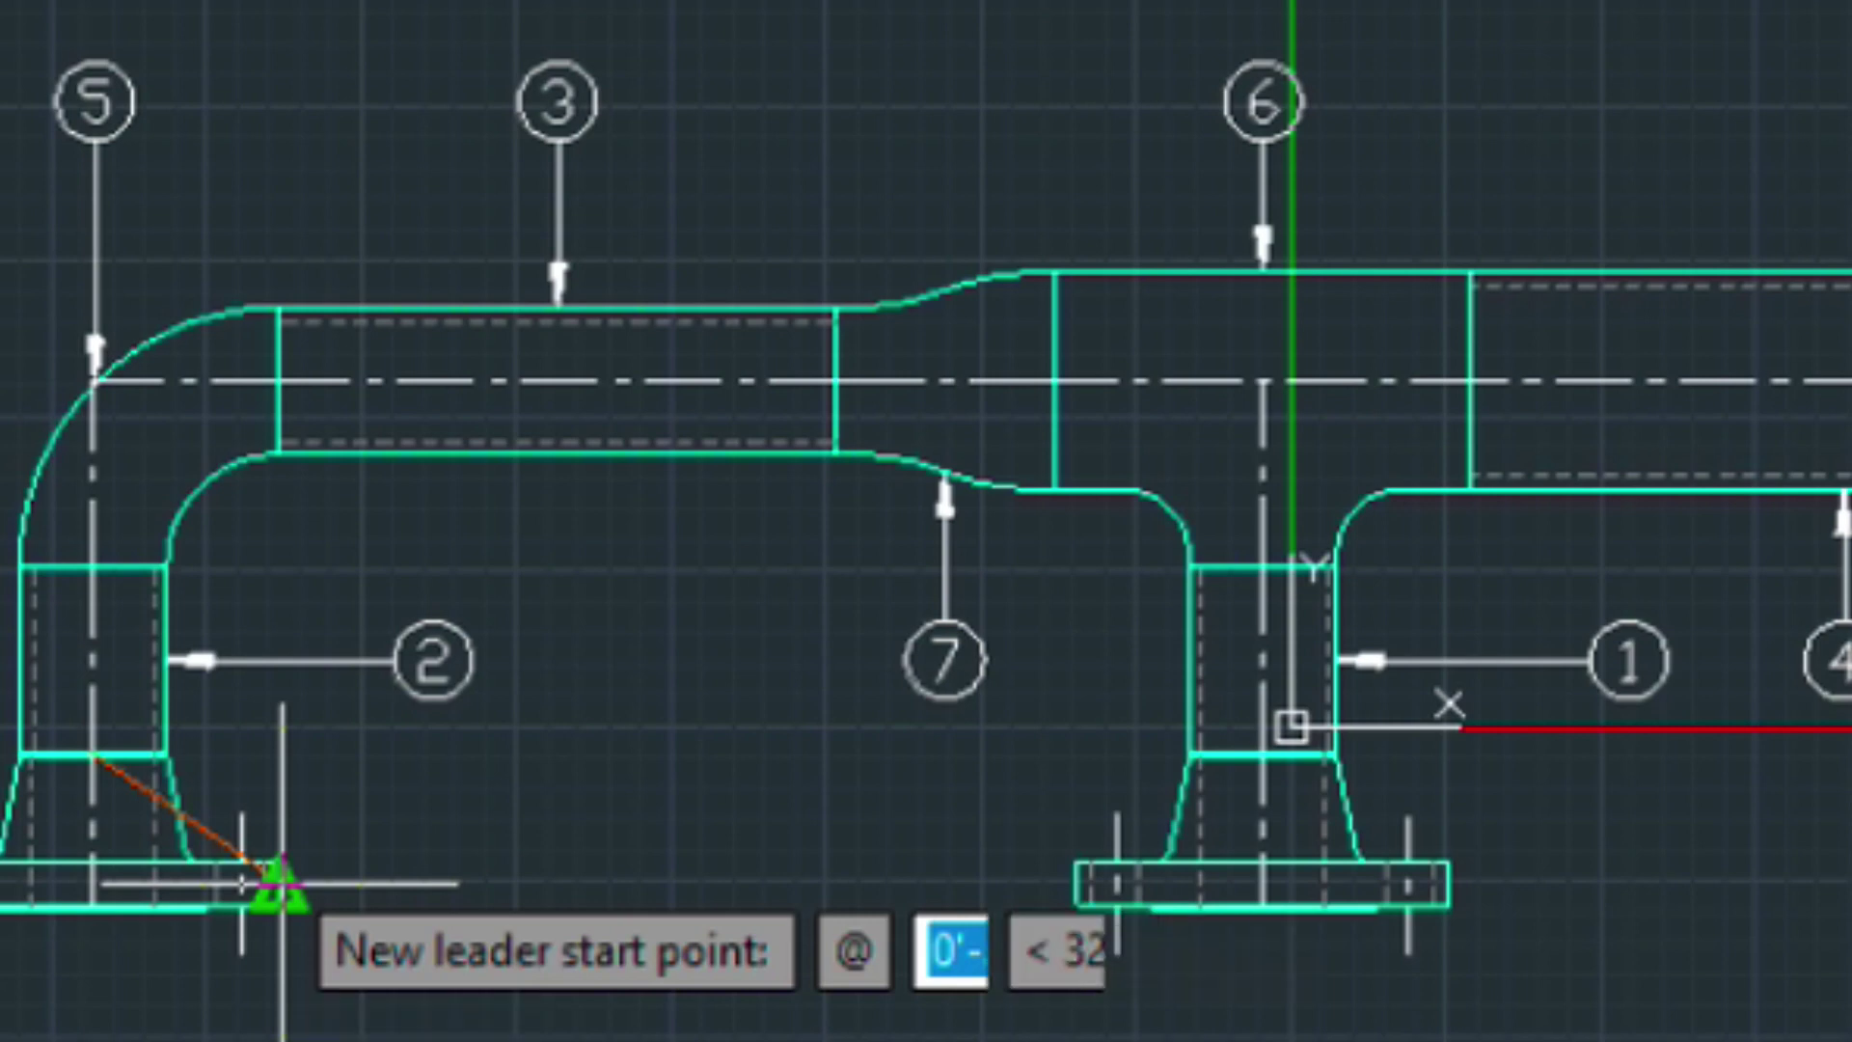
Add balloons 8, 9 and 10 to the left flange, lower flange and right pipe end
{"action": "left_click", "coordinate": [280, 881]}
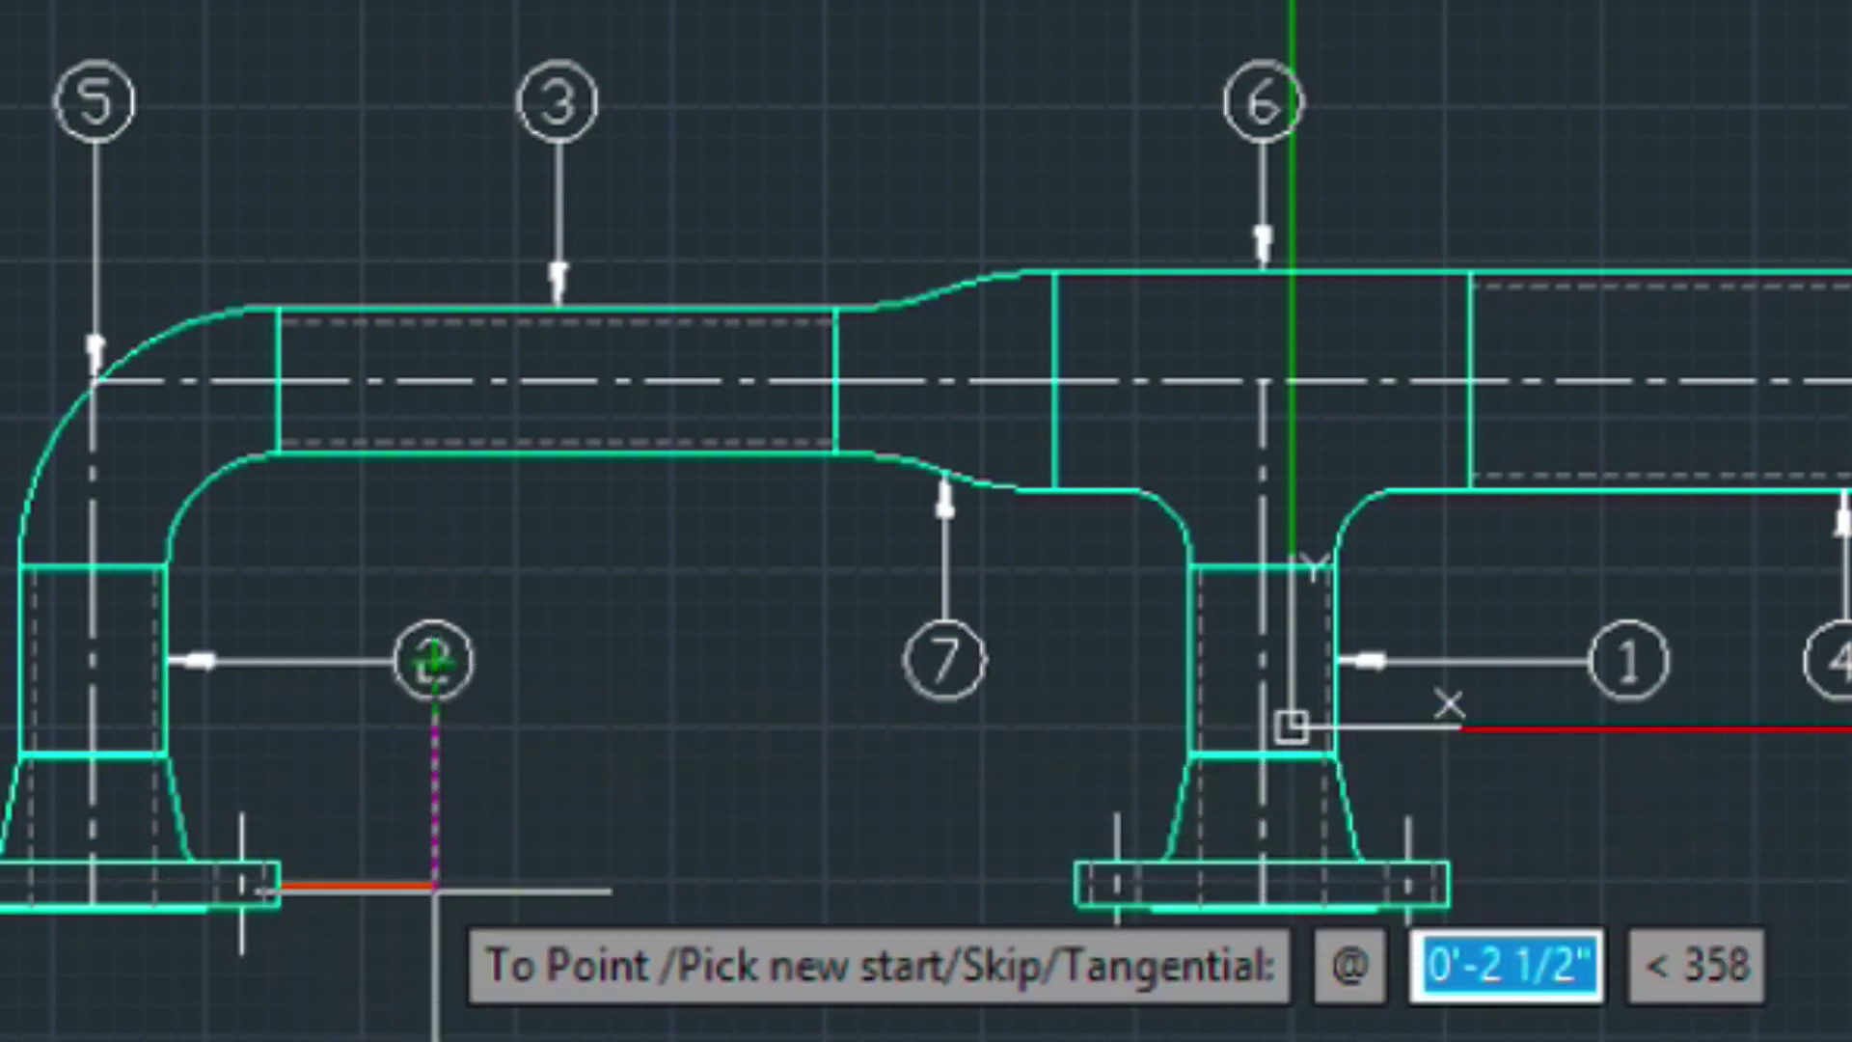
{"action": "left_click", "coordinate": [435, 889]}
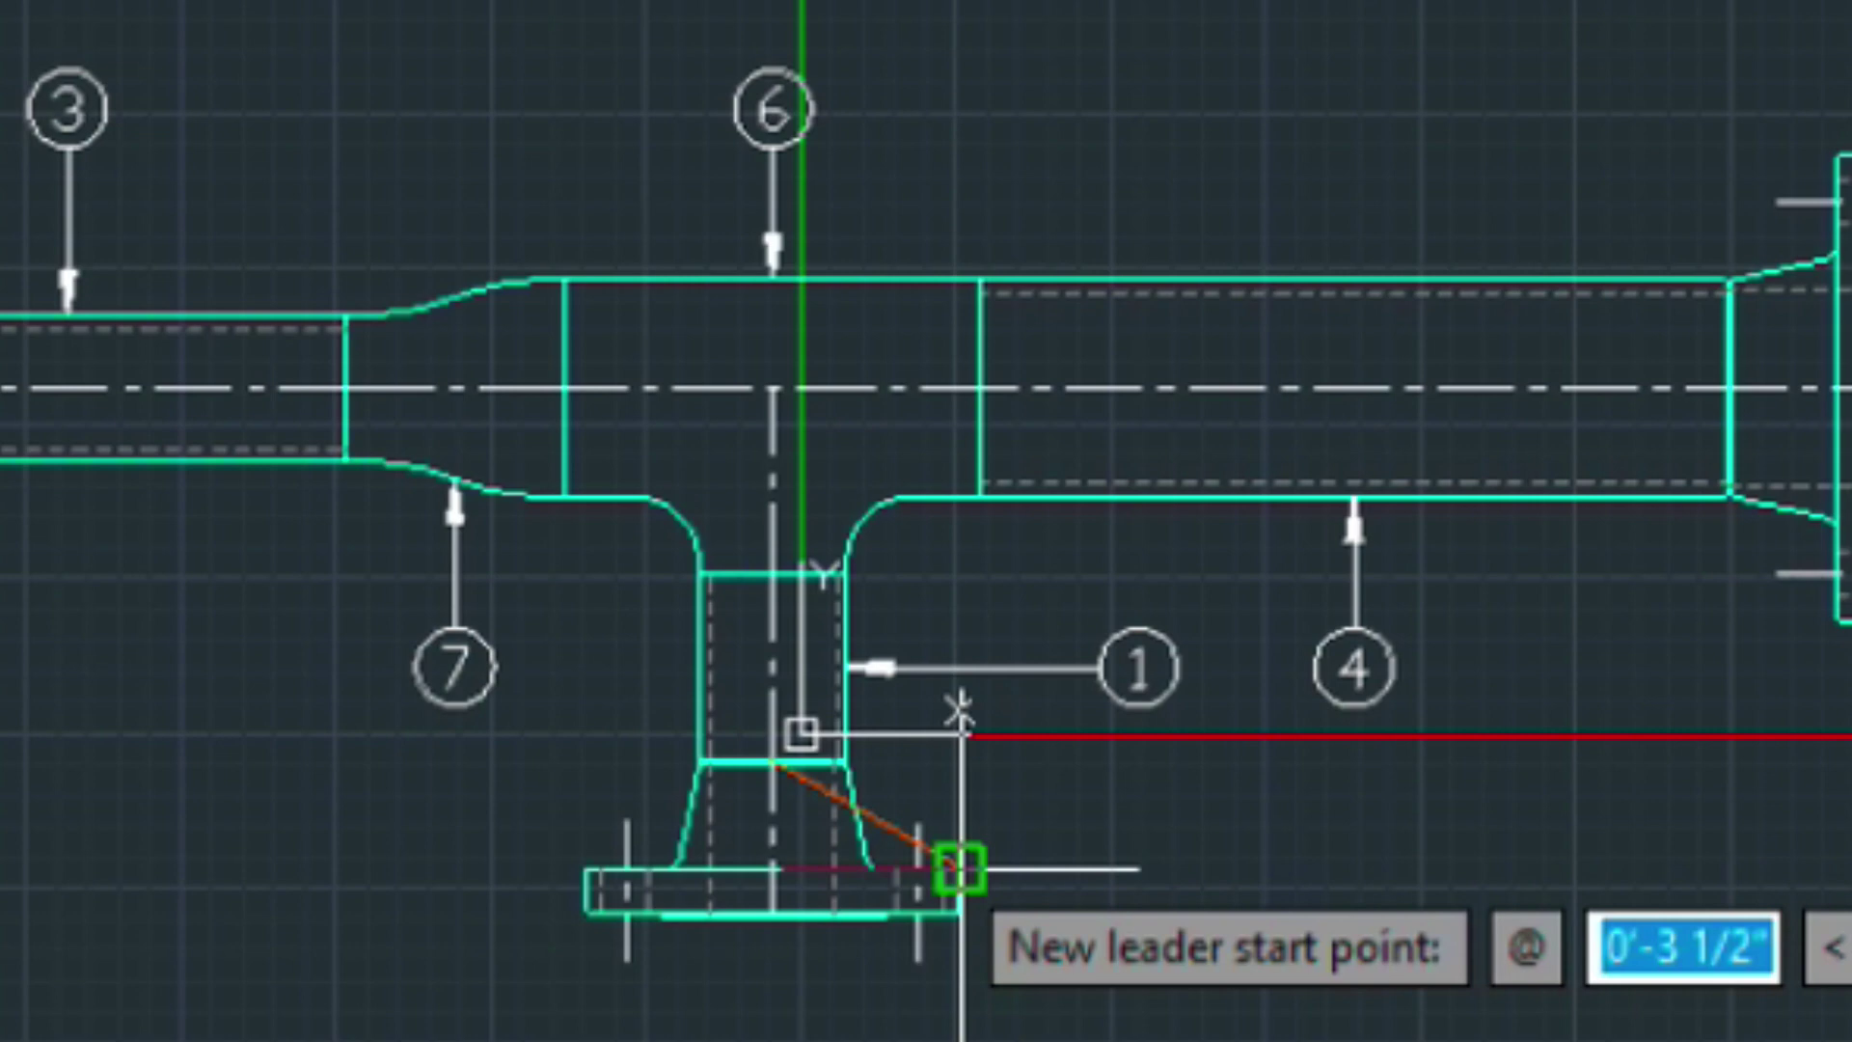
{"action": "left_click", "coordinate": [960, 868]}
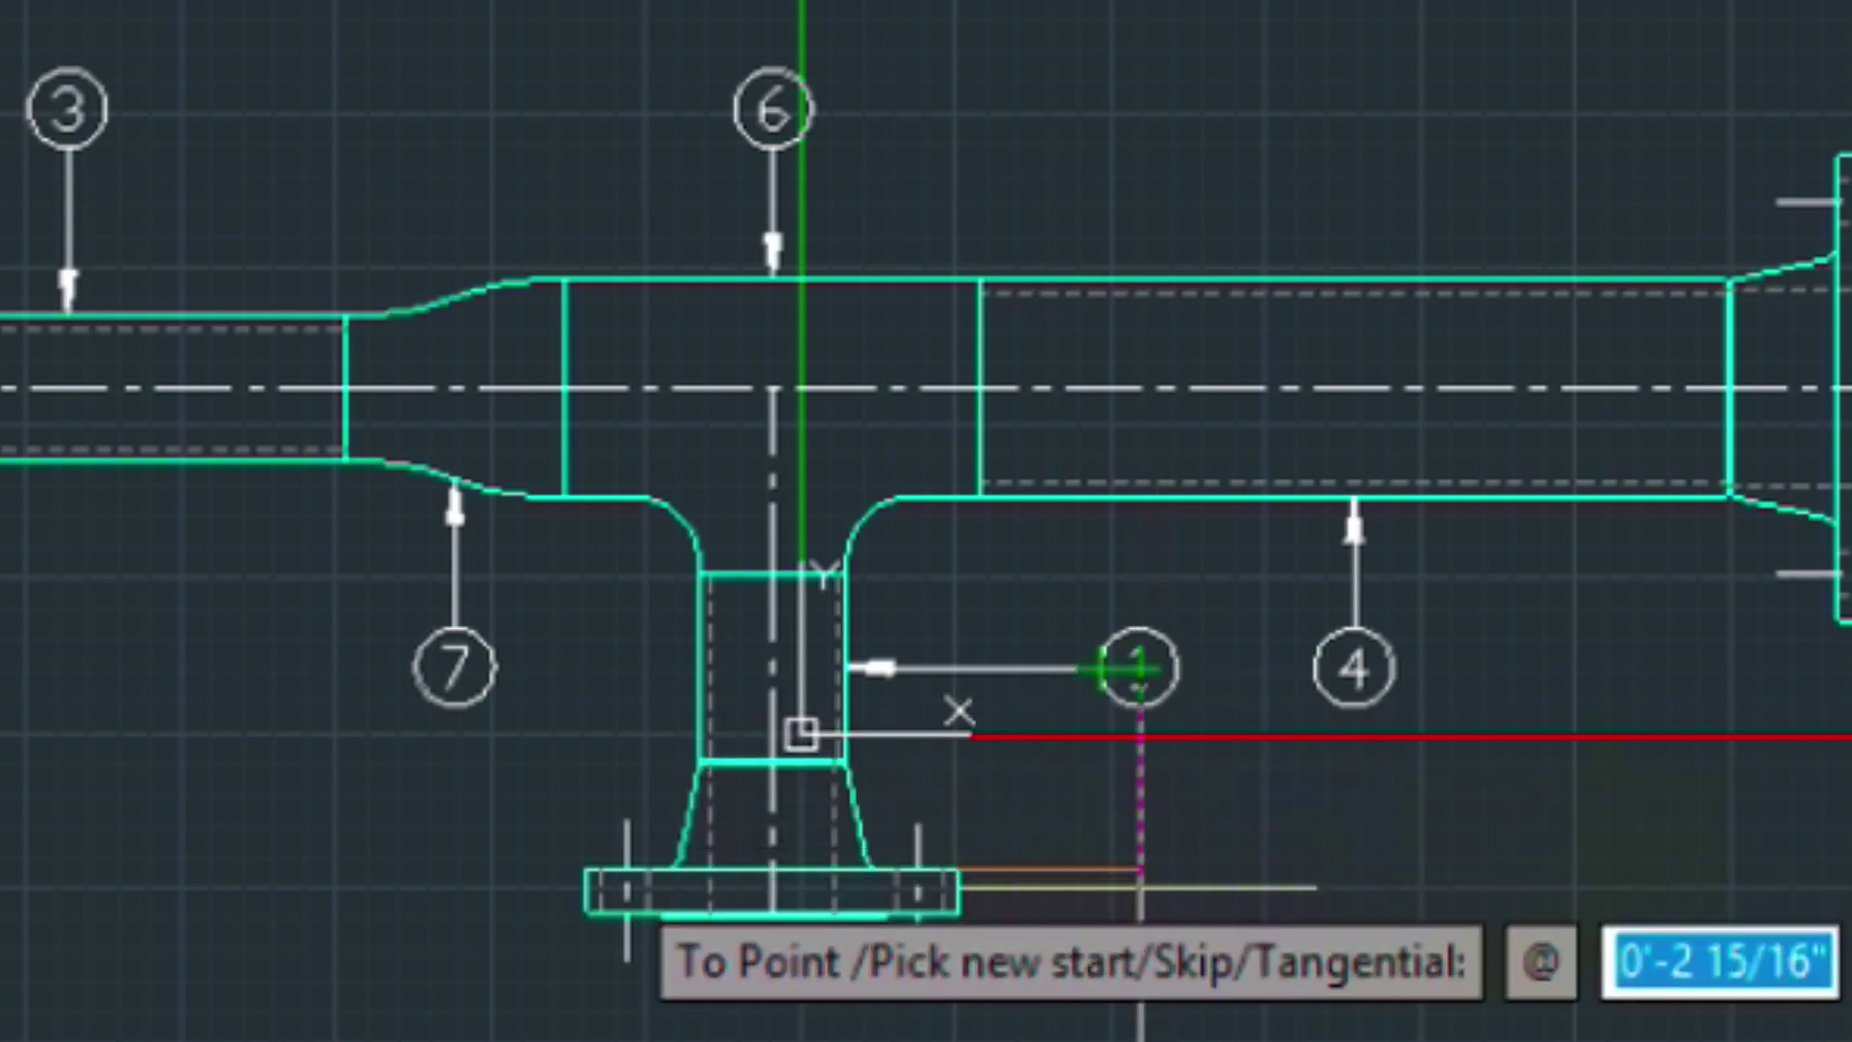
{"action": "left_click", "coordinate": [1141, 871]}
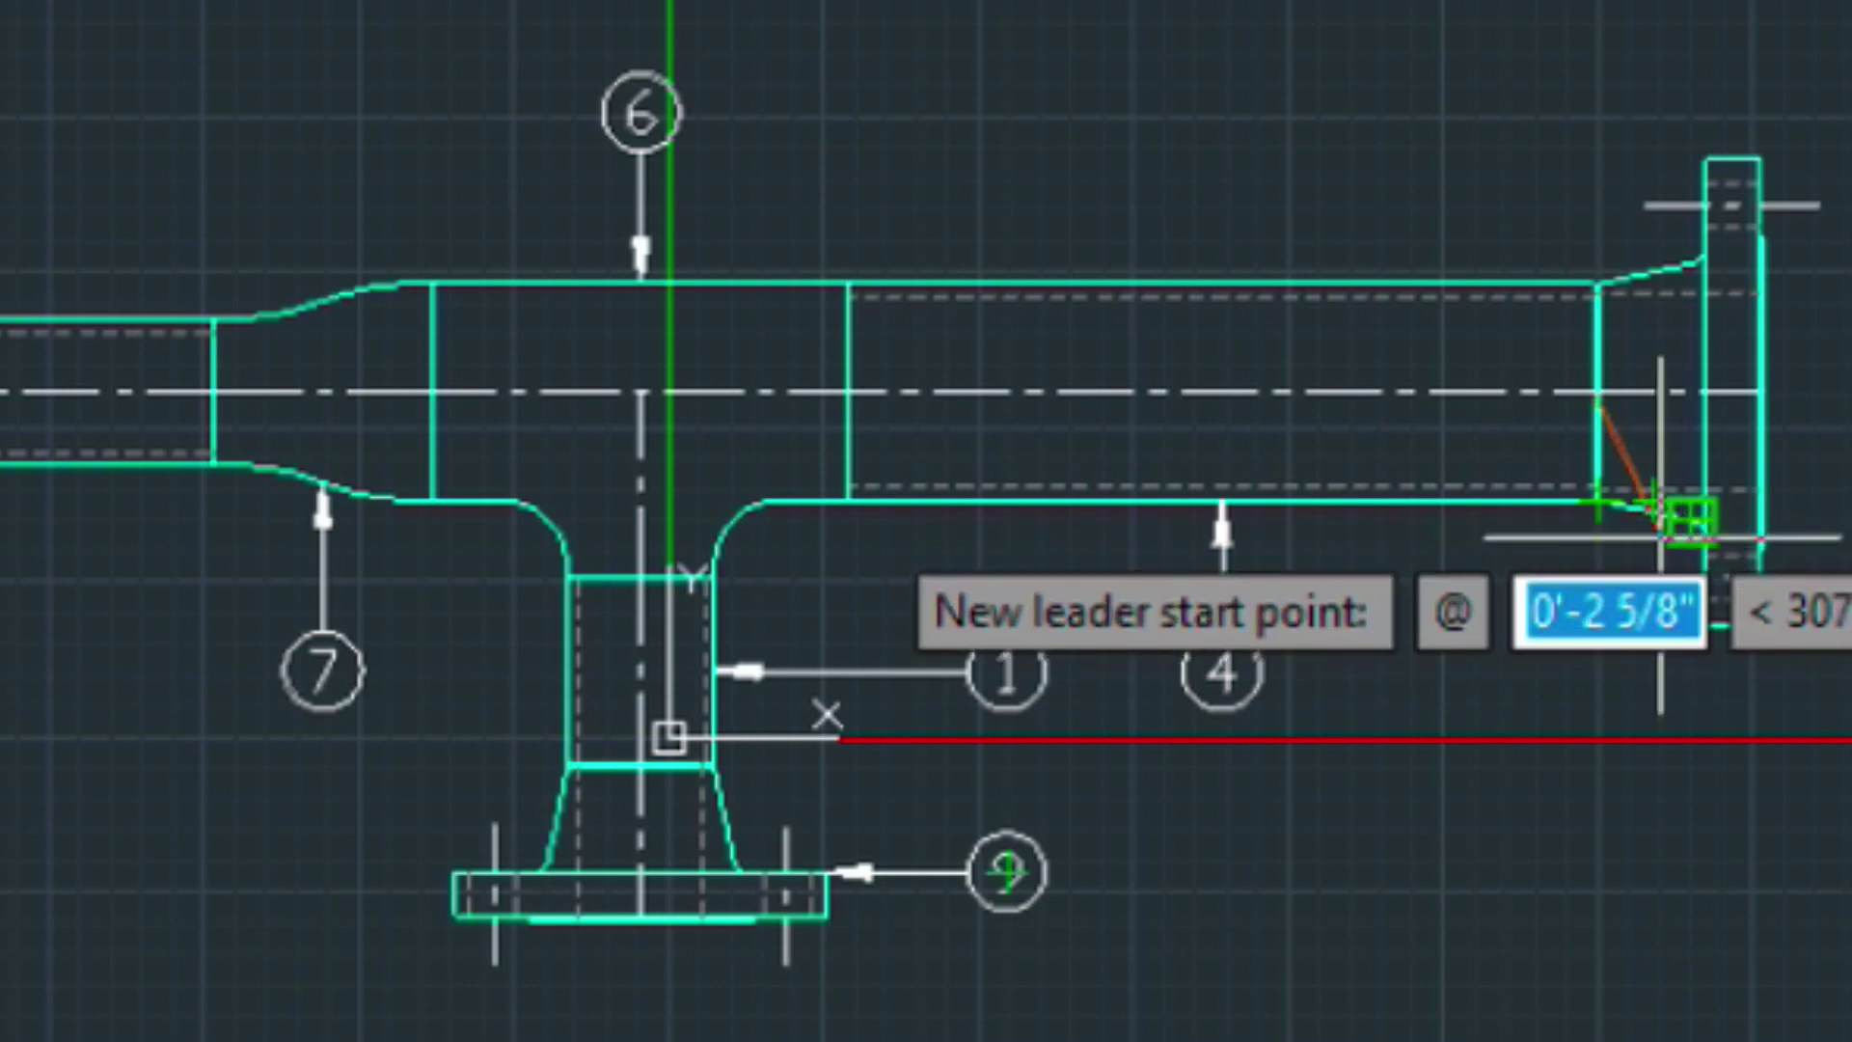
{"action": "left_click", "coordinate": [1601, 500]}
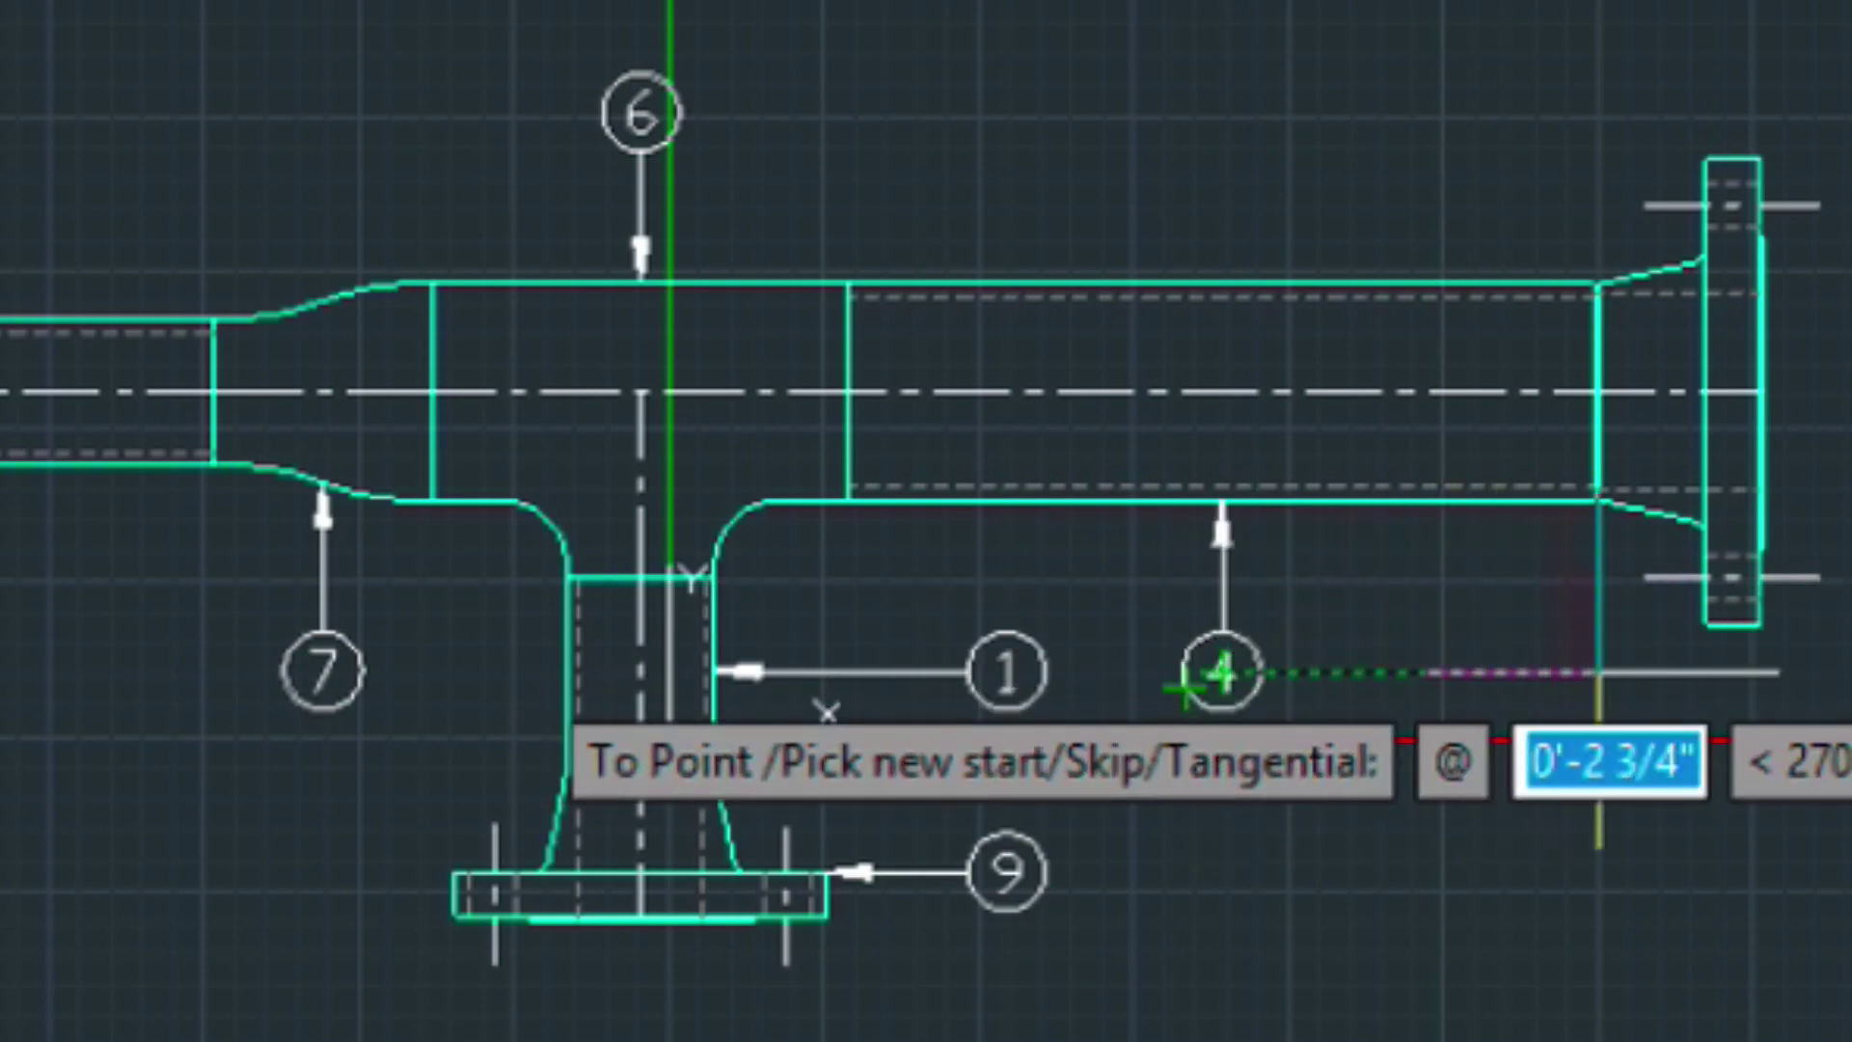
{"action": "left_click", "coordinate": [1603, 673]}
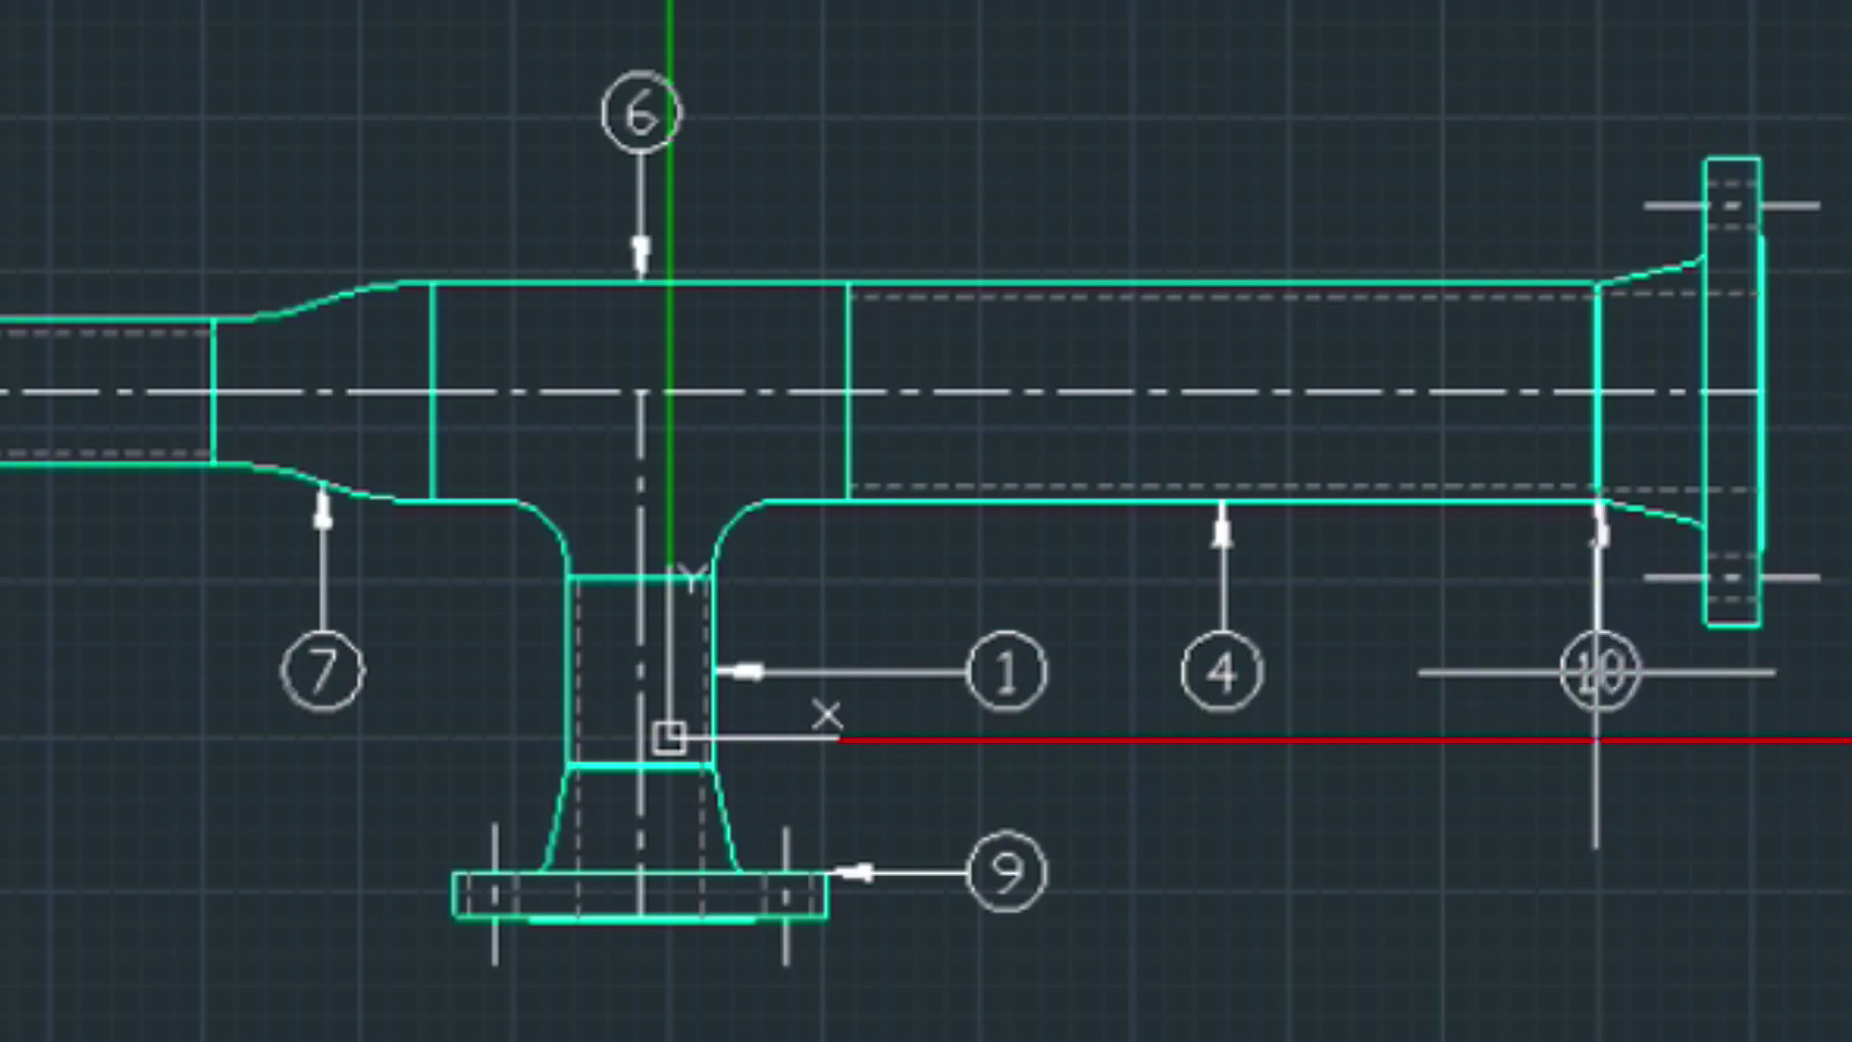
{"action": "key", "text": "Return"}
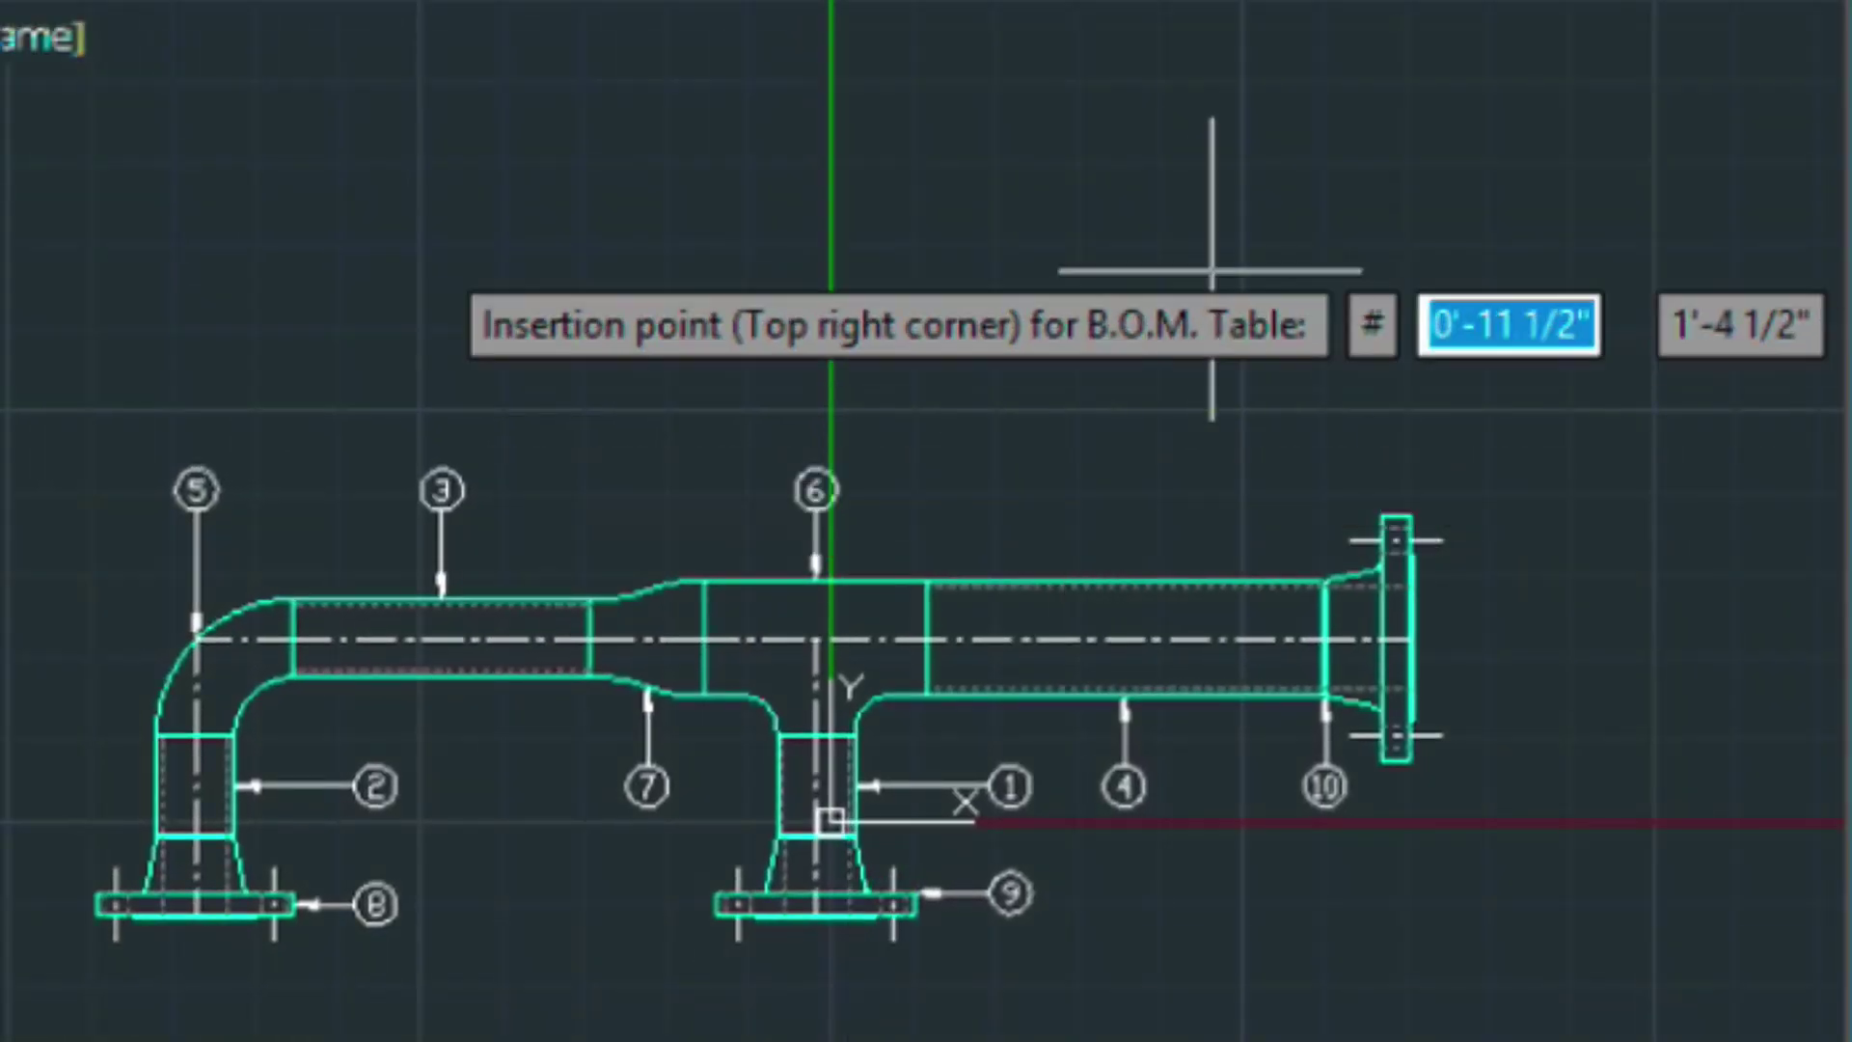
Insert the B.O.M. table with its top-right corner just above the piping elevation
{"action": "left_click", "coordinate": [1385, 21]}
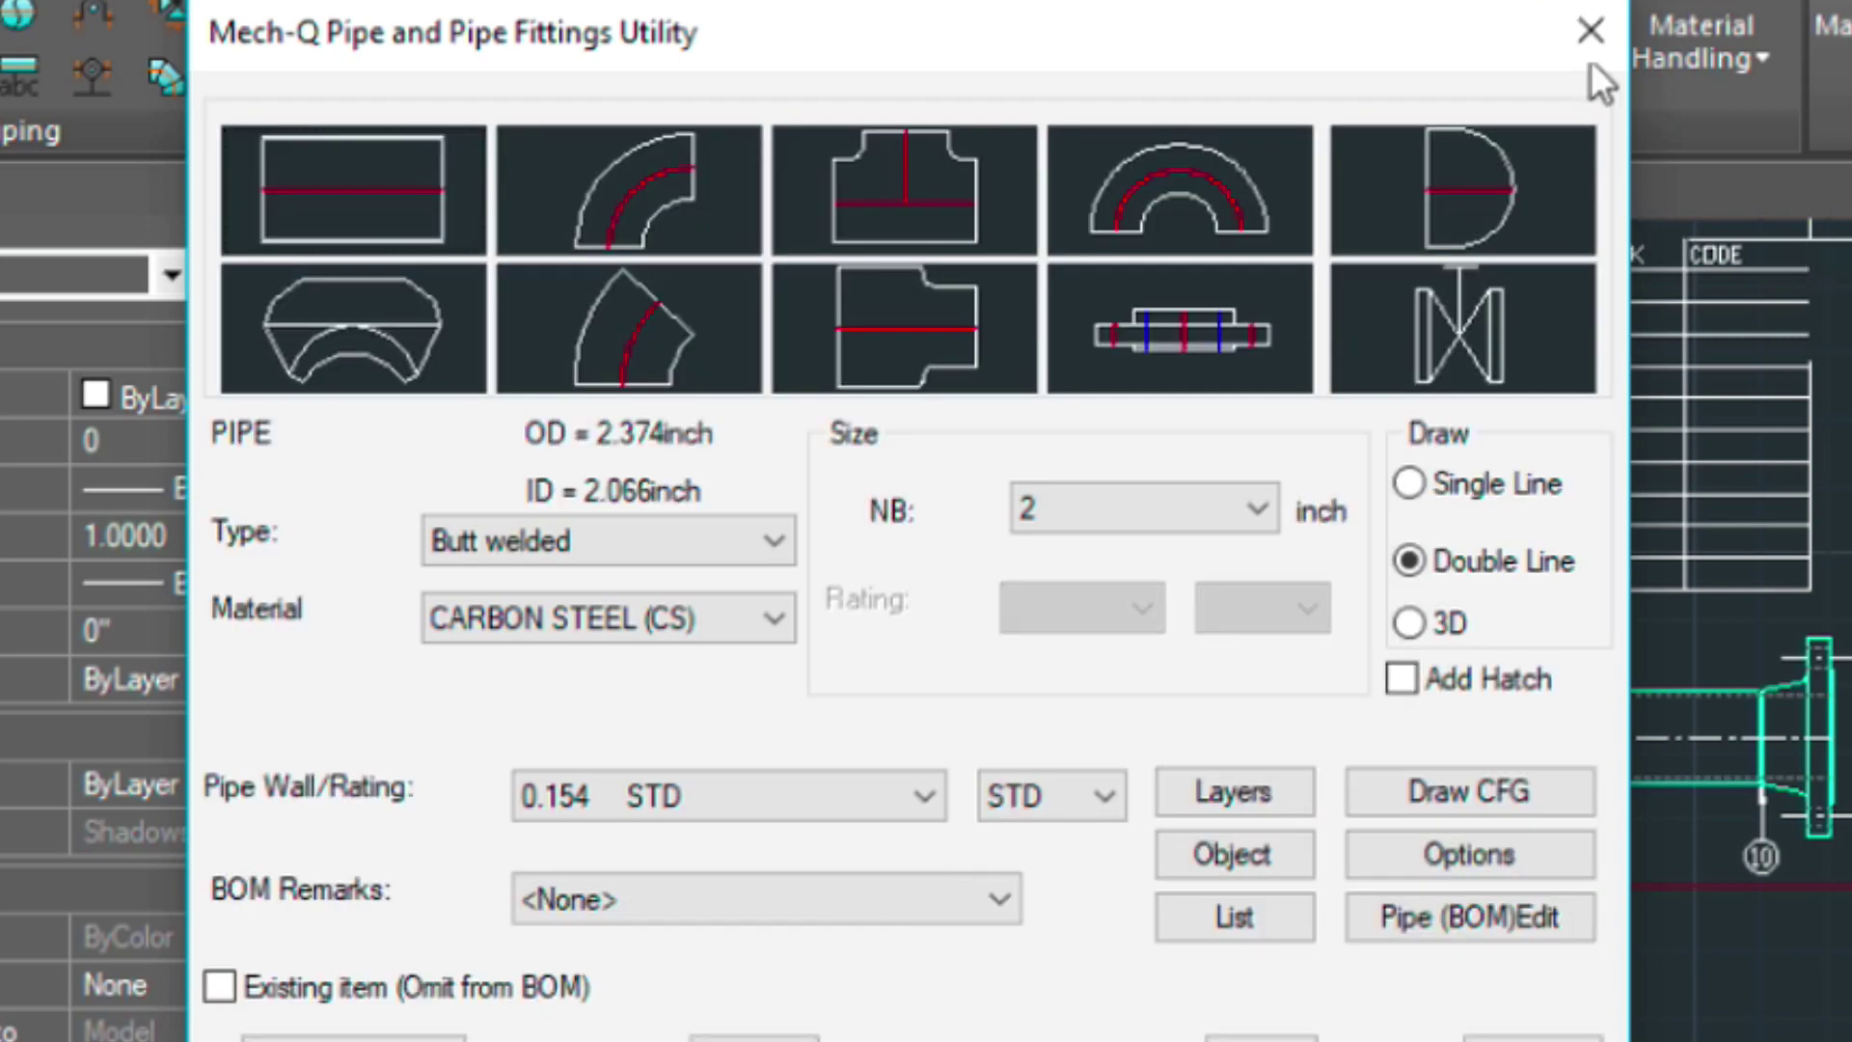
Close the Mech-Q fittings utility, zoom out, and start a Z window zoom around the table and piping
{"action": "left_click", "coordinate": [1590, 31]}
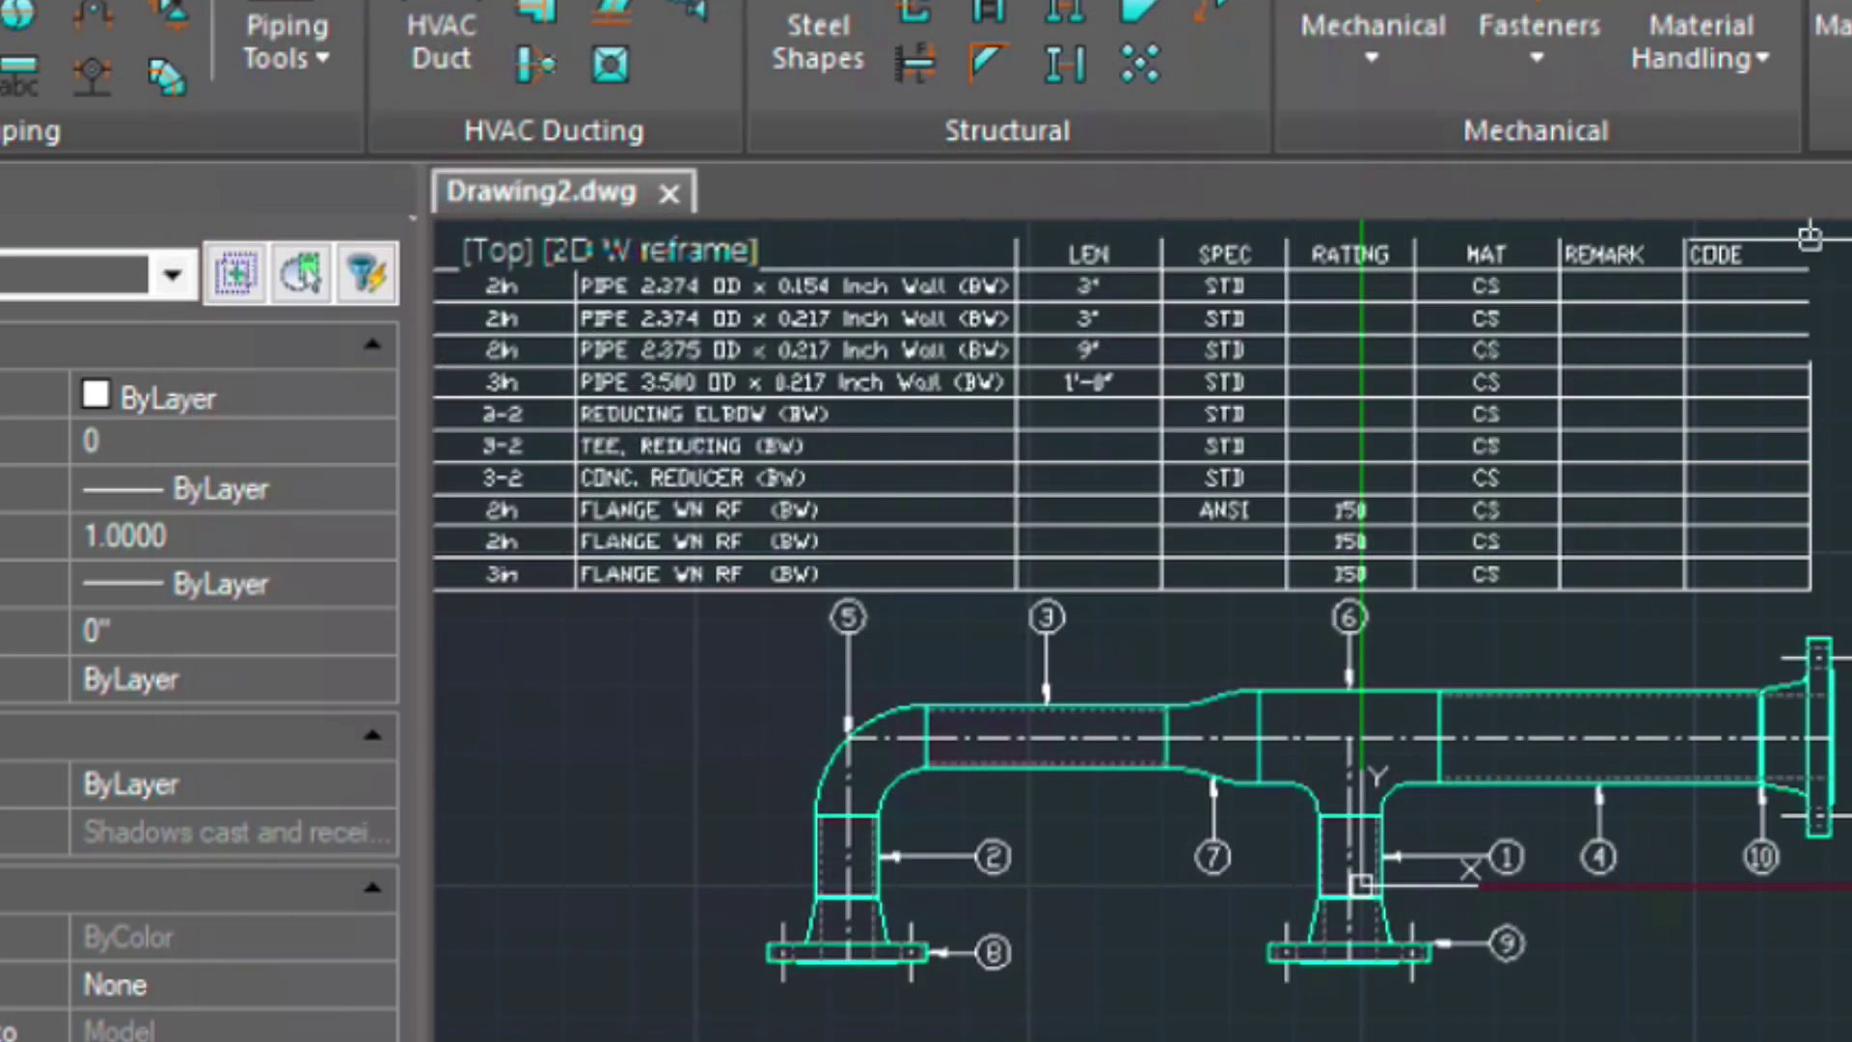
{"action": "scroll", "coordinate": [1355, 658], "scroll_direction": "down", "scroll_amount": 2}
{"action": "scroll", "coordinate": [1466, 591], "scroll_direction": "down", "scroll_amount": 2}
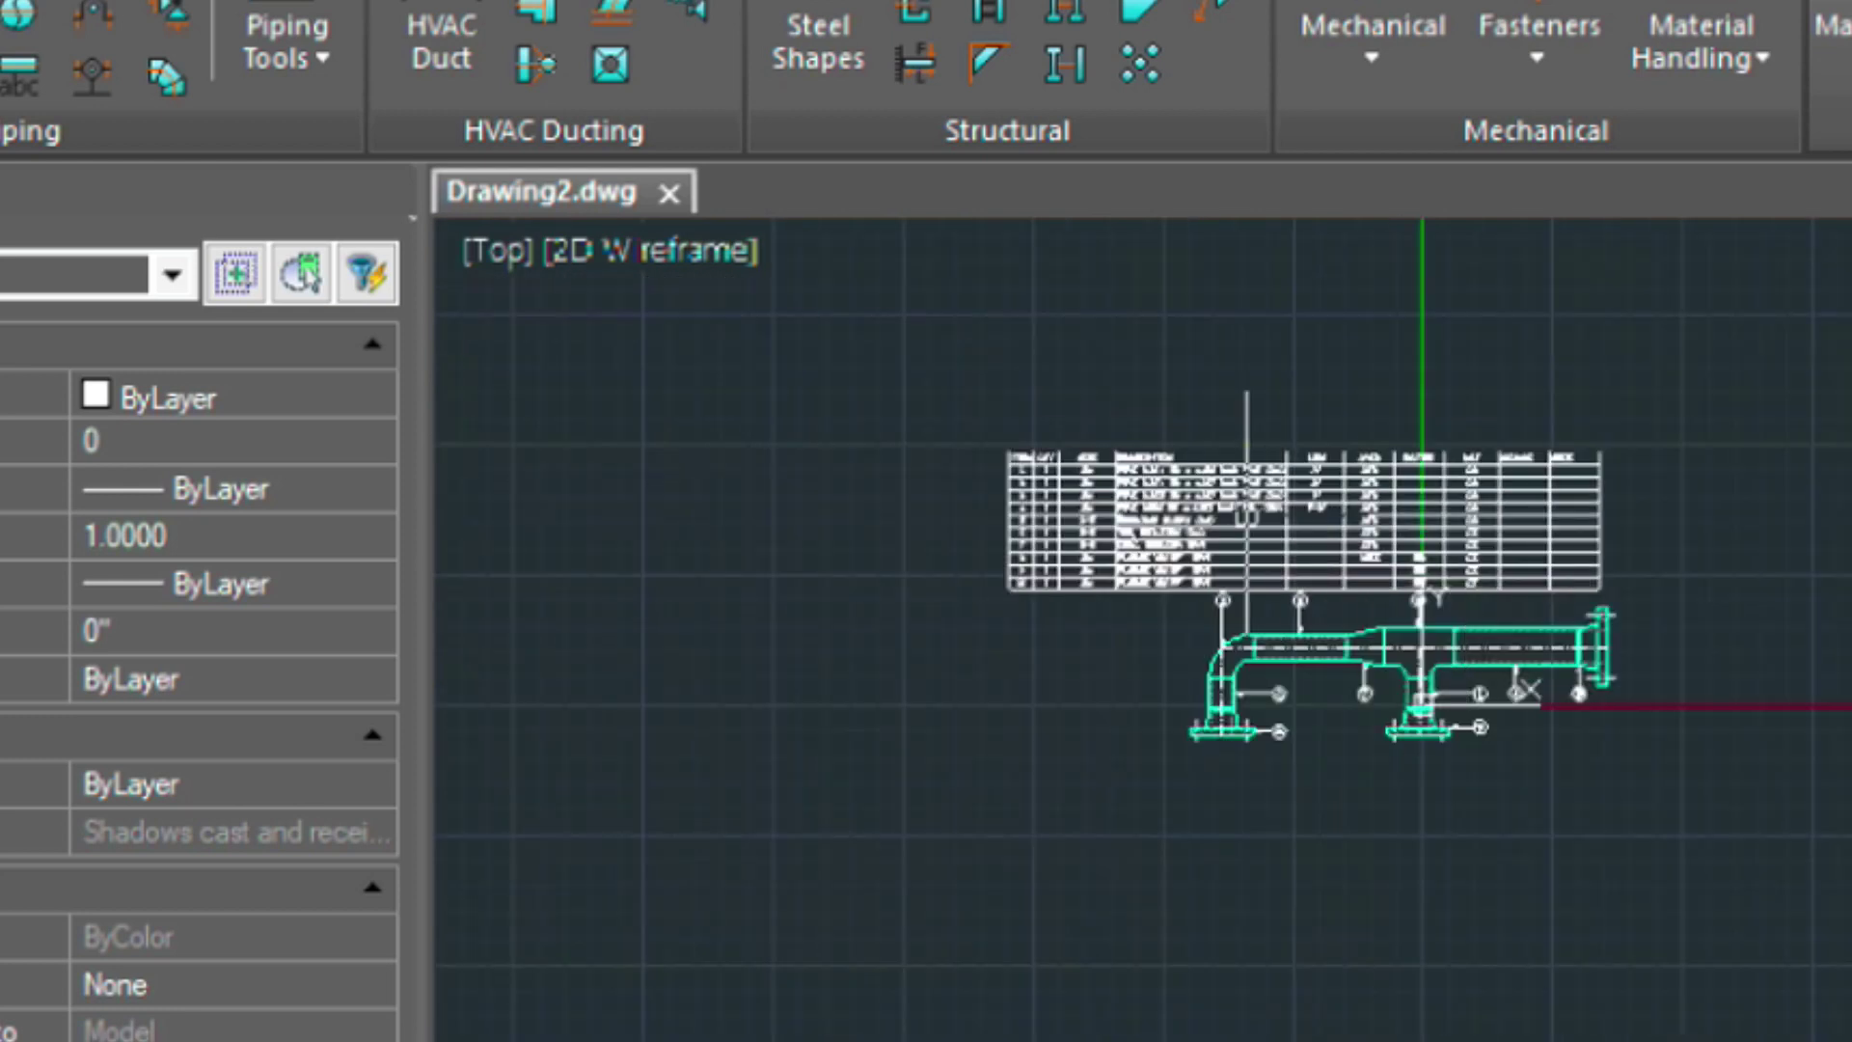
{"action": "type", "text": "z"}
{"action": "key", "text": "Return"}
{"action": "left_click", "coordinate": [898, 380]}
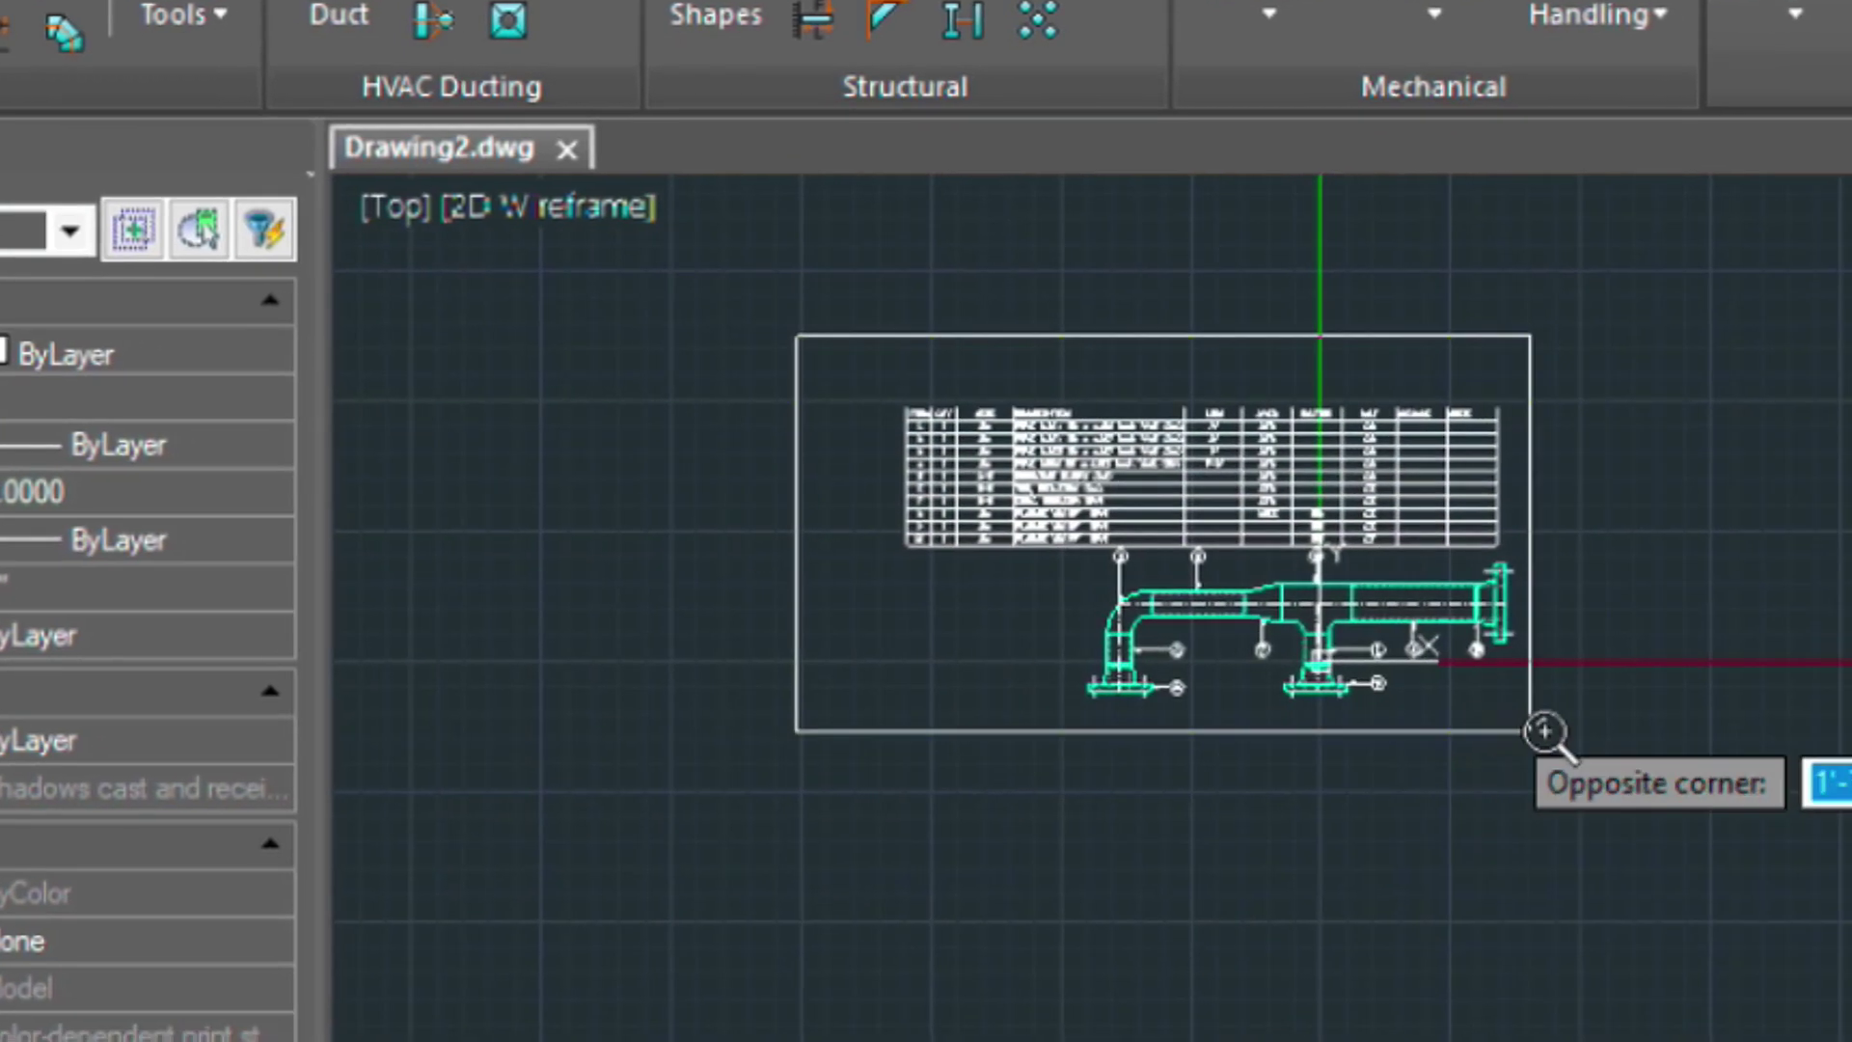
Zoom in on the BOM table, window-select the whole table and cut it to the clipboard
{"action": "left_click", "coordinate": [1544, 730]}
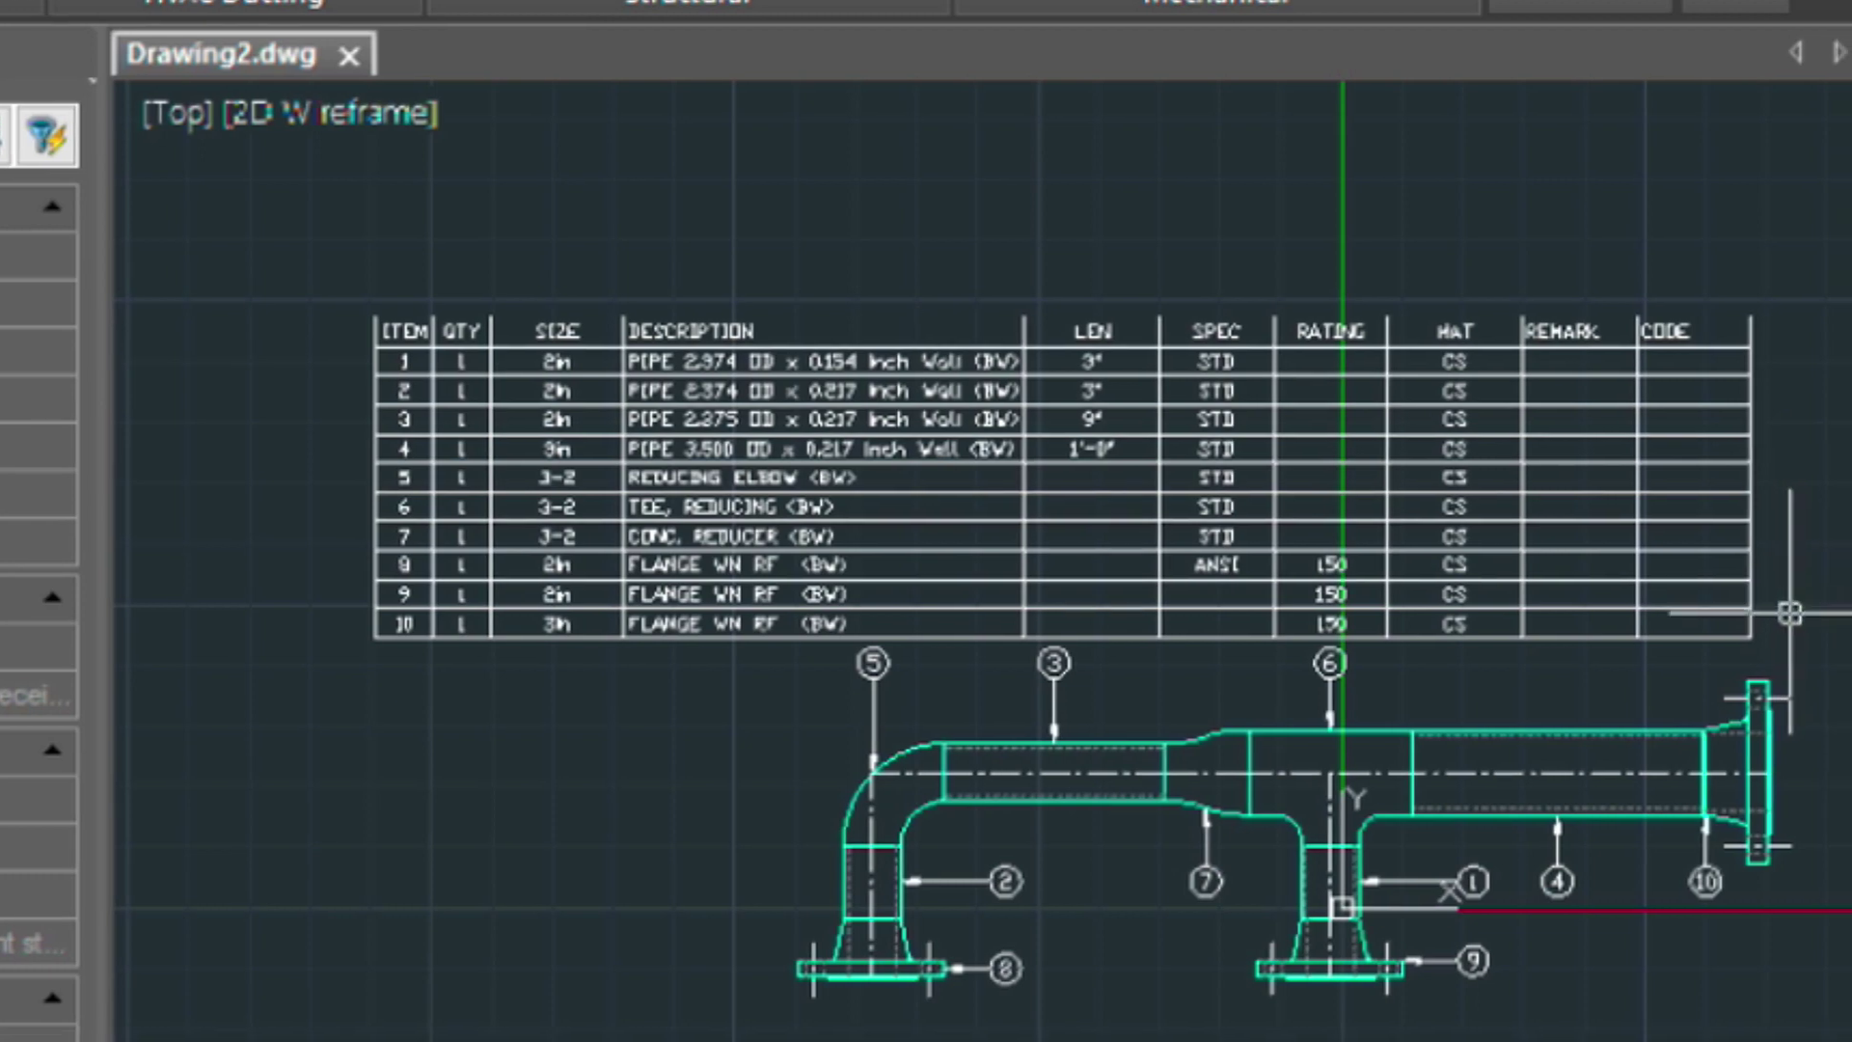
{"action": "left_click", "coordinate": [1790, 614]}
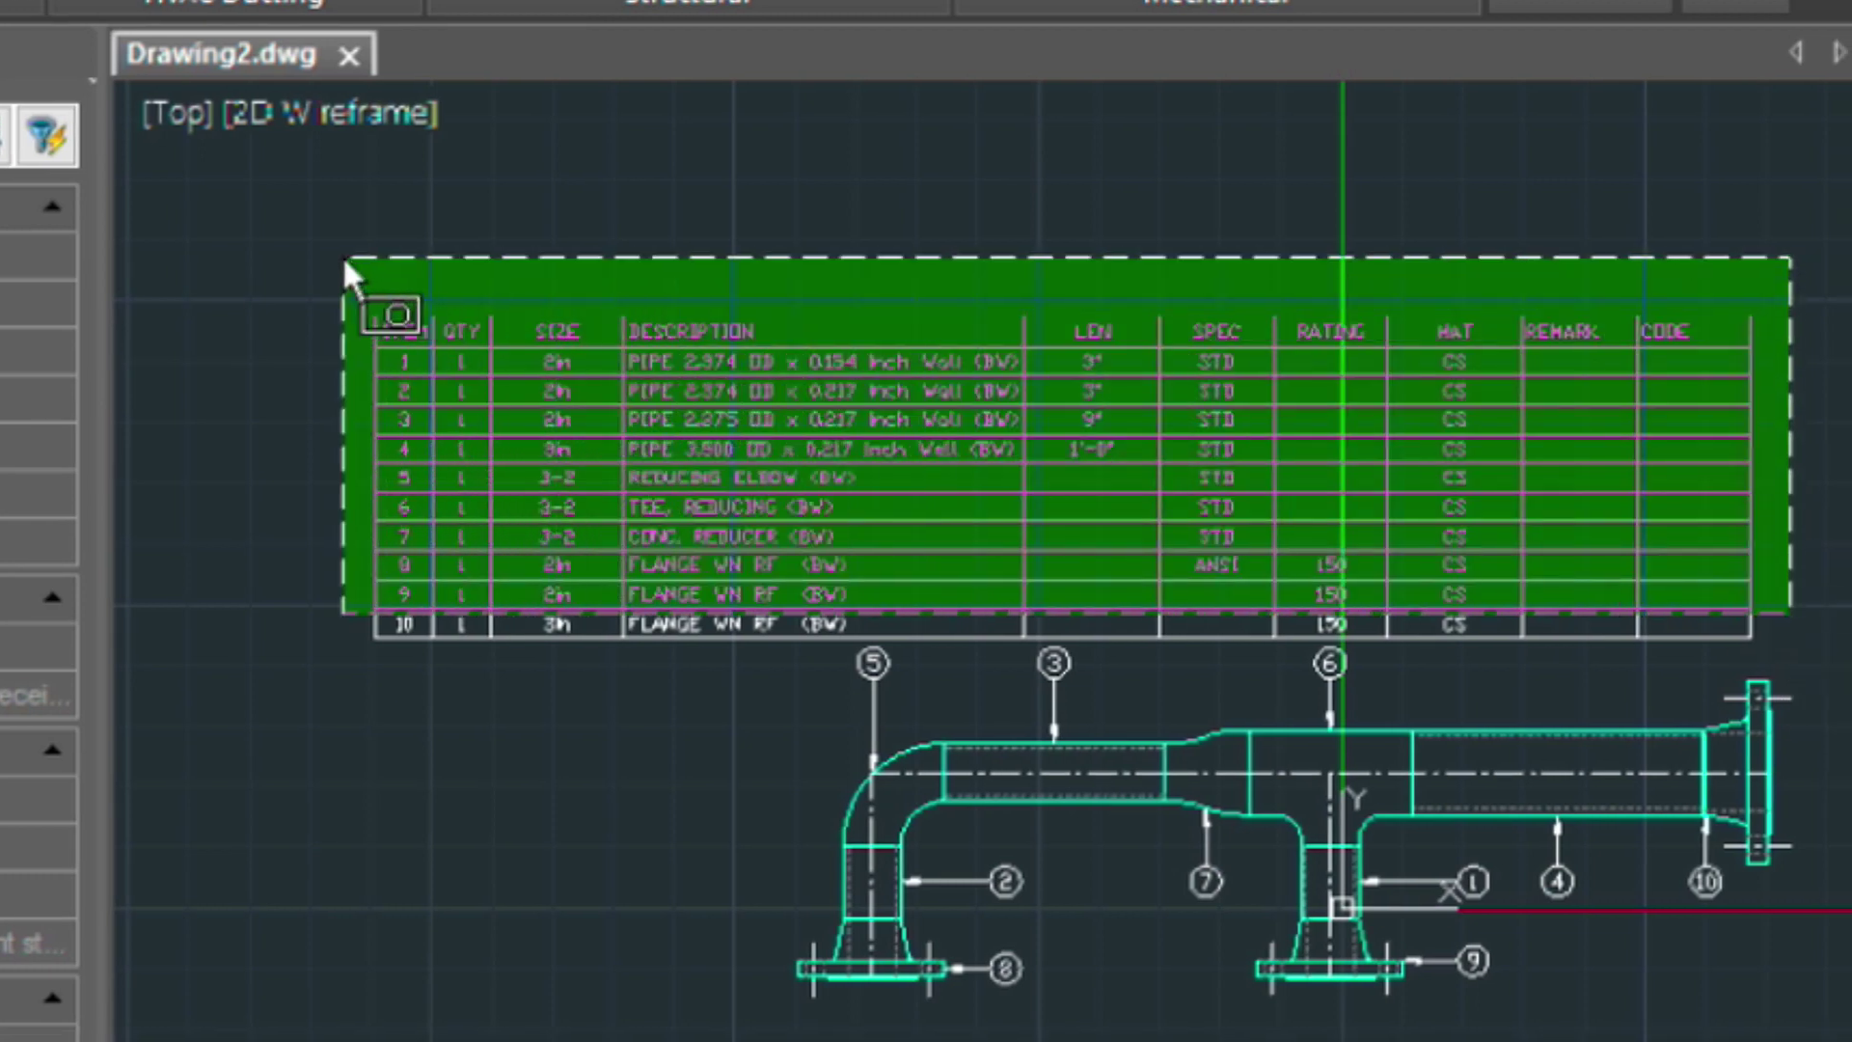
{"action": "left_click", "coordinate": [343, 268]}
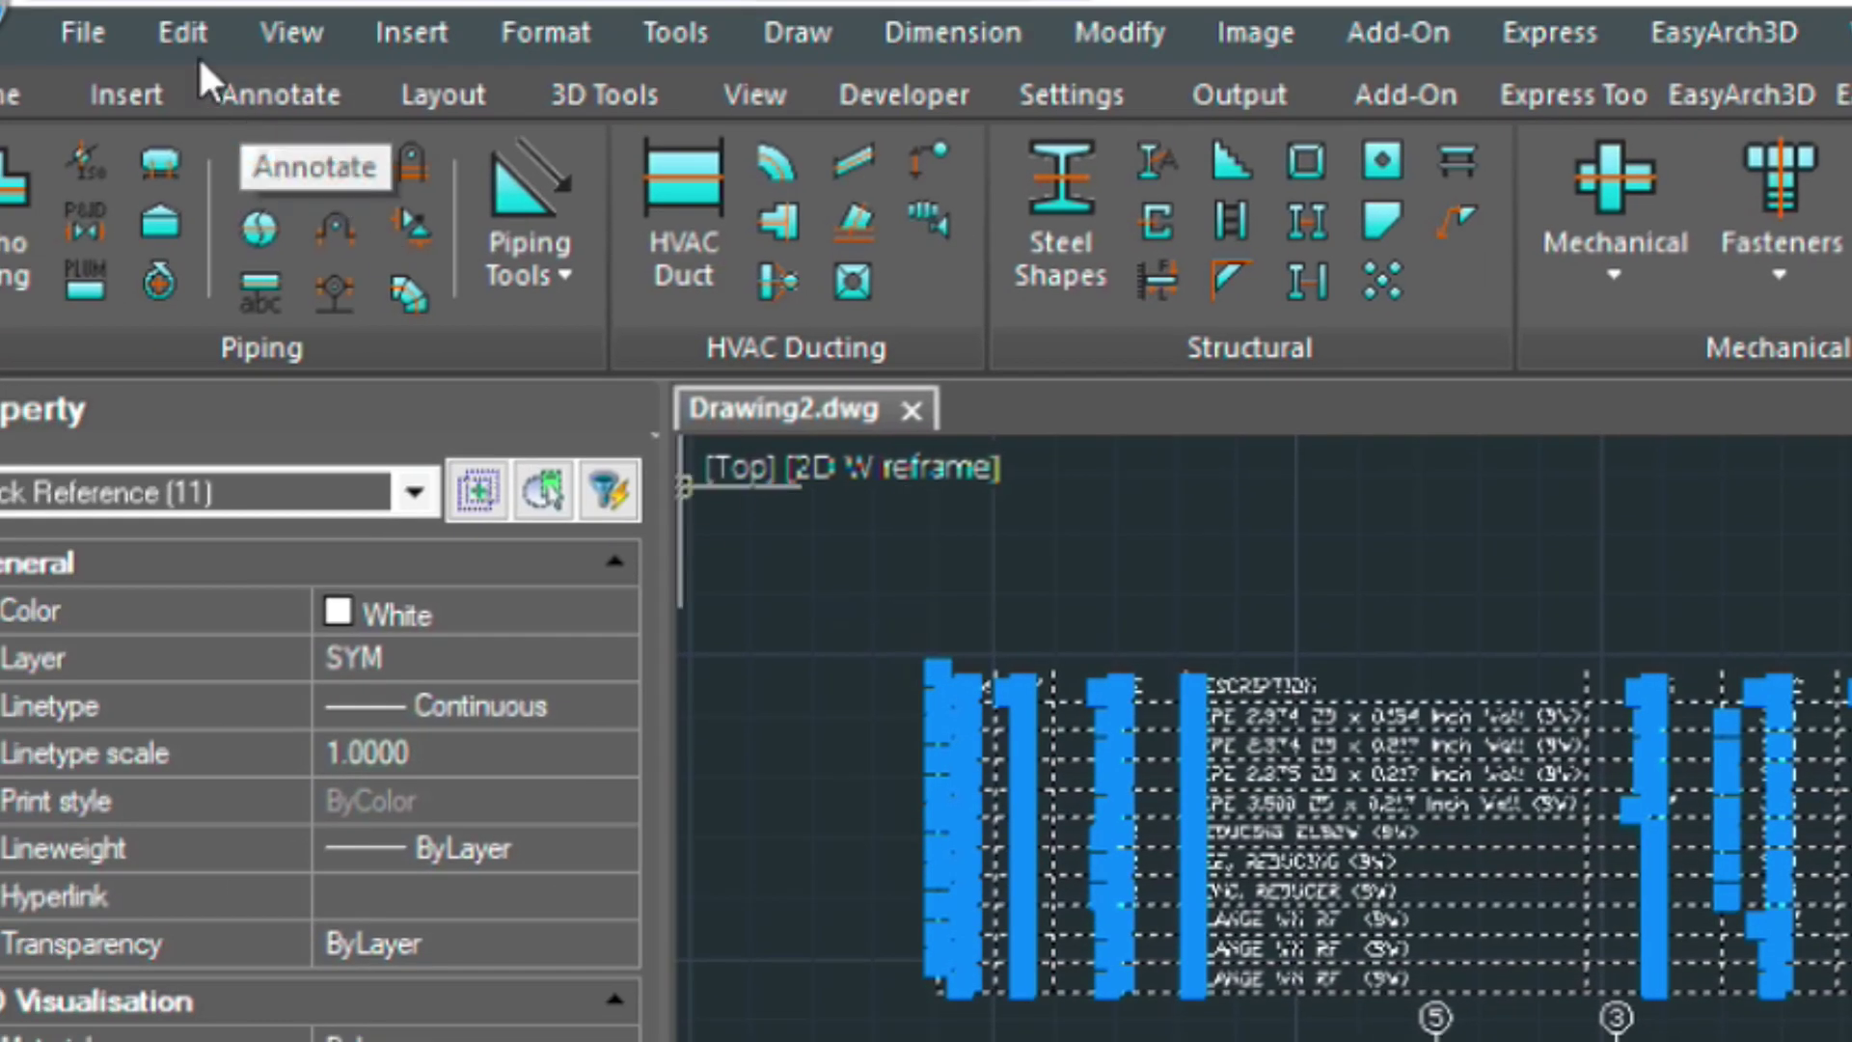
{"action": "left_click", "coordinate": [183, 32]}
{"action": "left_click", "coordinate": [242, 217]}
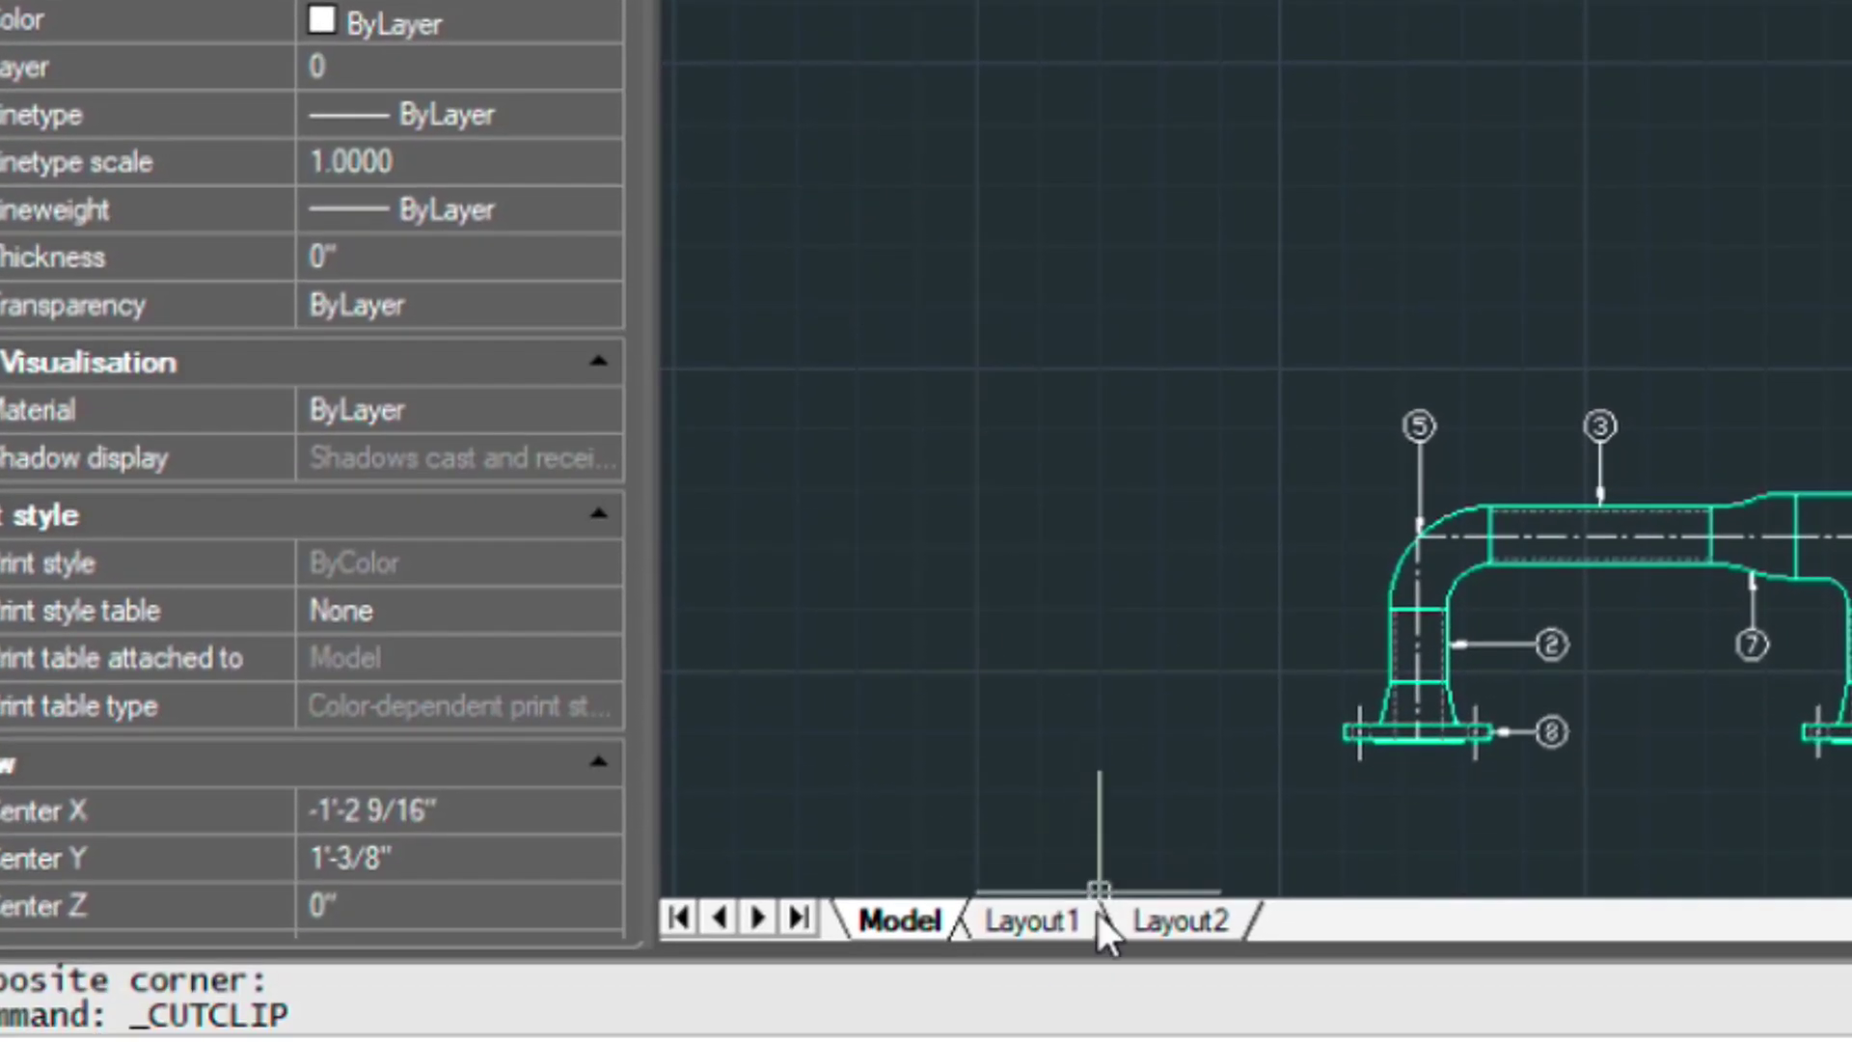
Paste the BOM table onto the Layout1 sheet just above the piping viewport
{"action": "left_click", "coordinate": [1105, 1039]}
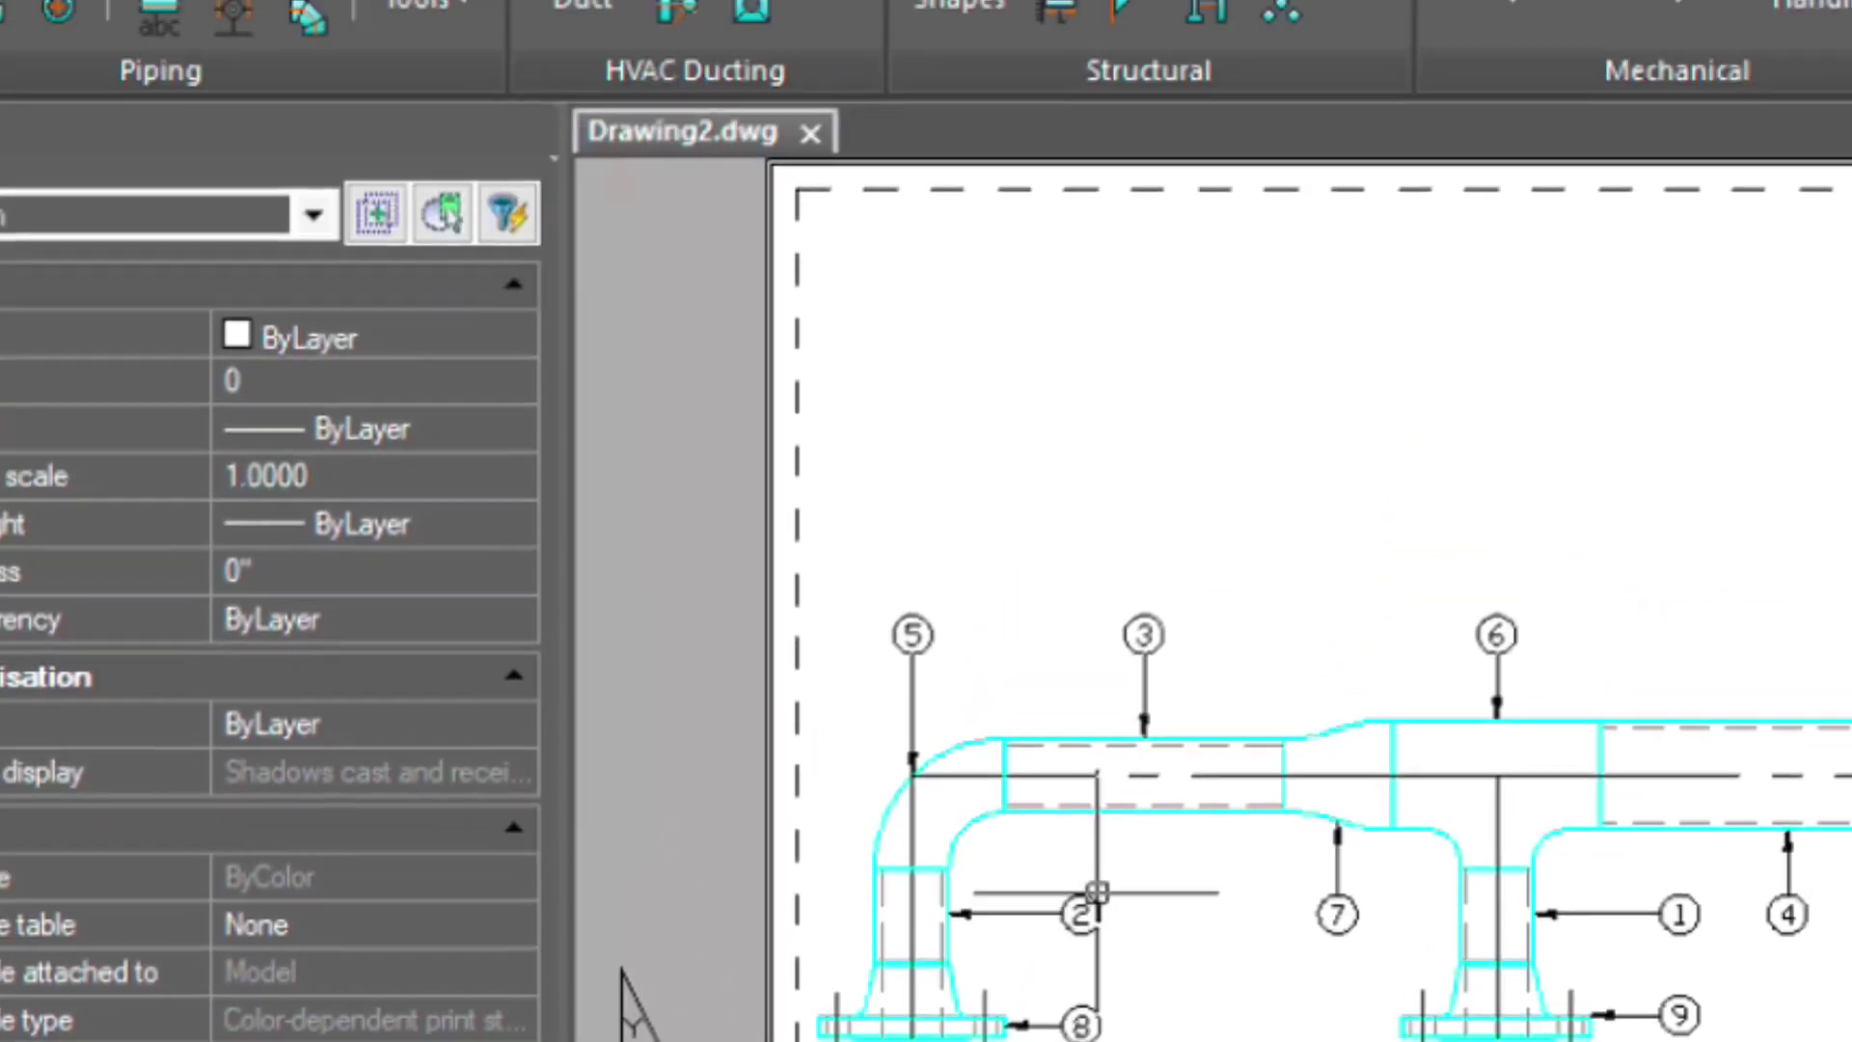
{"action": "scroll", "coordinate": [1097, 893], "scroll_direction": "down", "scroll_amount": 5}
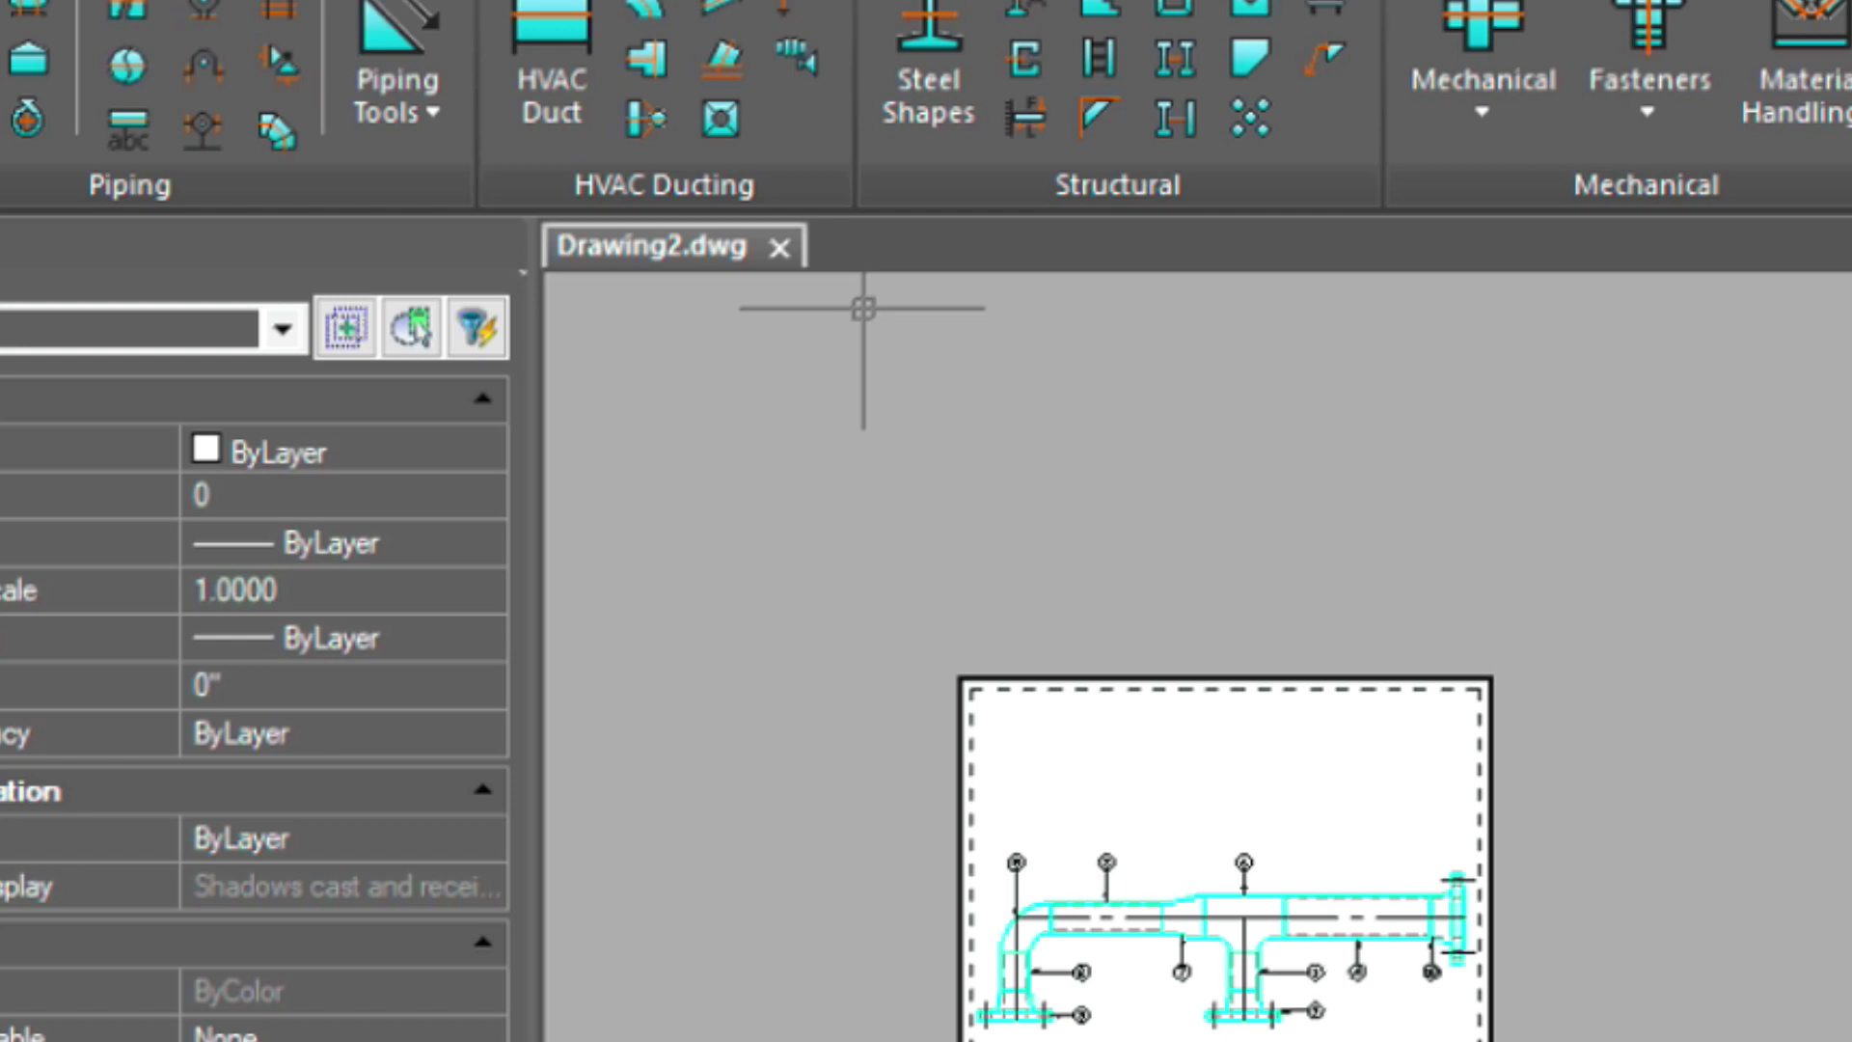
{"action": "left_click", "coordinate": [96, 1]}
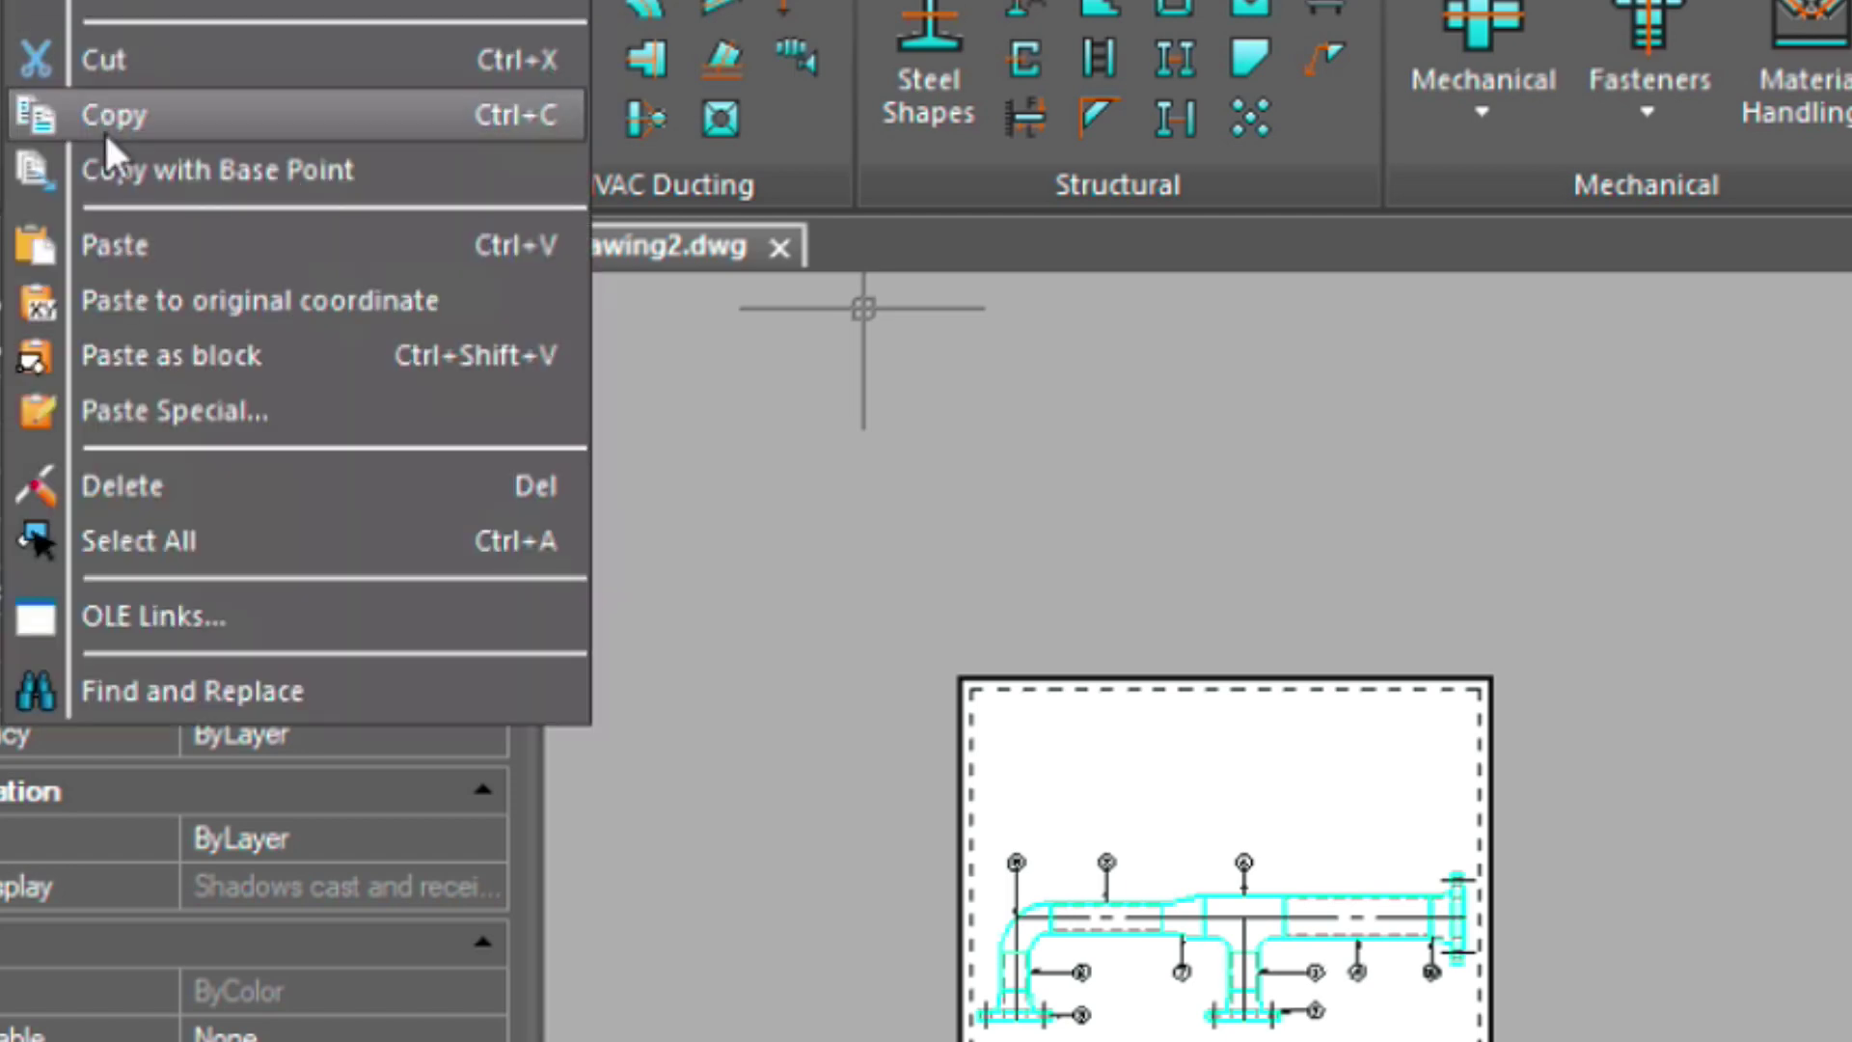
{"action": "left_click", "coordinate": [135, 233]}
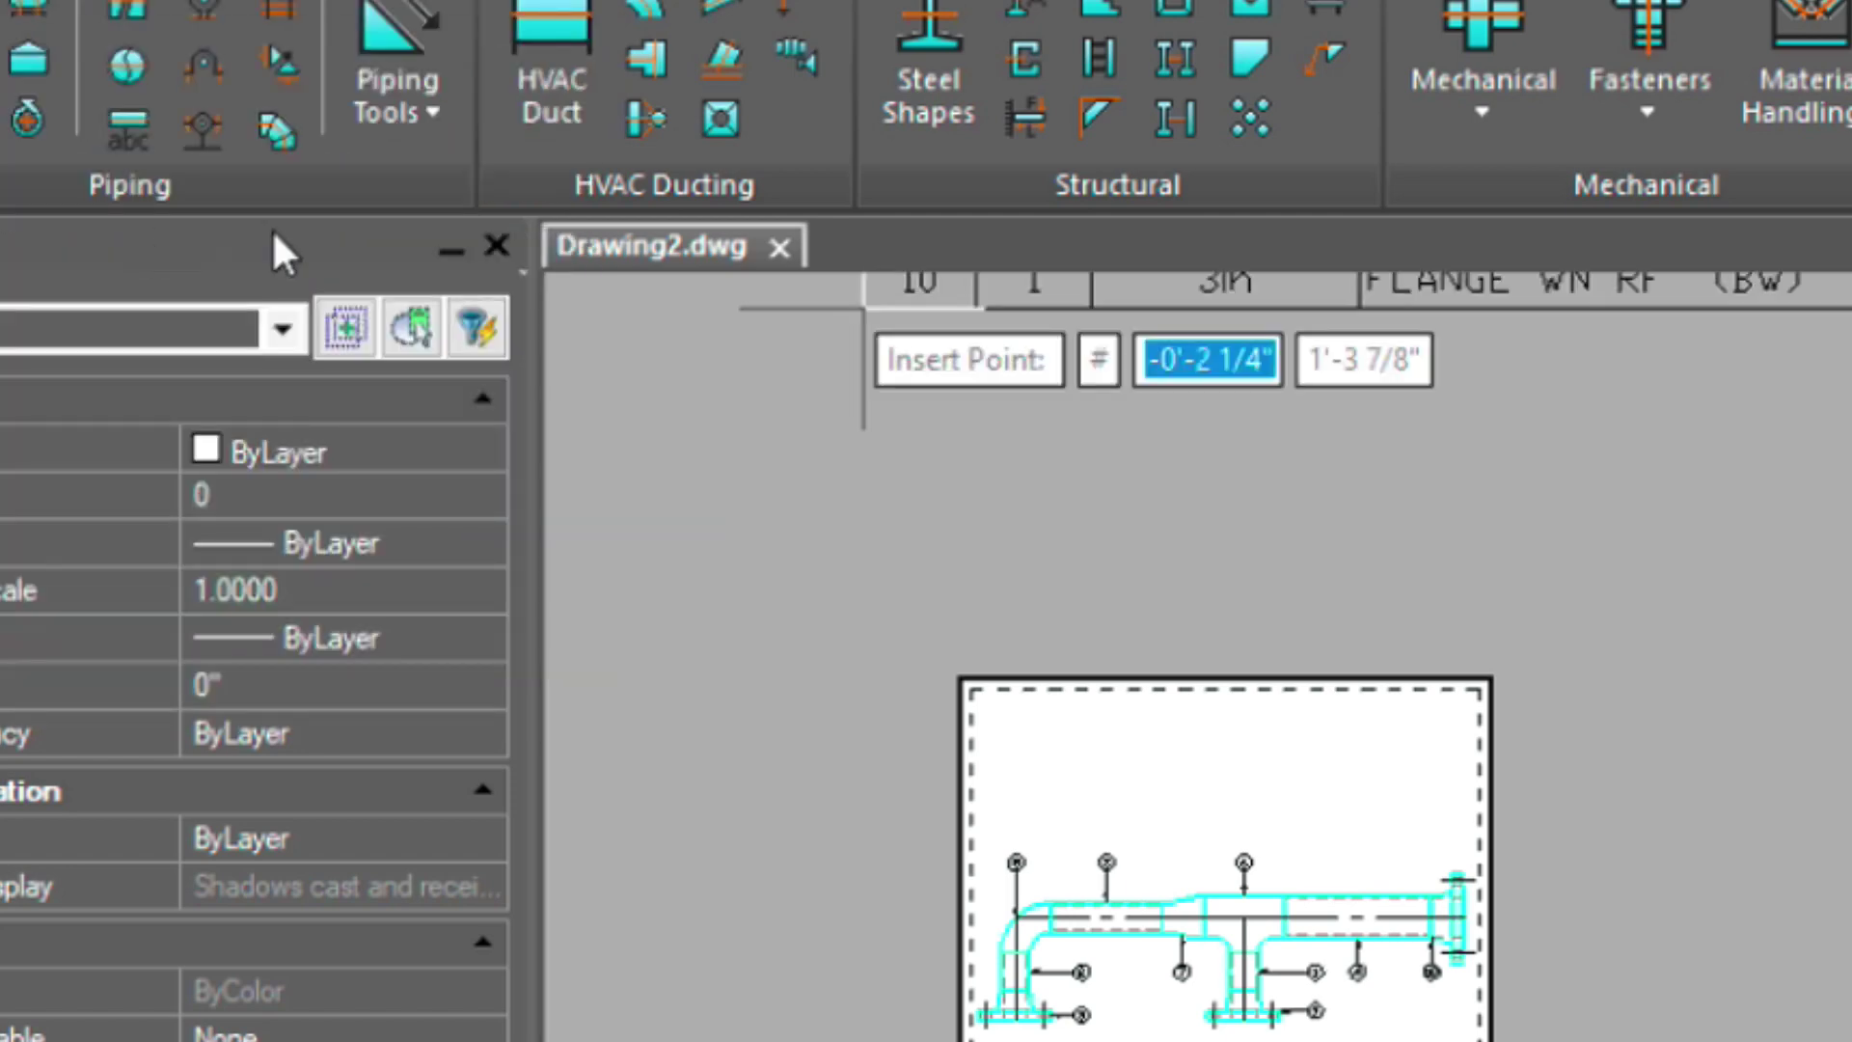
{"action": "left_click", "coordinate": [977, 590]}
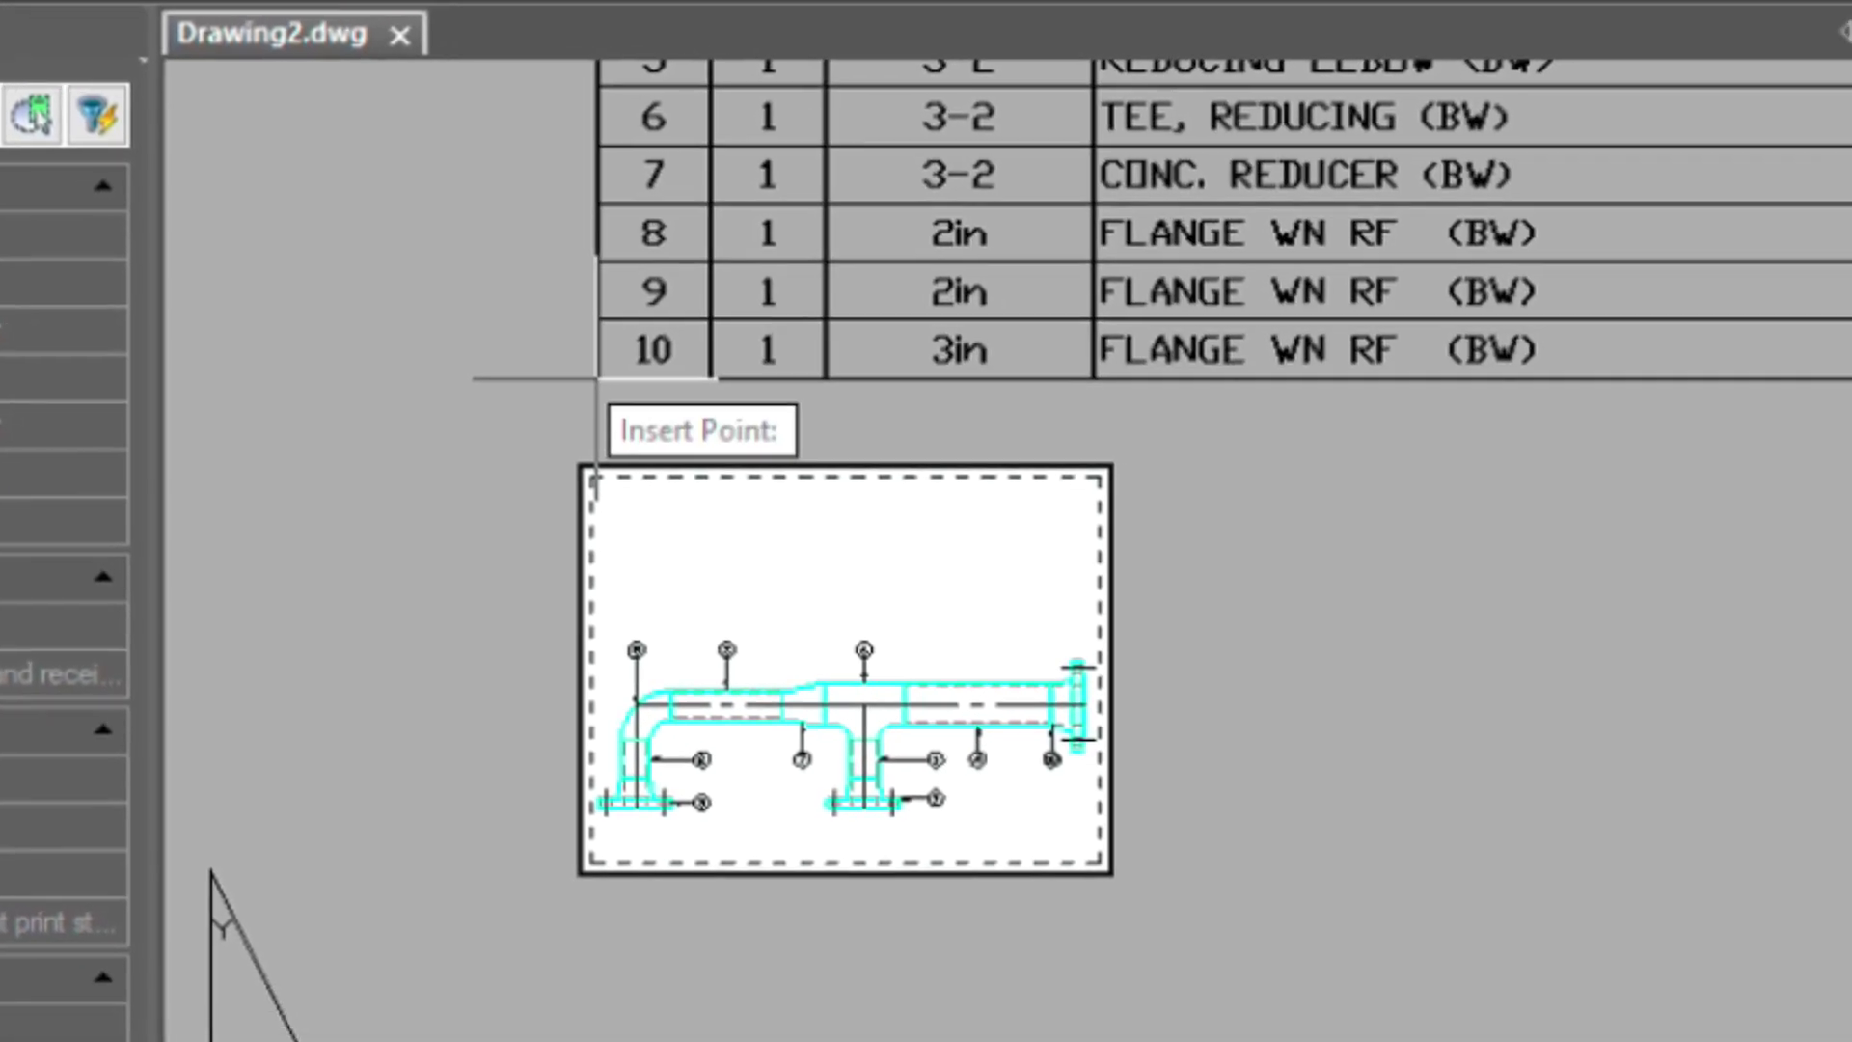
{"action": "left_click", "coordinate": [786, 485]}
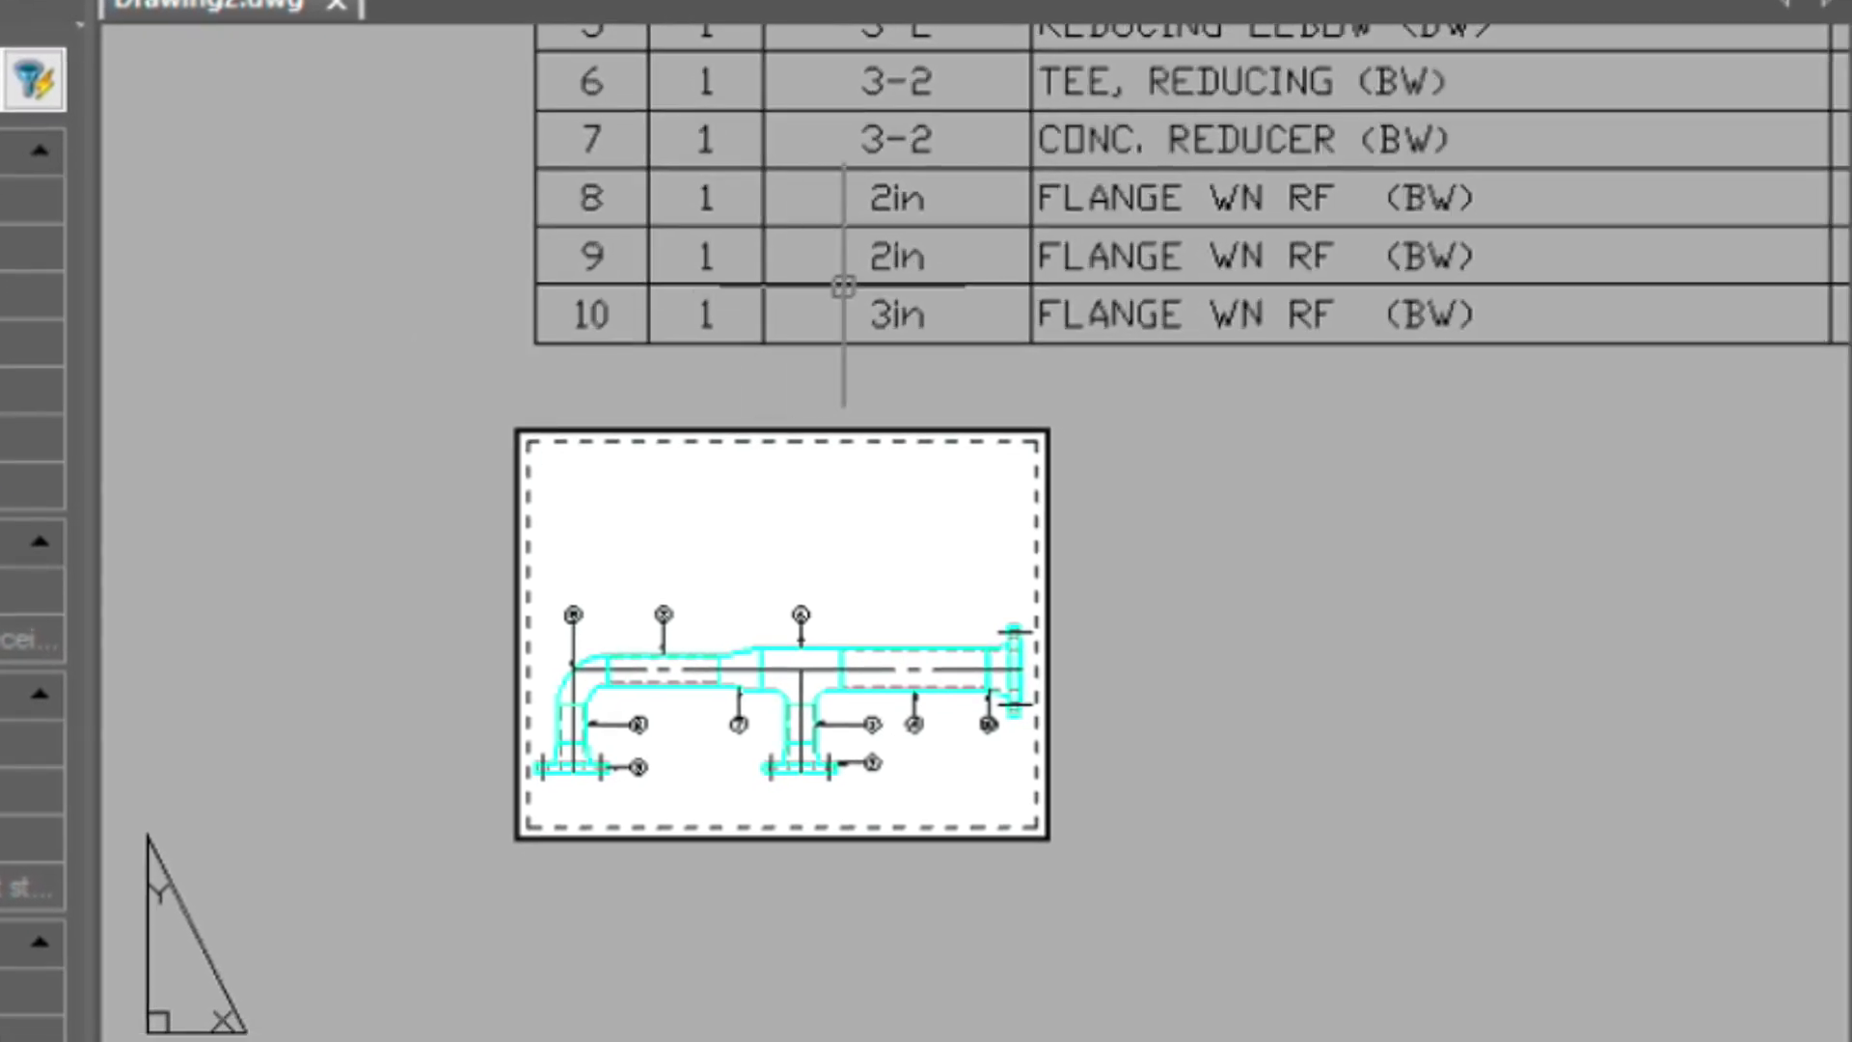
Pan across the pasted table to show its MAT, REMARK and CODE columns
{"action": "scroll", "coordinate": [1327, 389], "scroll_direction": "up", "scroll_amount": 2}
{"action": "scroll", "coordinate": [1327, 389], "scroll_direction": "down", "scroll_amount": 5}
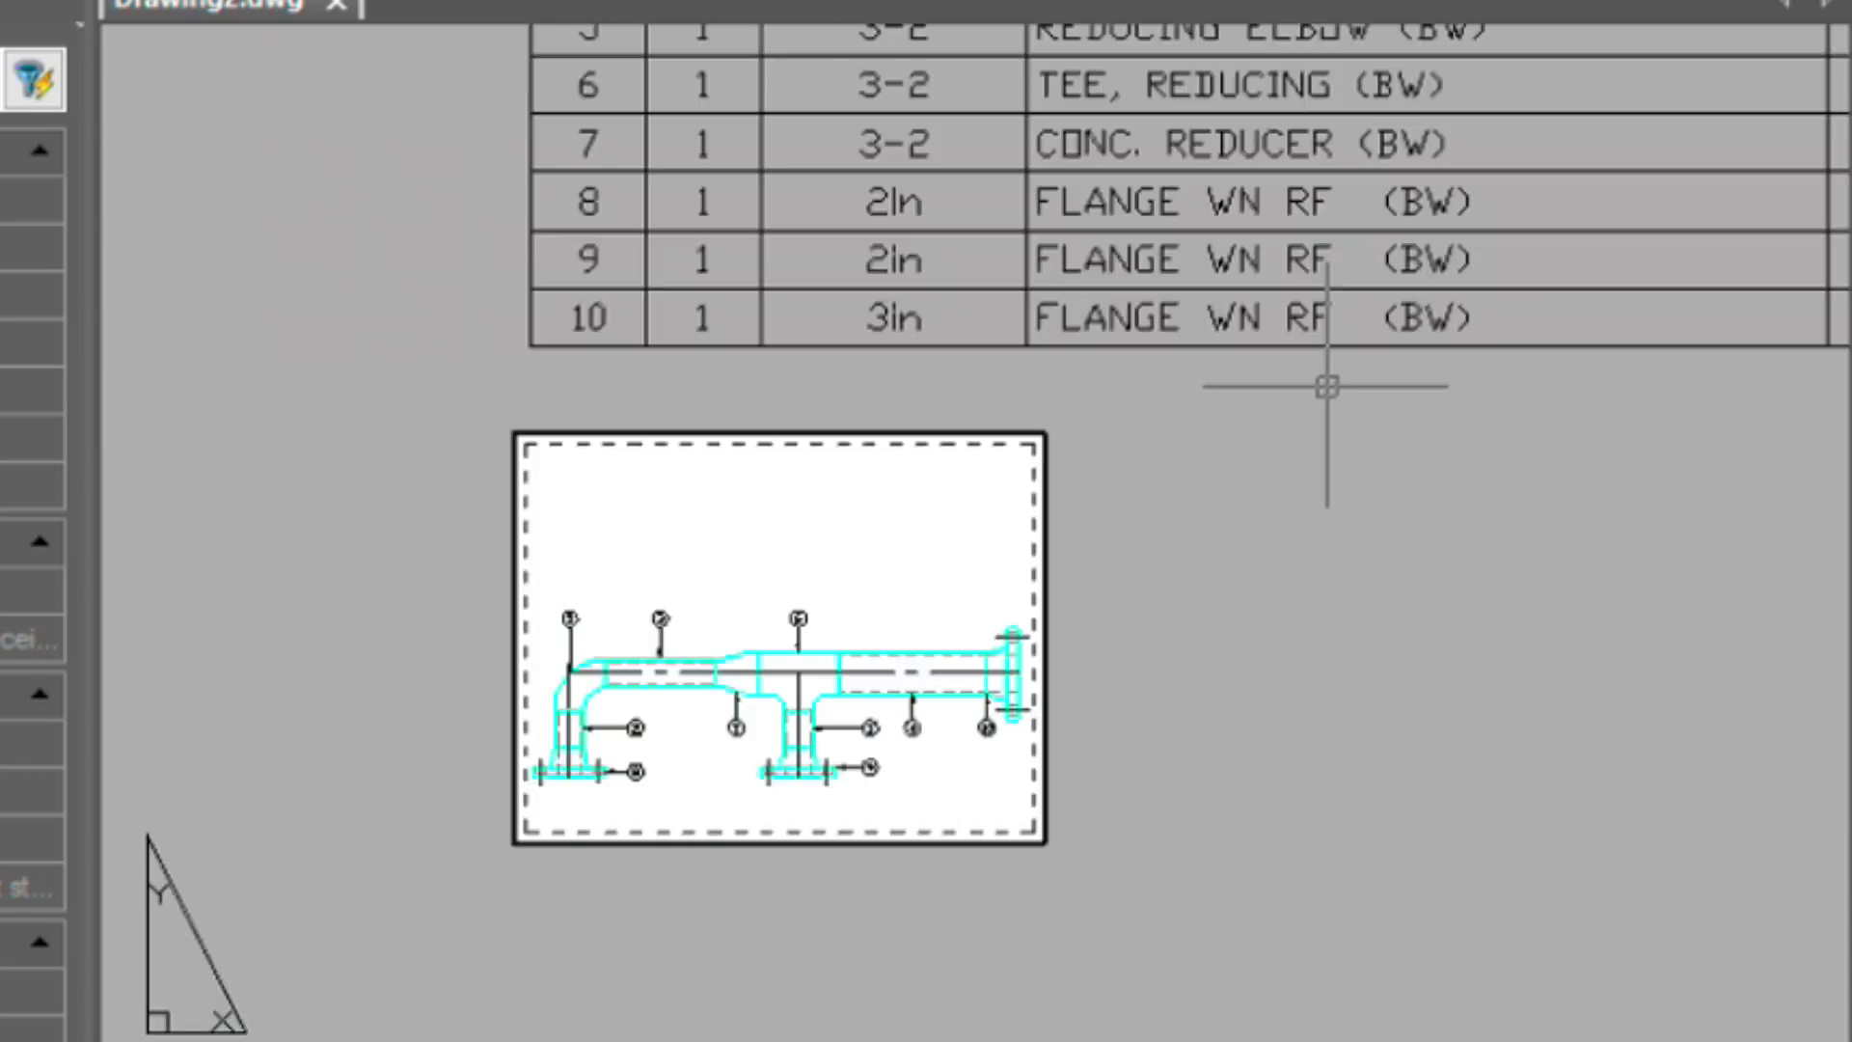
{"action": "mouse_move", "coordinate": [1169, 295]}
{"action": "left_mouse_down"}
{"action": "mouse_move", "coordinate": [995, 413]}
{"action": "mouse_move", "coordinate": [1356, 285]}
{"action": "left_mouse_up"}
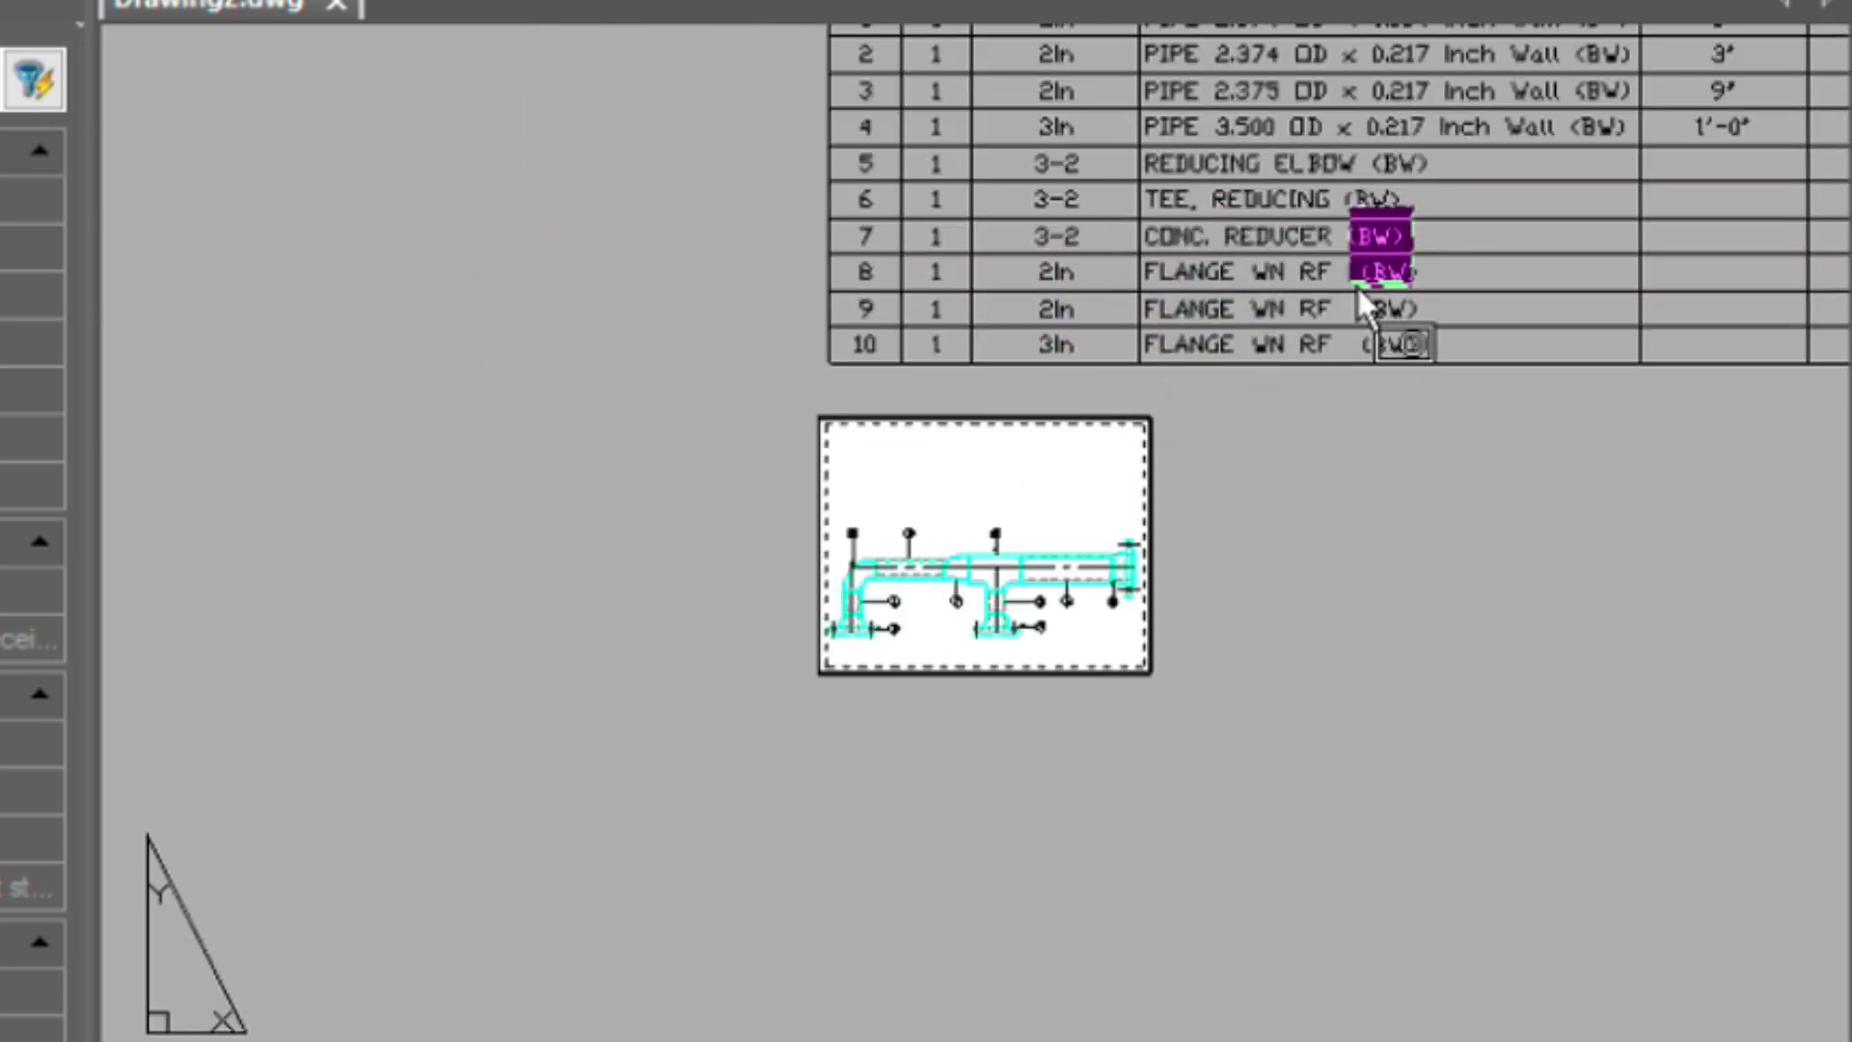
{"action": "scroll", "coordinate": [1357, 286], "scroll_direction": "down", "scroll_amount": 3}
{"action": "mouse_move", "coordinate": [1372, 282]}
{"action": "middle_mouse_down"}
{"action": "mouse_move", "coordinate": [948, 527]}
{"action": "mouse_move", "coordinate": [914, 509]}
{"action": "middle_mouse_up"}
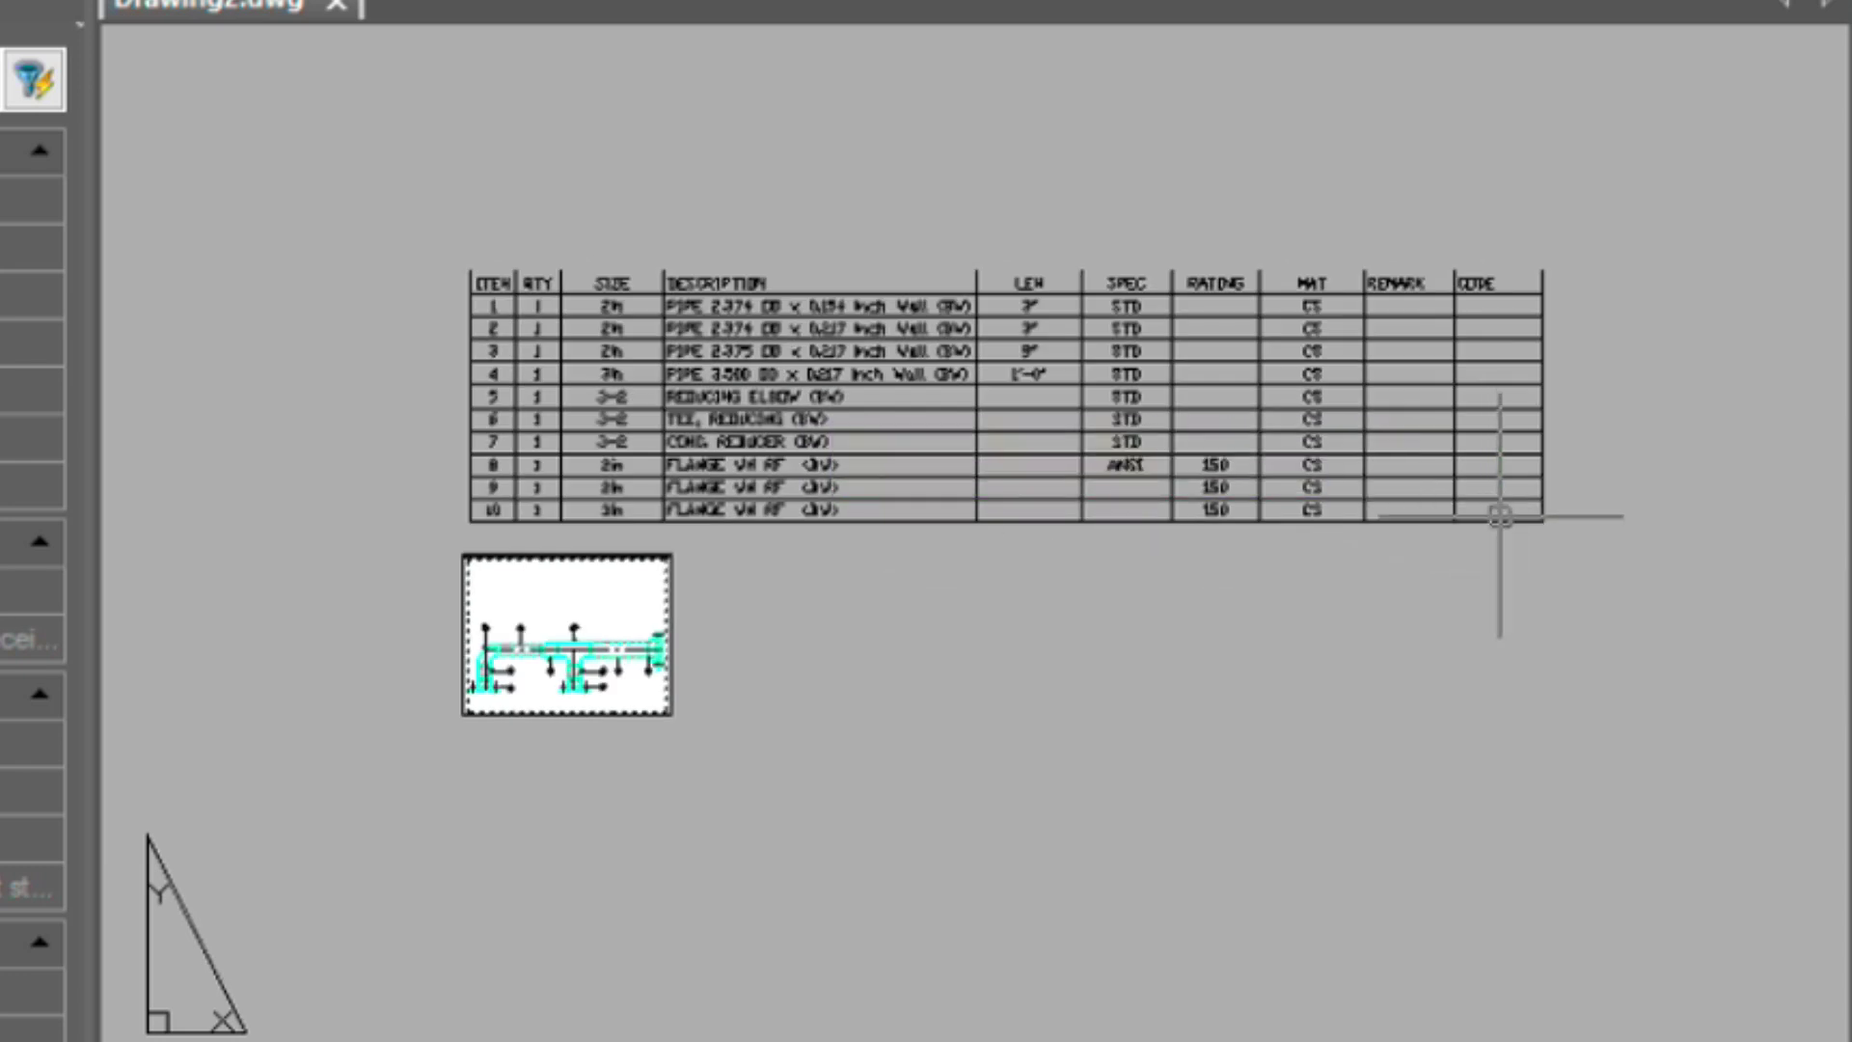
Select the pasted BOM table and SCAle it by reference, using its top-left corner and full width
{"action": "left_click", "coordinate": [1611, 529]}
{"action": "left_click", "coordinate": [447, 248]}
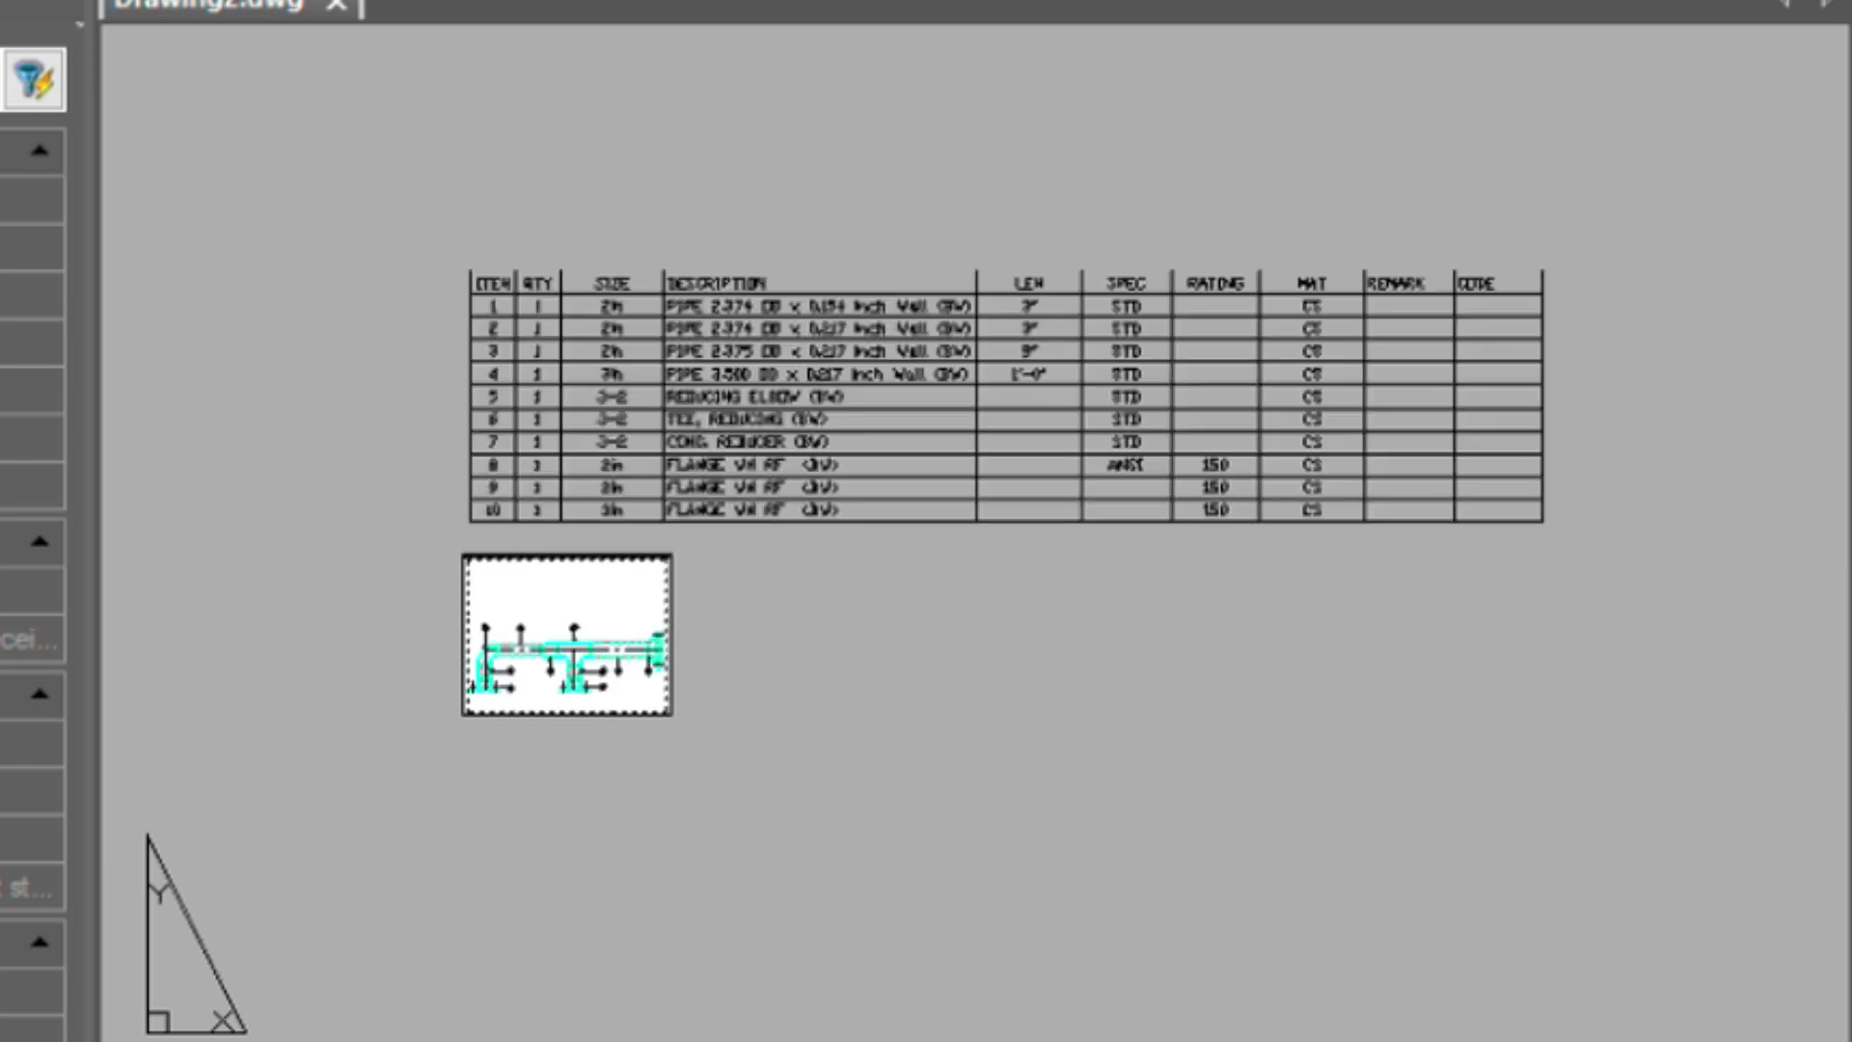
{"action": "type", "text": "SCALE"}
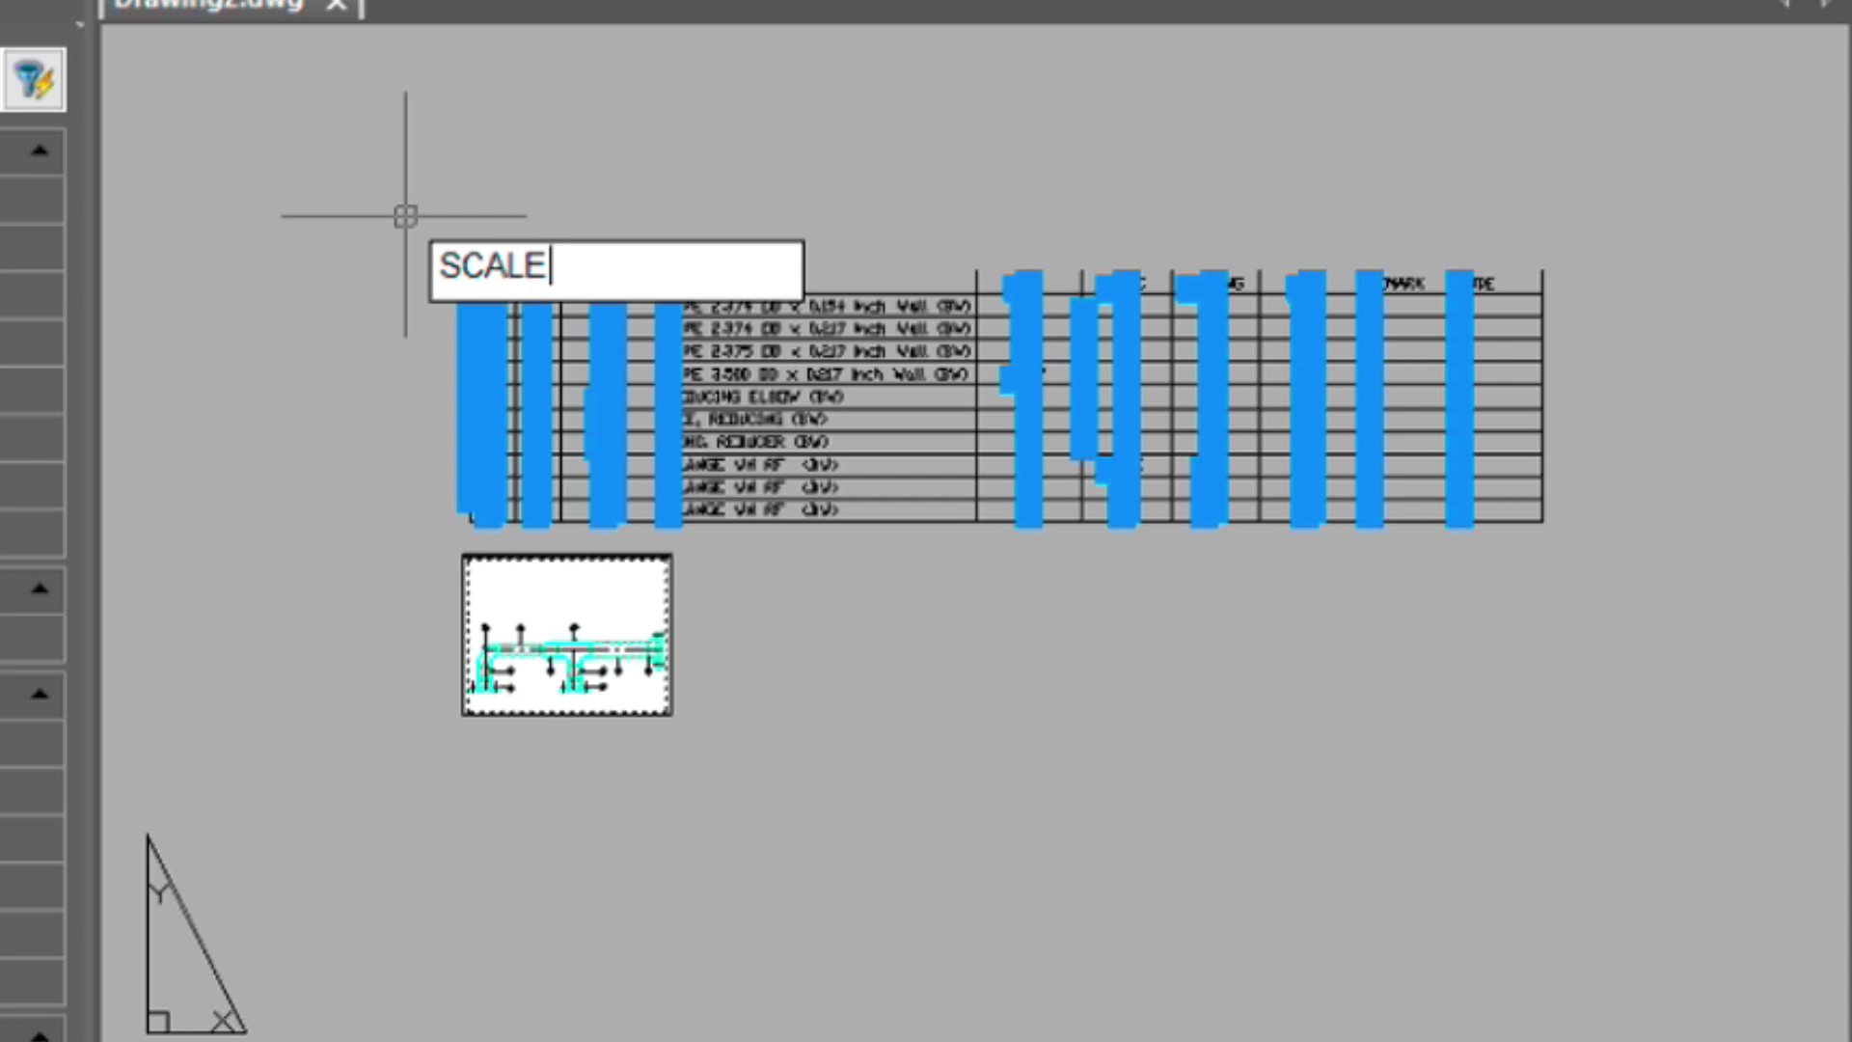
{"action": "key", "text": "Return"}
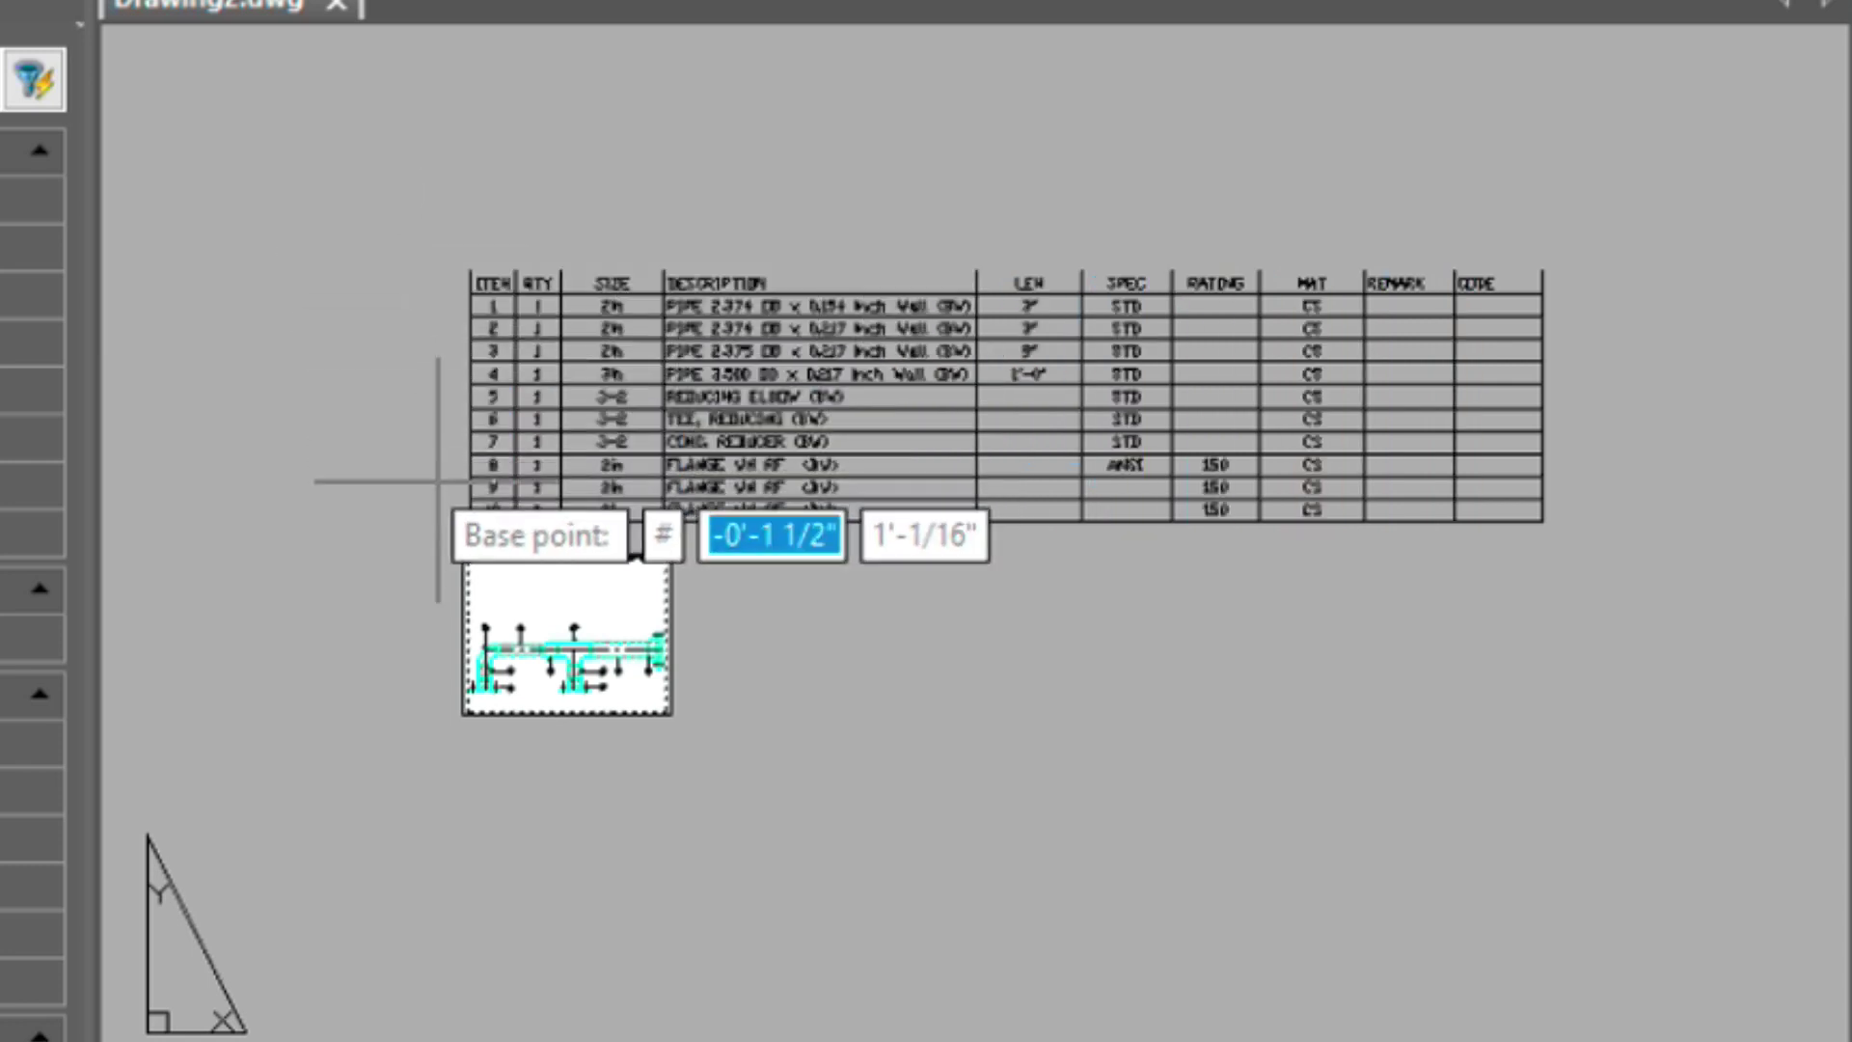
{"action": "left_click", "coordinate": [454, 270]}
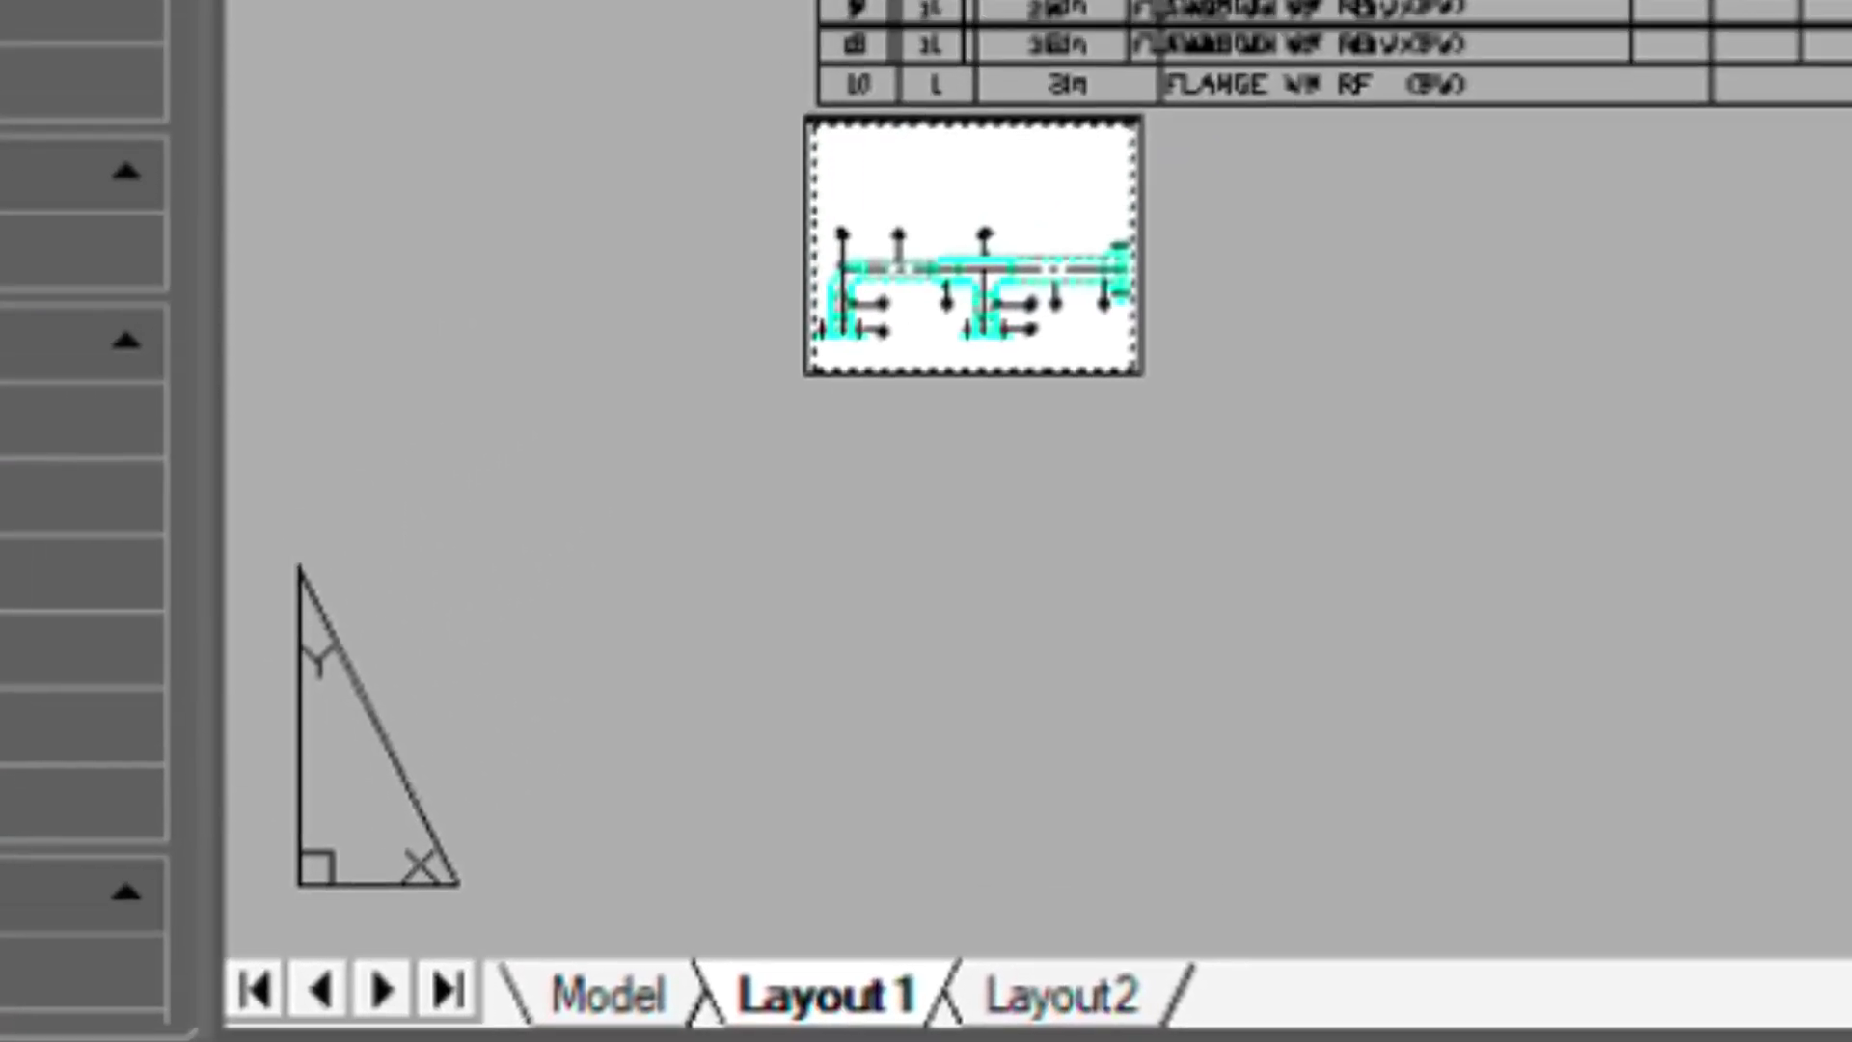
{"action": "type", "text": "r"}
{"action": "key", "text": "Return"}
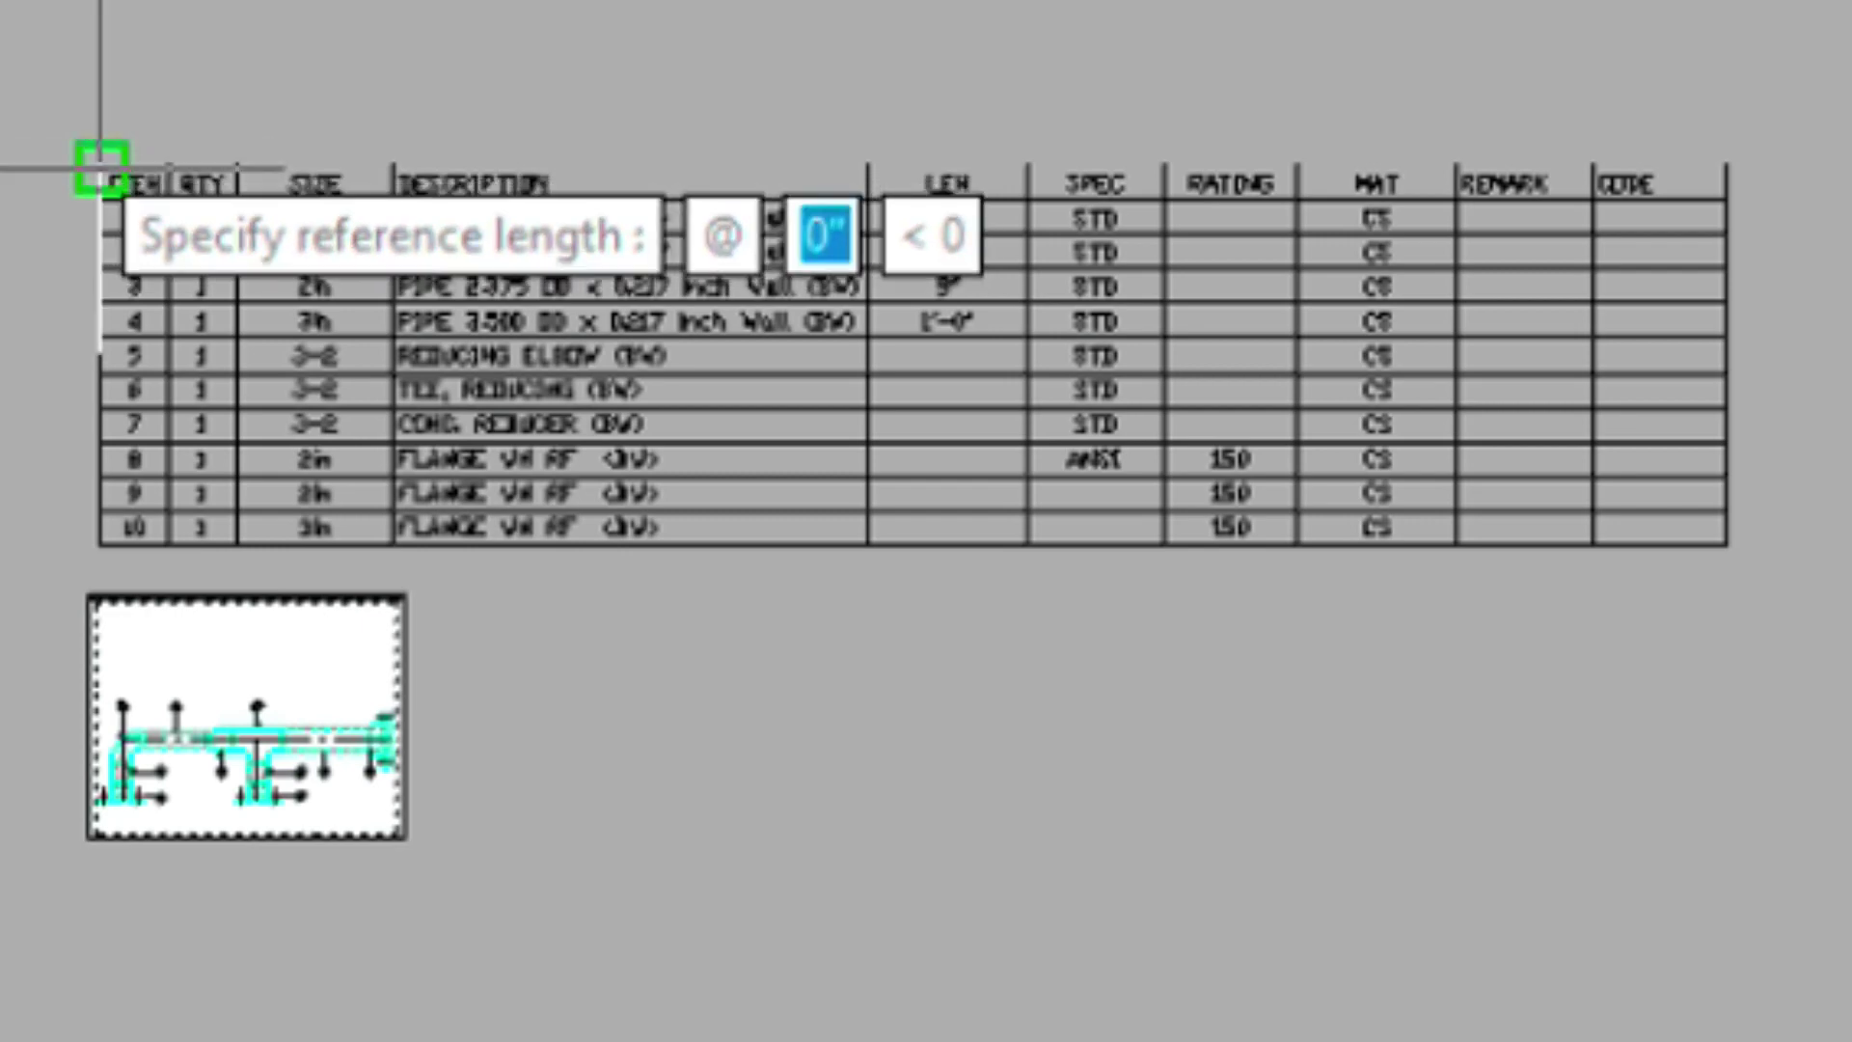
{"action": "left_click", "coordinate": [92, 143]}
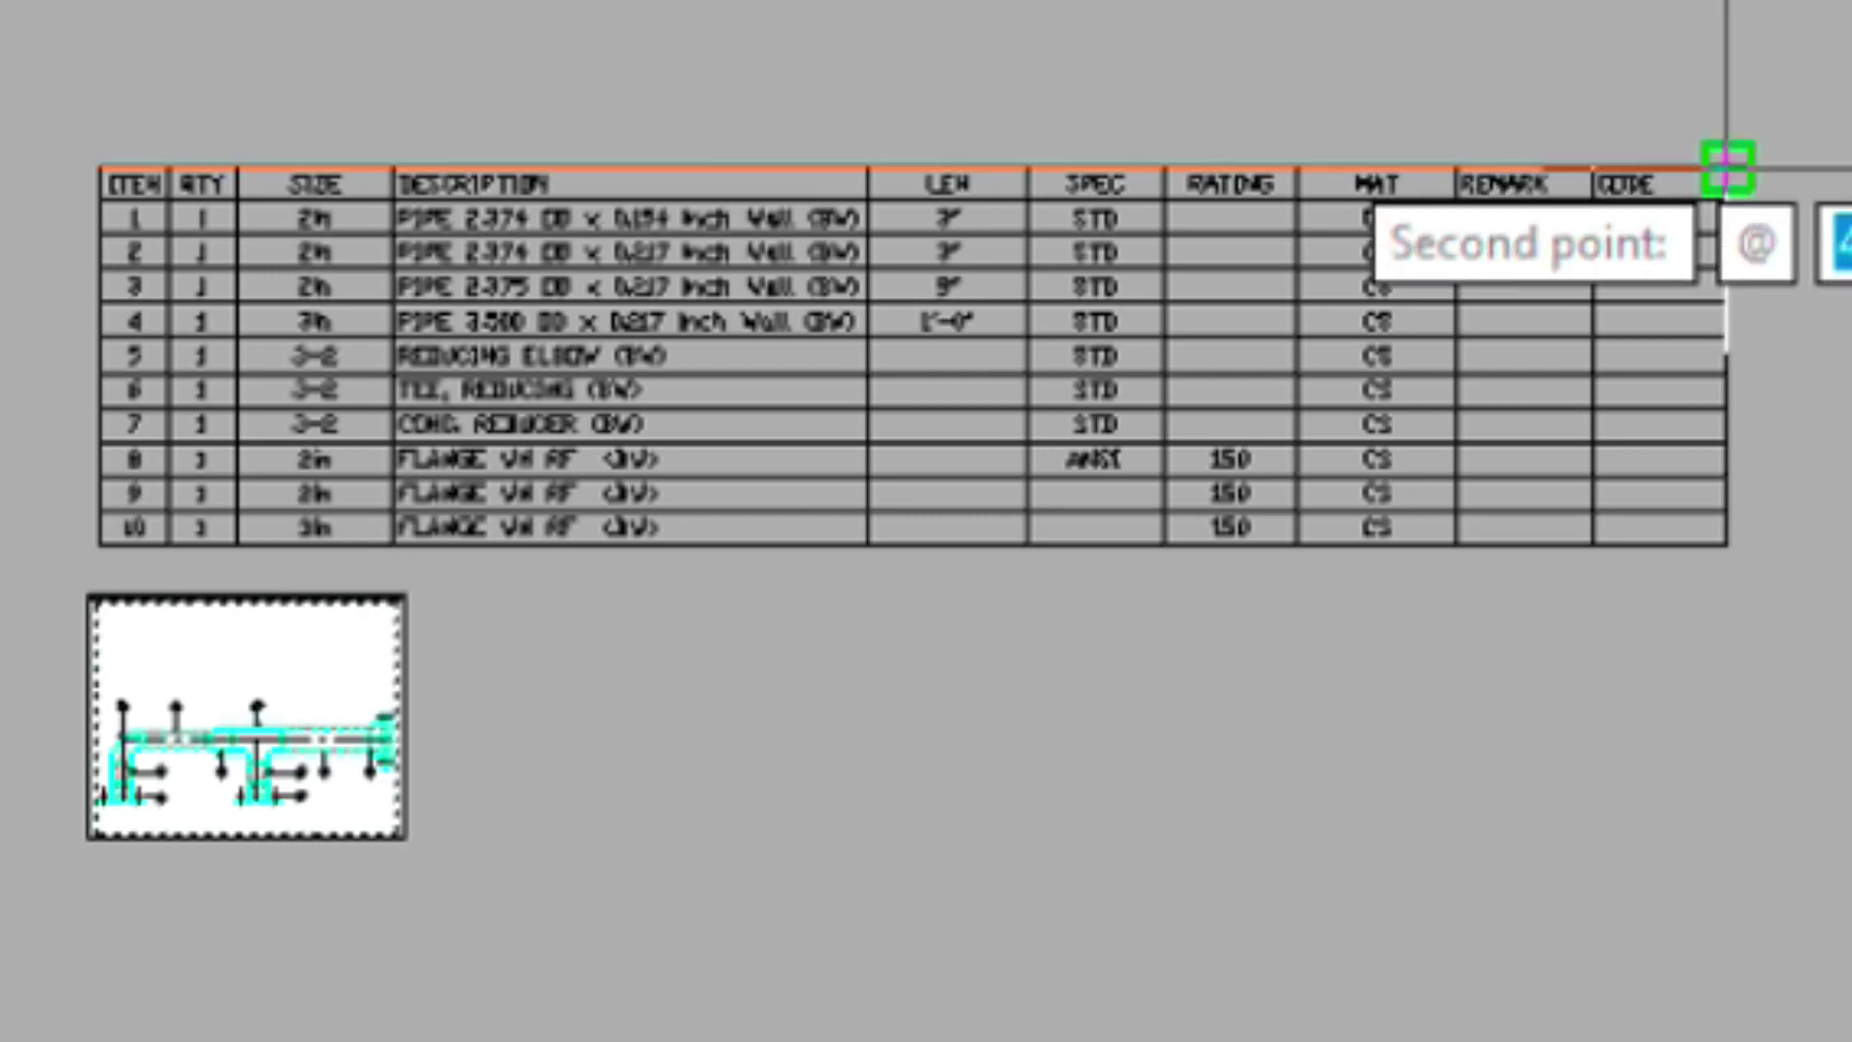
{"action": "left_click", "coordinate": [1727, 169]}
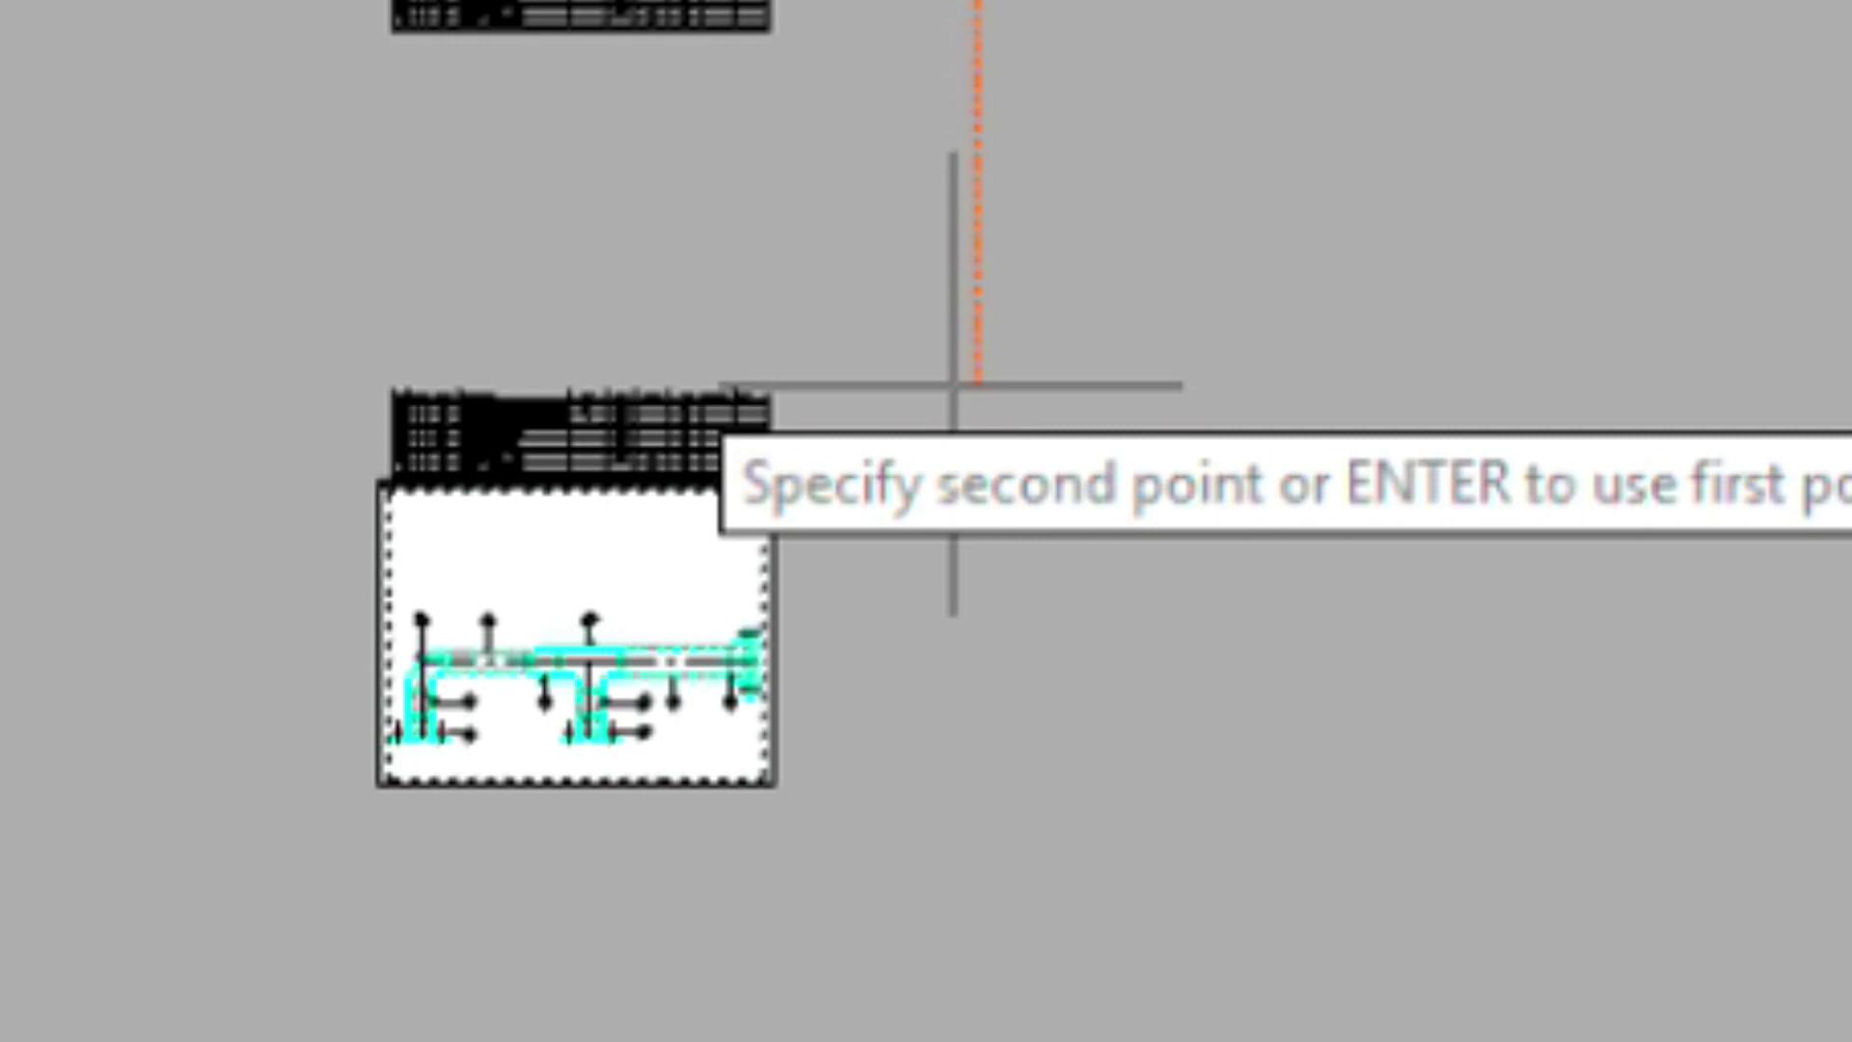
Zoom out and back in to check the table above the piping elevation
{"action": "scroll", "coordinate": [953, 386], "scroll_direction": "up", "scroll_amount": 5}
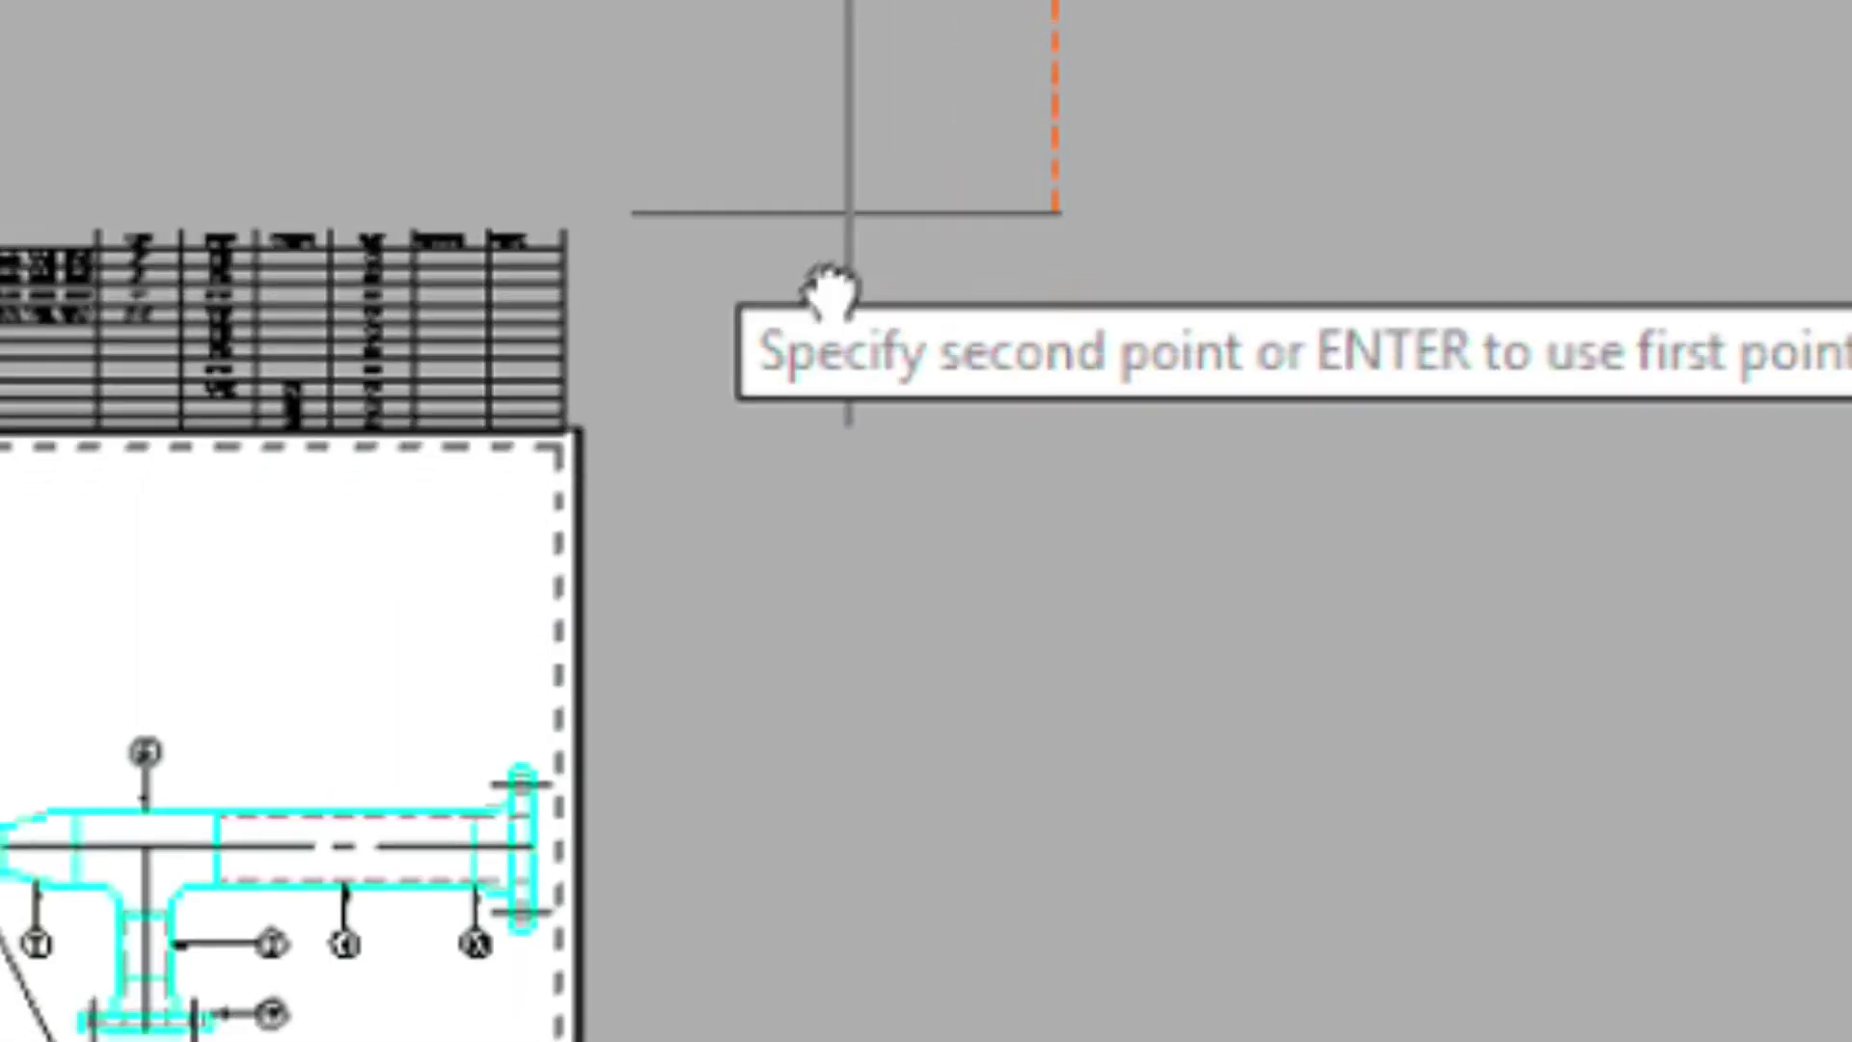
{"action": "scroll", "coordinate": [828, 289], "scroll_direction": "down", "scroll_amount": 5}
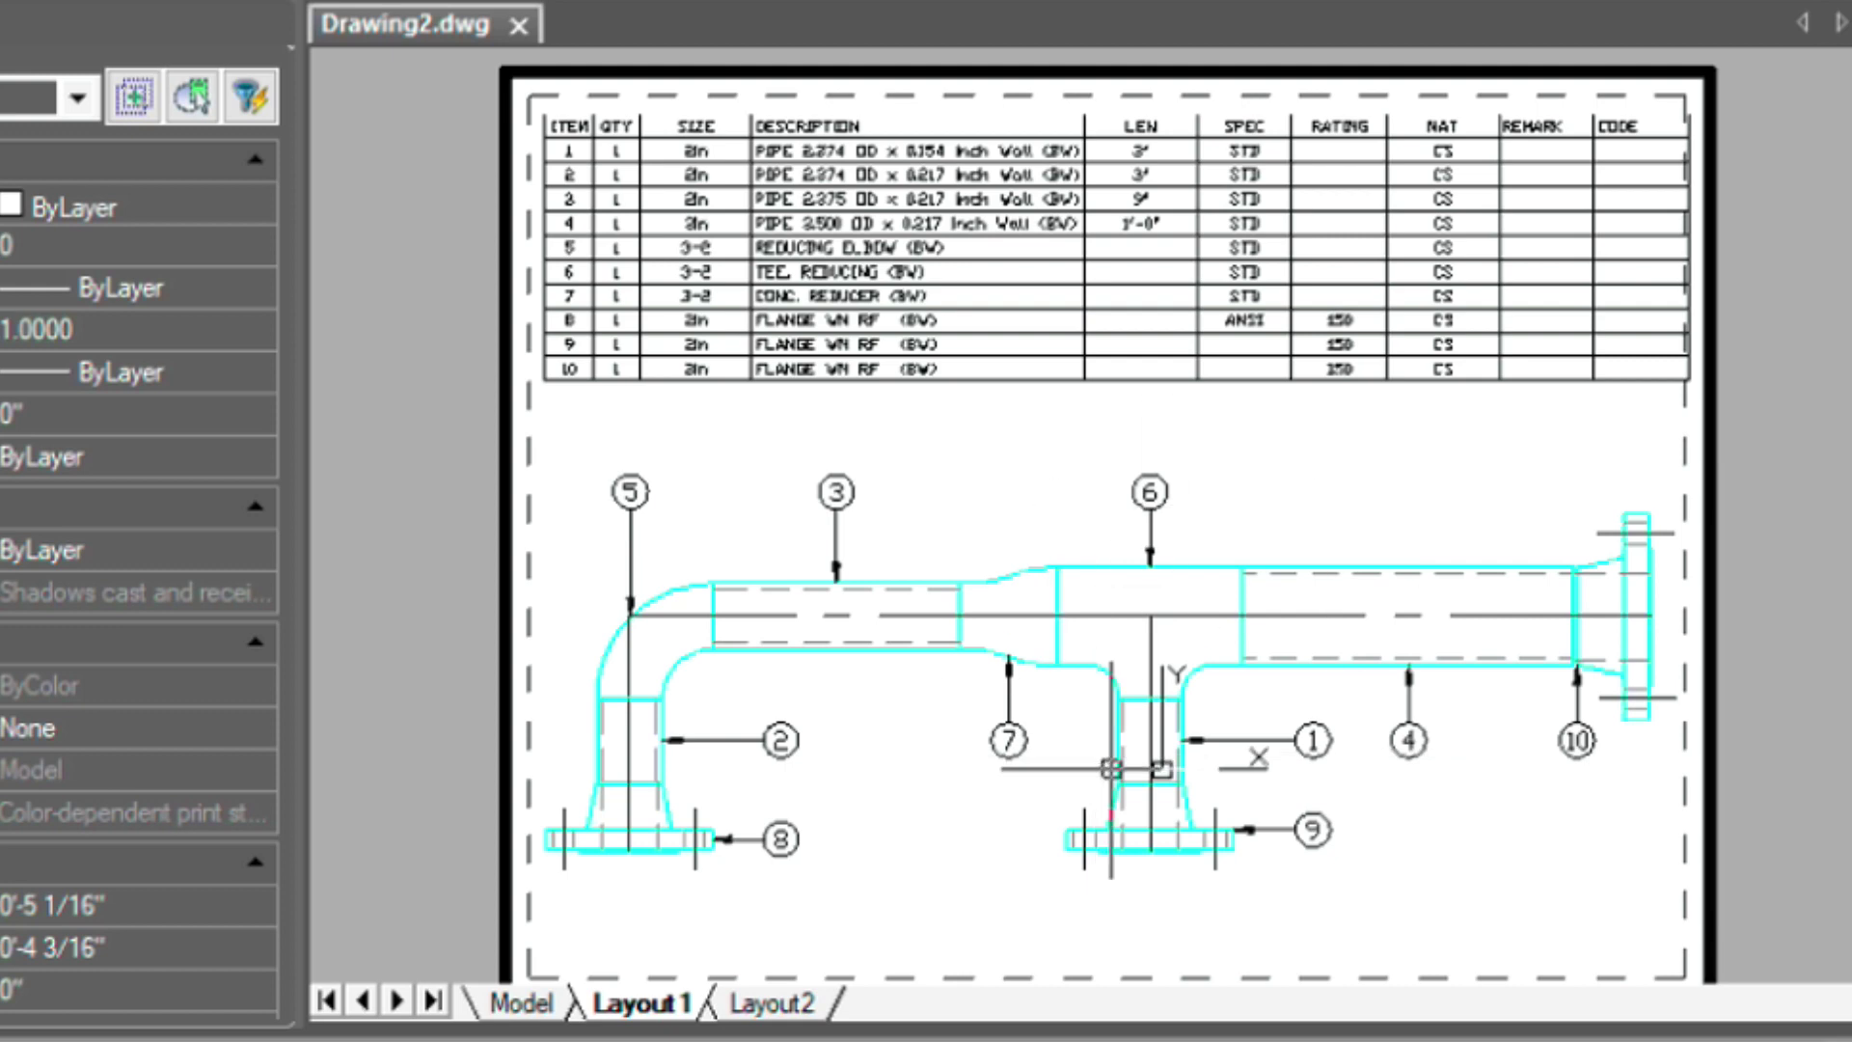
Look at model space, then return to Layout1 and switch to paper space with PS
{"action": "left_click", "coordinate": [513, 1005]}
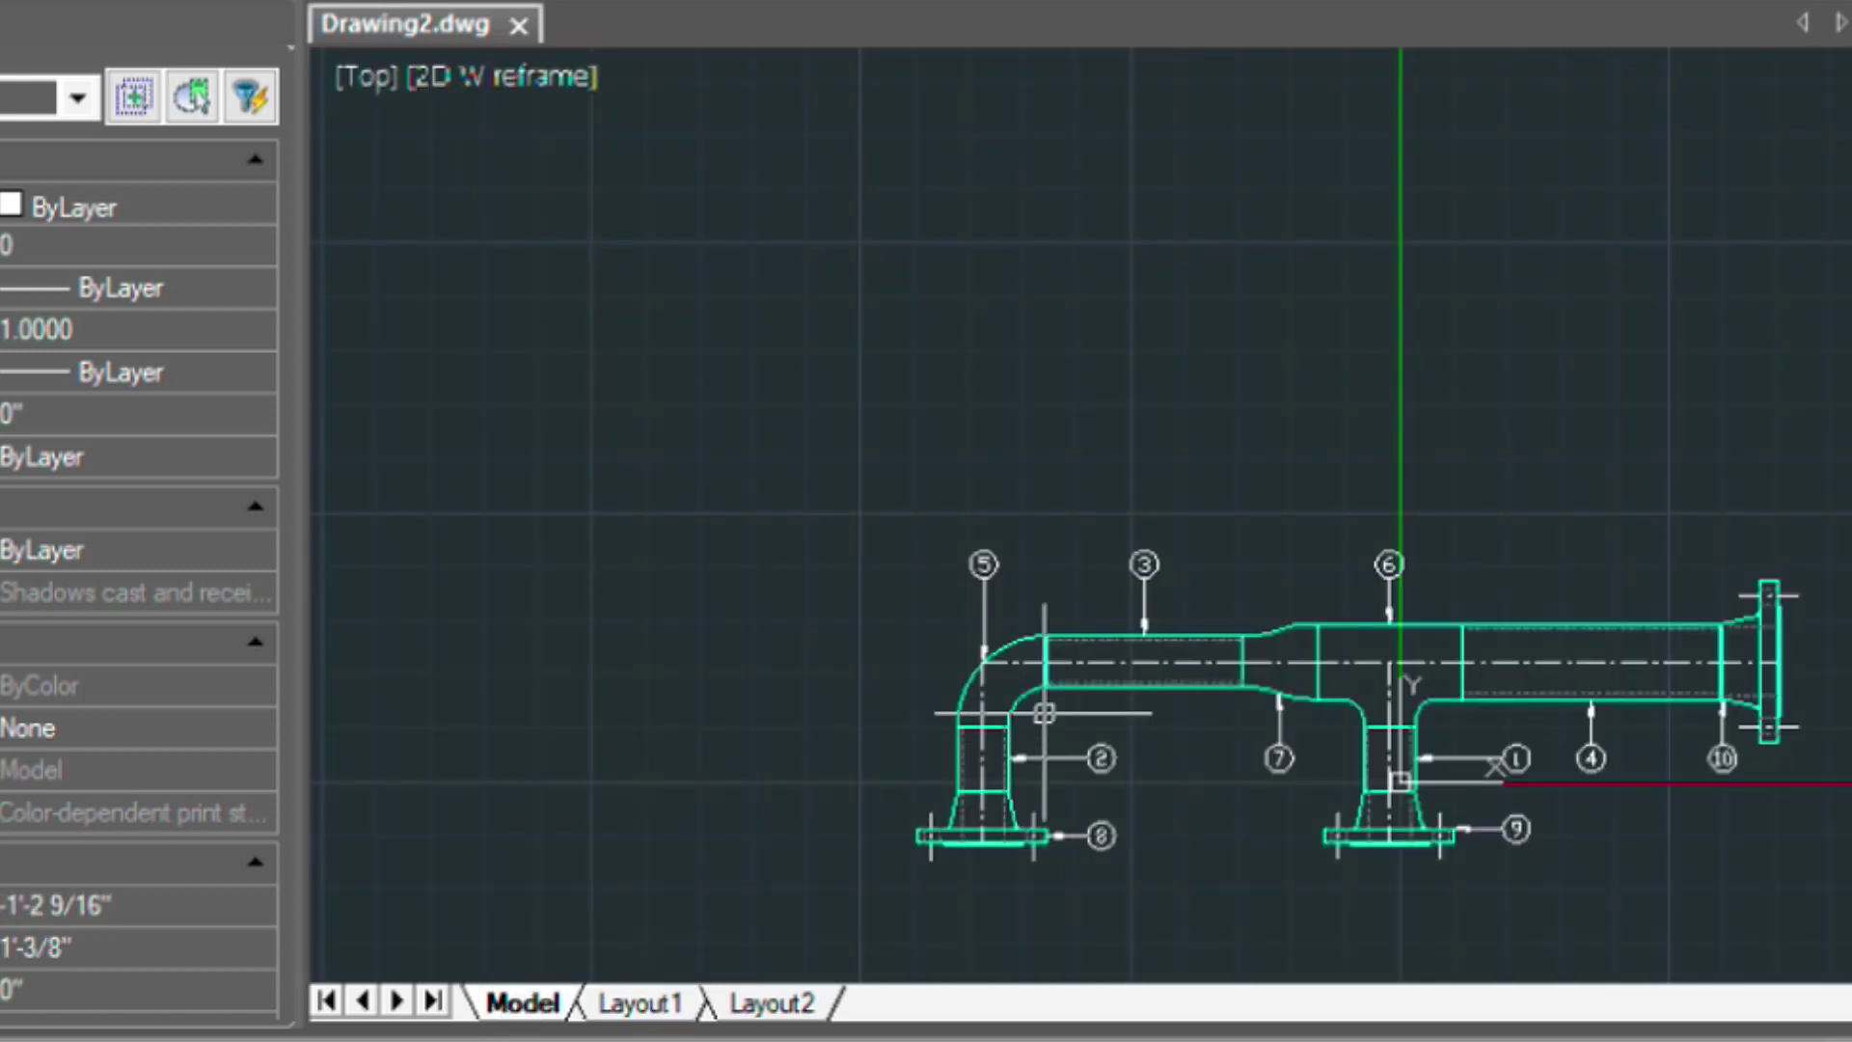
{"action": "left_click", "coordinate": [625, 1008]}
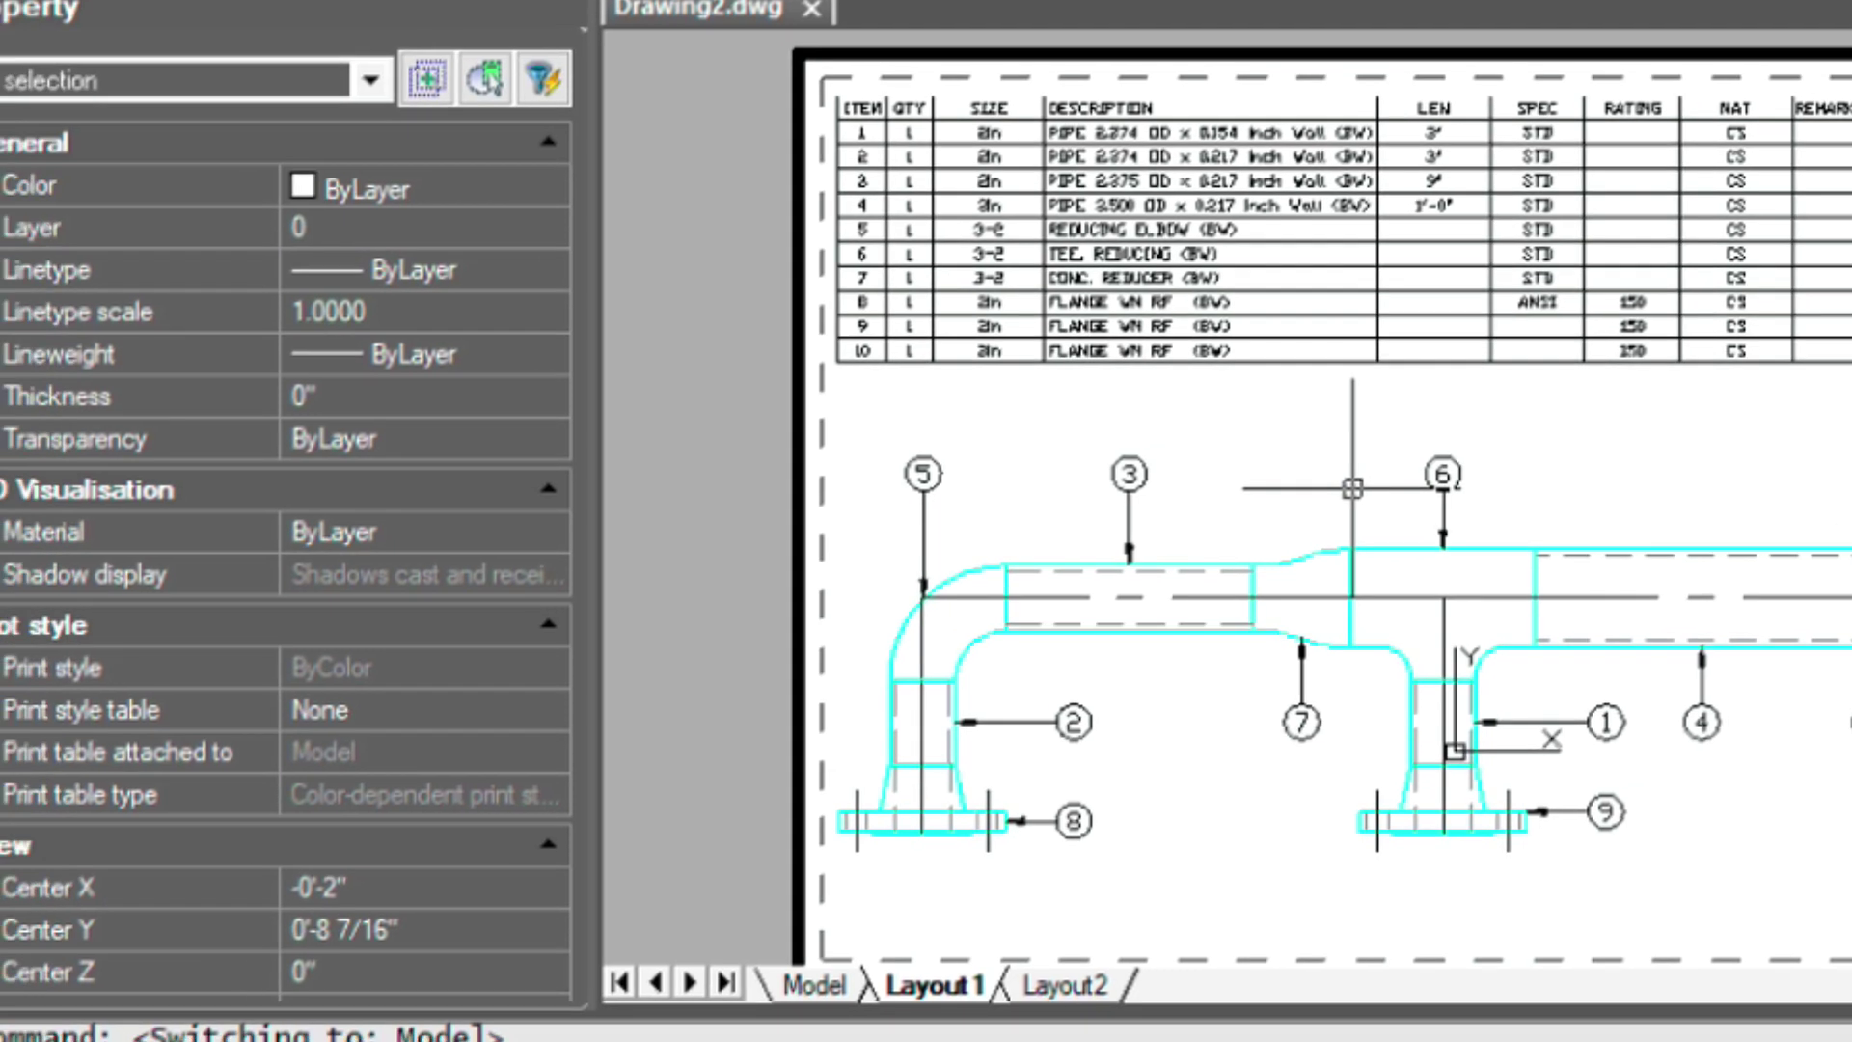
{"action": "type", "text": "ps"}
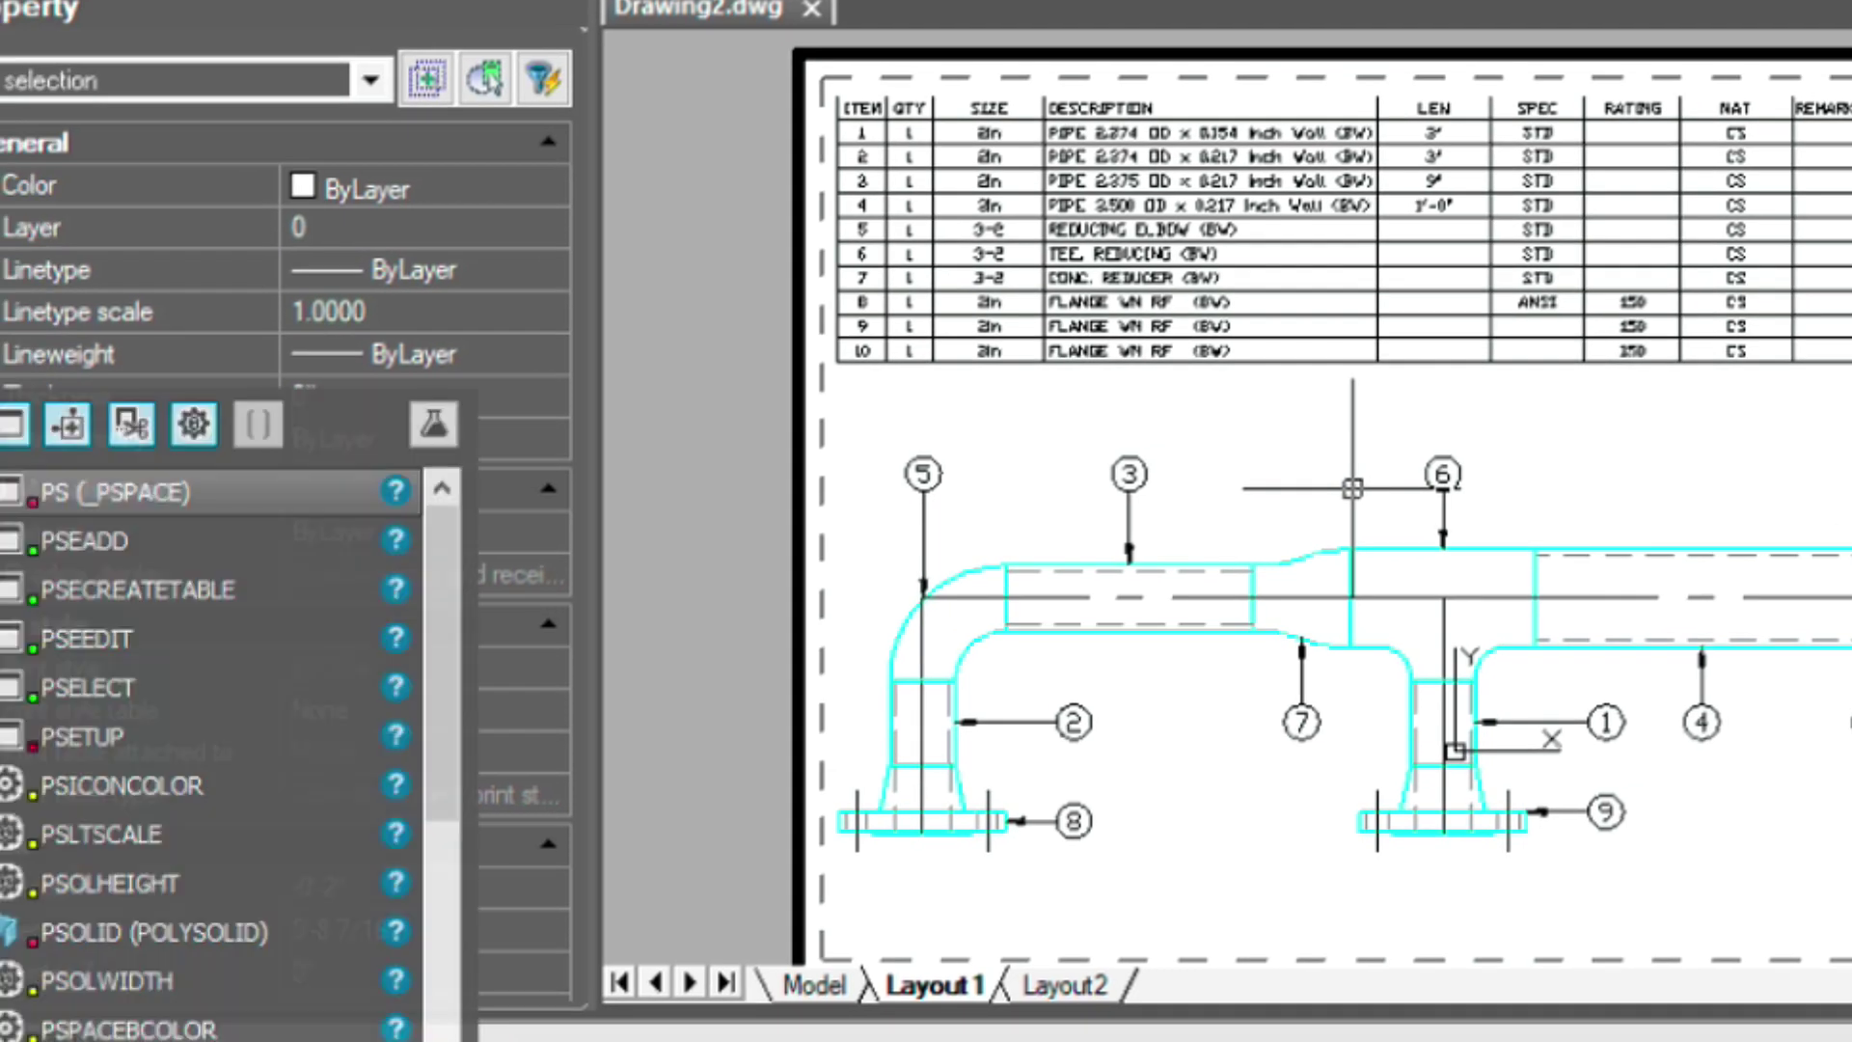
{"action": "key", "text": "Return"}
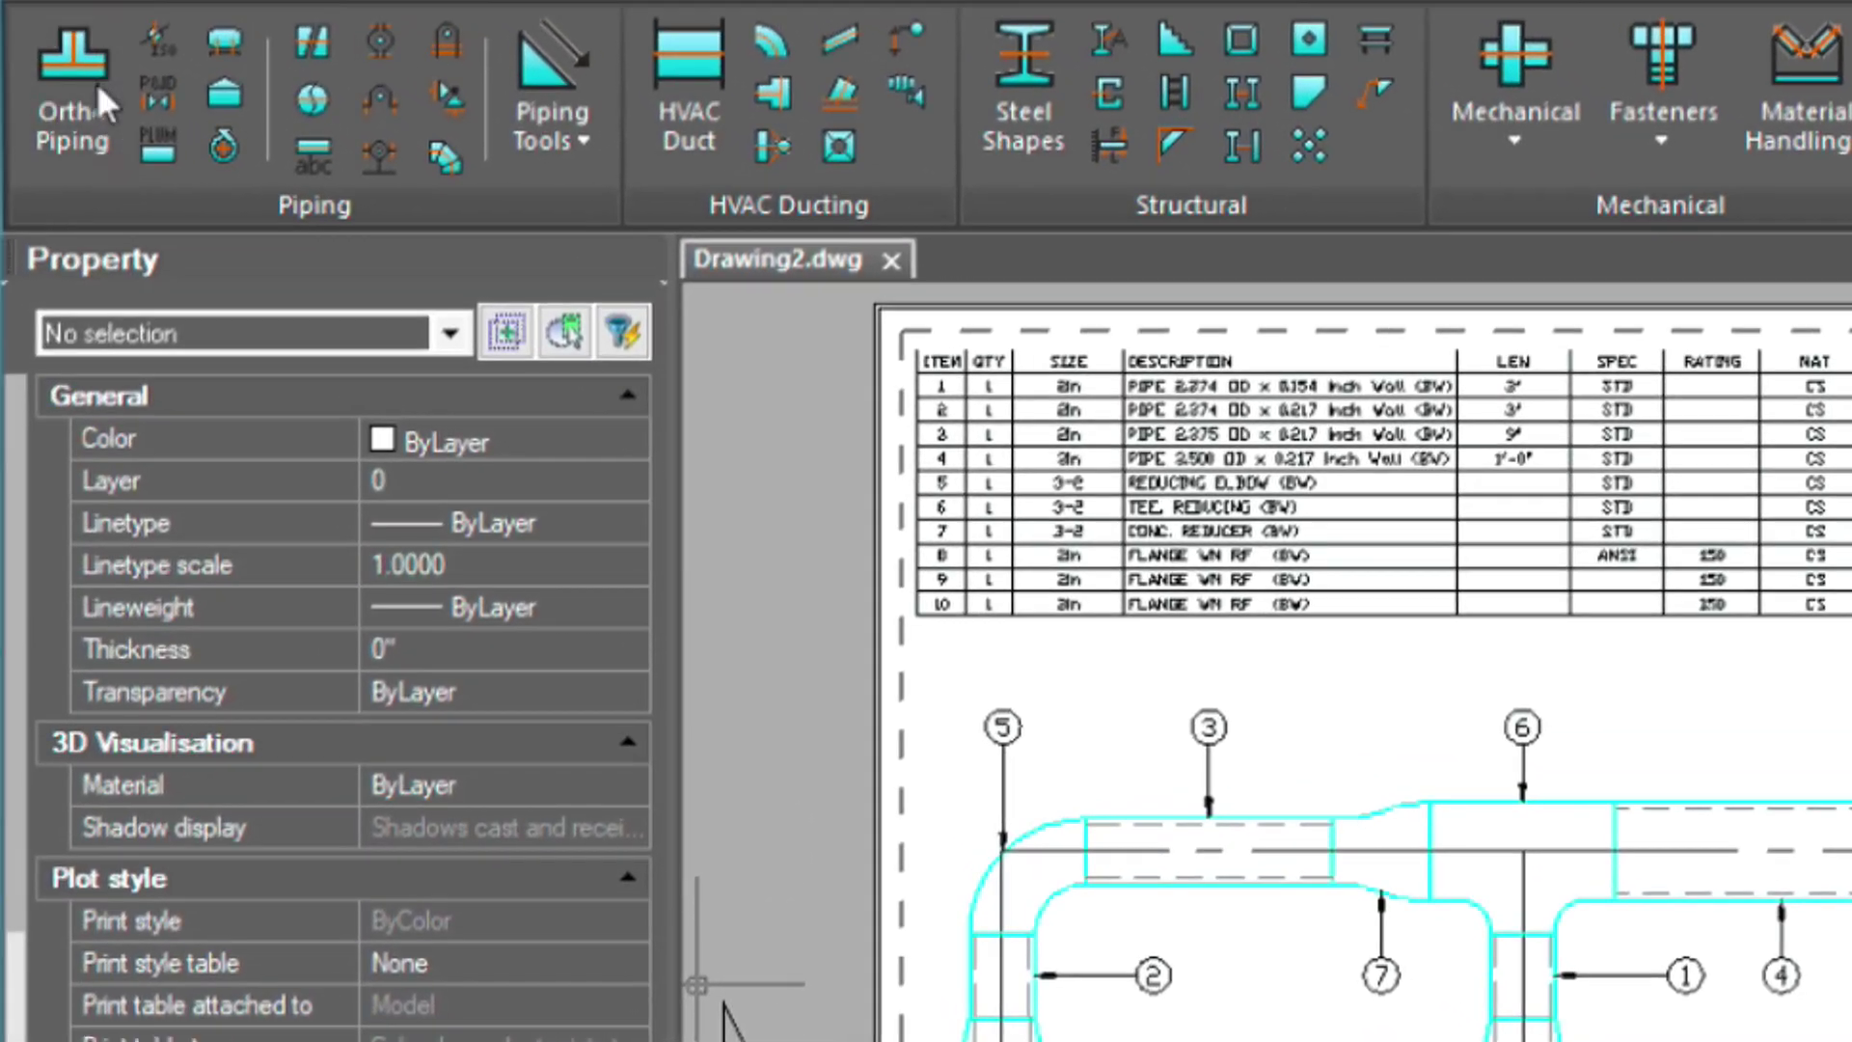
{"action": "left_click", "coordinate": [99, 86]}
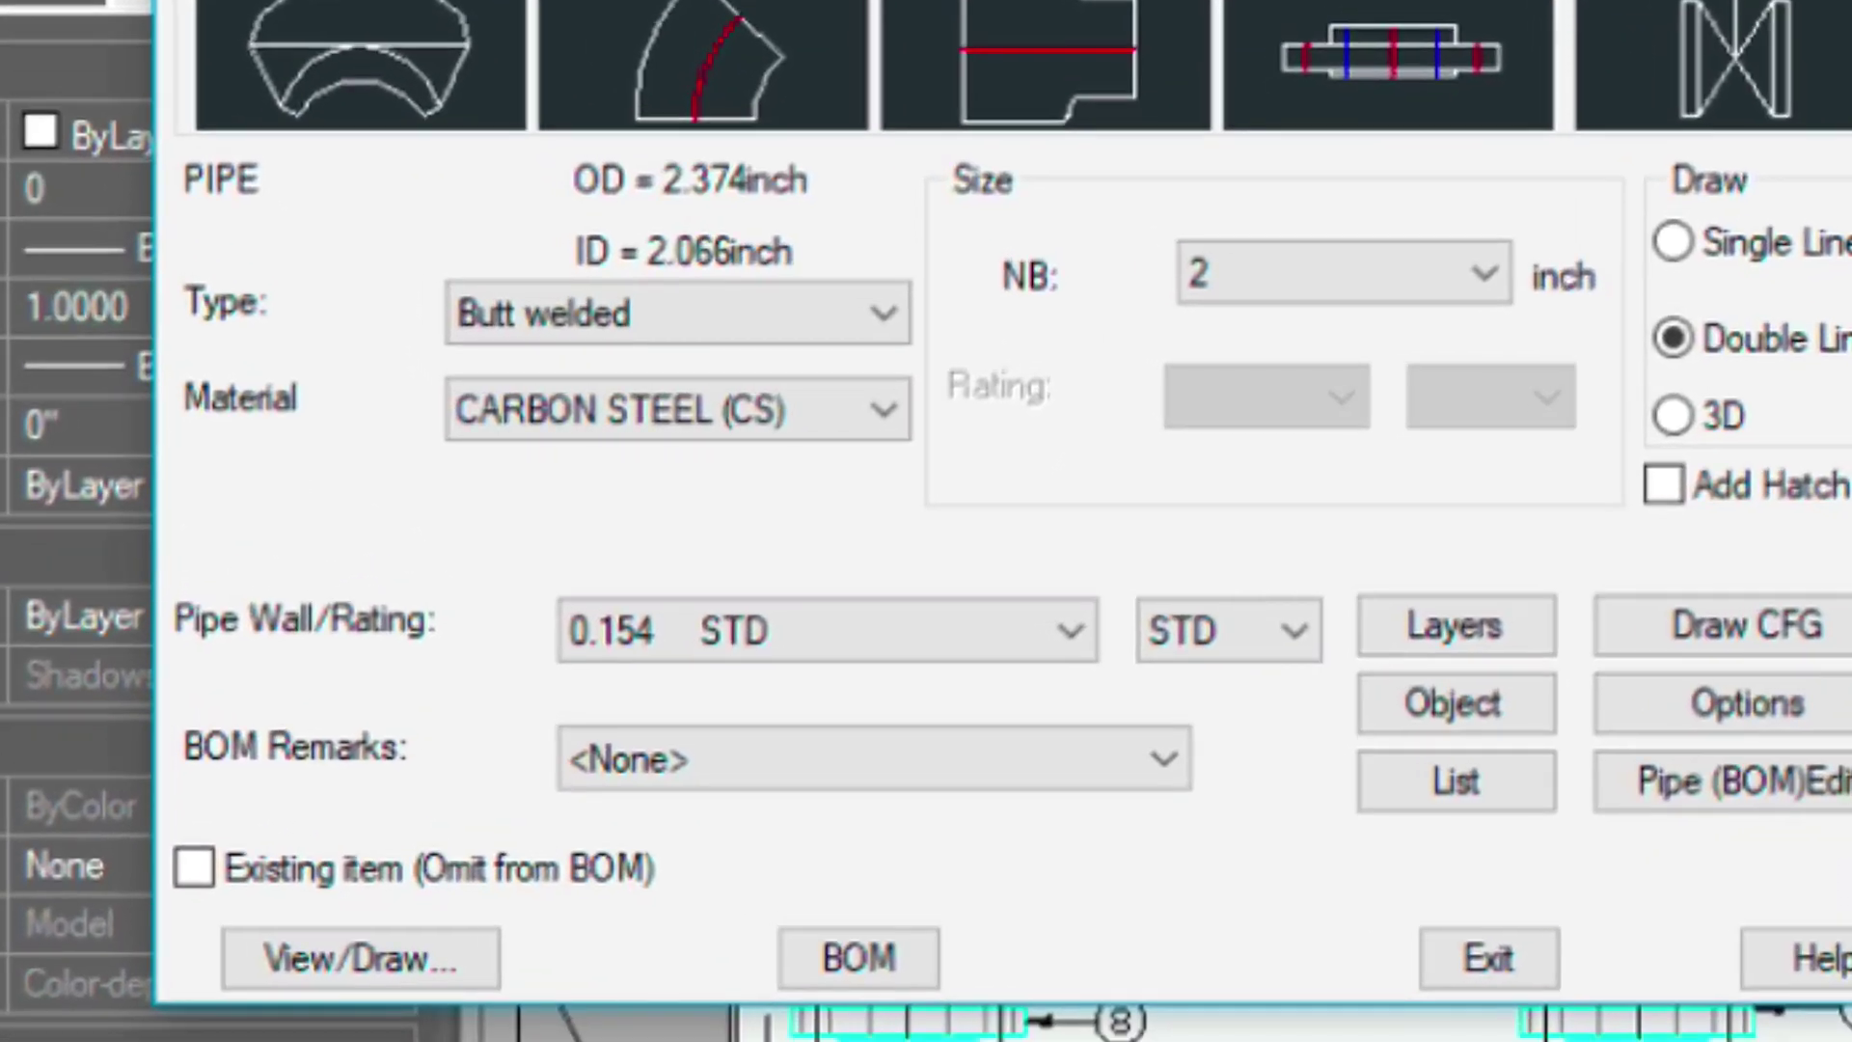
{"action": "left_click", "coordinate": [862, 957]}
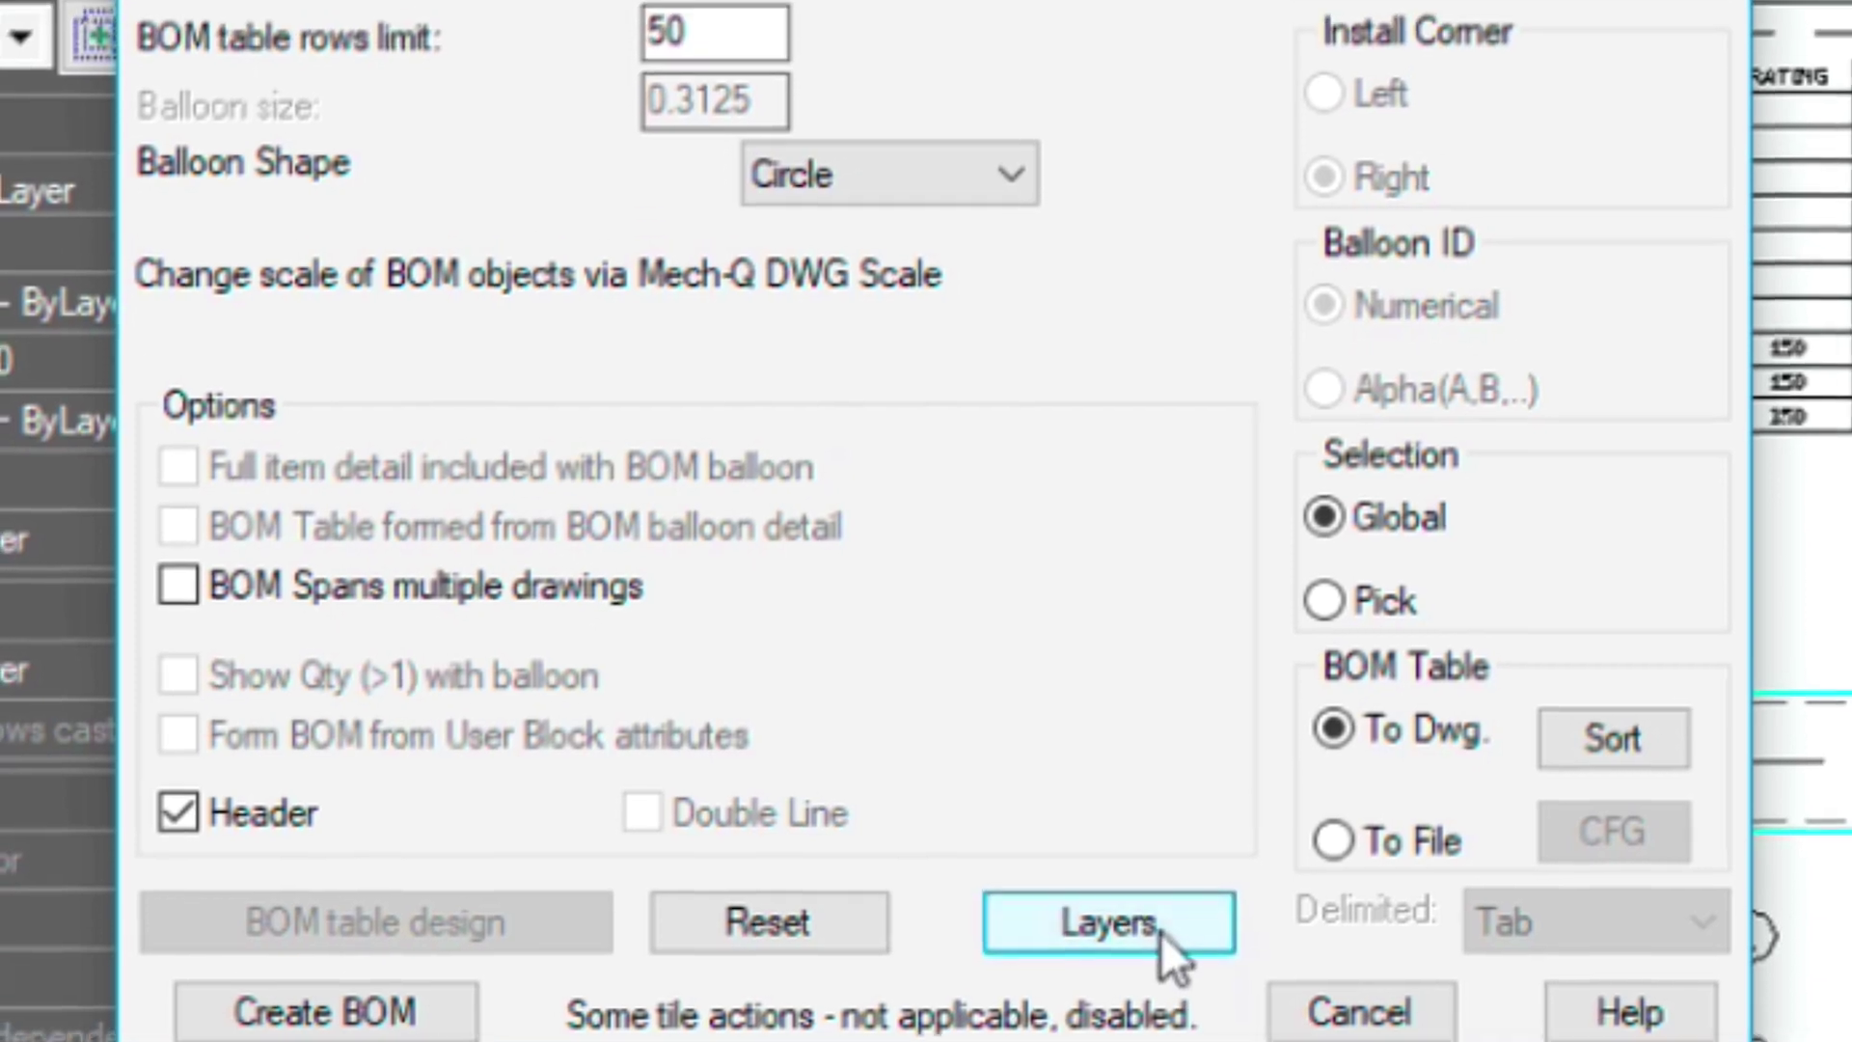
{"action": "left_click", "coordinate": [1158, 878]}
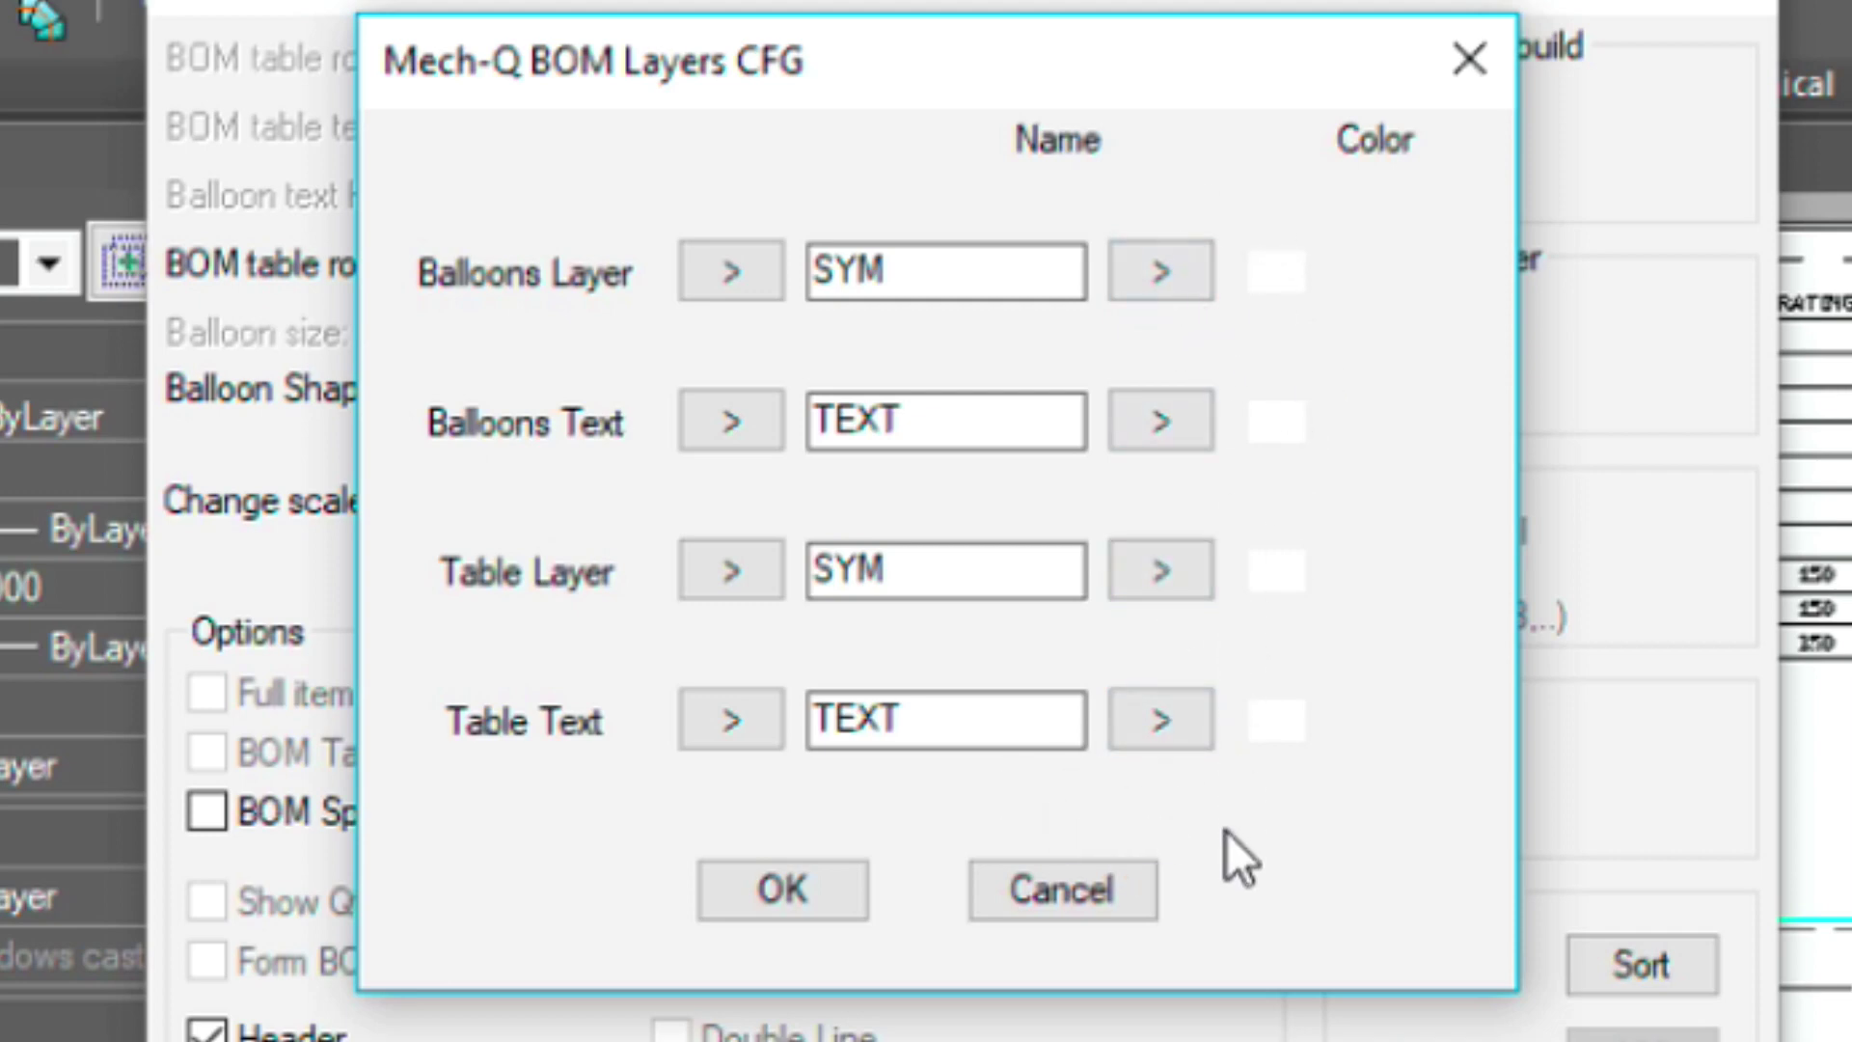
{"action": "left_click", "coordinate": [769, 886]}
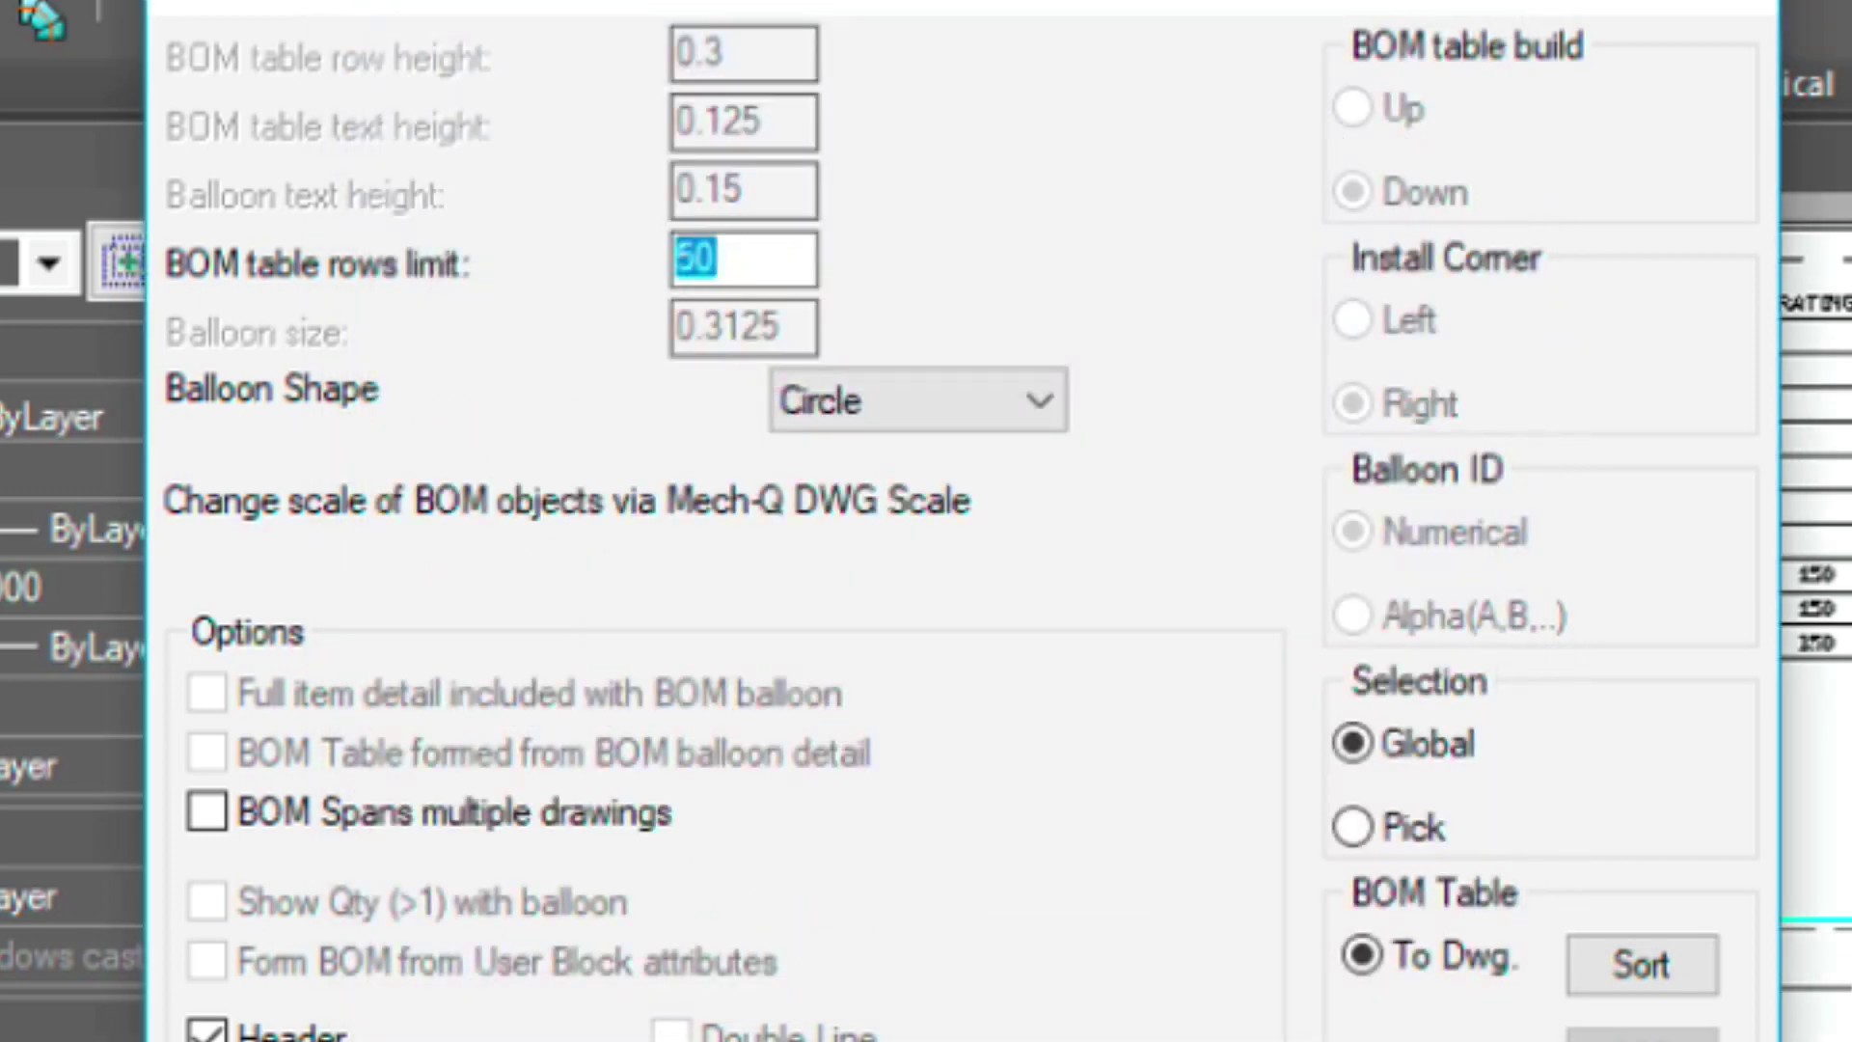
{"action": "key", "text": "Escape"}
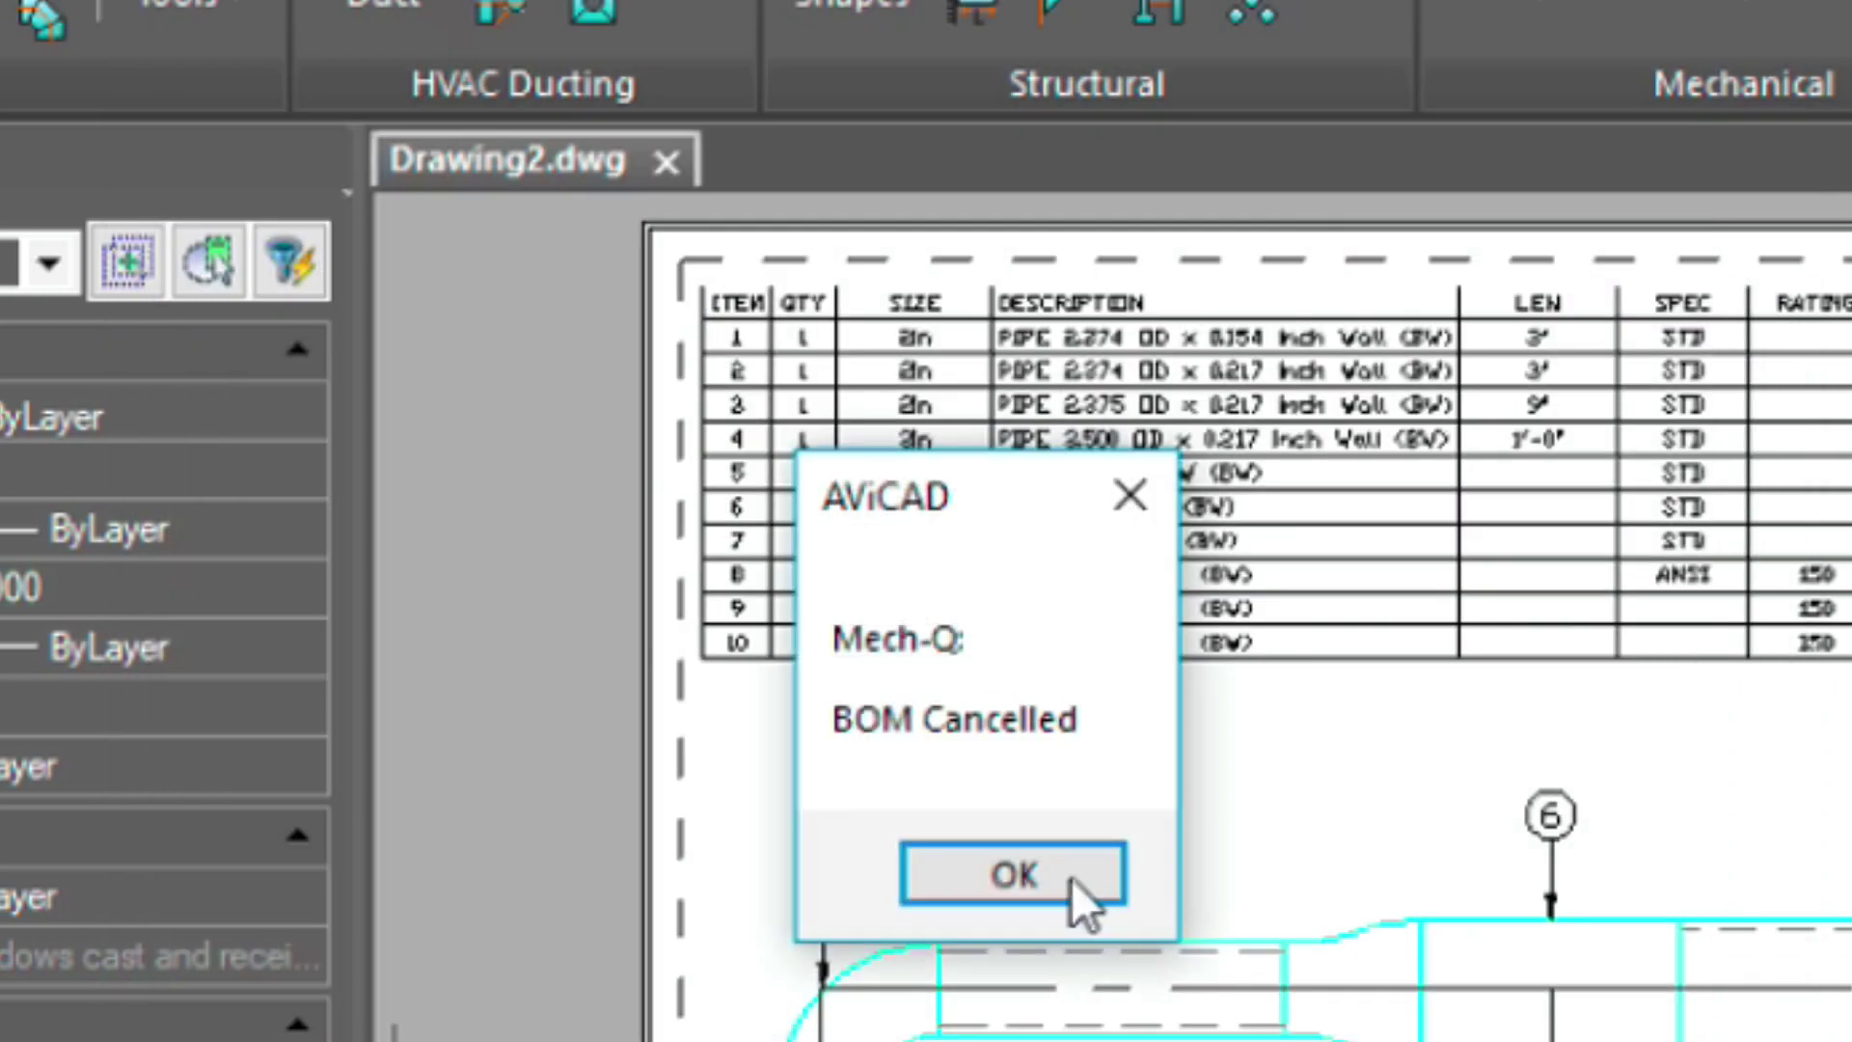
{"action": "left_click", "coordinate": [1013, 874]}
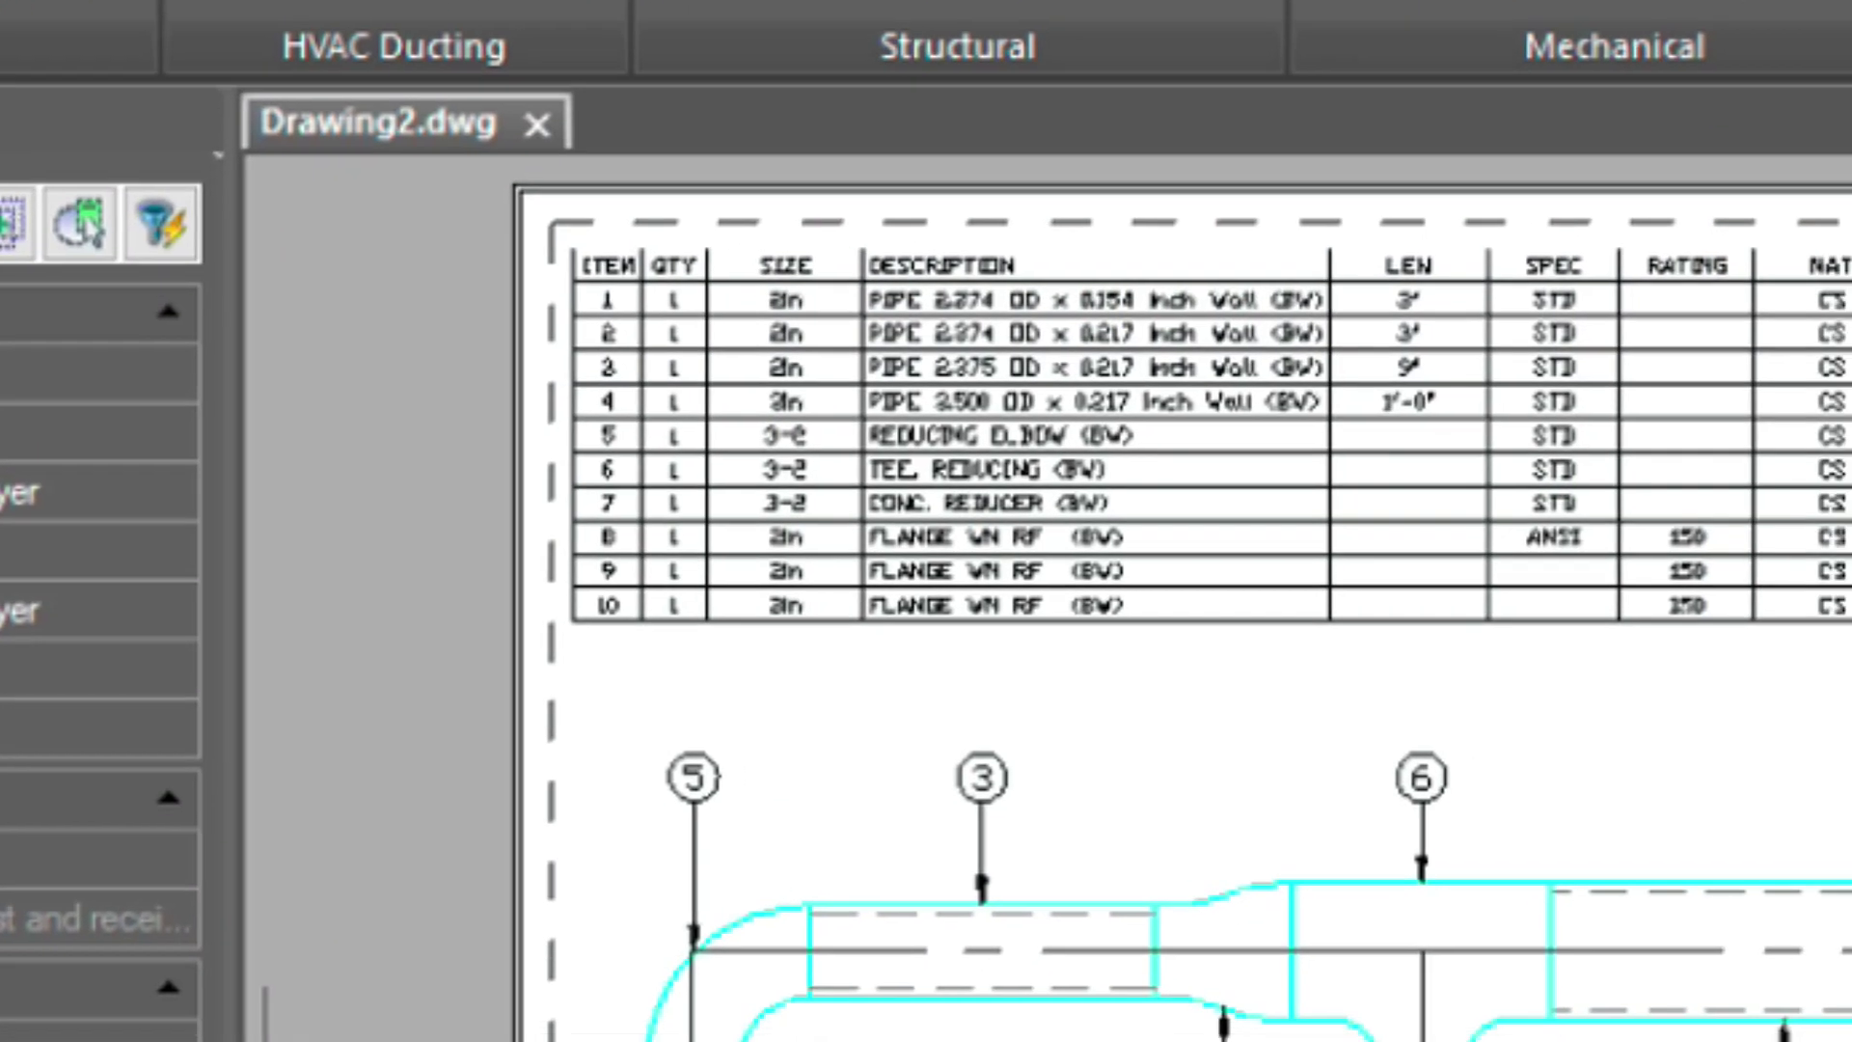
Open the layer list and check the TEXT layer's colour, leaving it unchanged
{"action": "type", "text": "LA"}
{"action": "key", "text": "Return"}
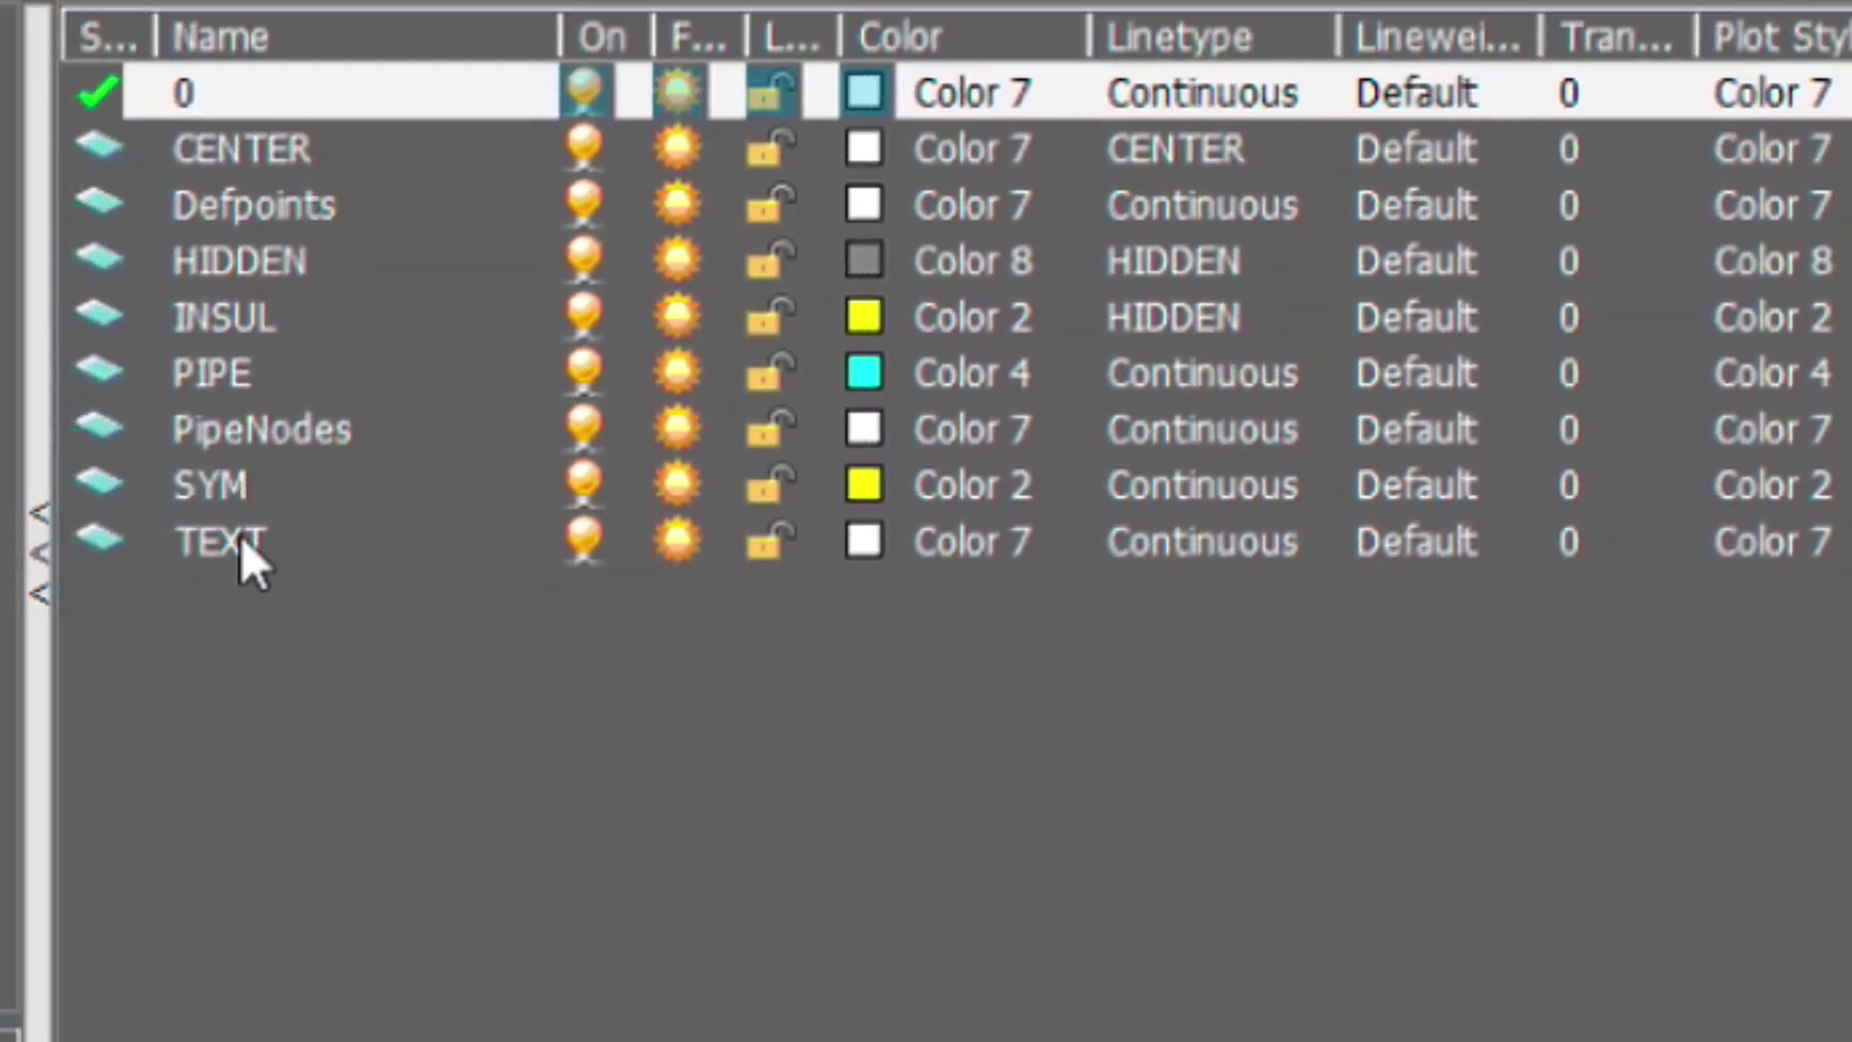
{"action": "left_click", "coordinate": [241, 540]}
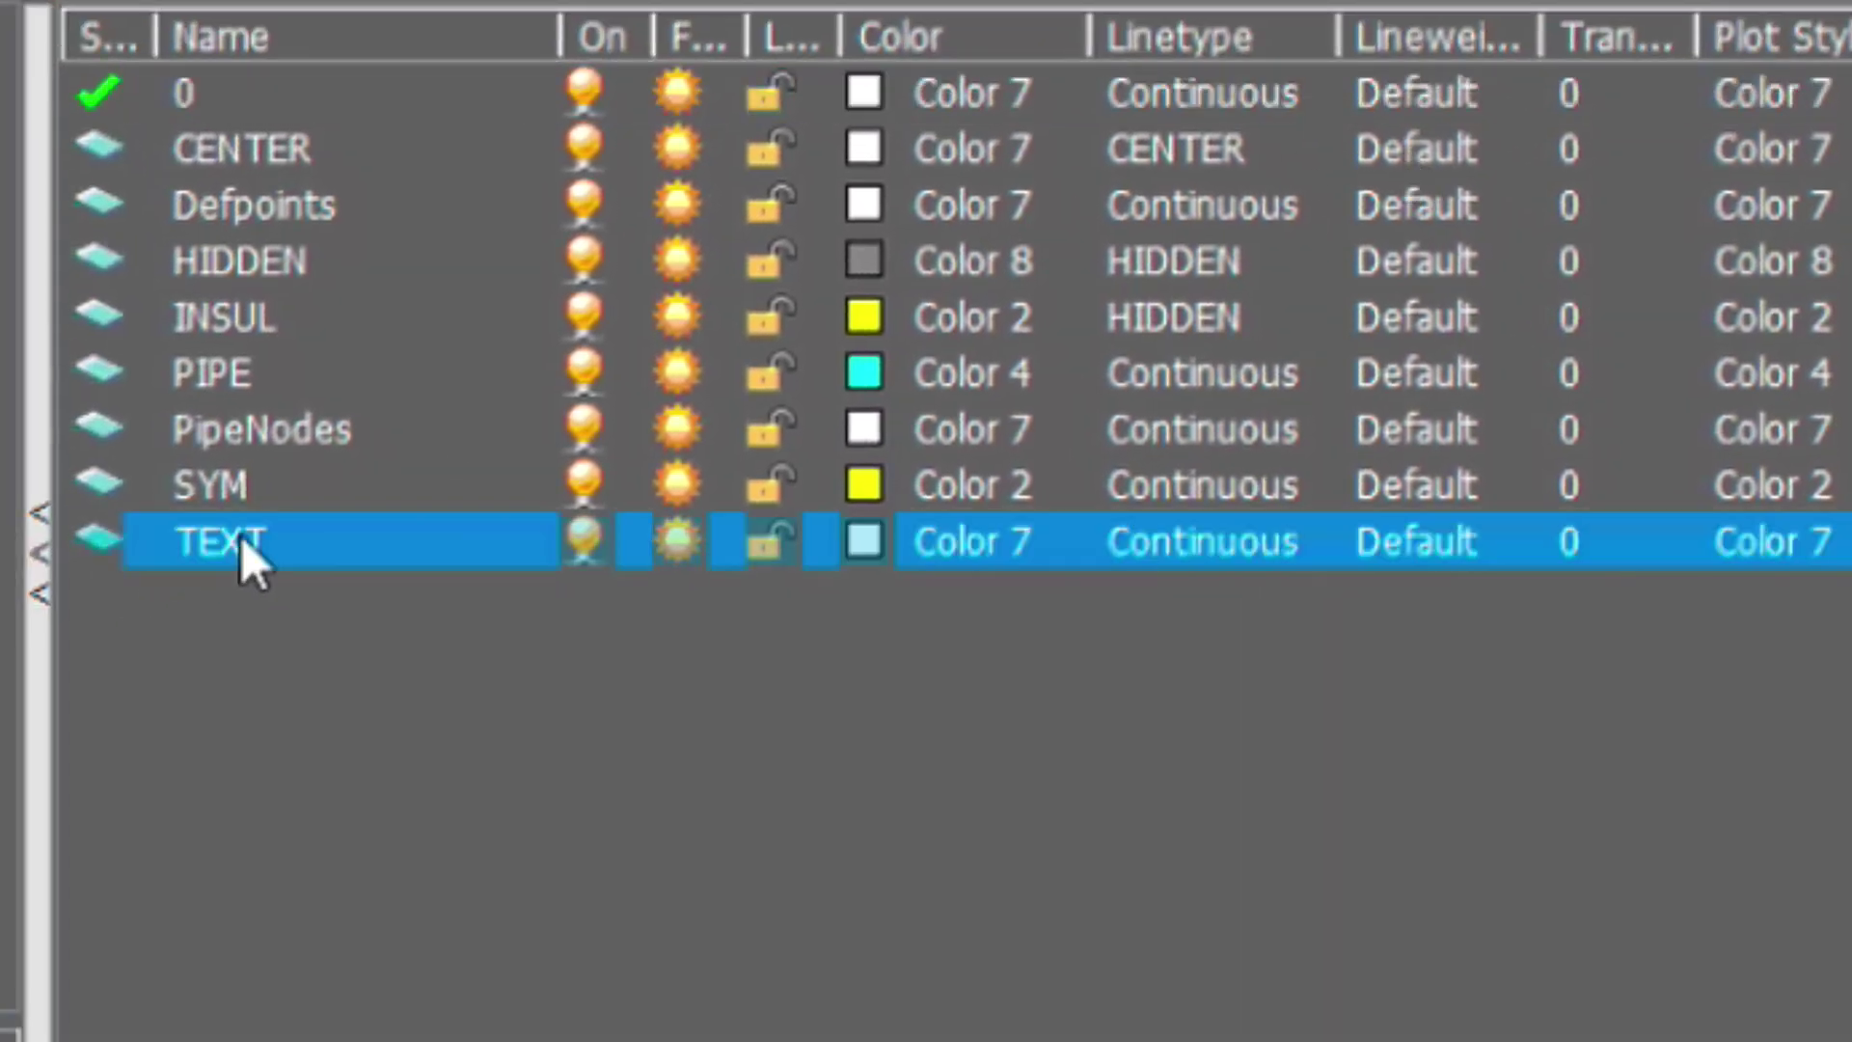
{"action": "left_click", "coordinate": [872, 548]}
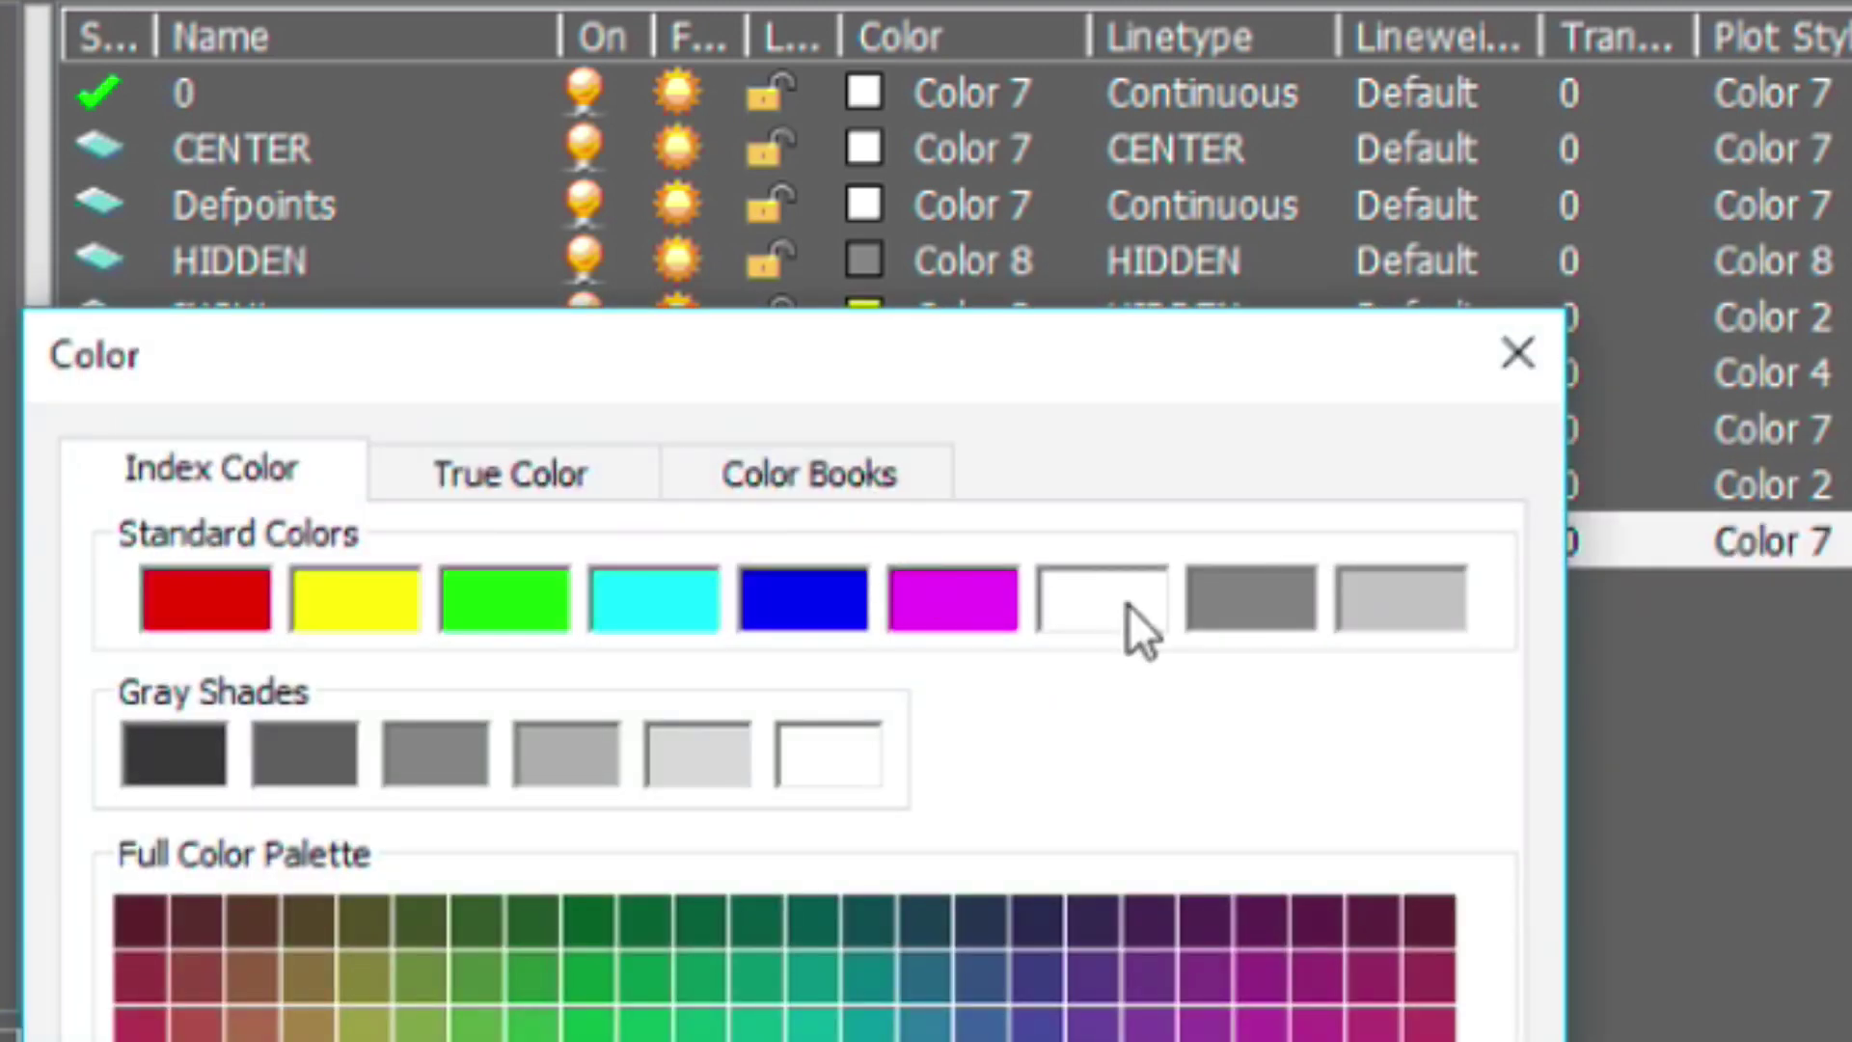
{"action": "left_click", "coordinate": [1519, 355]}
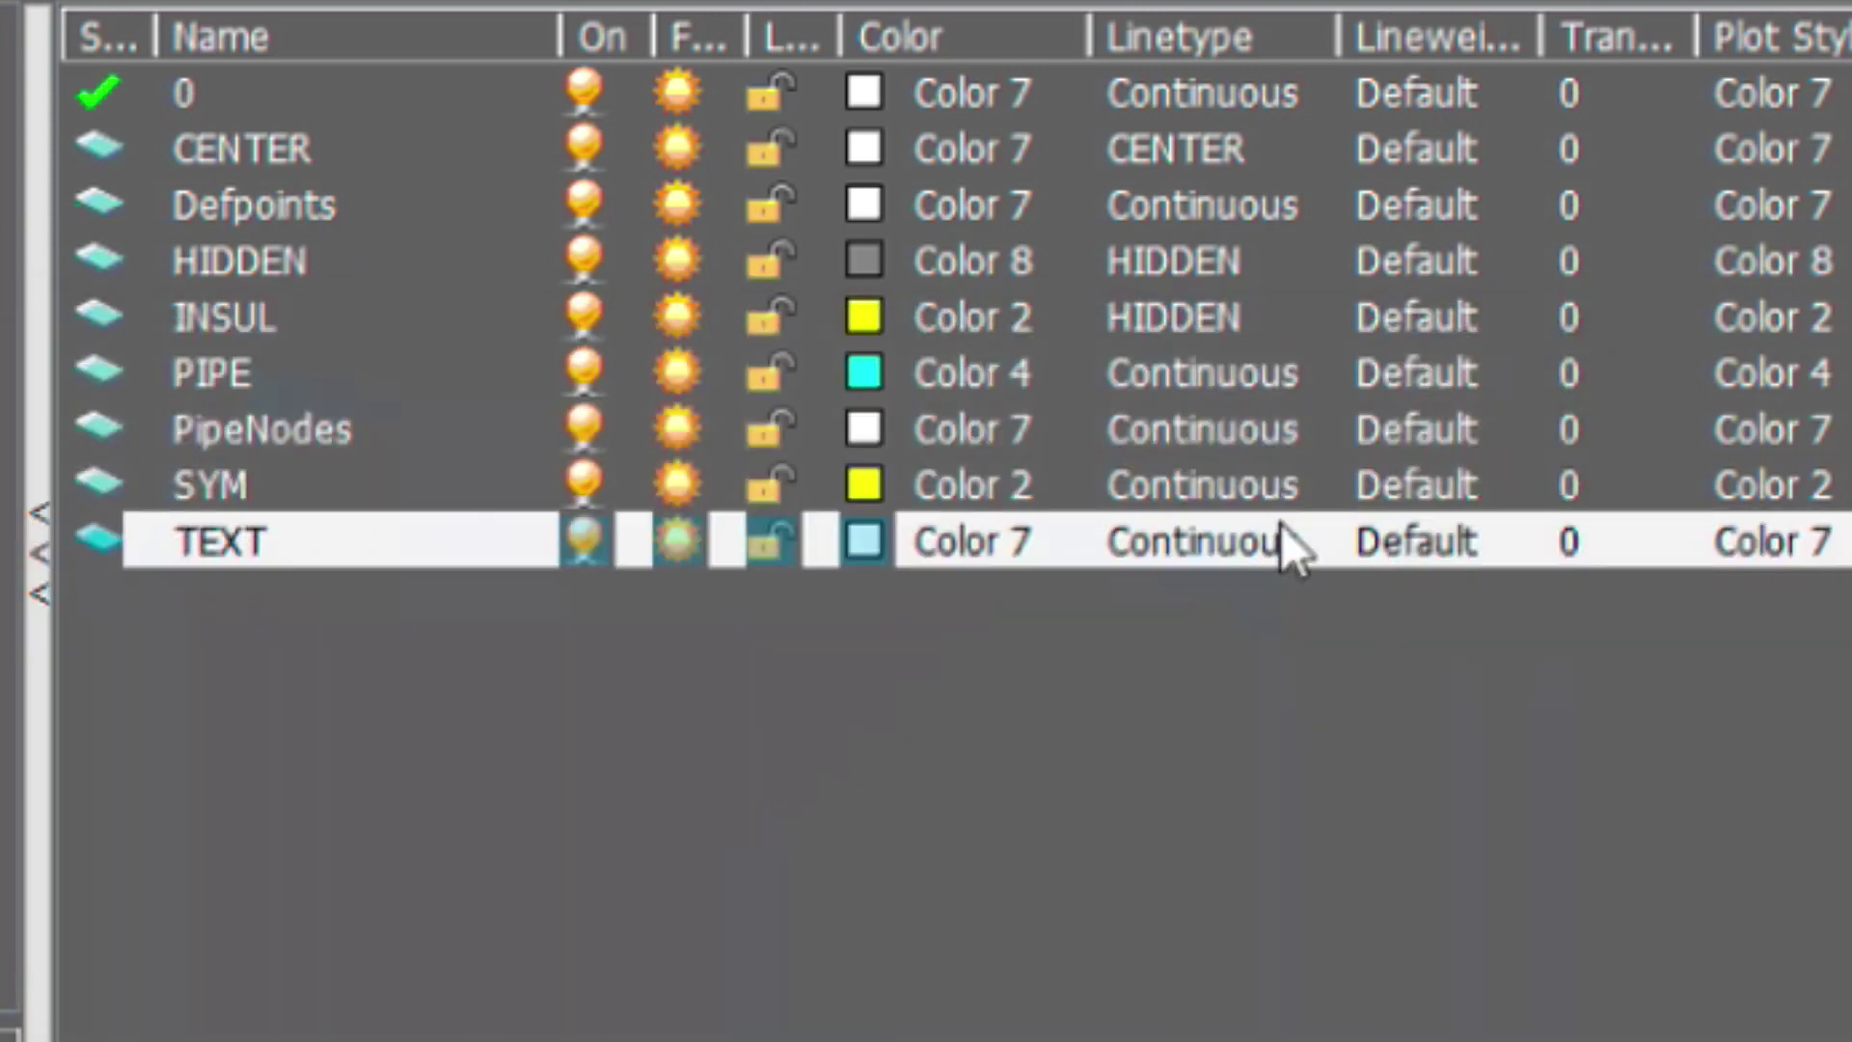
{"action": "left_click", "coordinate": [867, 723]}
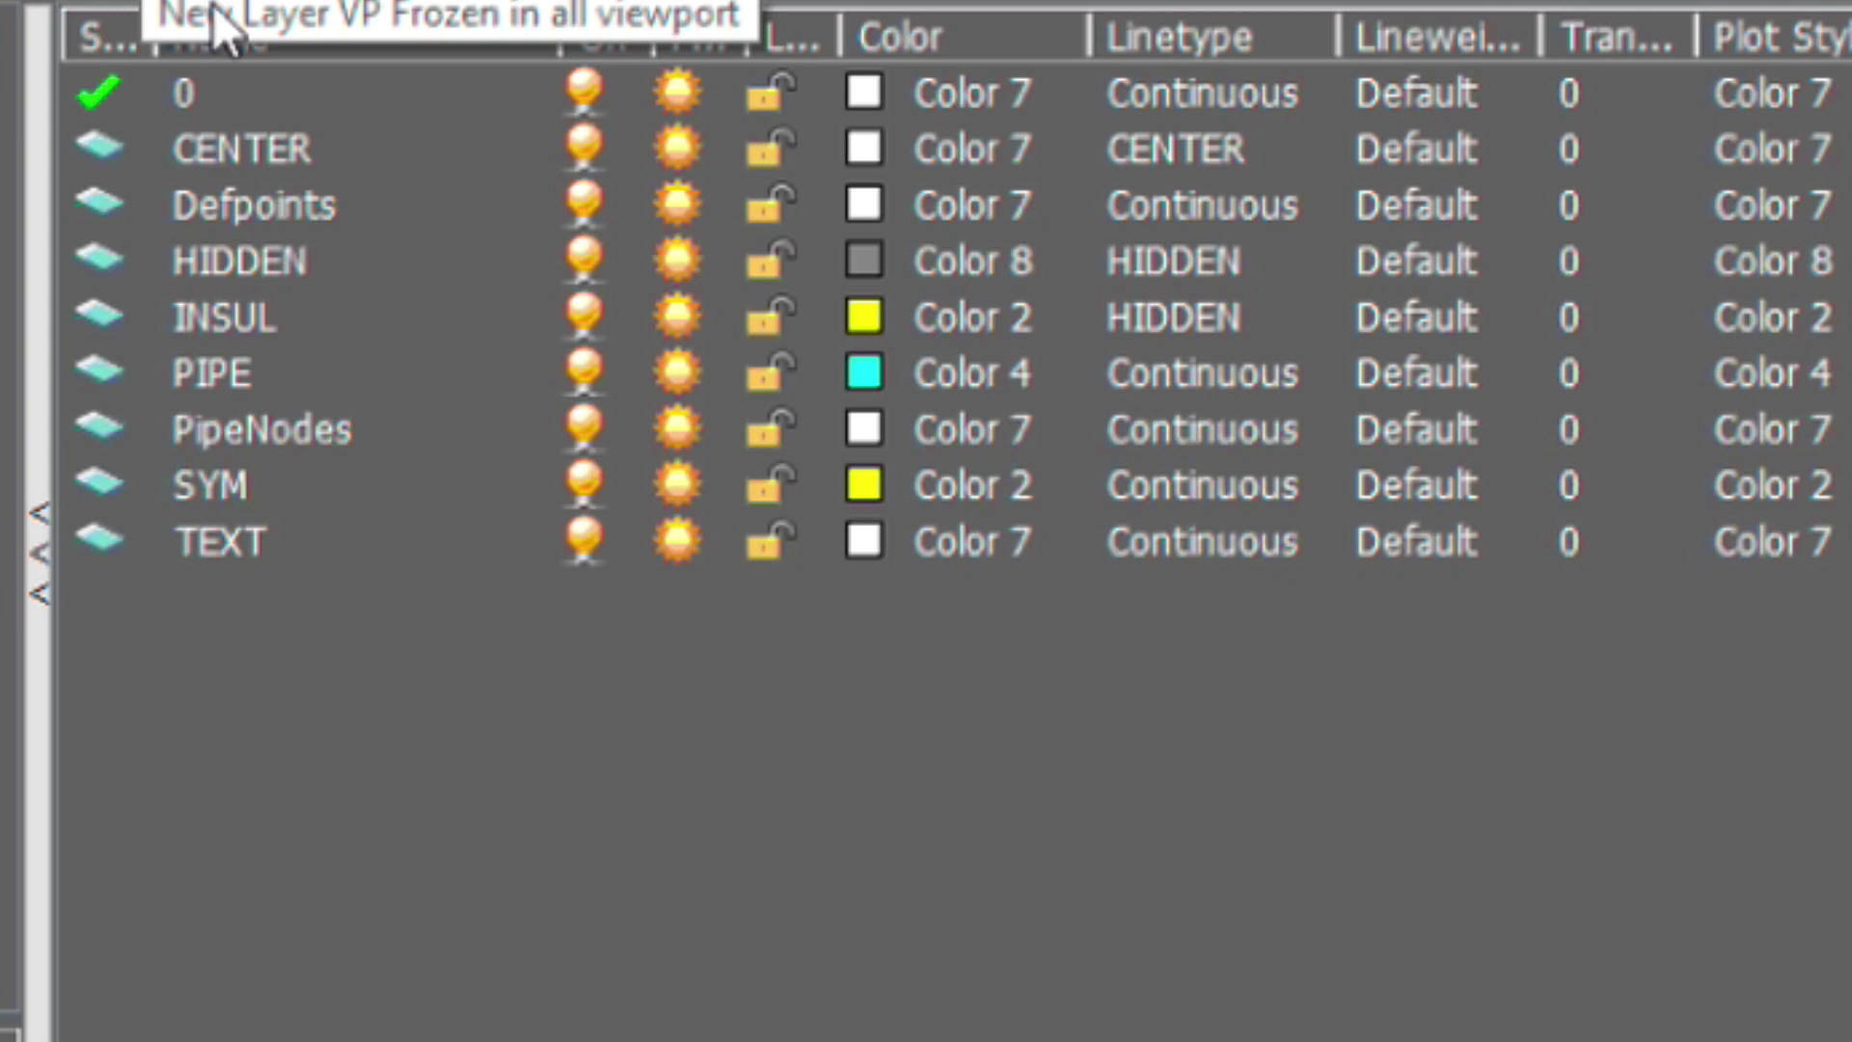
Set the PIPE layer colour to green, index 96
{"action": "left_click", "coordinate": [864, 371]}
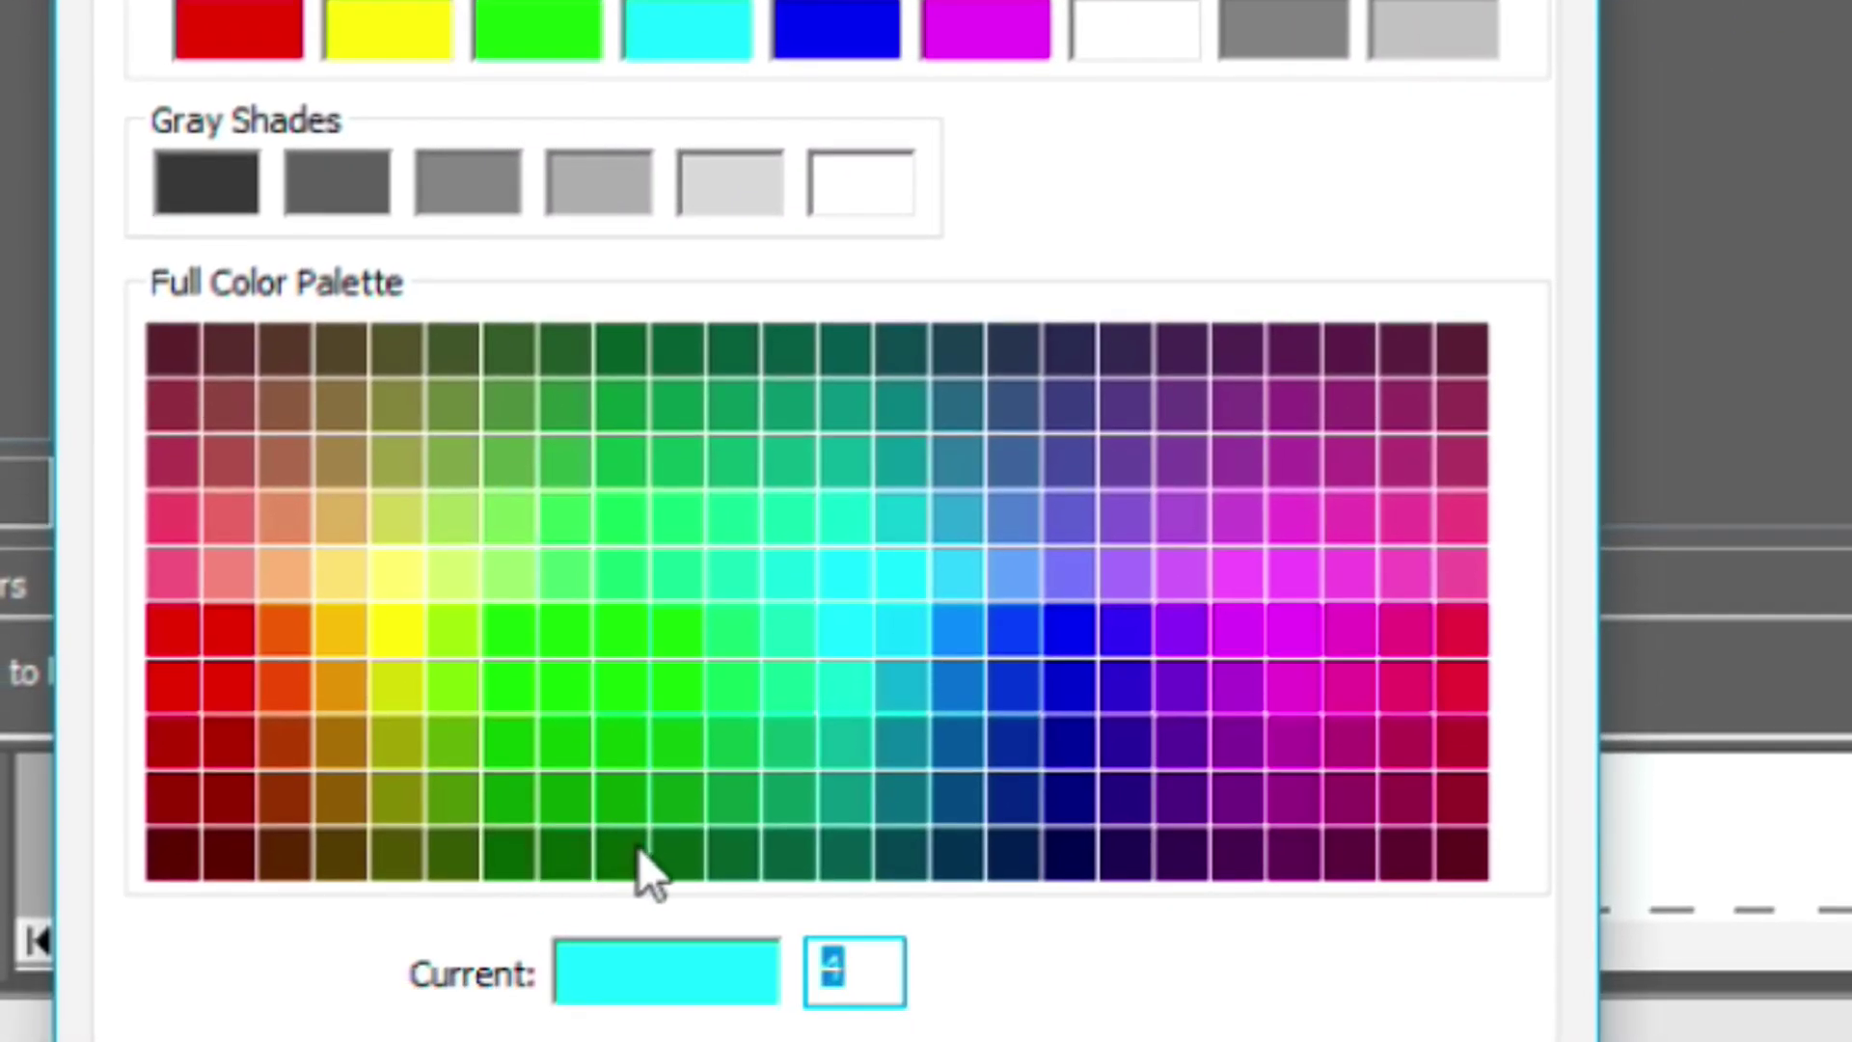
{"action": "left_click", "coordinate": [633, 846]}
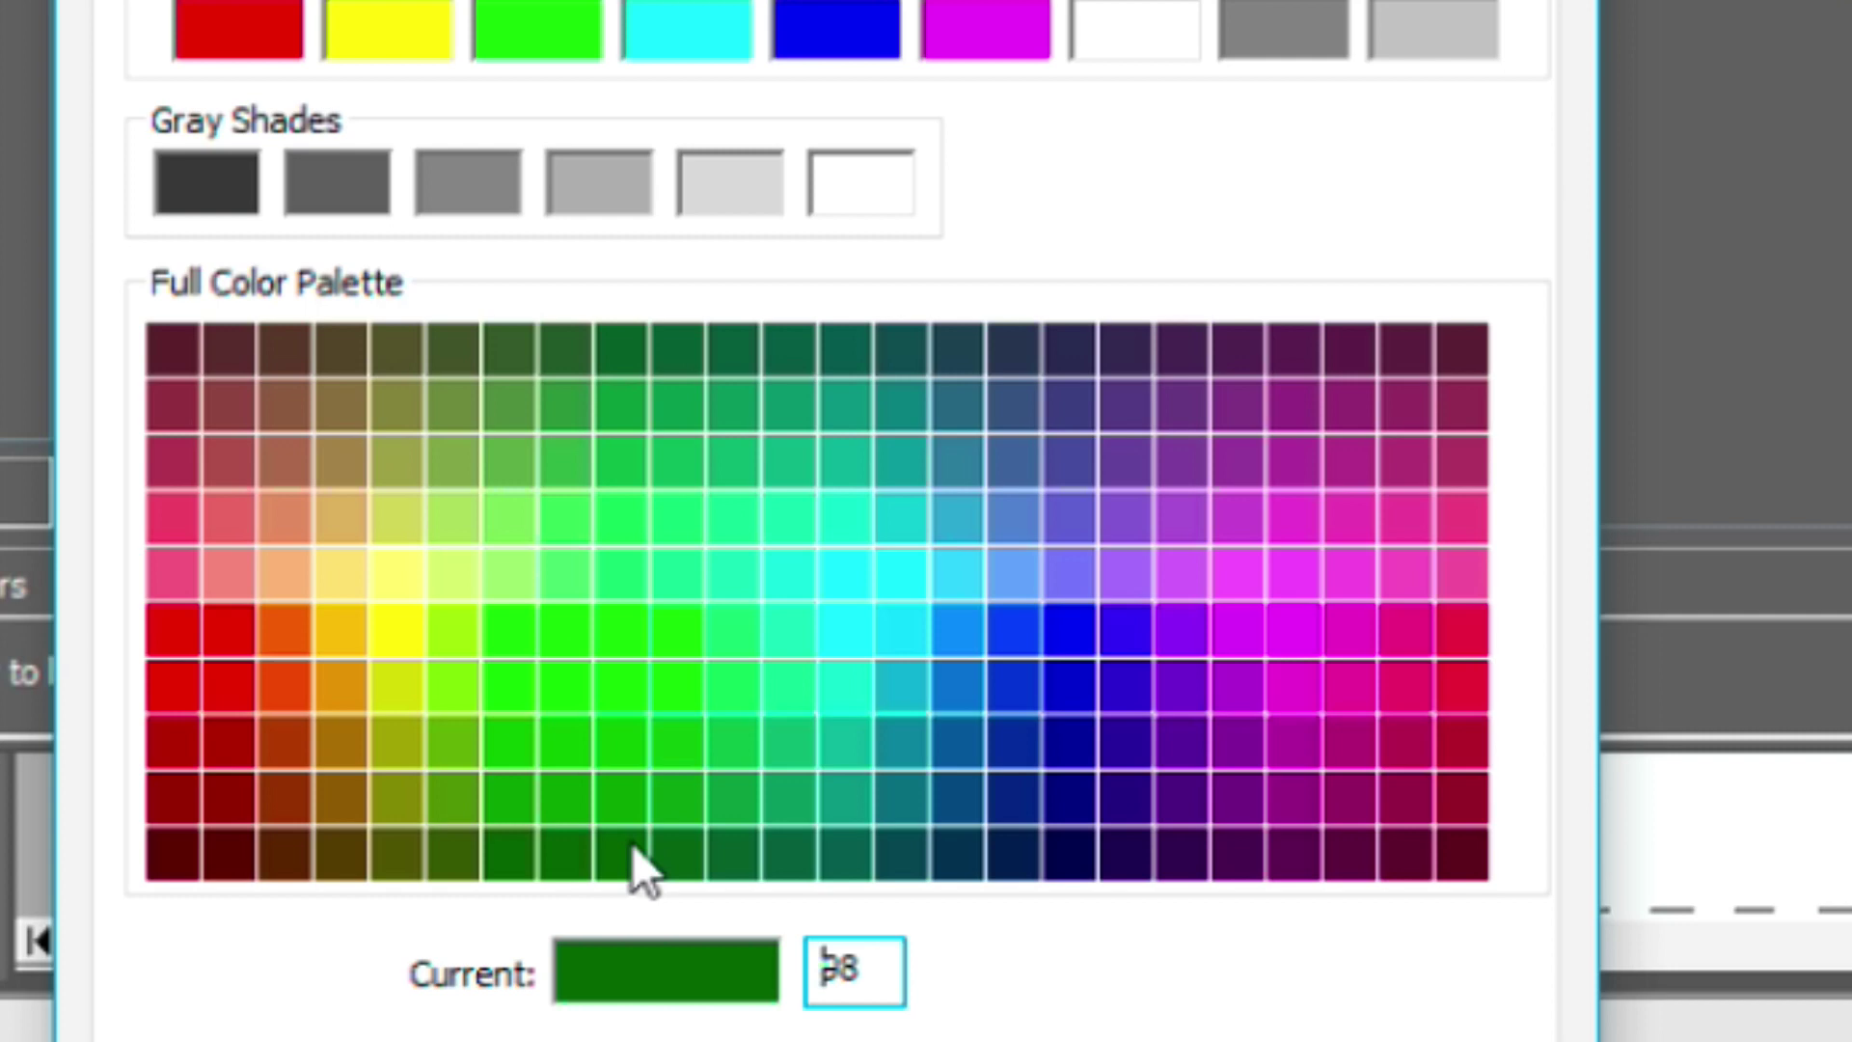
{"action": "left_click", "coordinate": [629, 784]}
{"action": "key", "text": "Return"}
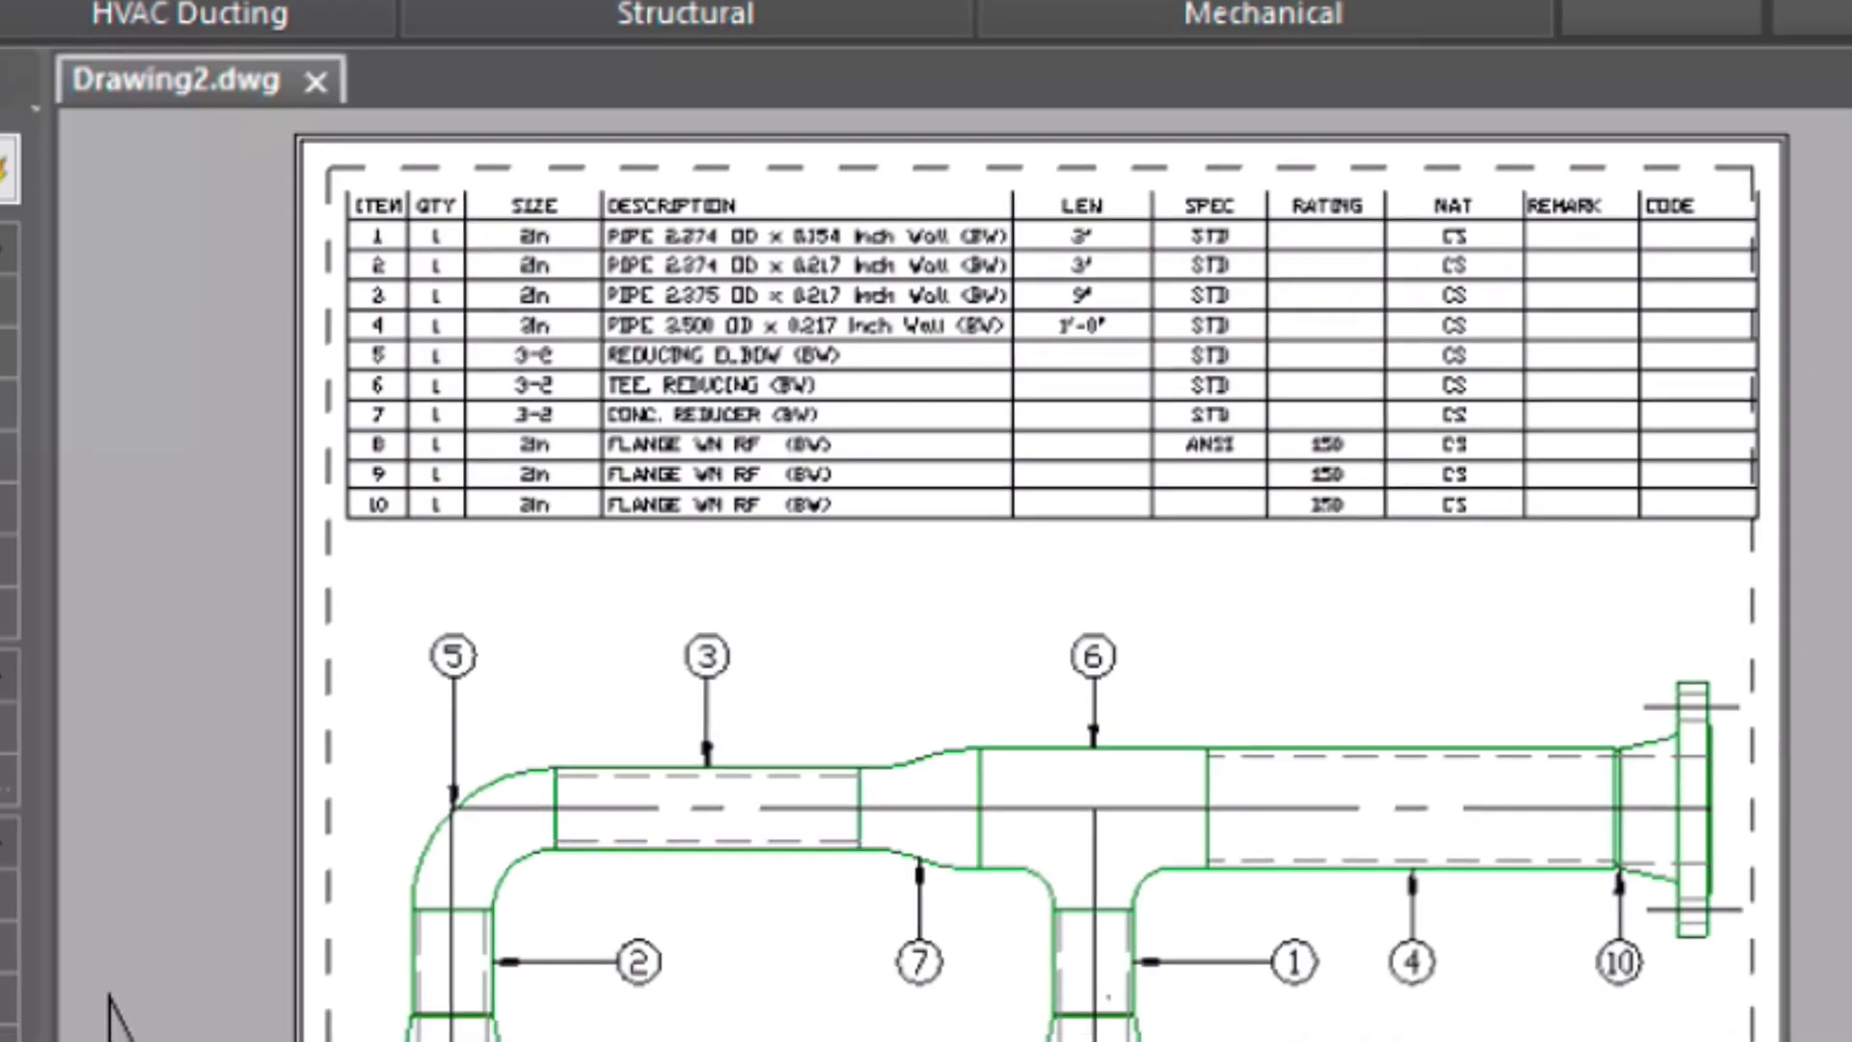
{"action": "left_click", "coordinate": [738, 1022]}
Work inside the viewport with MS and set the global linetype scale to 0.5
{"action": "left_click", "coordinate": [795, 637]}
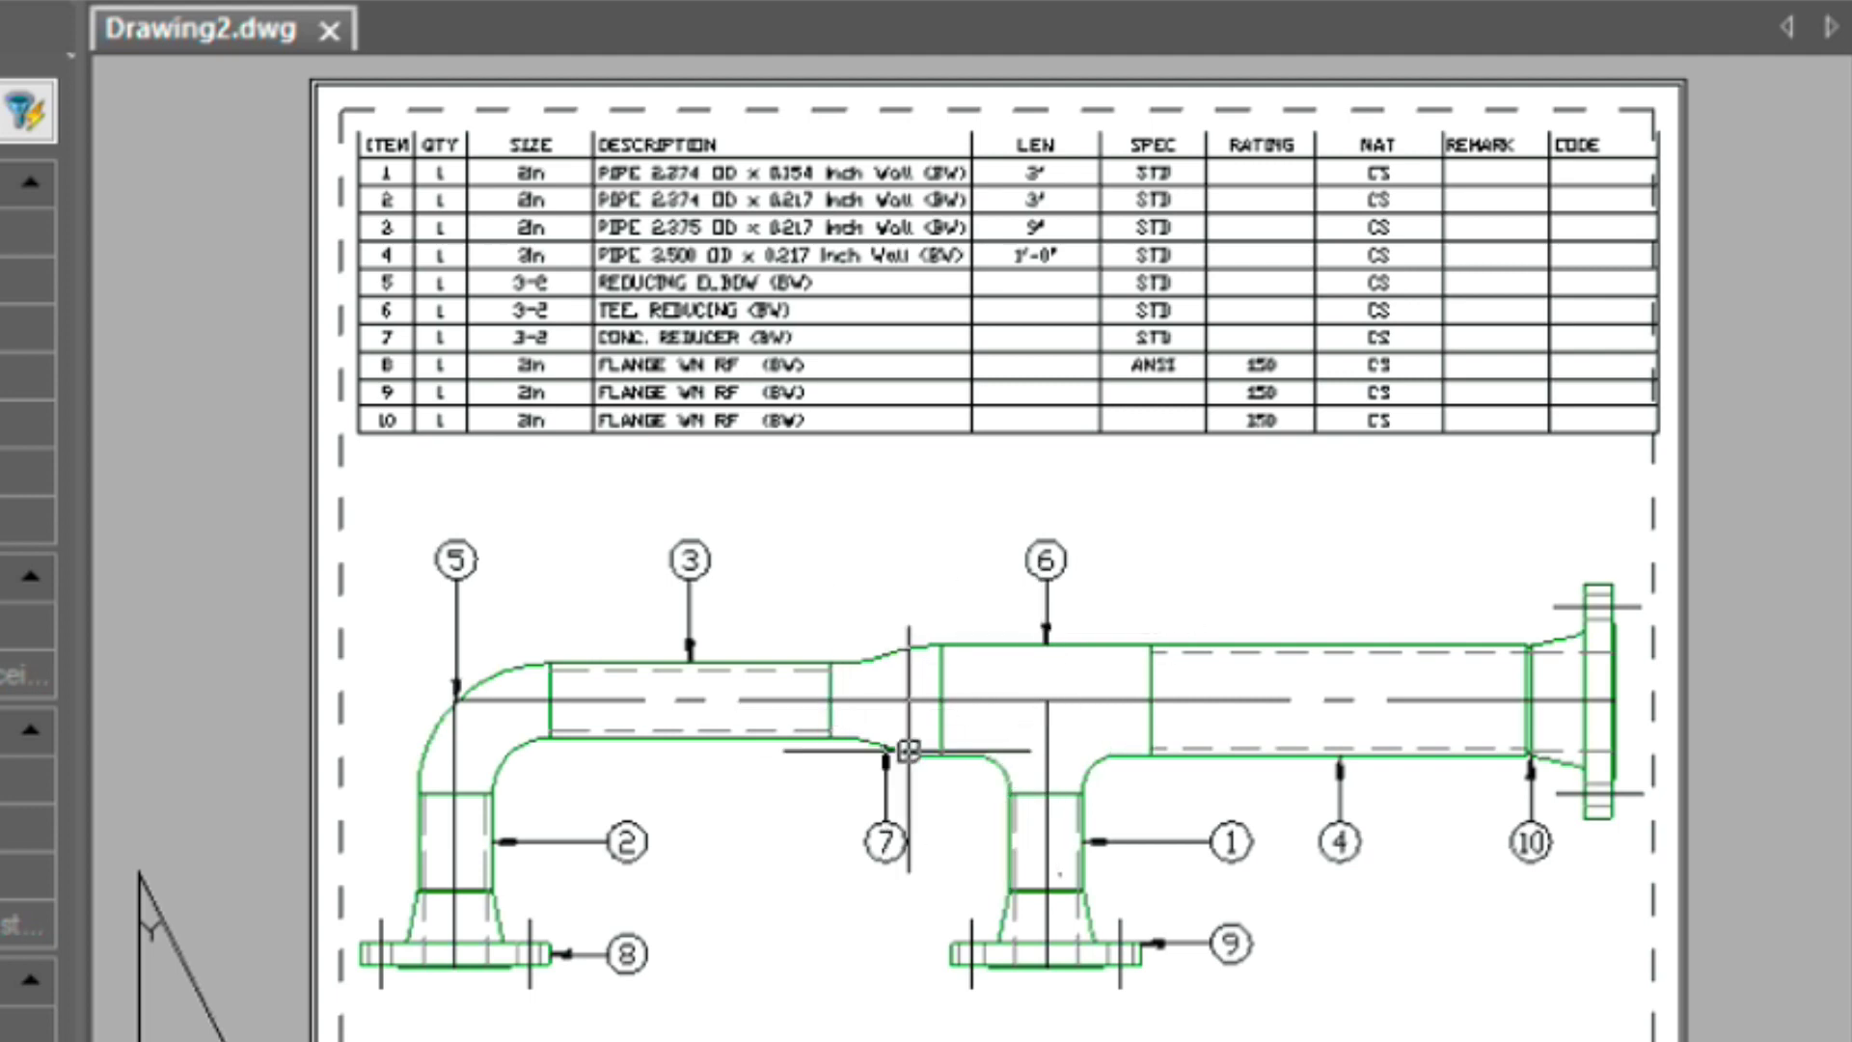
{"action": "scroll", "coordinate": [984, 725], "scroll_direction": "up", "scroll_amount": 2}
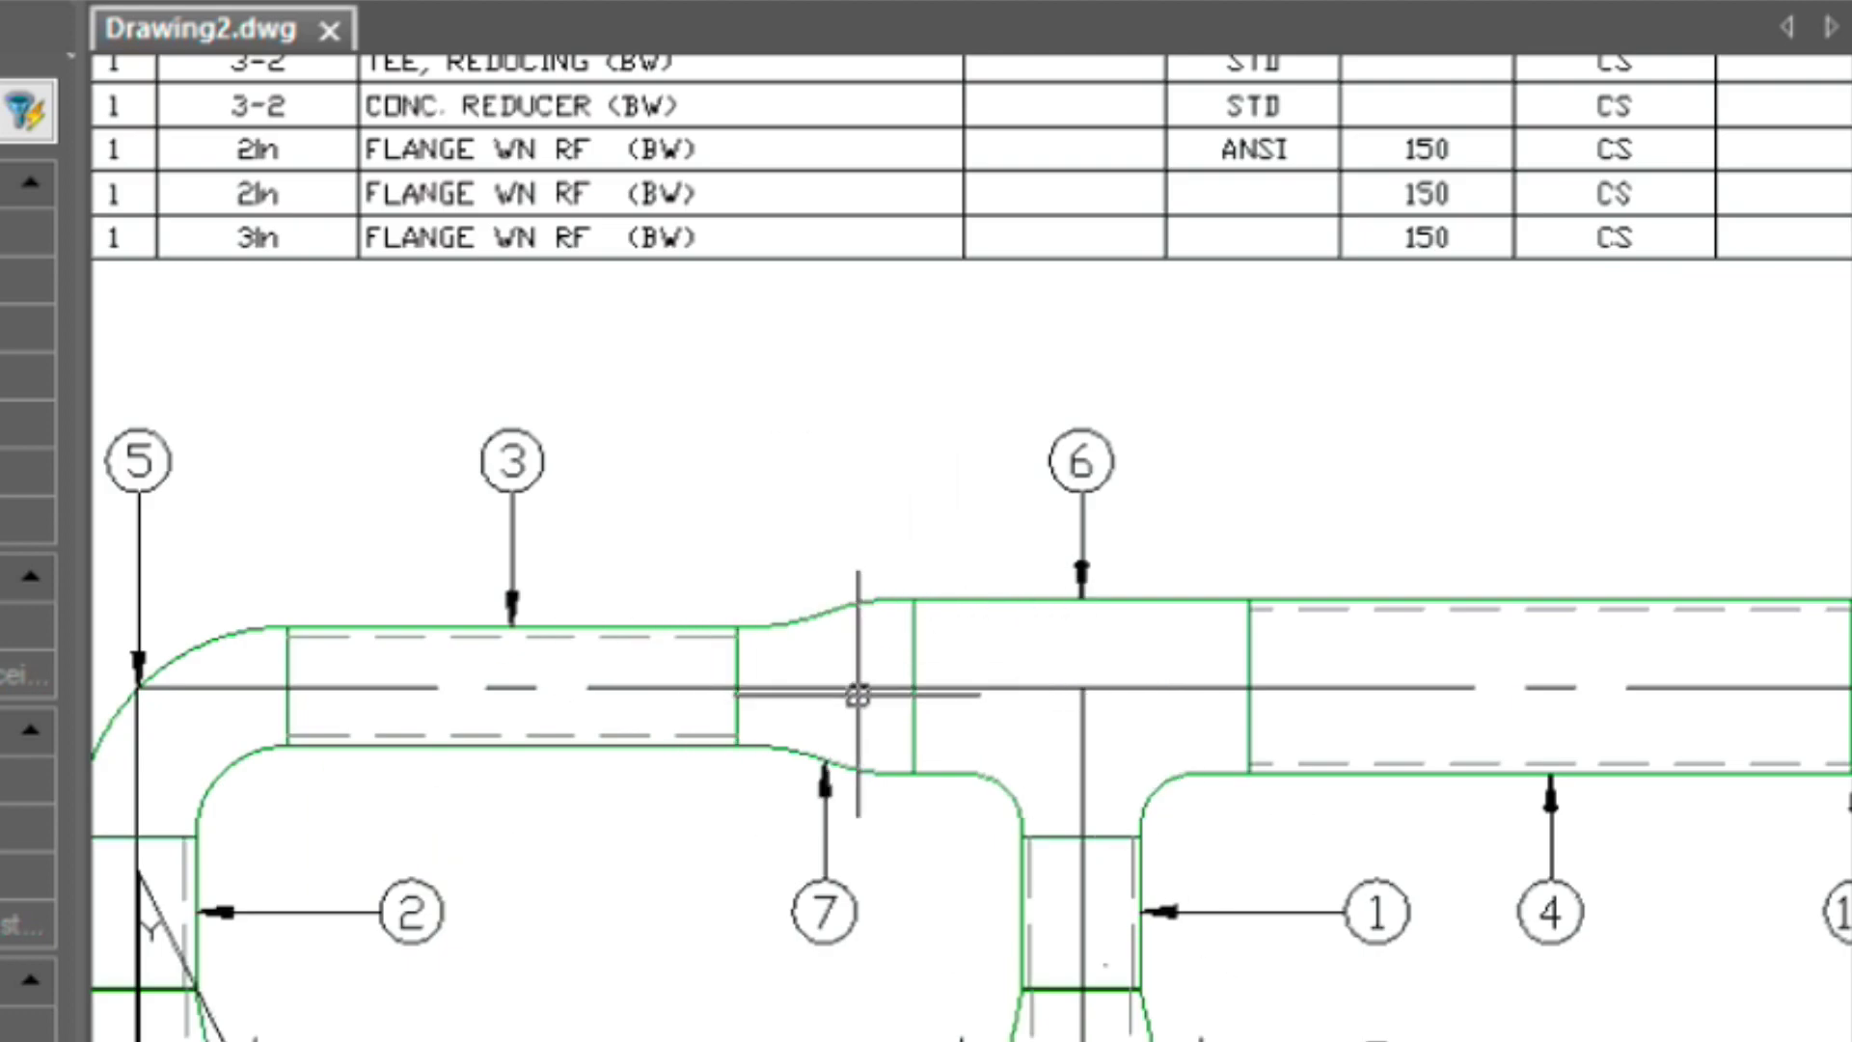
{"action": "type", "text": "MS"}
{"action": "key", "text": "Return"}
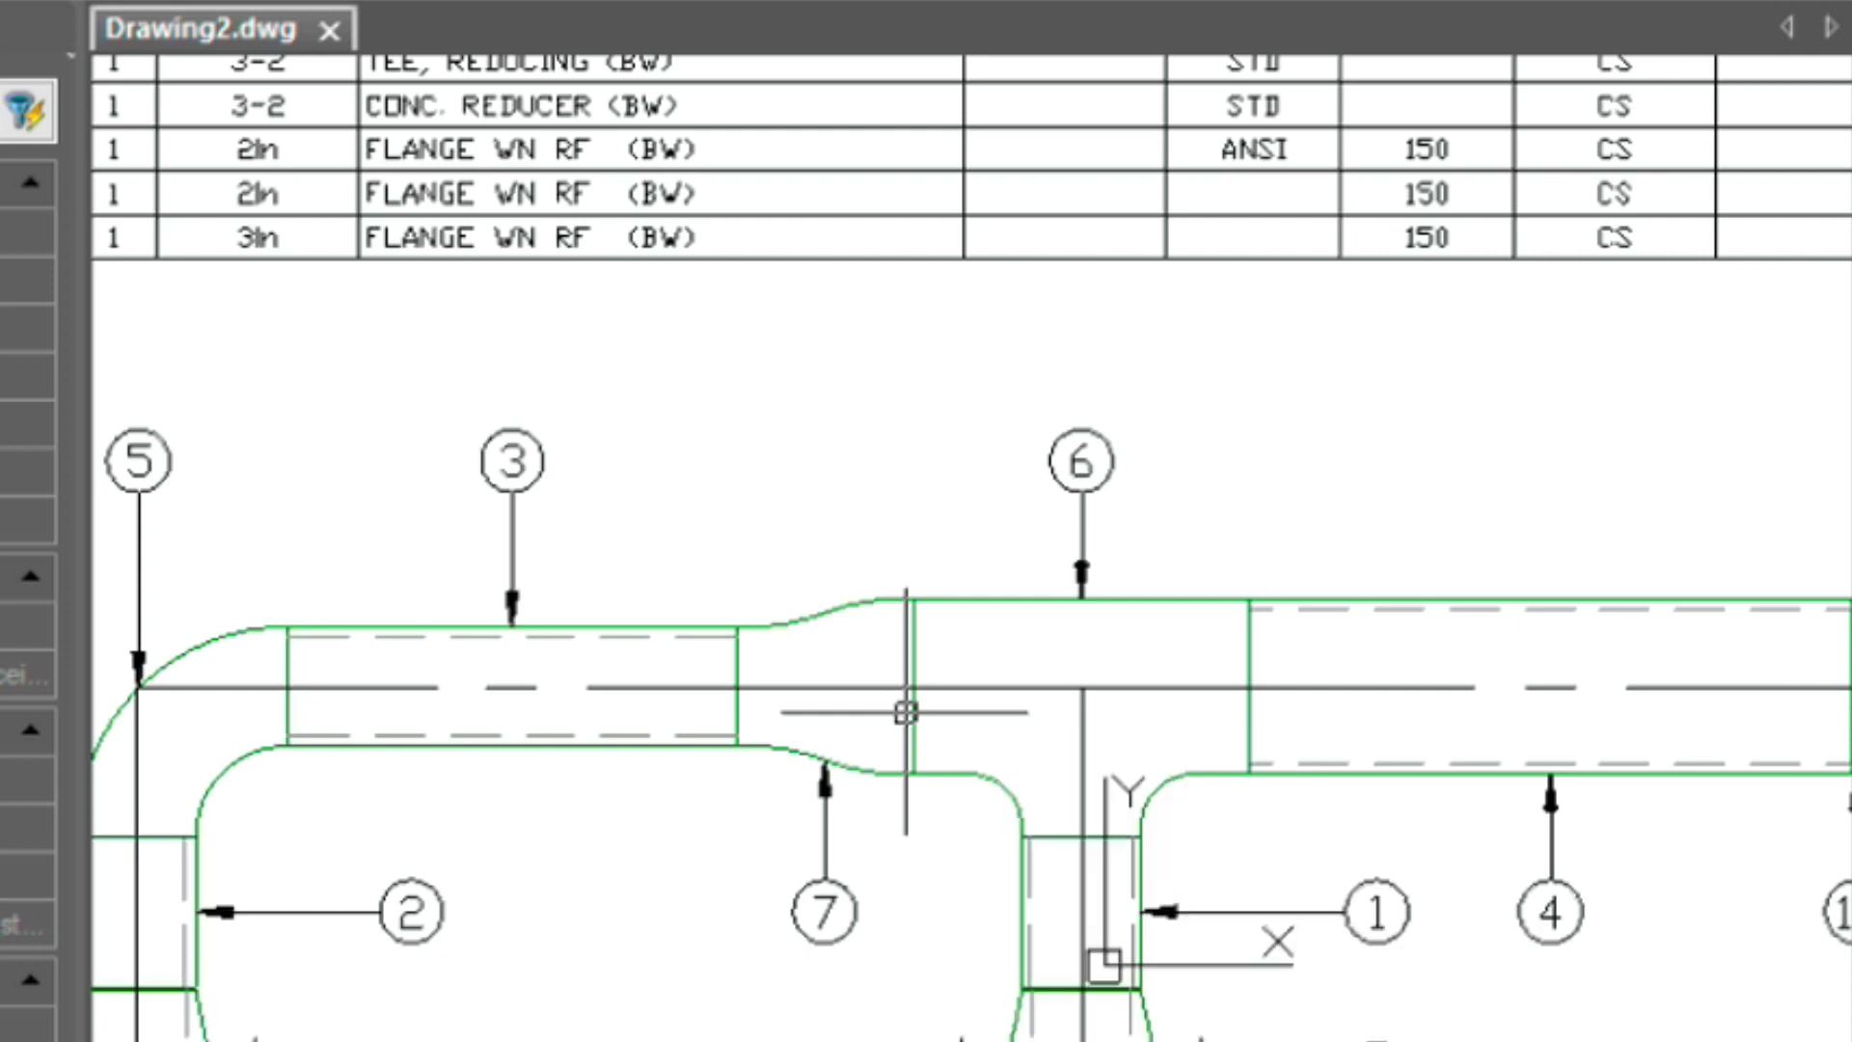
{"action": "type", "text": "LT"}
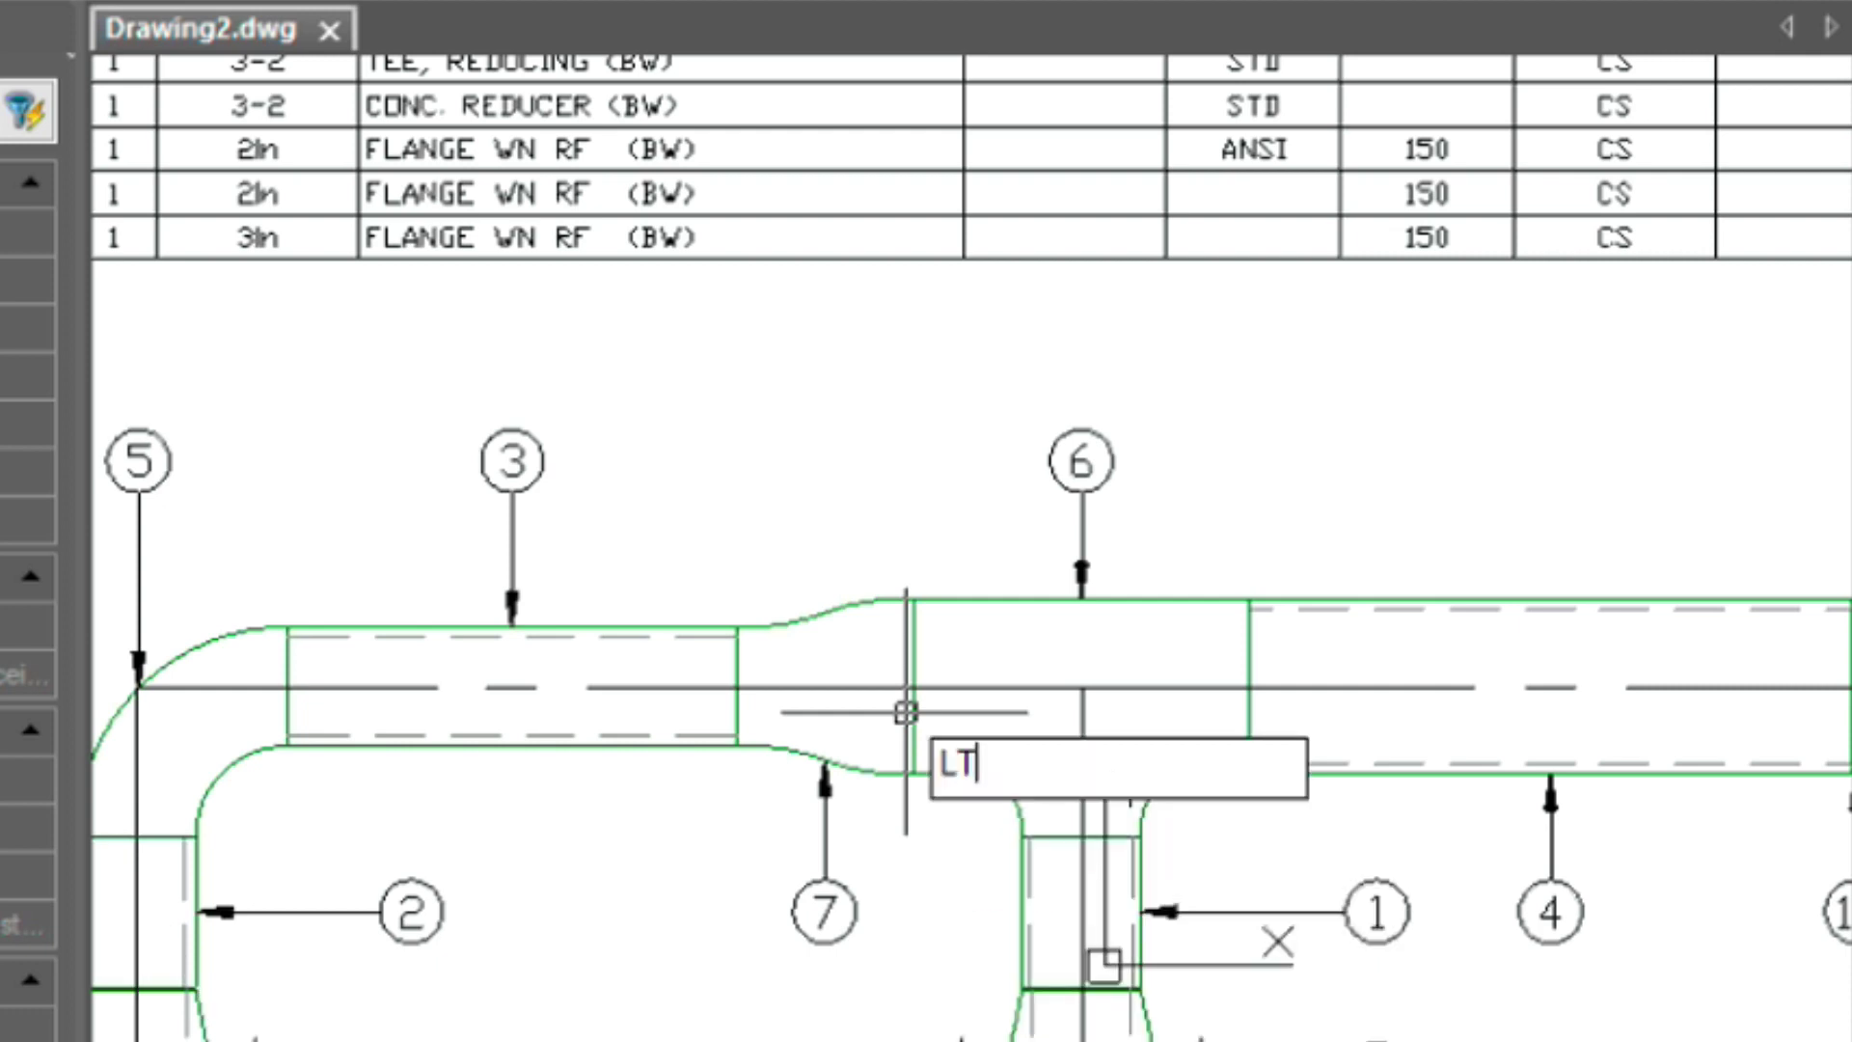
{"action": "type", "text": "SCALE"}
{"action": "key", "text": "Return"}
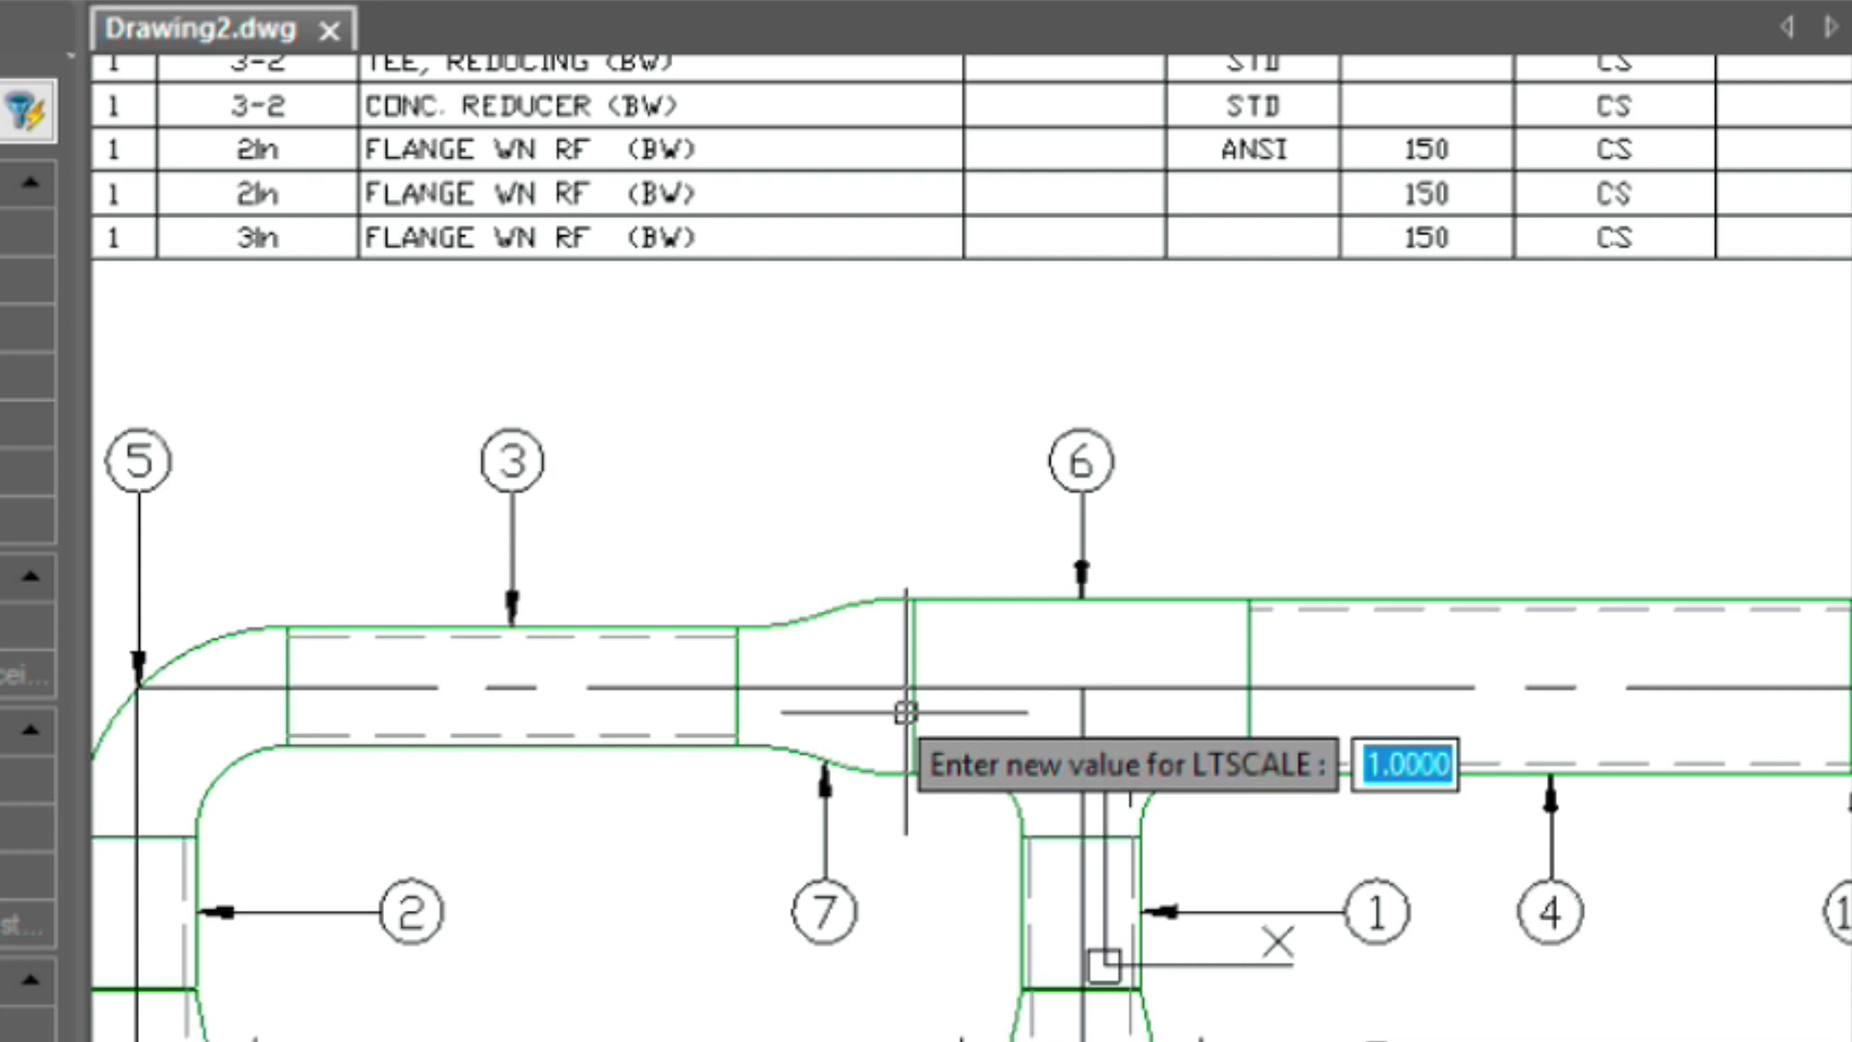
{"action": "type", "text": ".5"}
{"action": "key", "text": "Return"}
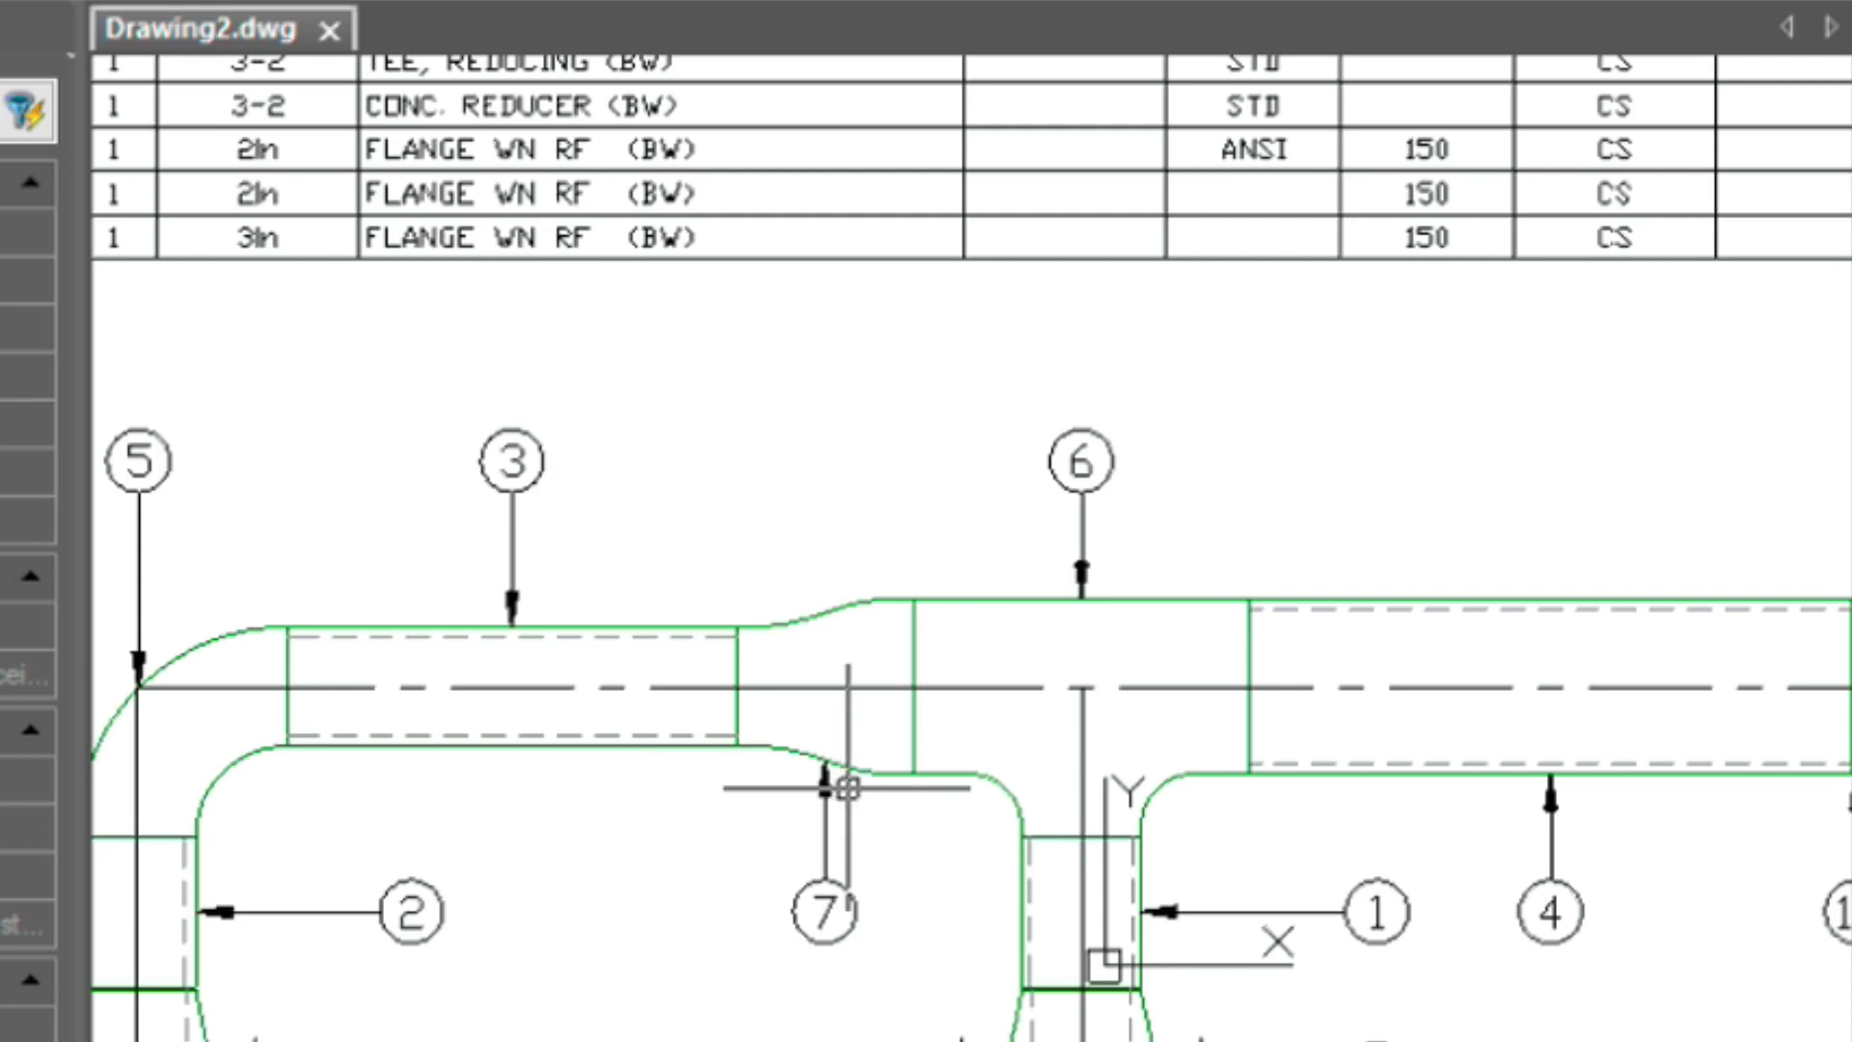
Return to paper space and zoom out to the full Layout1 sheet
{"action": "type", "text": "PS"}
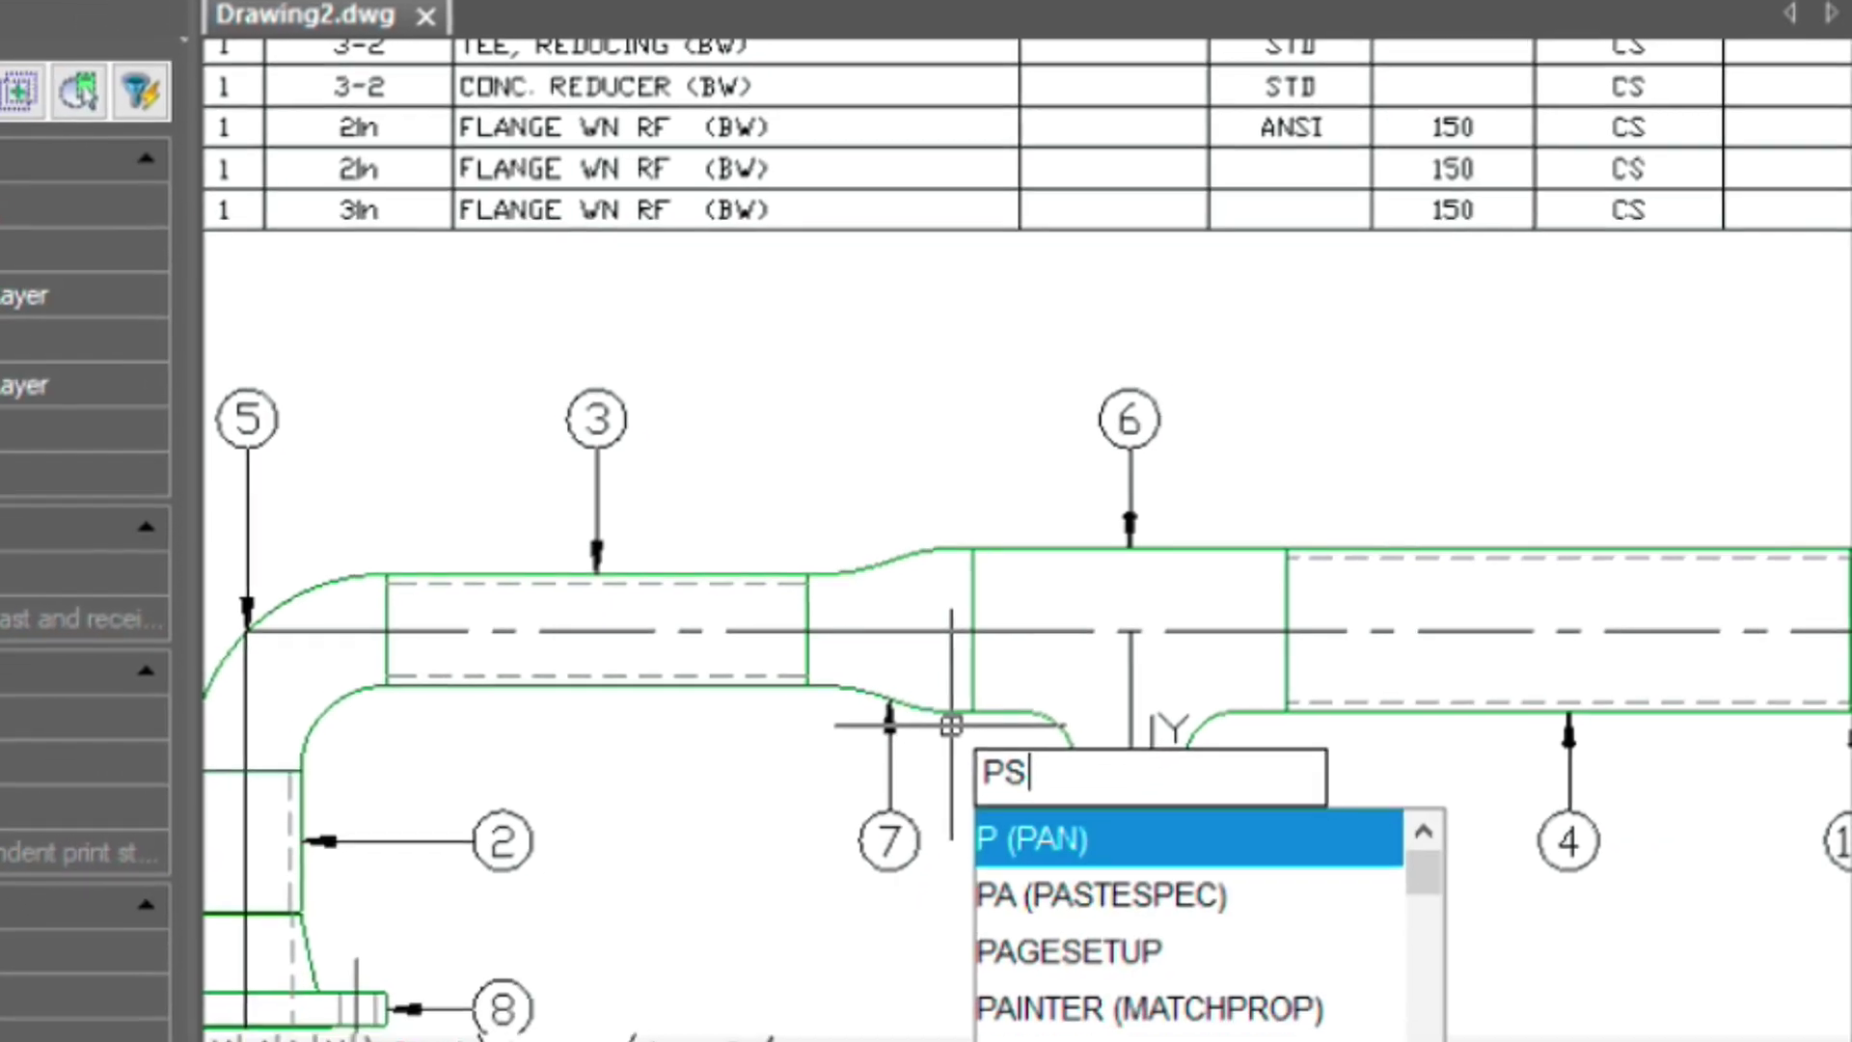
{"action": "key", "text": "Return"}
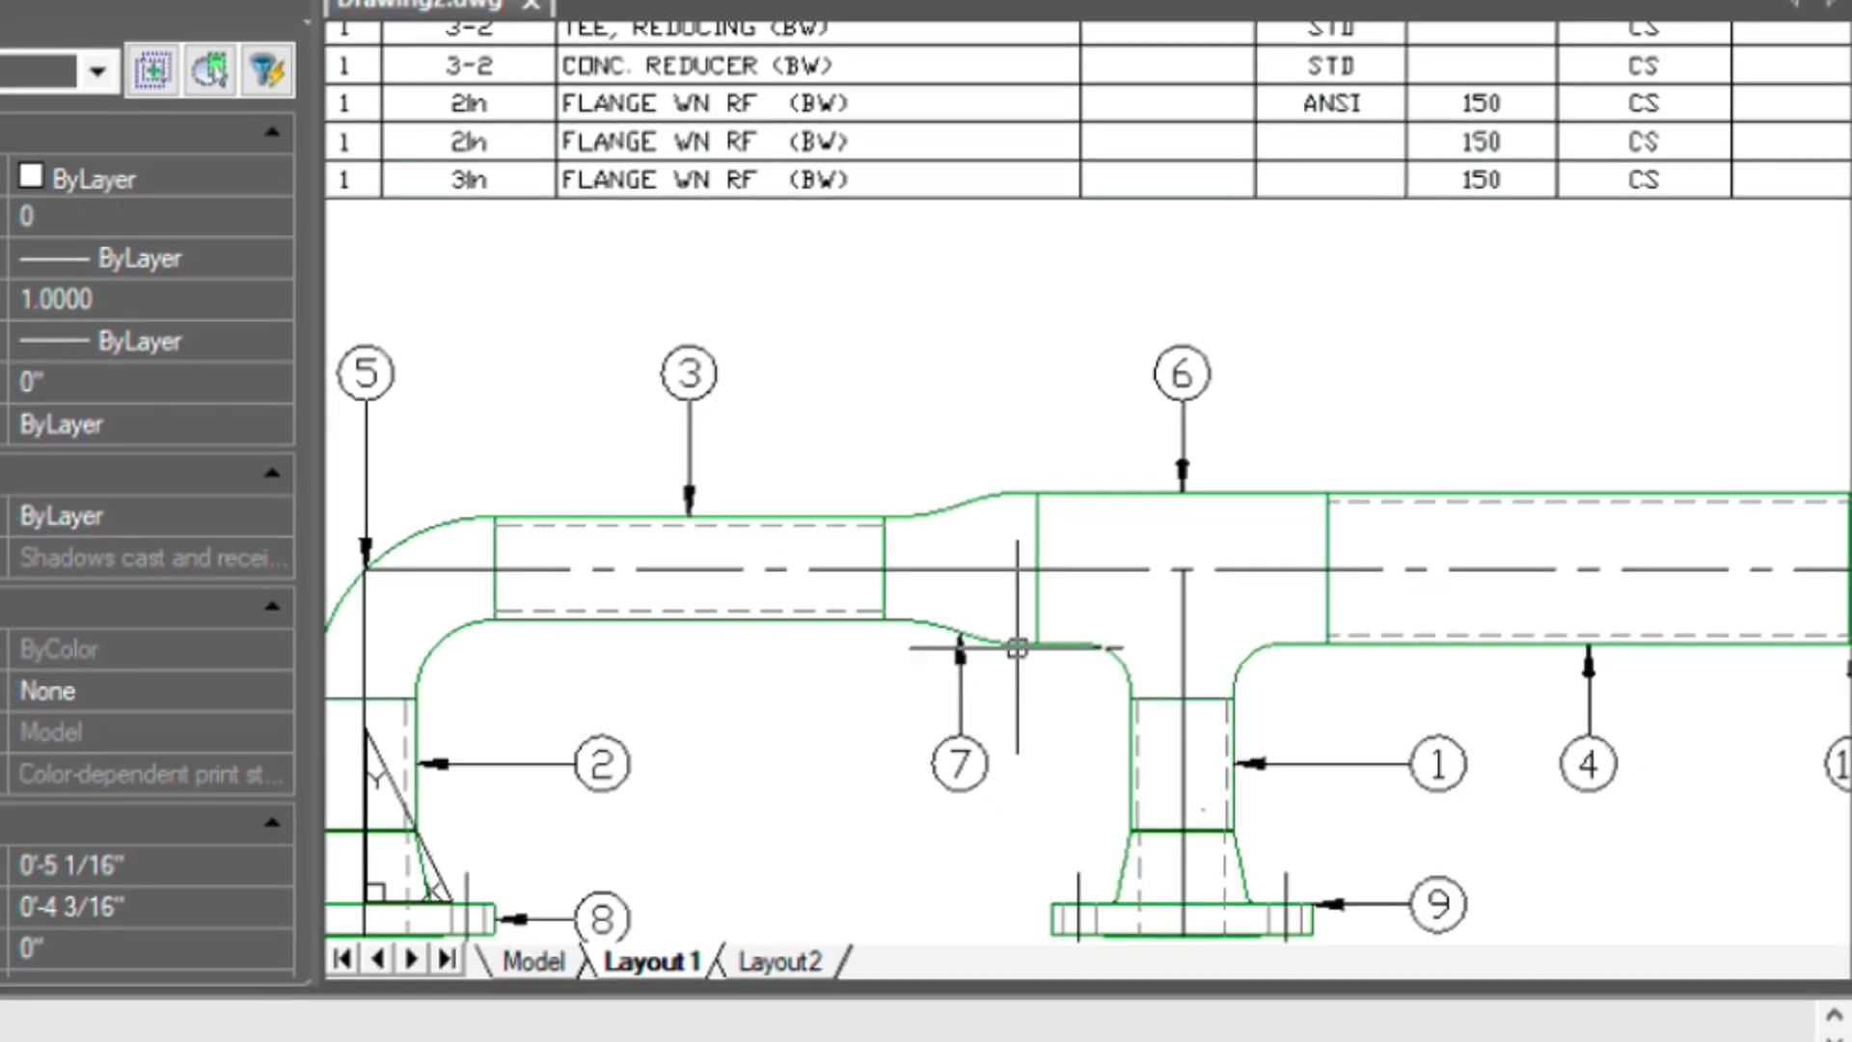
{"action": "scroll", "coordinate": [1017, 647], "scroll_direction": "down", "scroll_amount": 2}
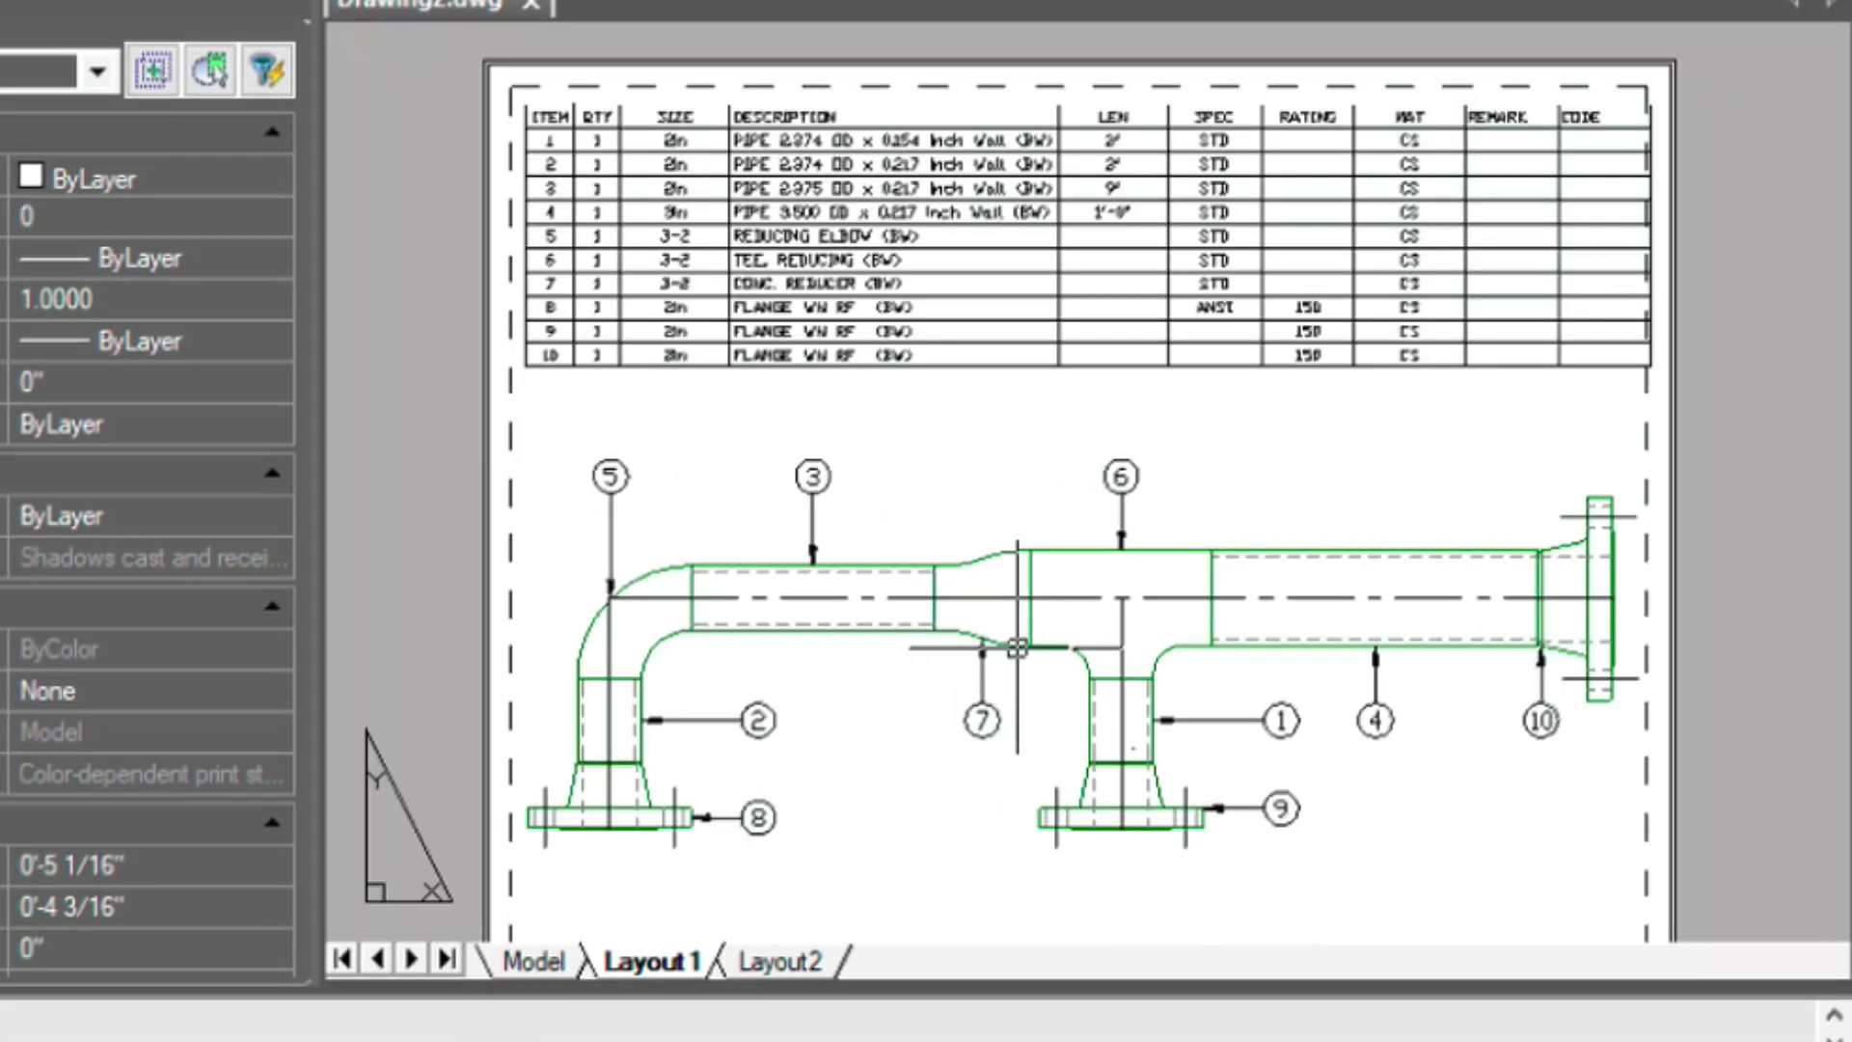
Run PLOT, preview the Layout1 sheet, then cancel the Plot dialog without printing
{"action": "type", "text": "PL"}
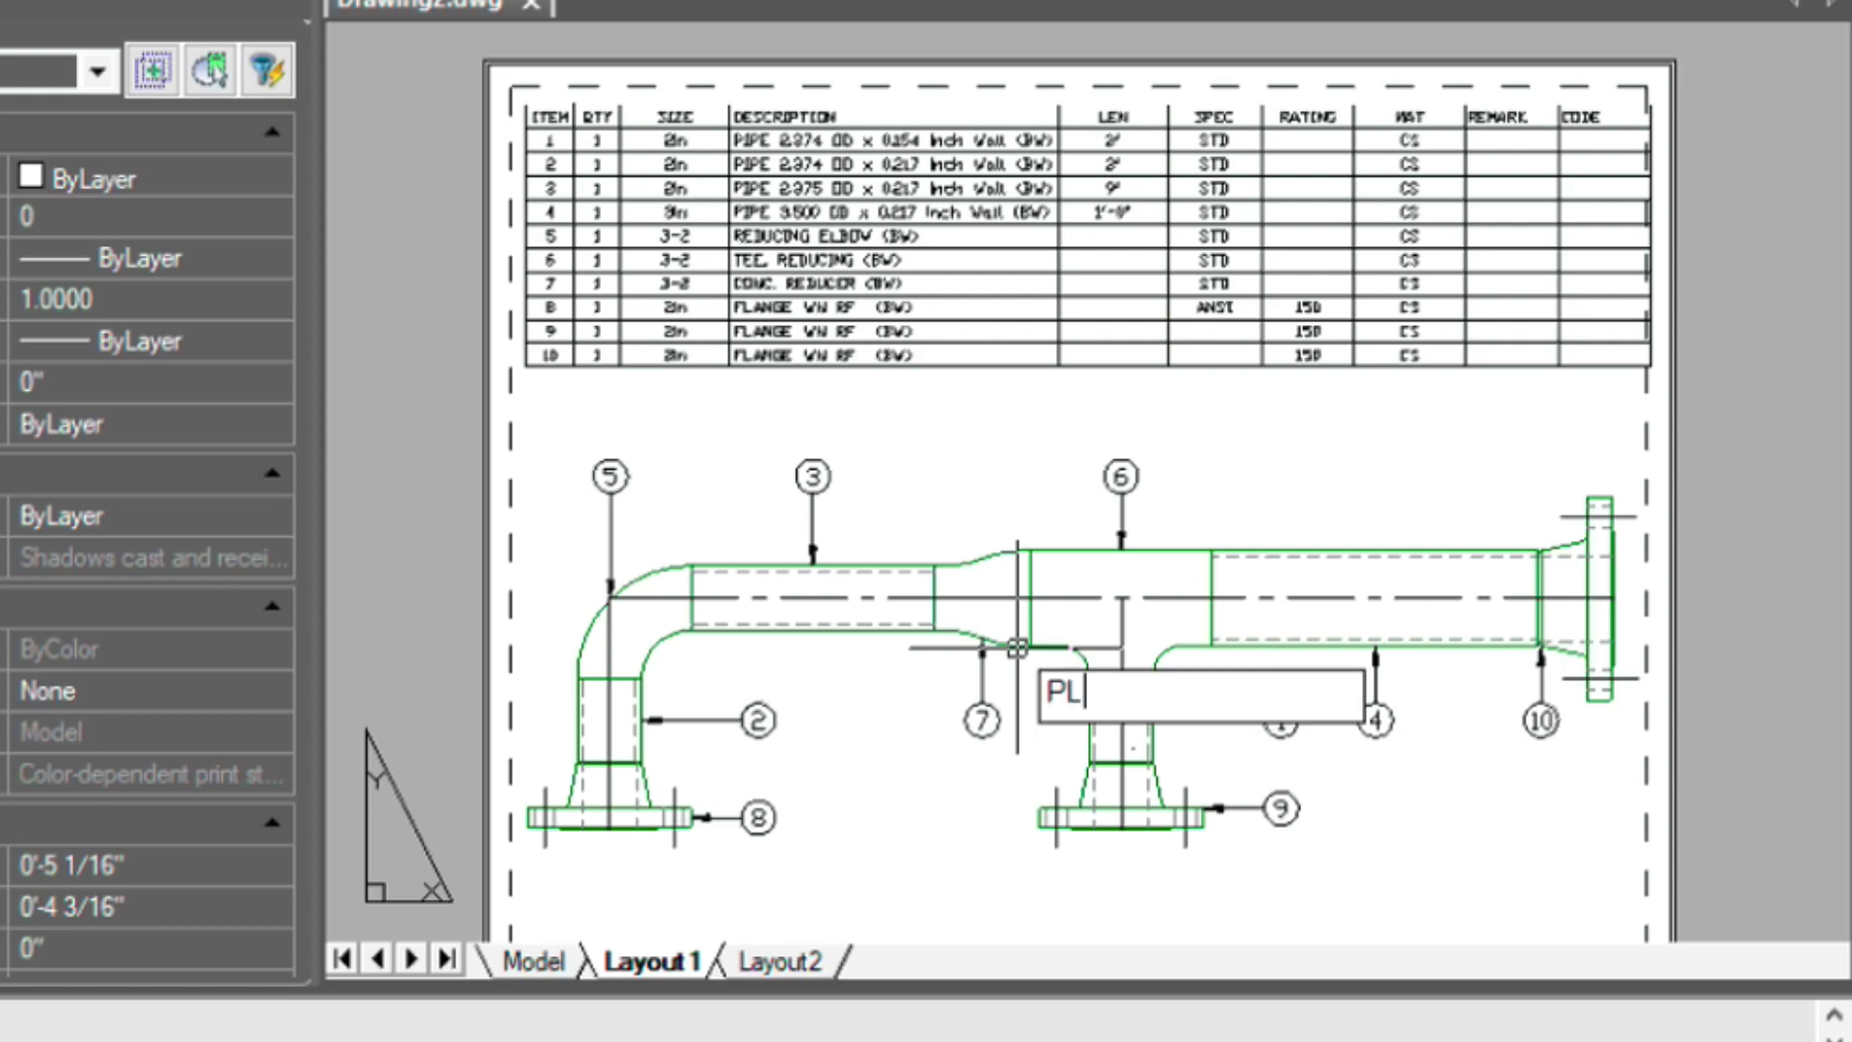
{"action": "type", "text": "OT"}
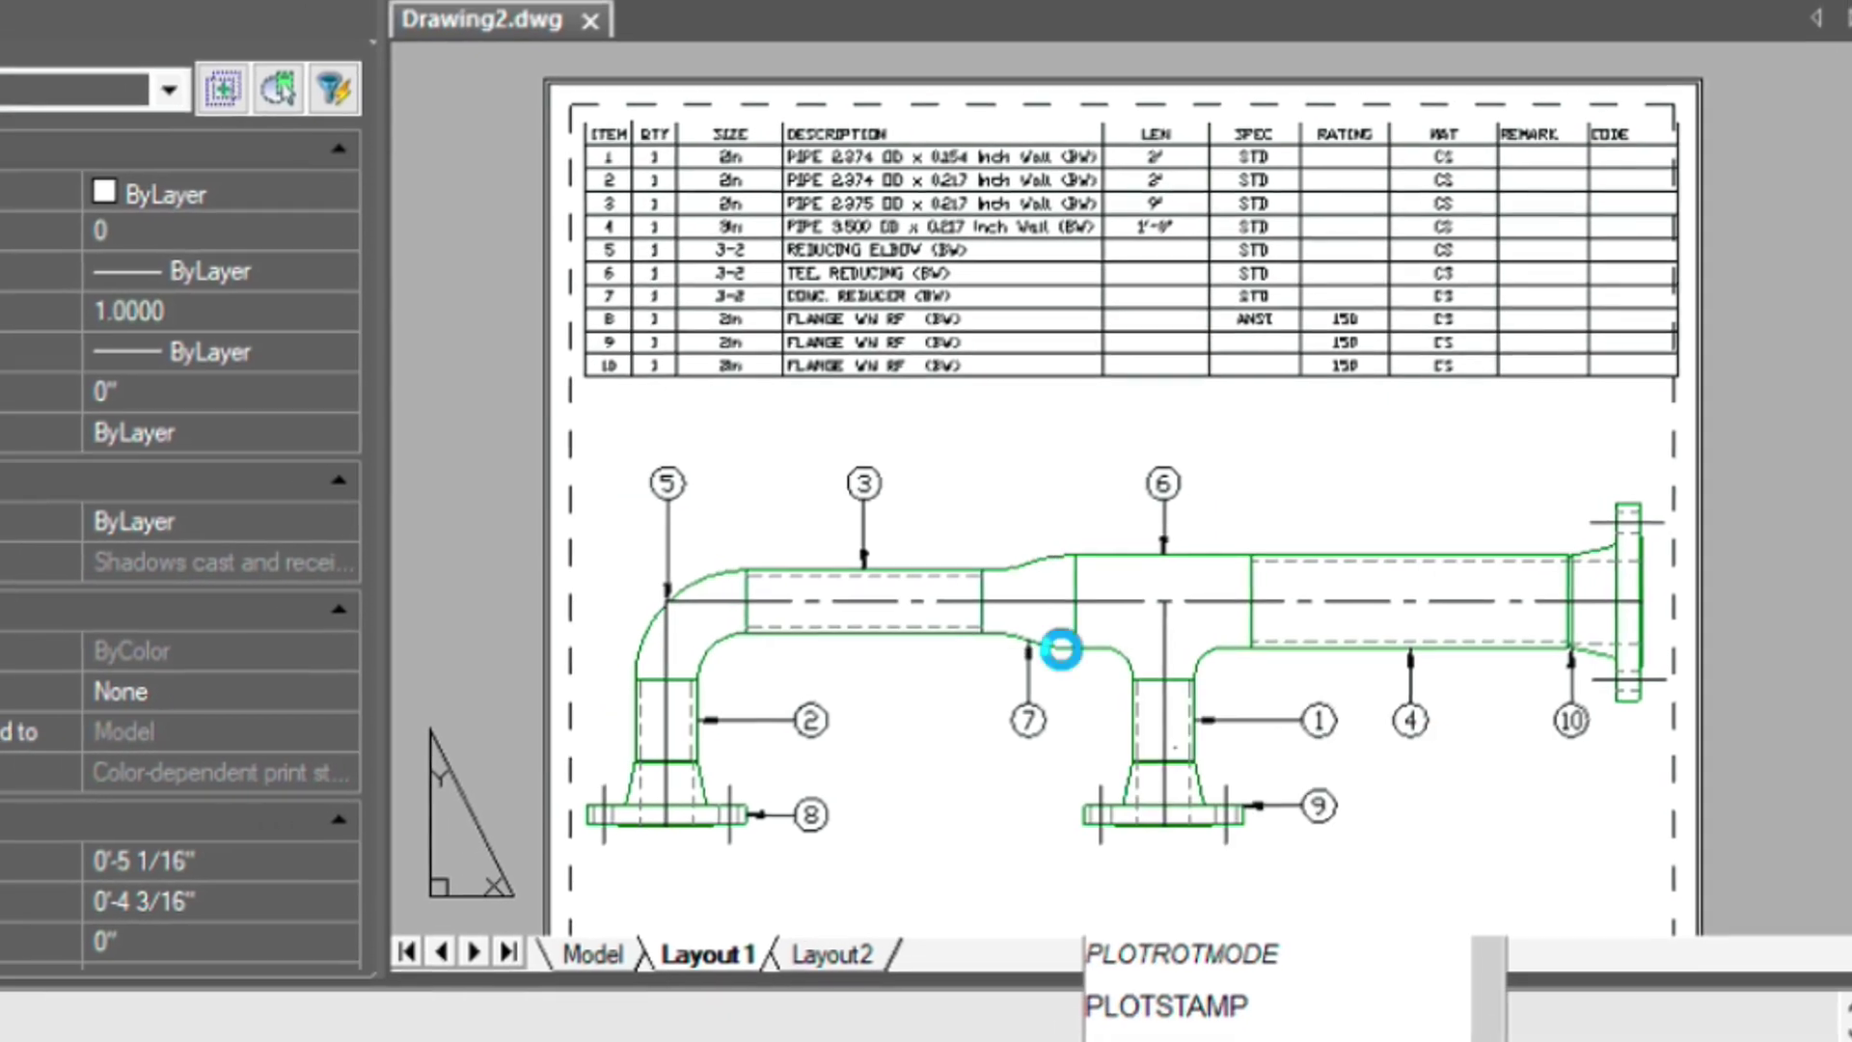
{"action": "key", "text": "Return"}
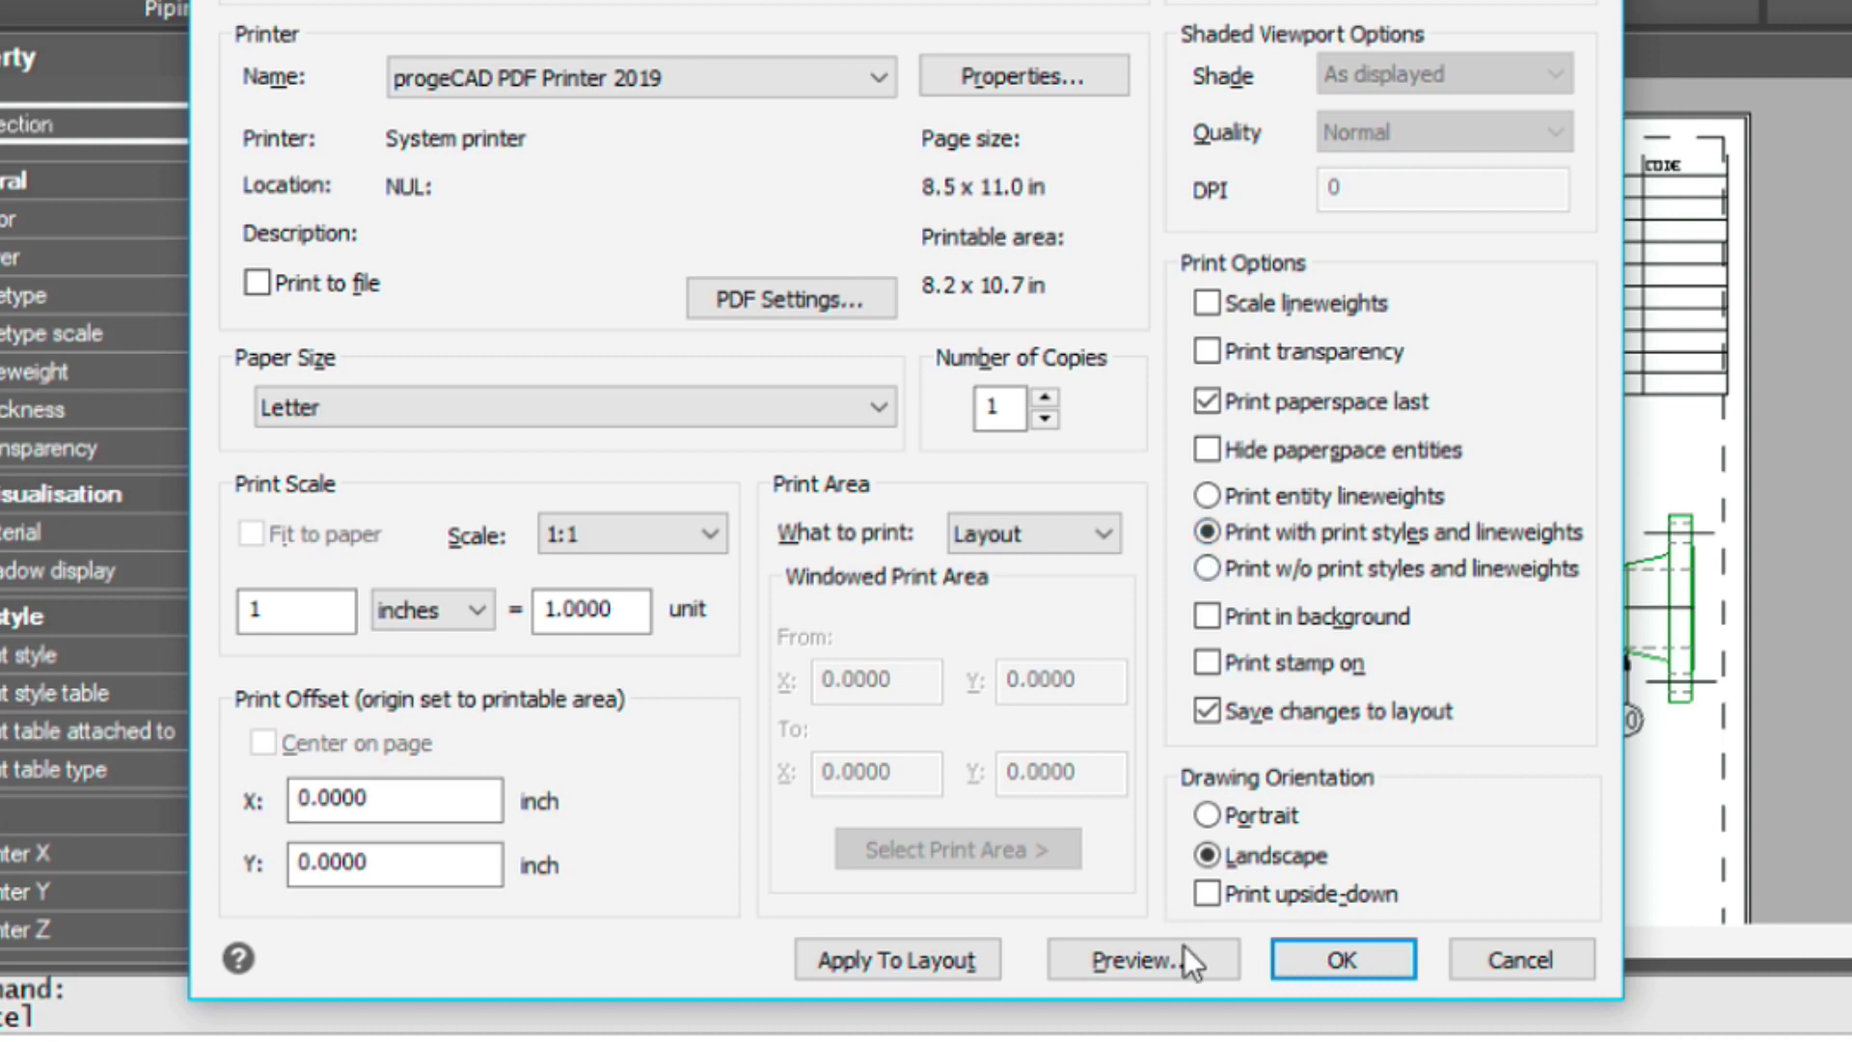
{"action": "left_click", "coordinate": [1162, 959]}
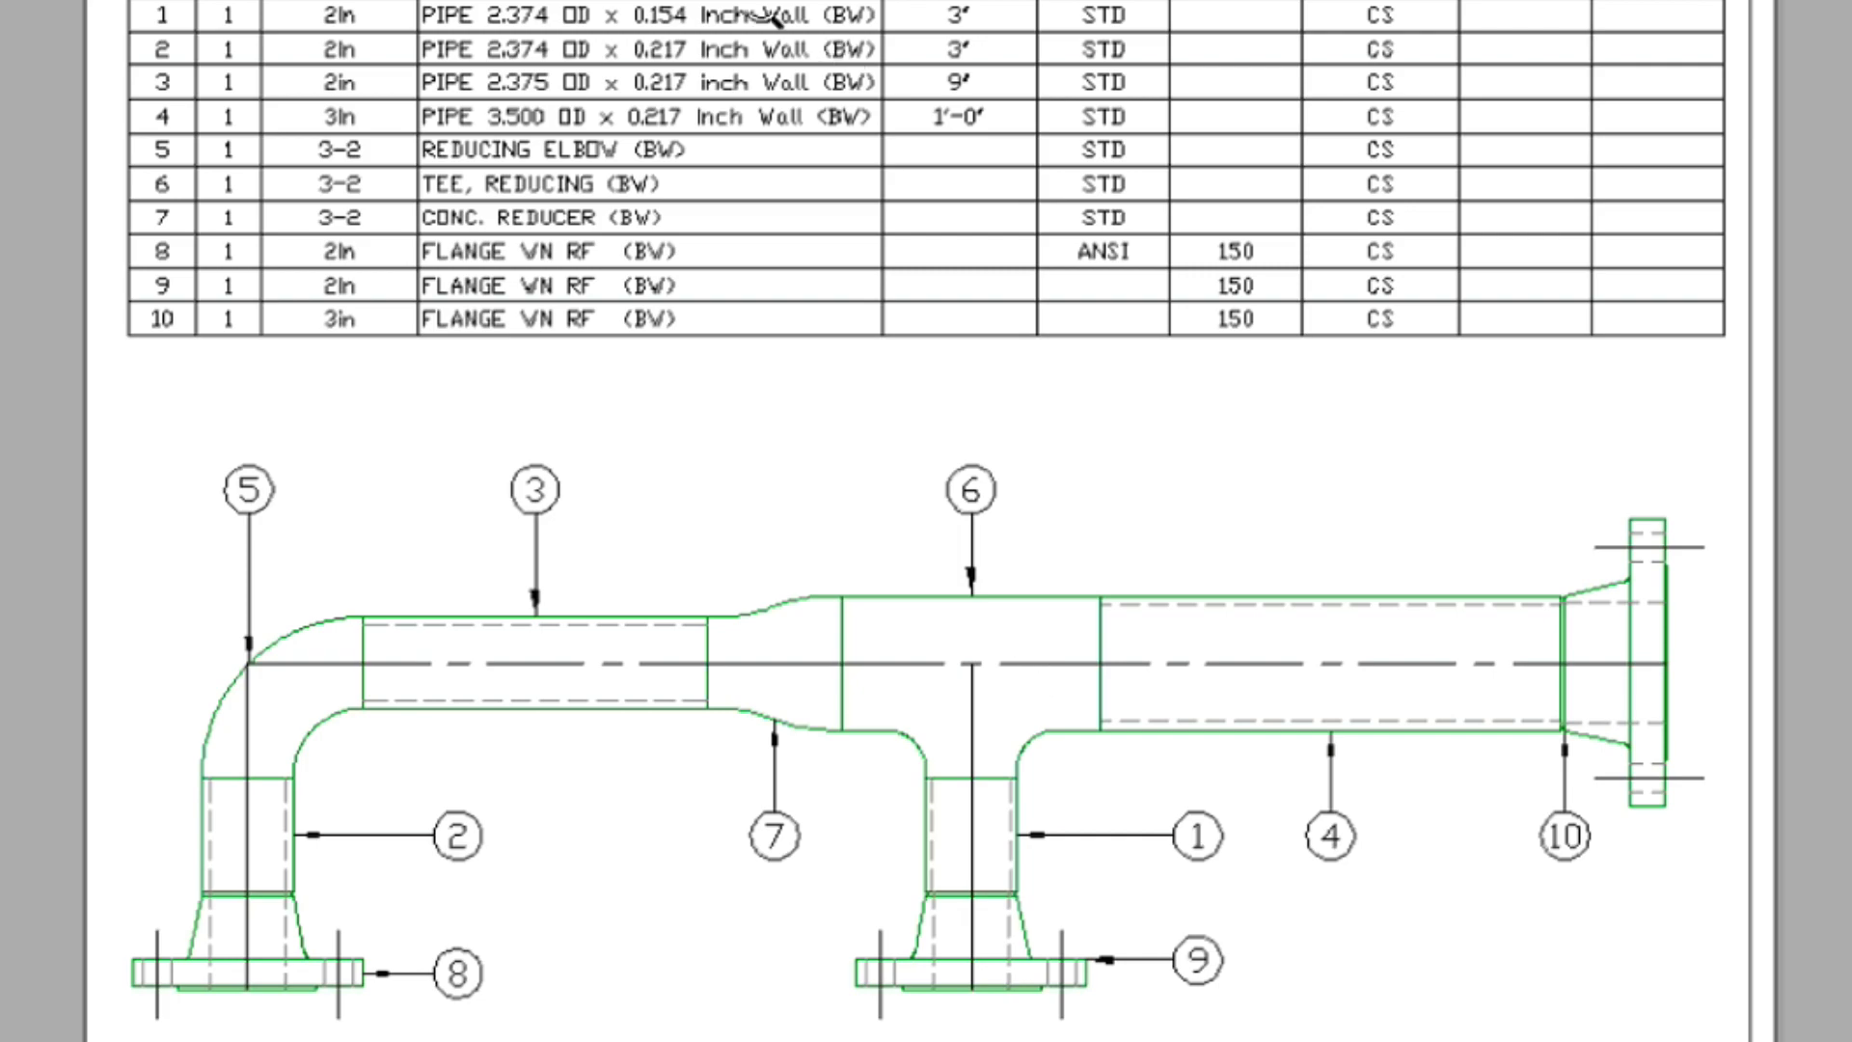
{"action": "key", "text": "ctrl+p"}
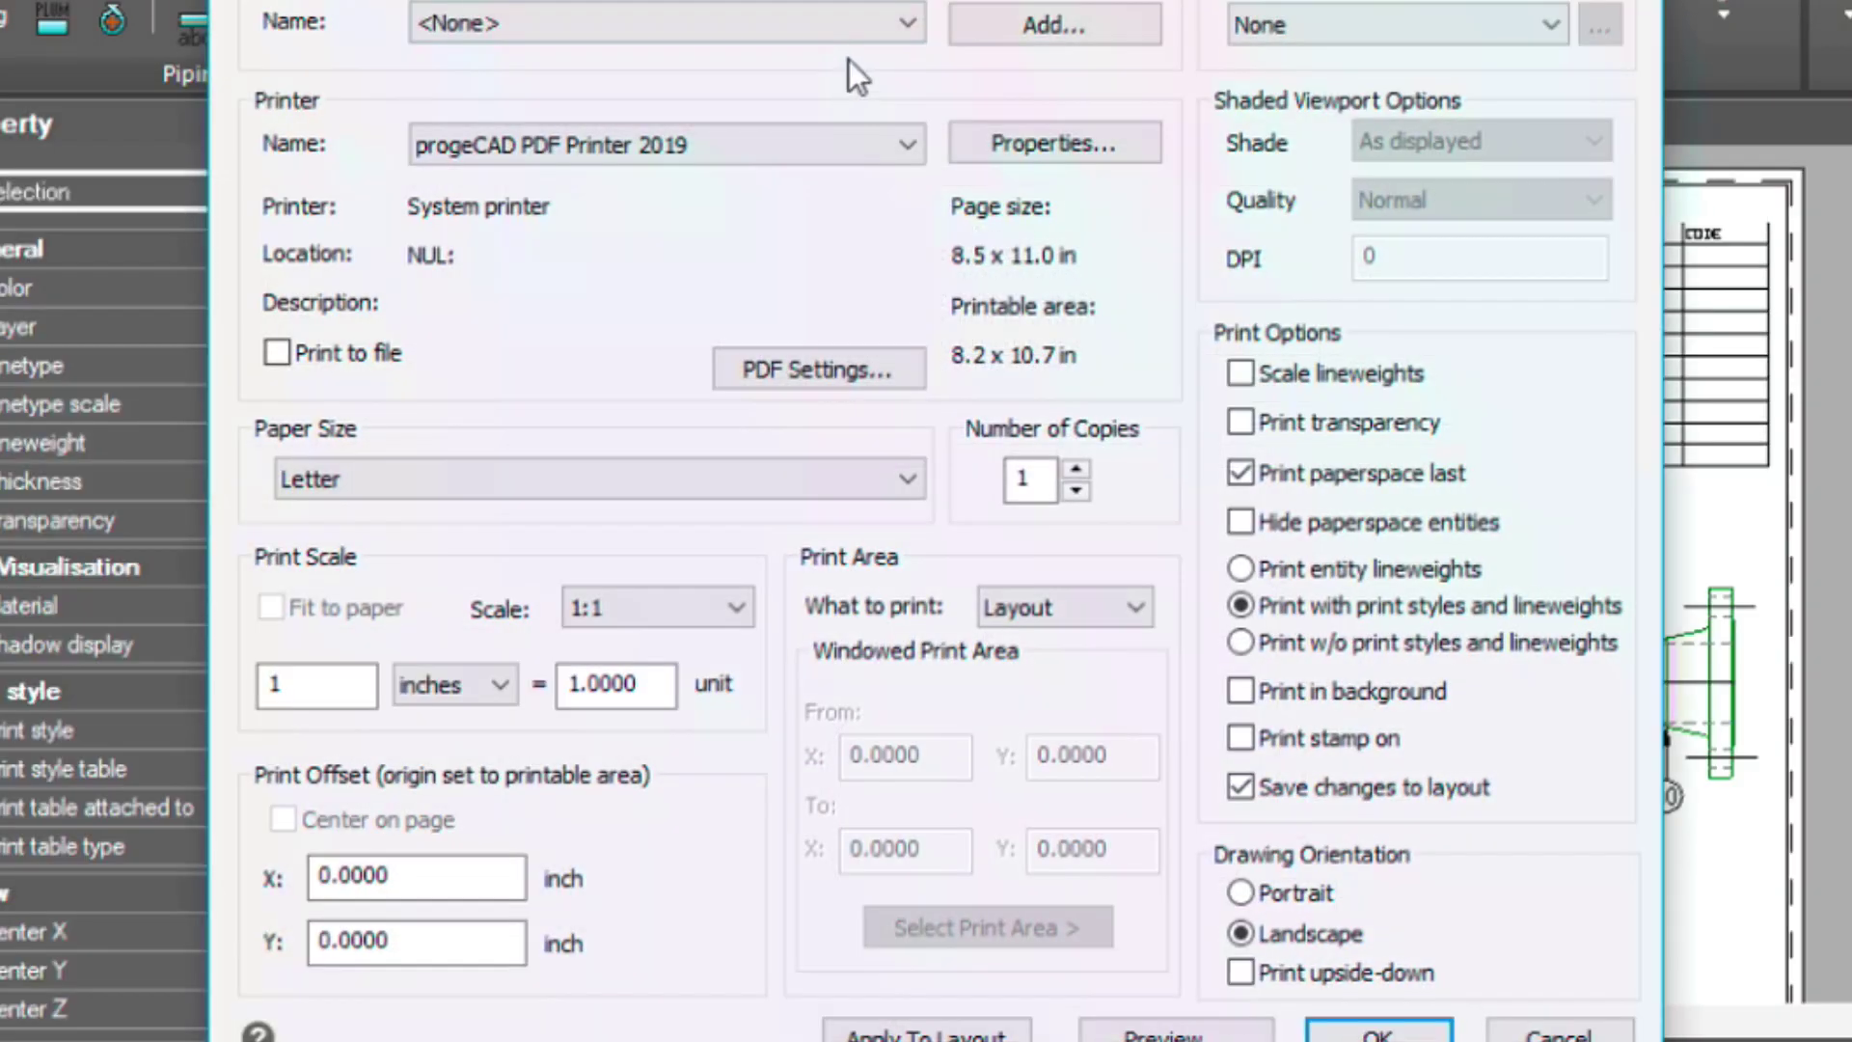
{"action": "key", "text": "Escape"}
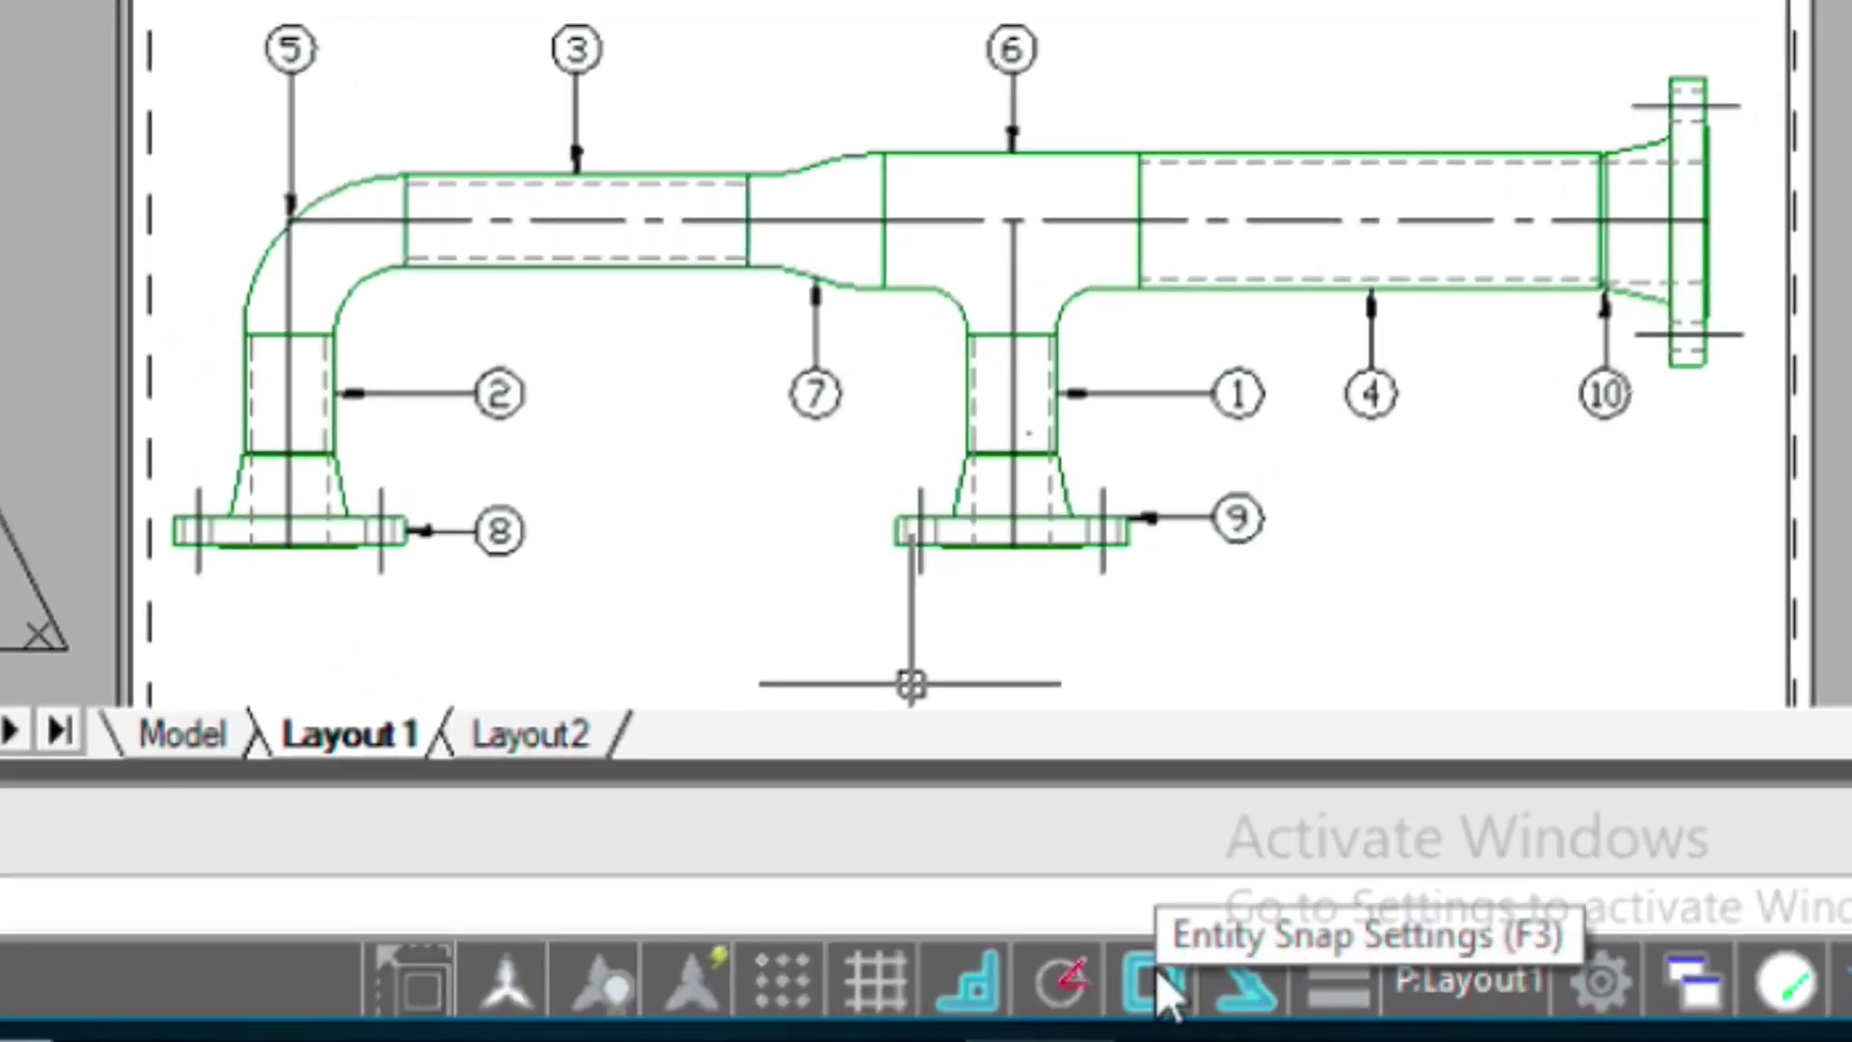
{"action": "left_click", "coordinate": [1155, 968]}
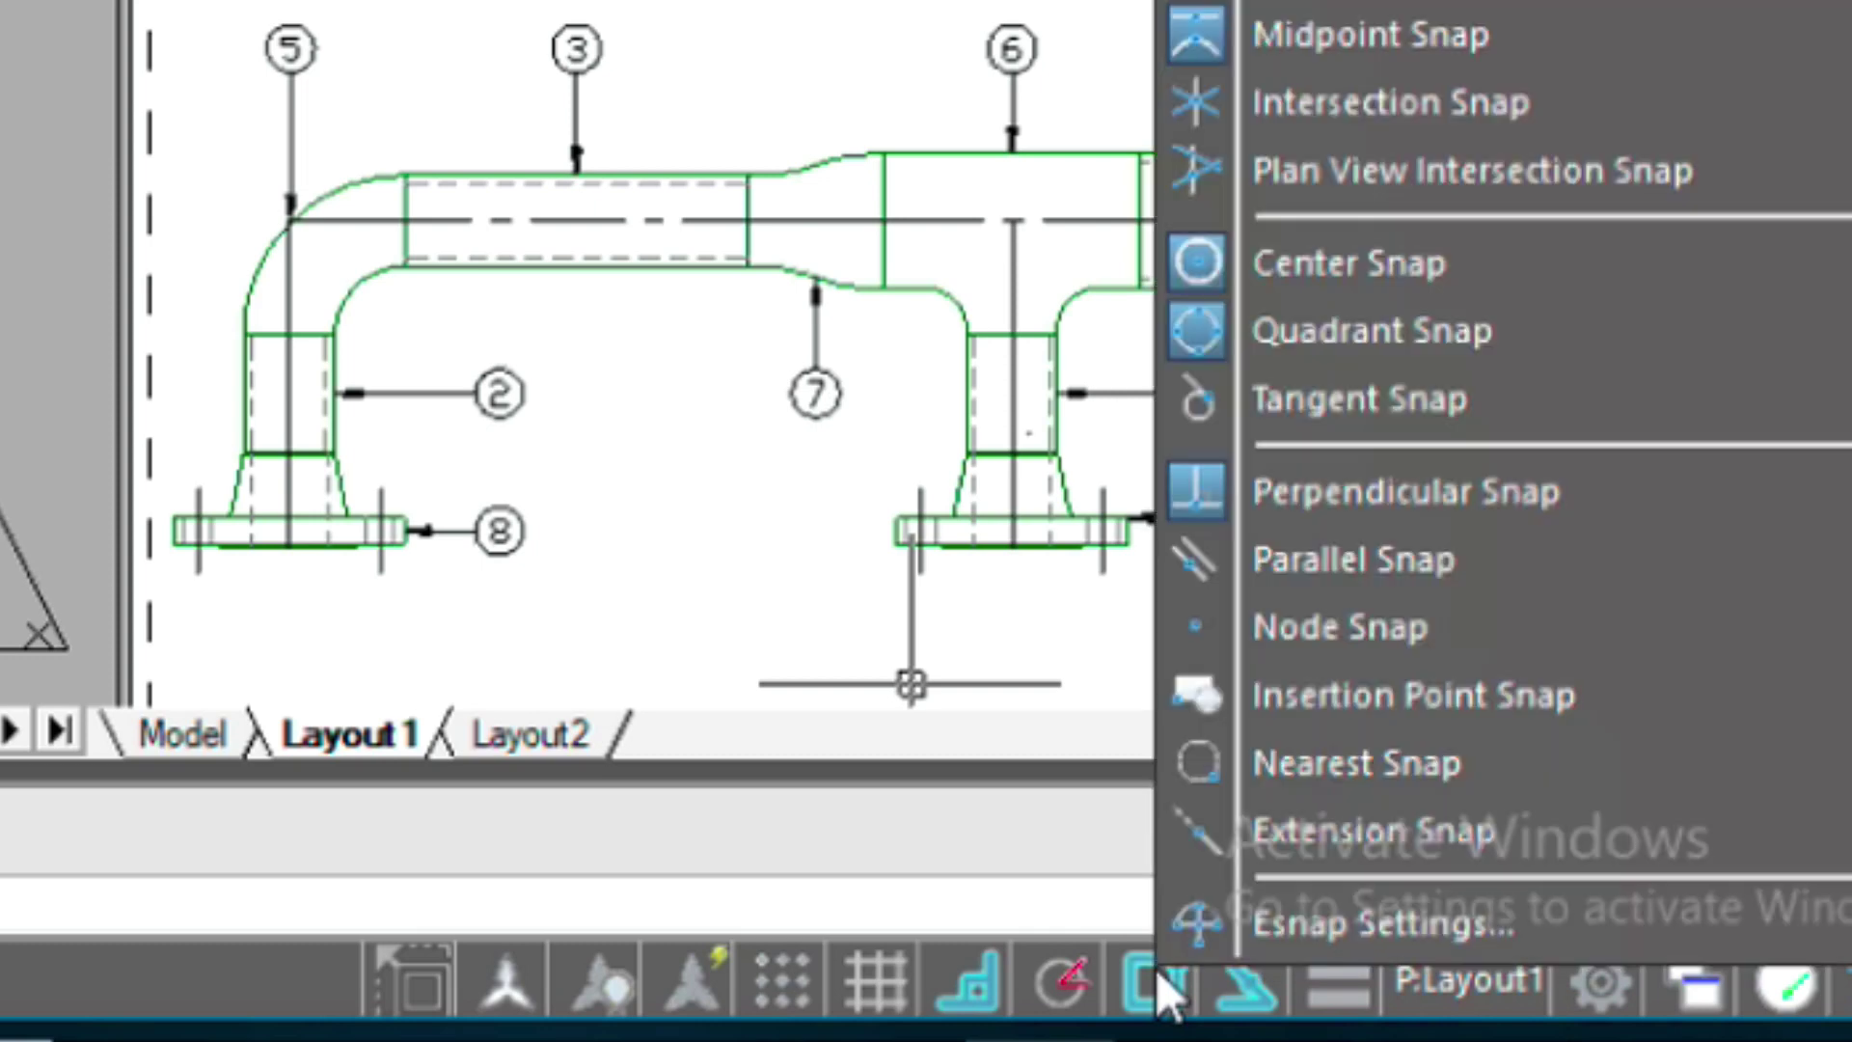
{"action": "left_click", "coordinate": [1231, 930]}
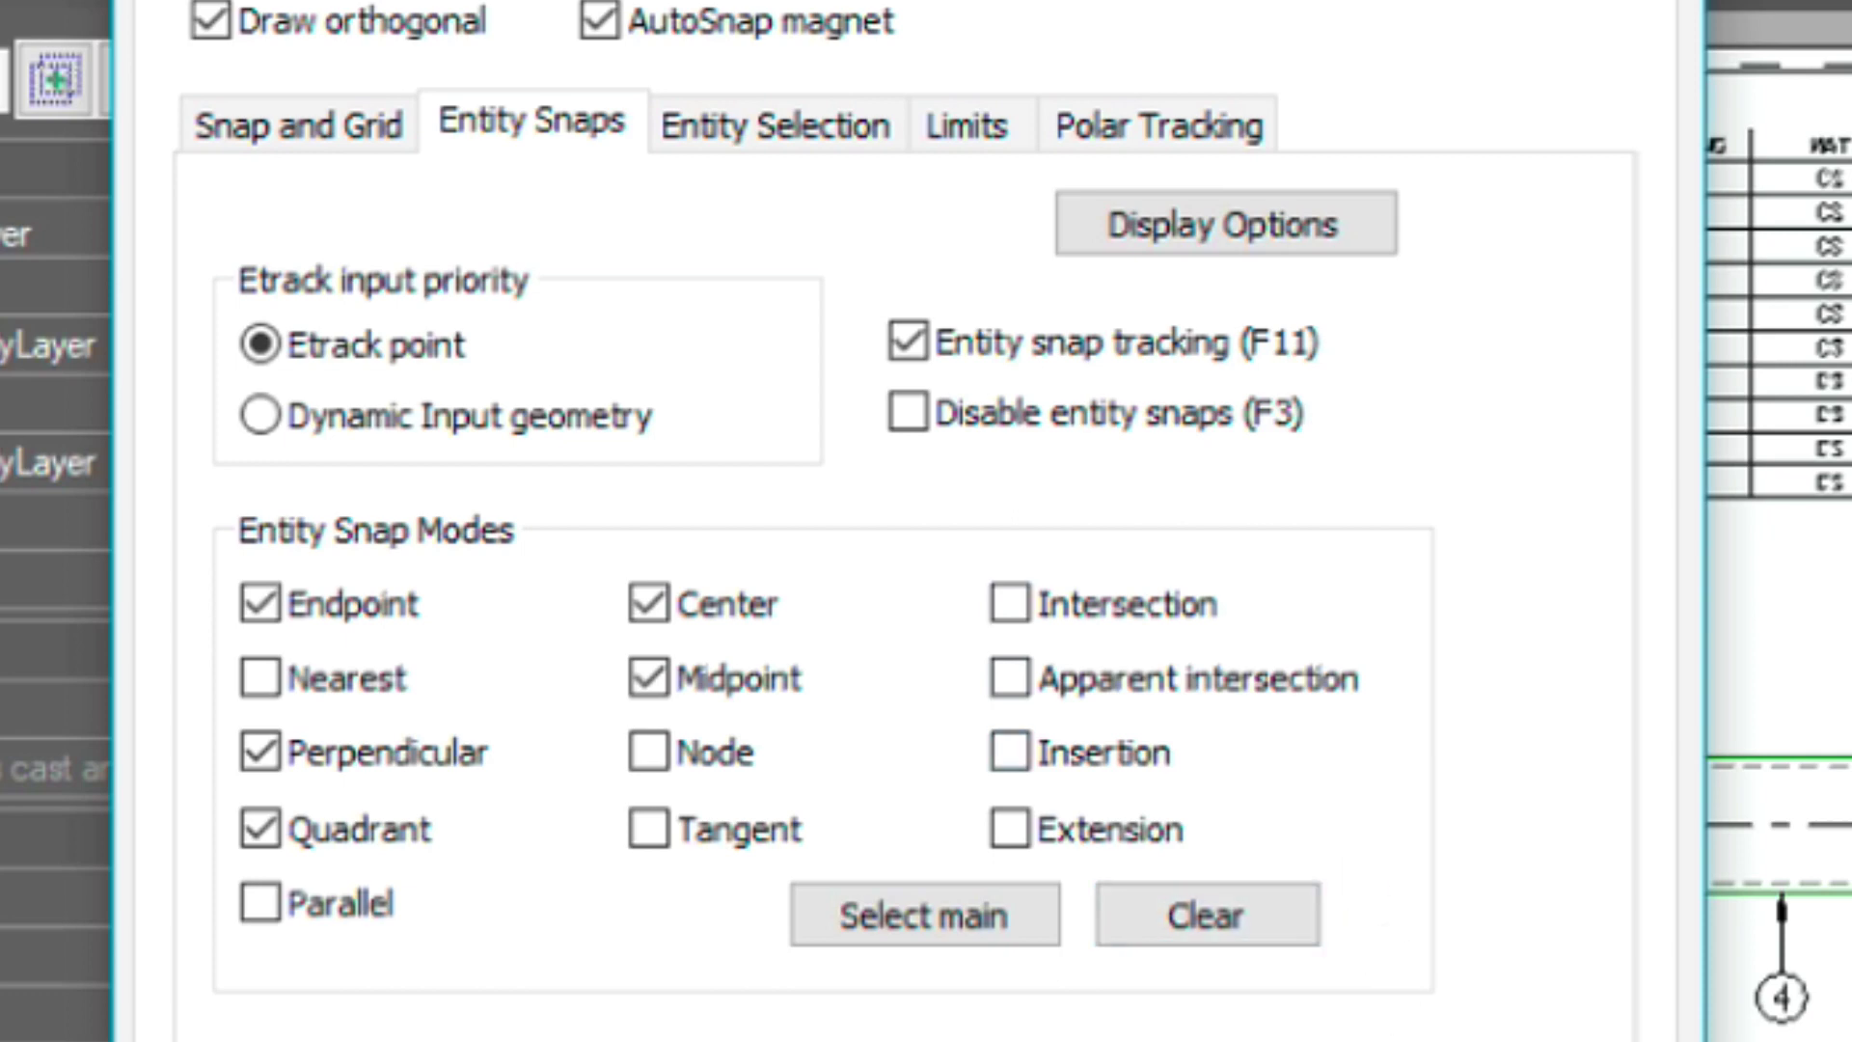
{"action": "key", "text": "Return"}
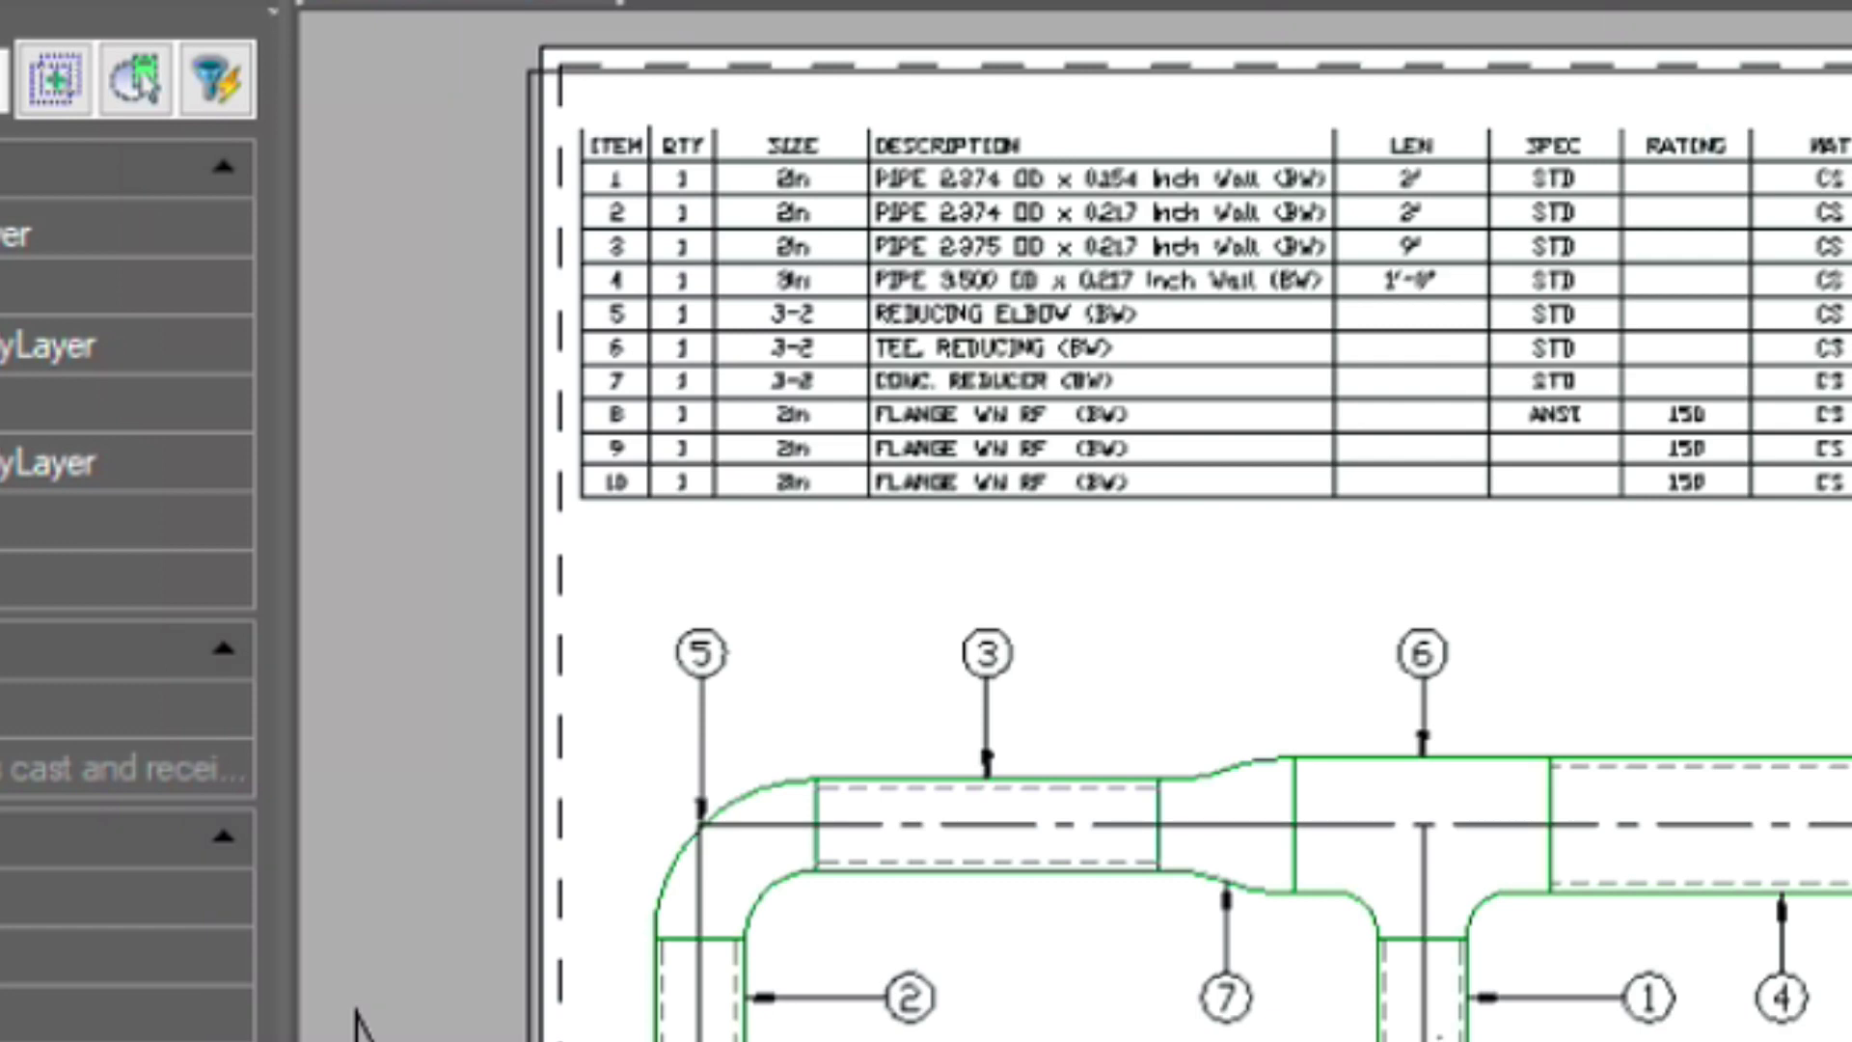
In model space, draw an L-shaped corner: a vertical line then a horizontal top line
{"action": "left_click", "coordinate": [355, 1013]}
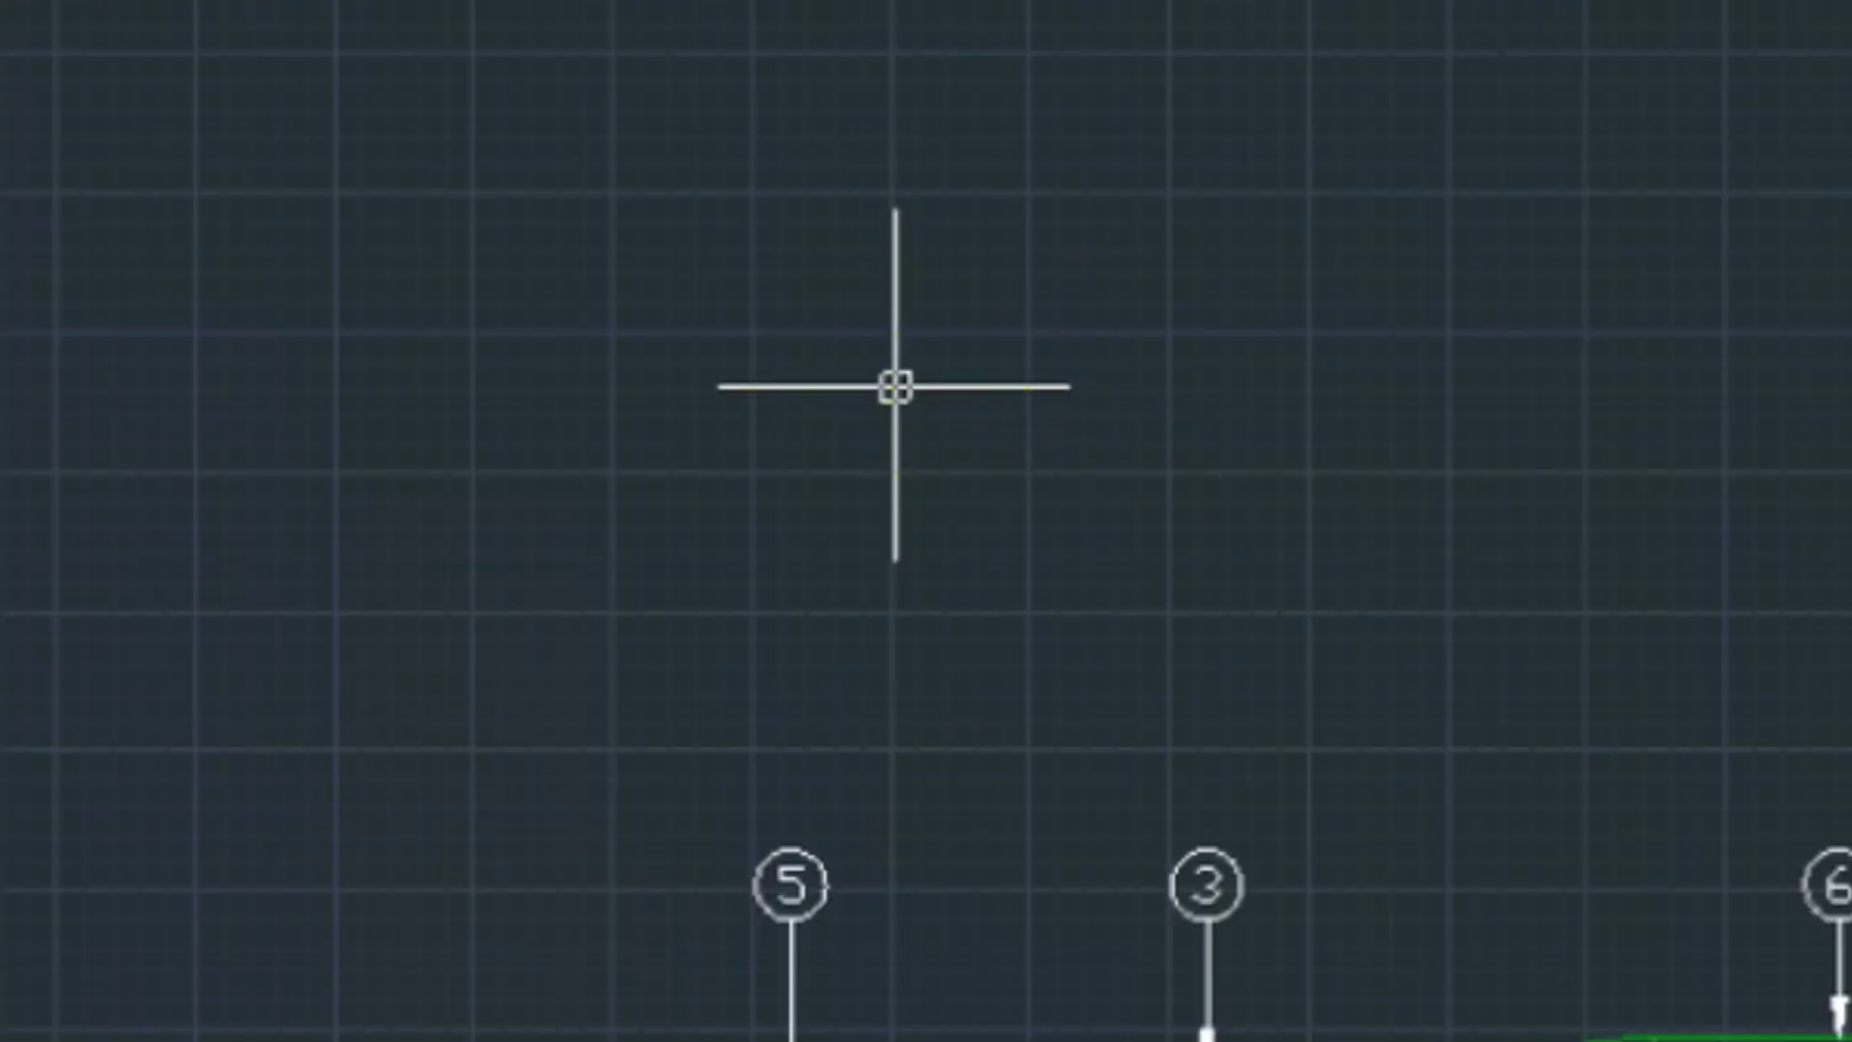
{"action": "type", "text": "L"}
{"action": "key", "text": "Return"}
{"action": "left_click", "coordinate": [483, 688]}
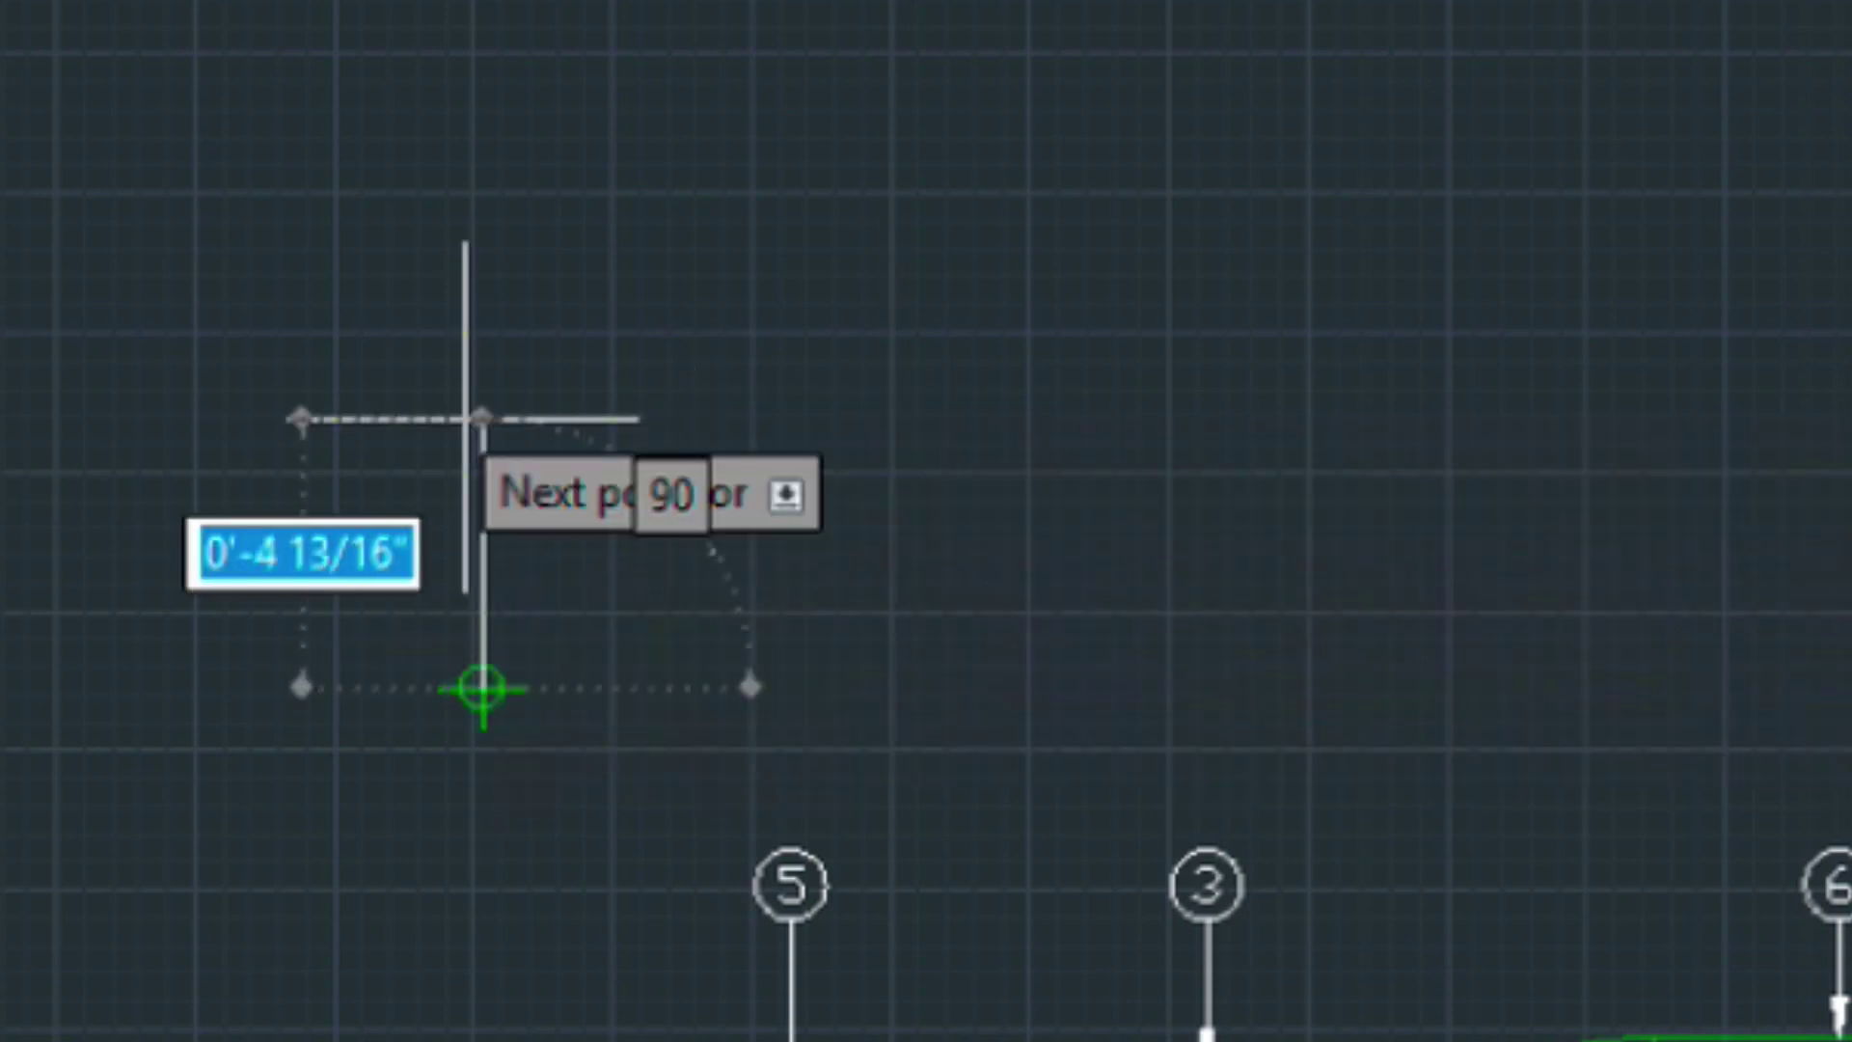
{"action": "left_click", "coordinate": [482, 178]}
{"action": "left_click", "coordinate": [772, 178]}
{"action": "key", "text": "Return"}
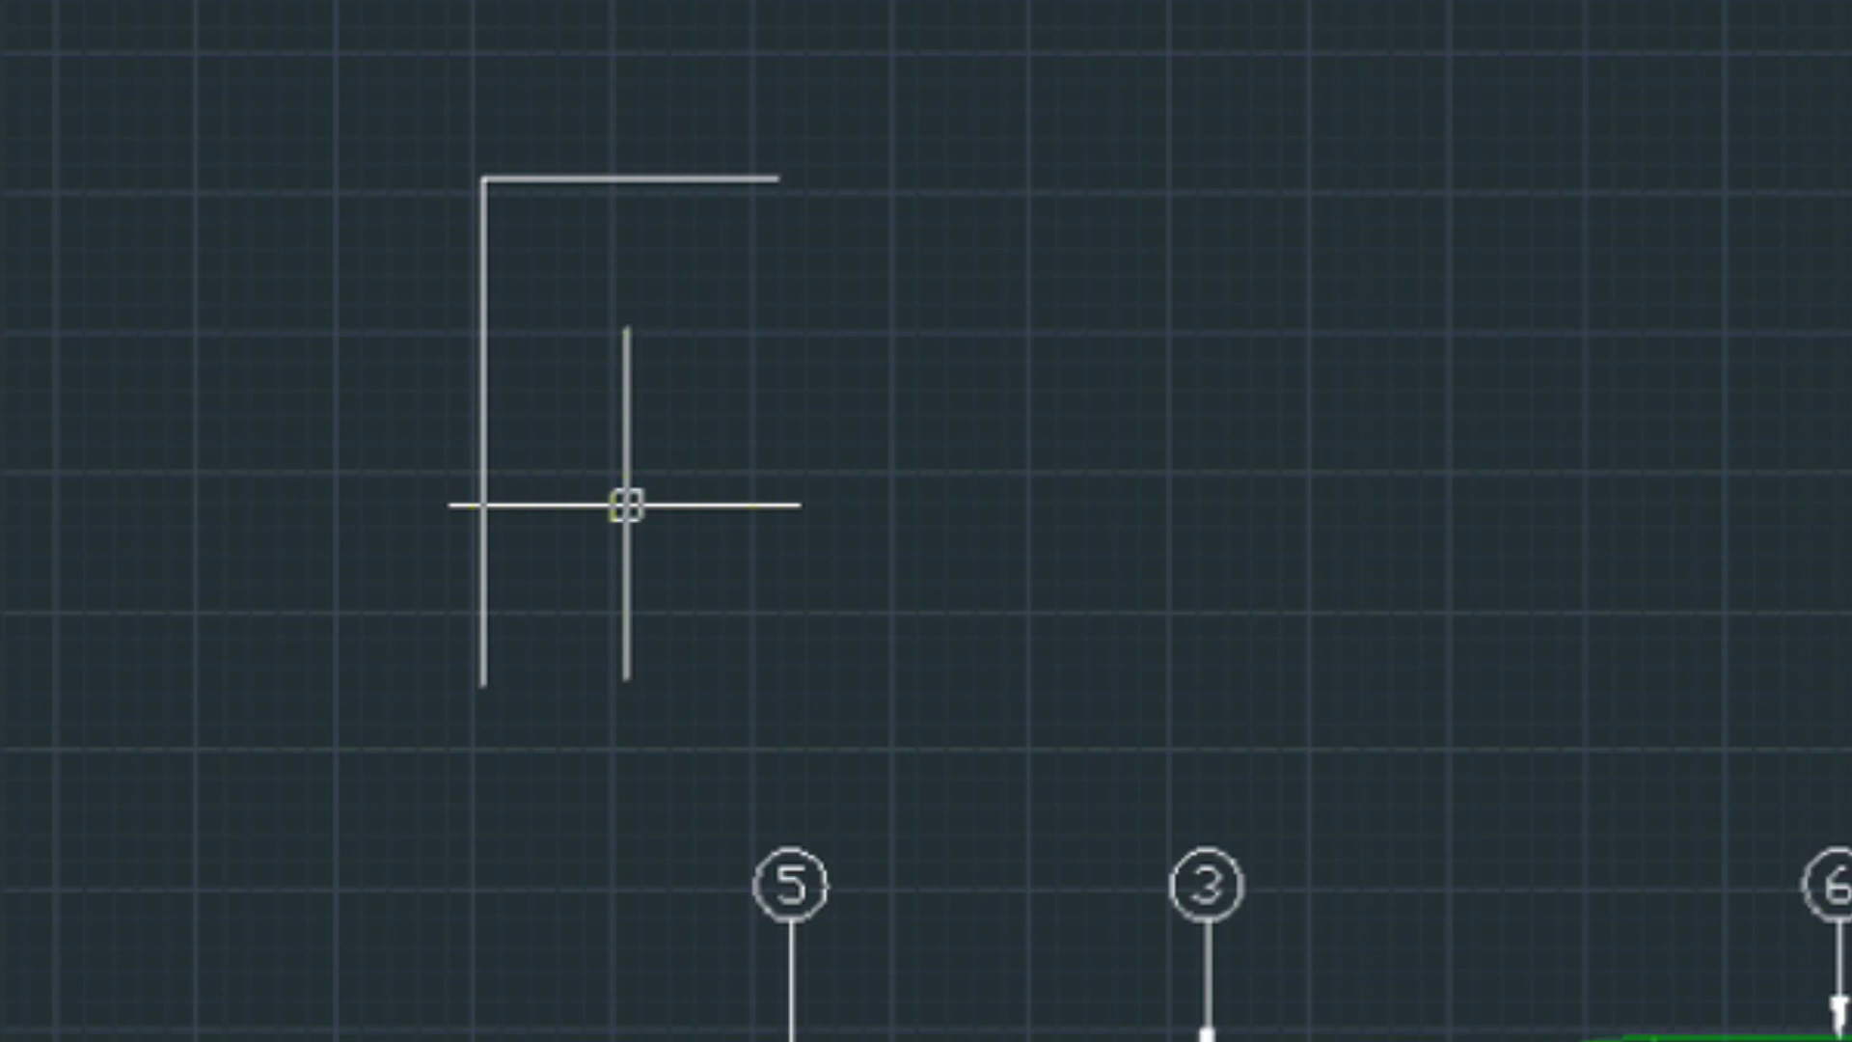
Draw a circle of about 1 1/4" radius, snap-tracked to centre below the top line's end
{"action": "type", "text": "C"}
{"action": "key", "text": "Return"}
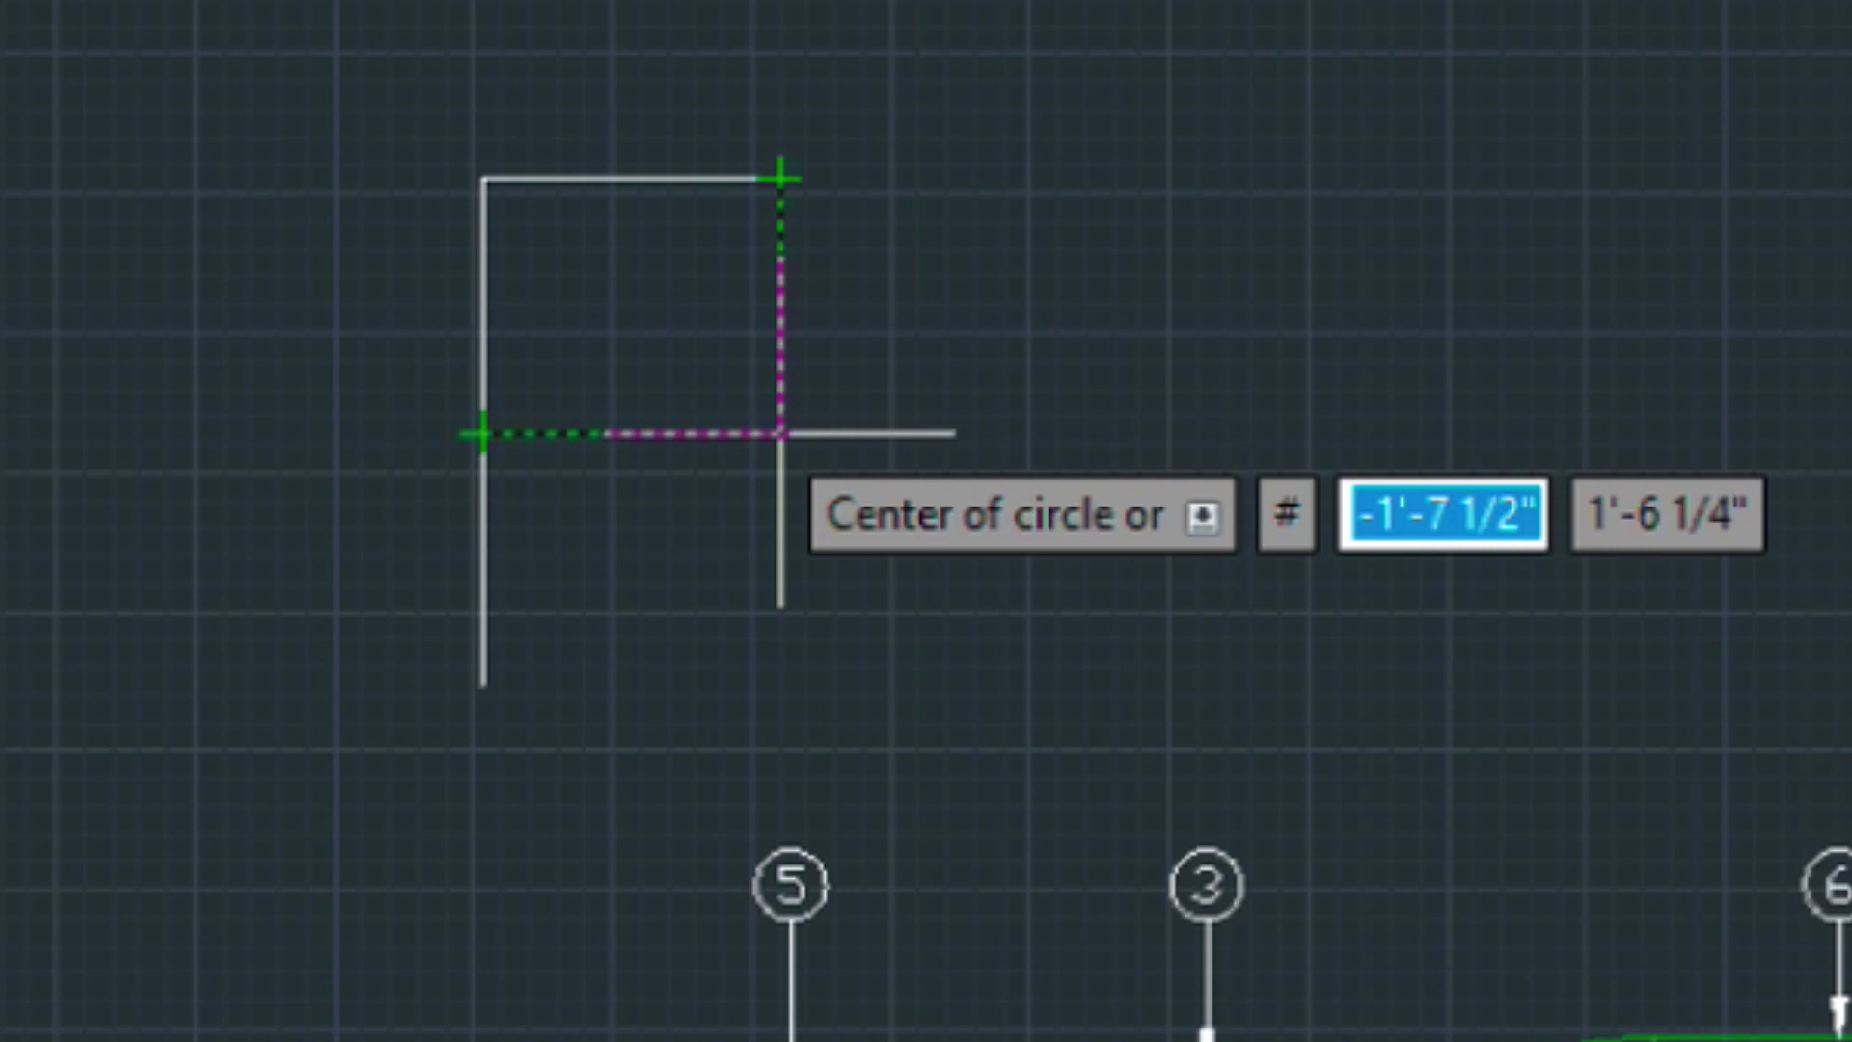
{"action": "left_click", "coordinate": [782, 434]}
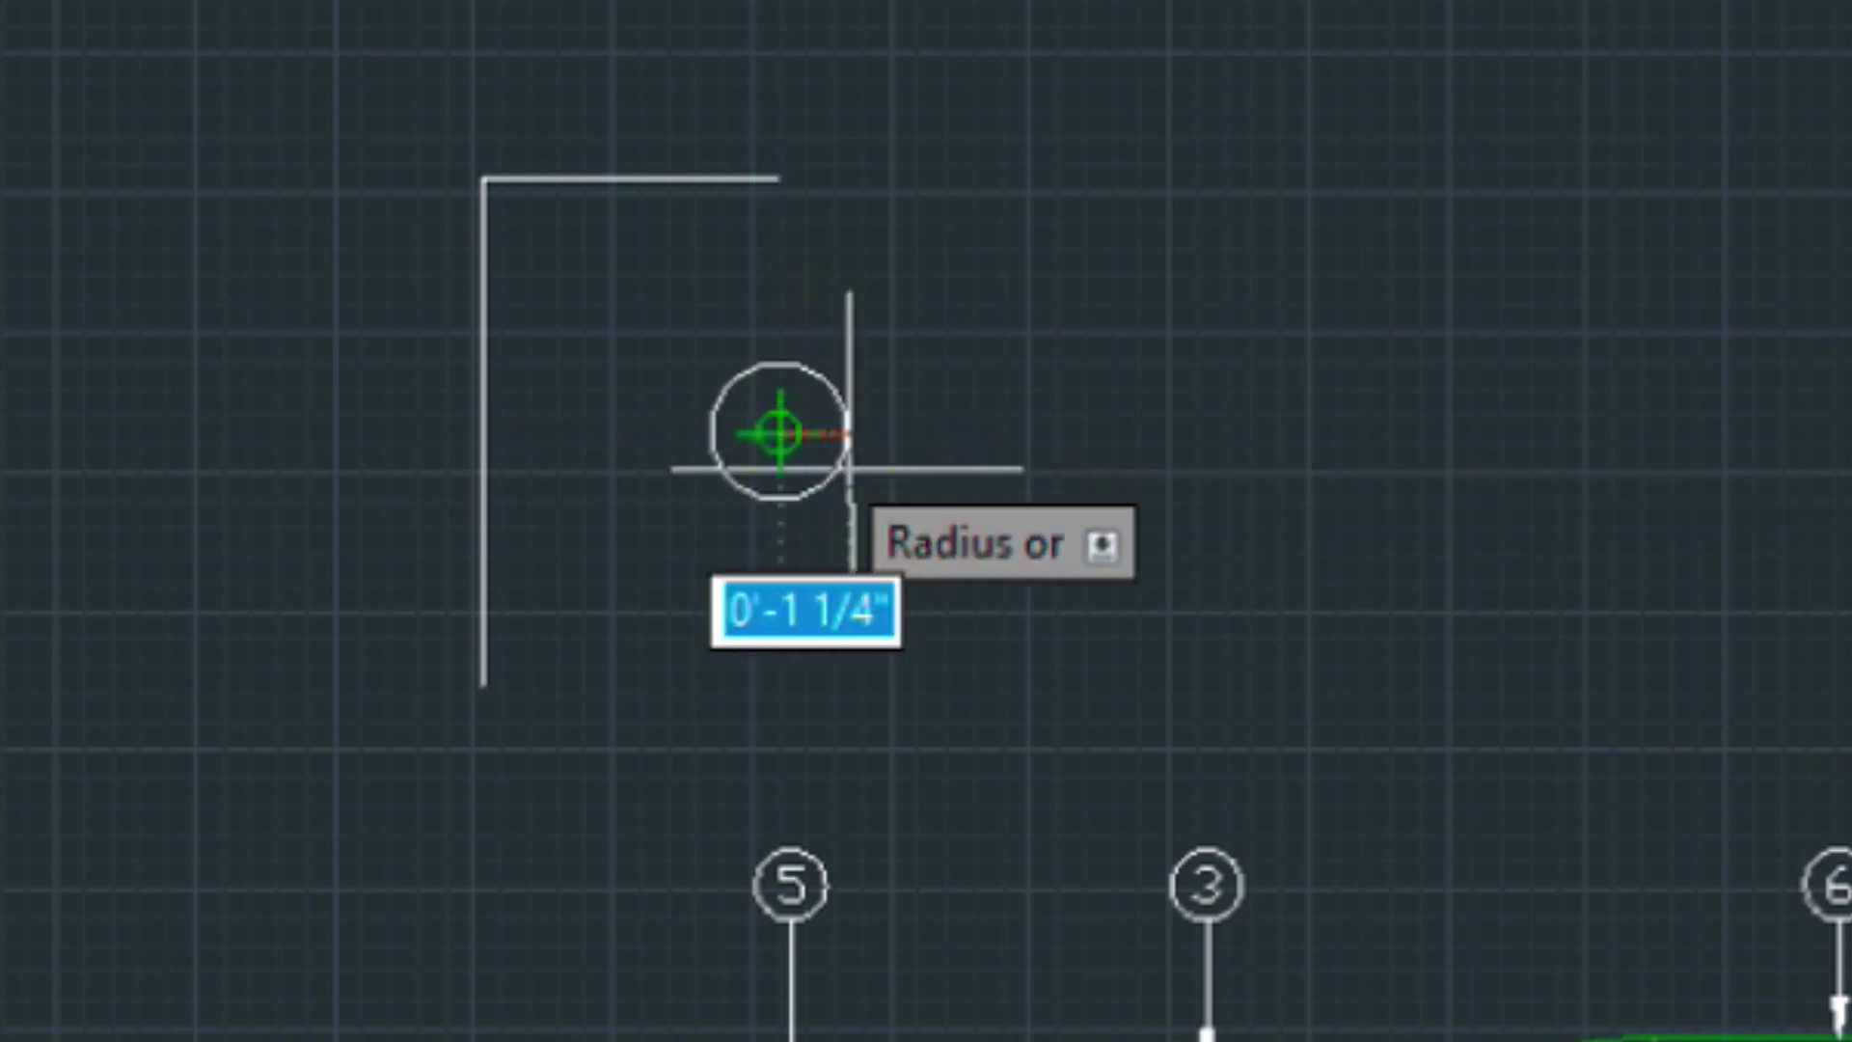
{"action": "left_click", "coordinate": [907, 494]}
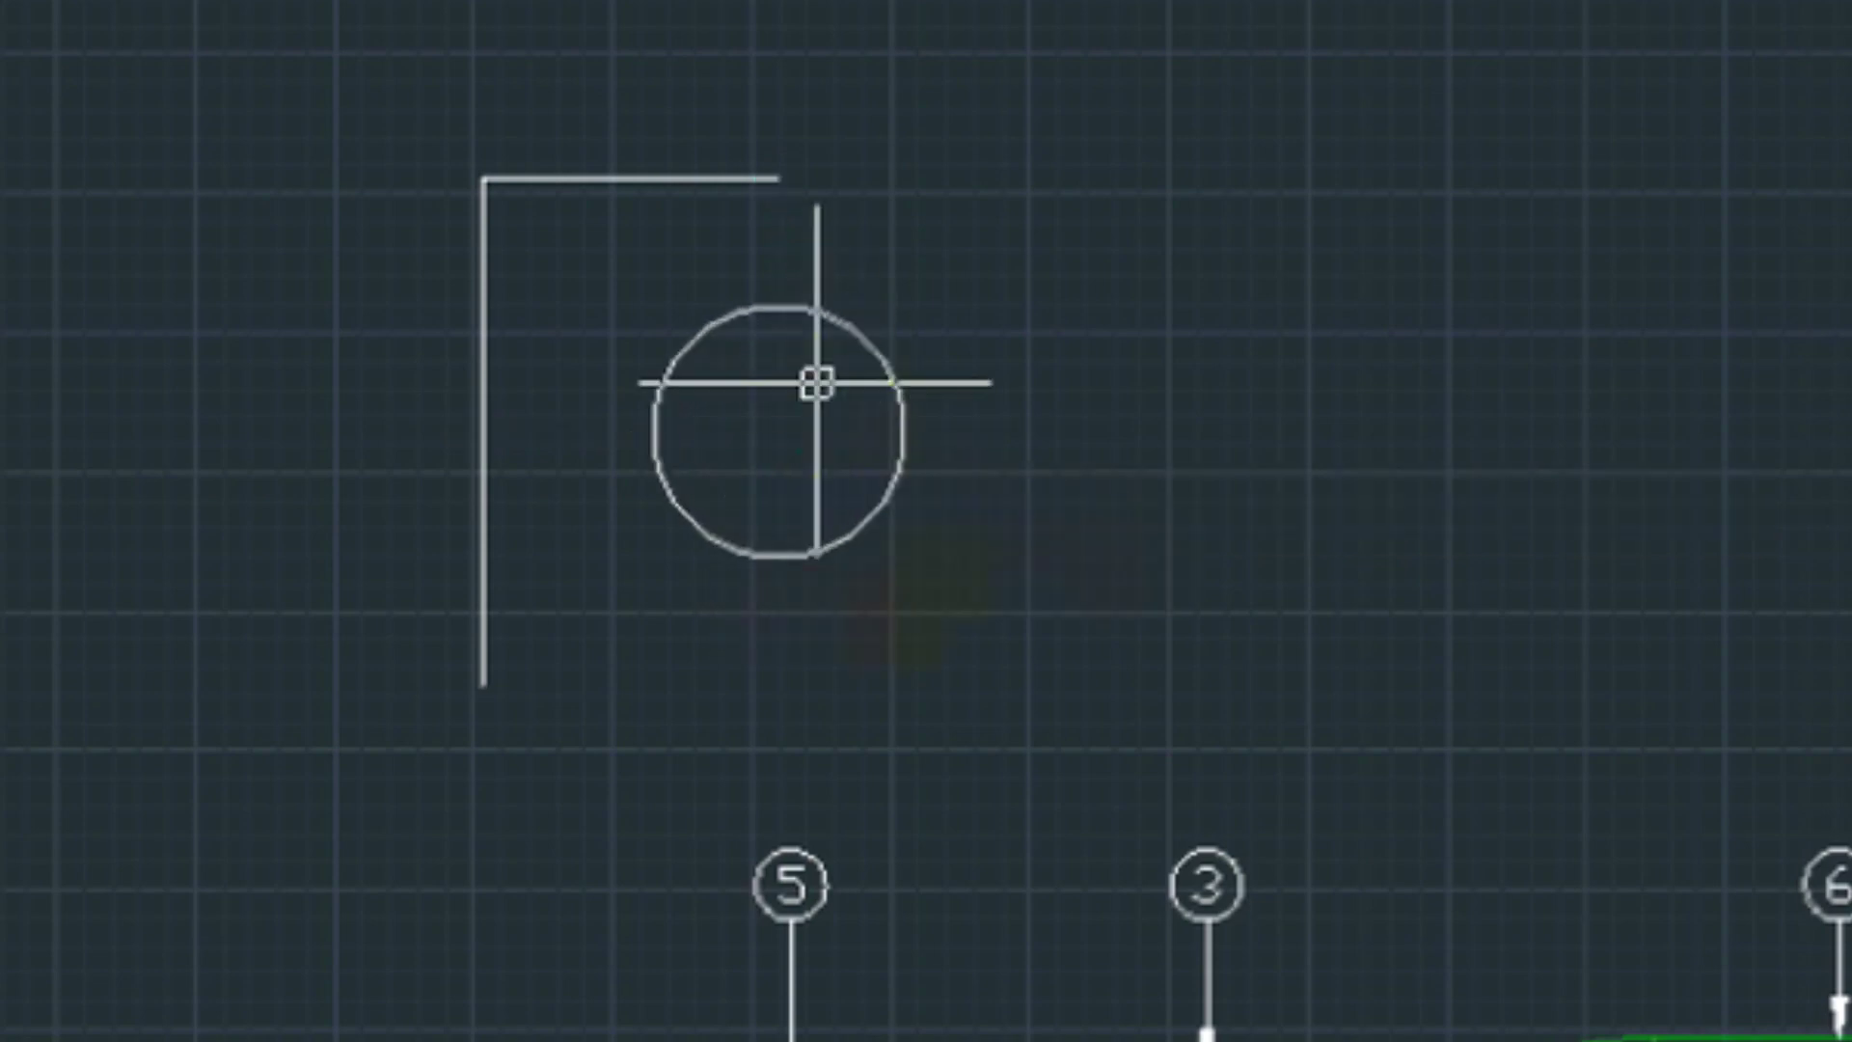
{"action": "left_click", "coordinate": [736, 313]}
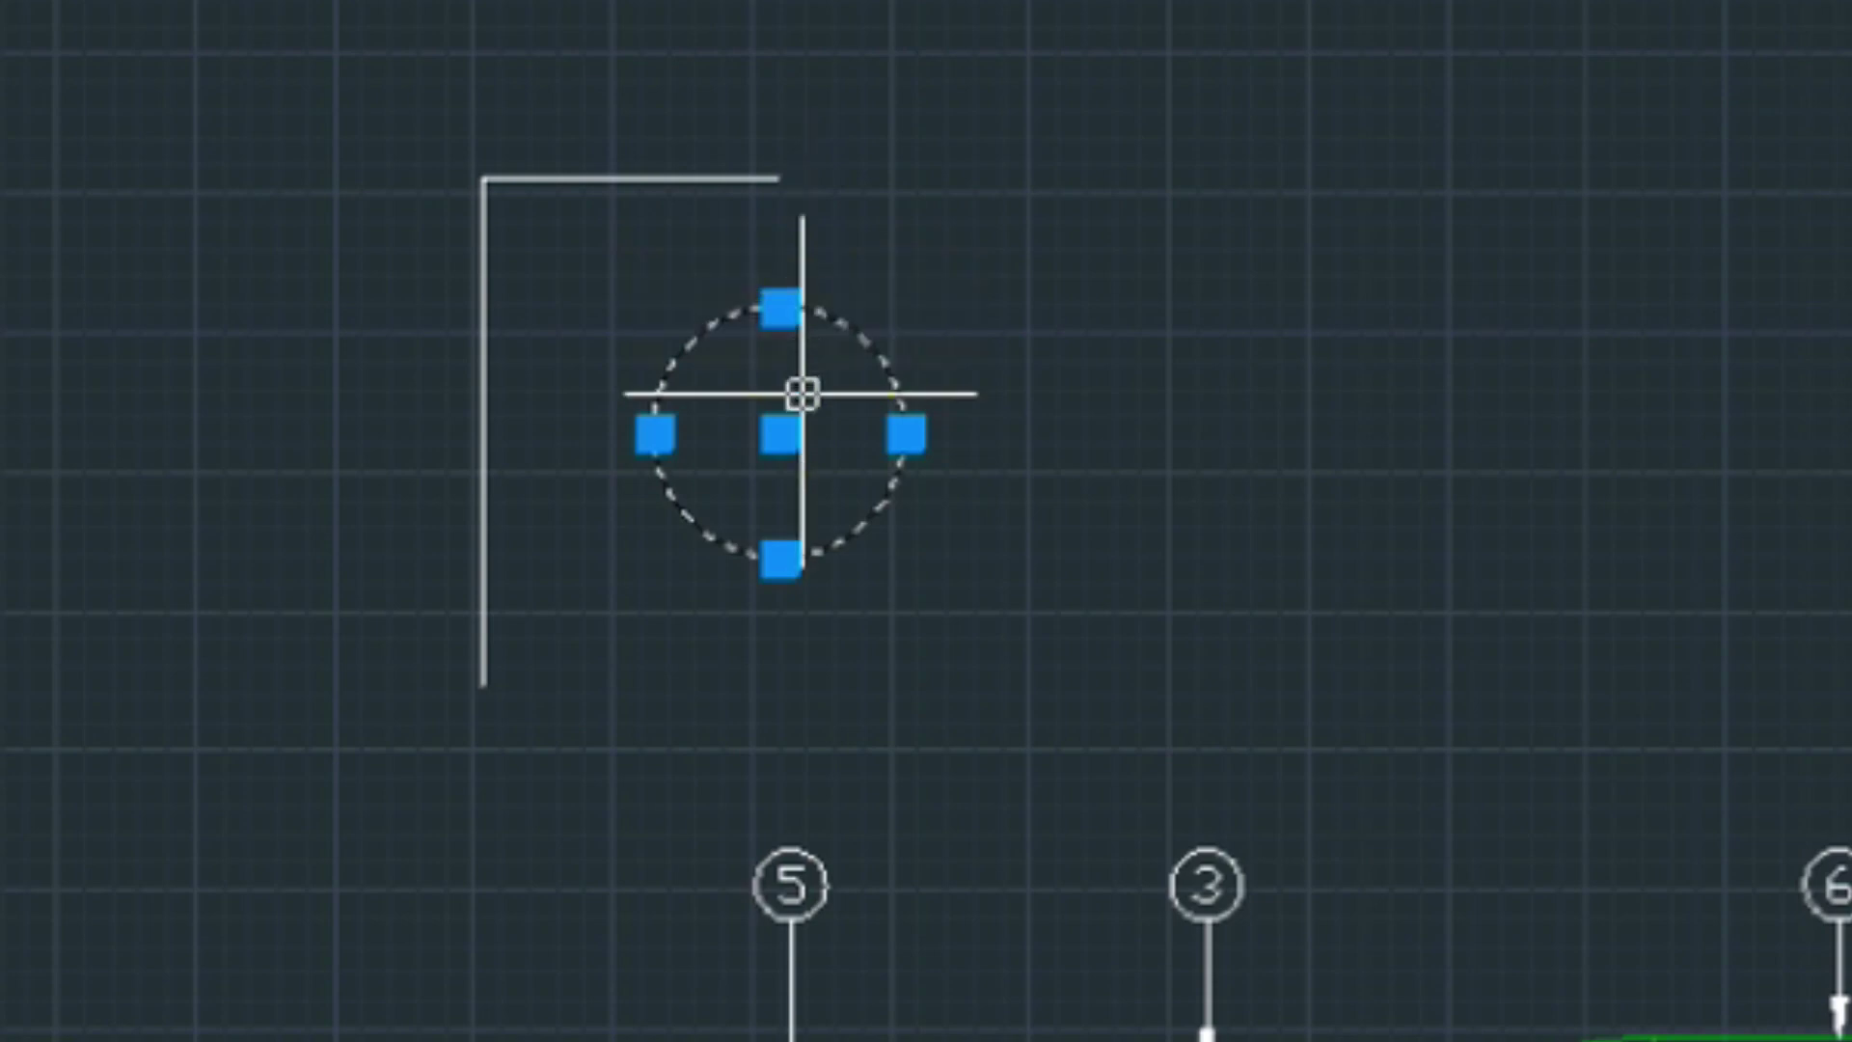
{"action": "key", "text": "Escape"}
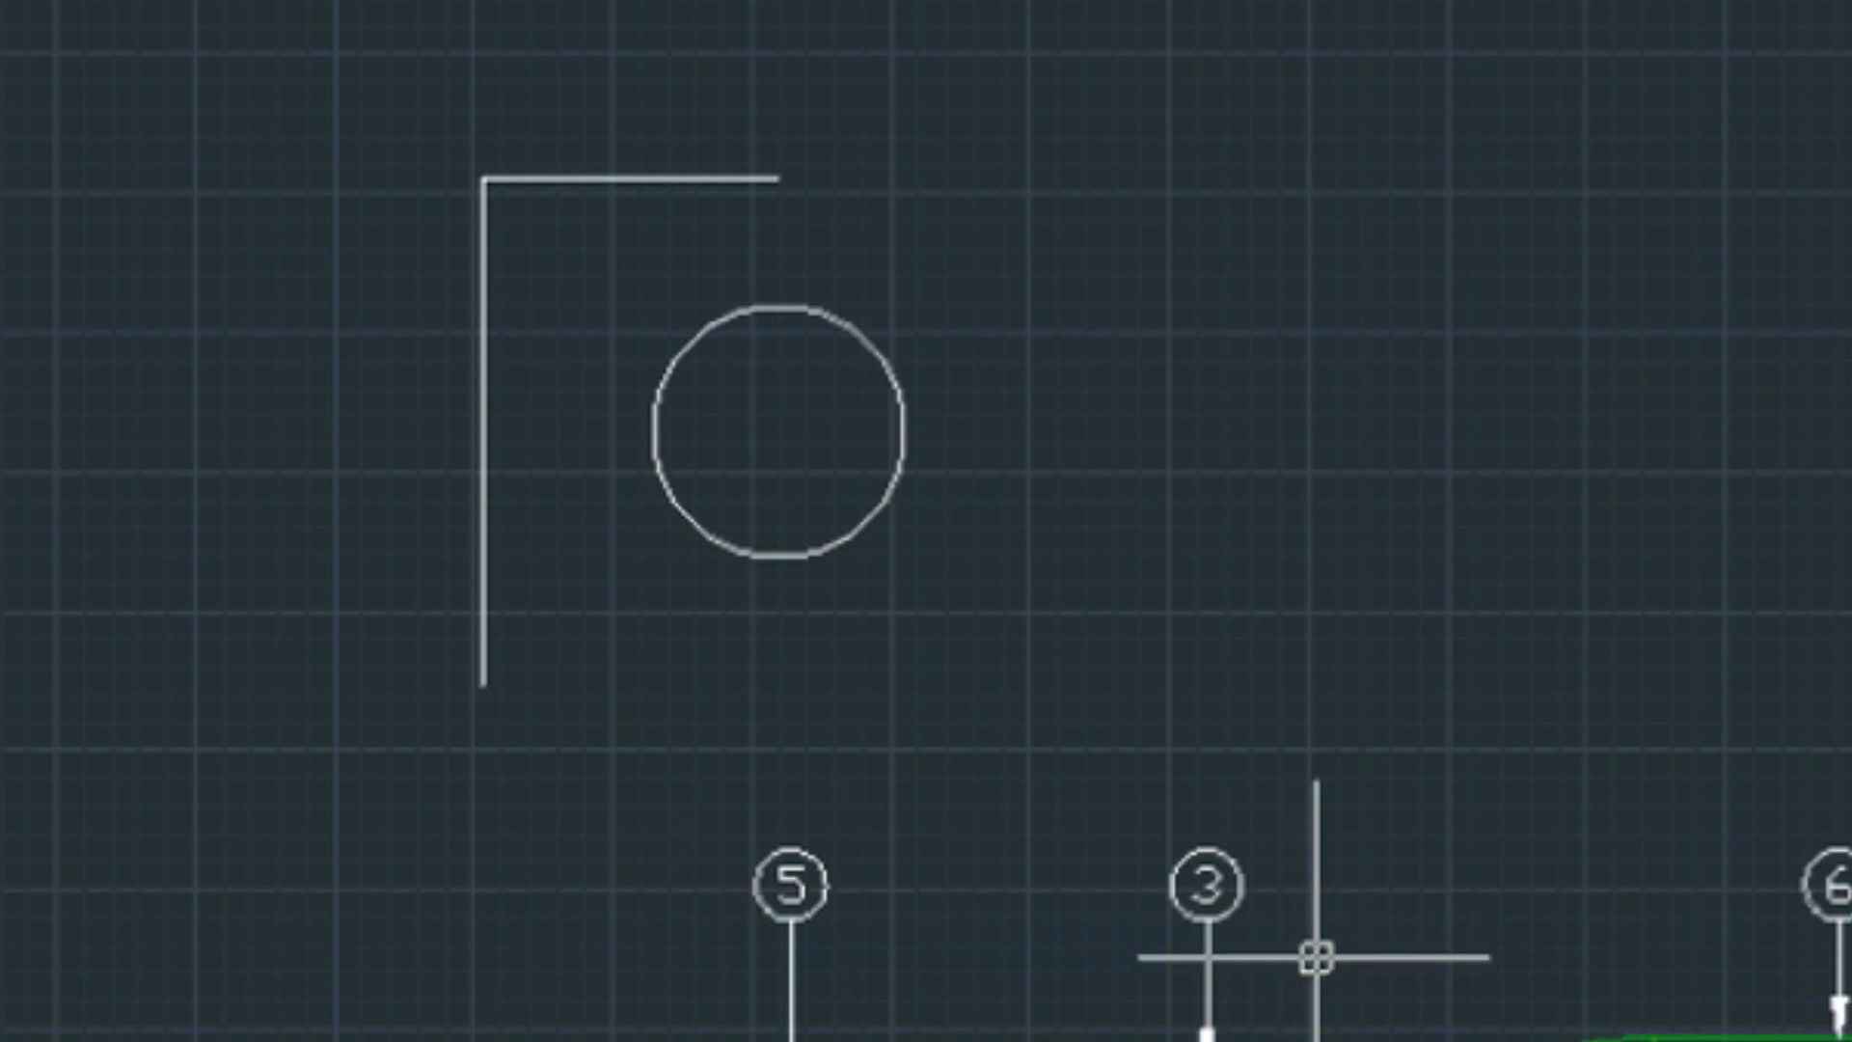
Move balloon 5 slightly upward
{"action": "left_click", "coordinate": [748, 801]}
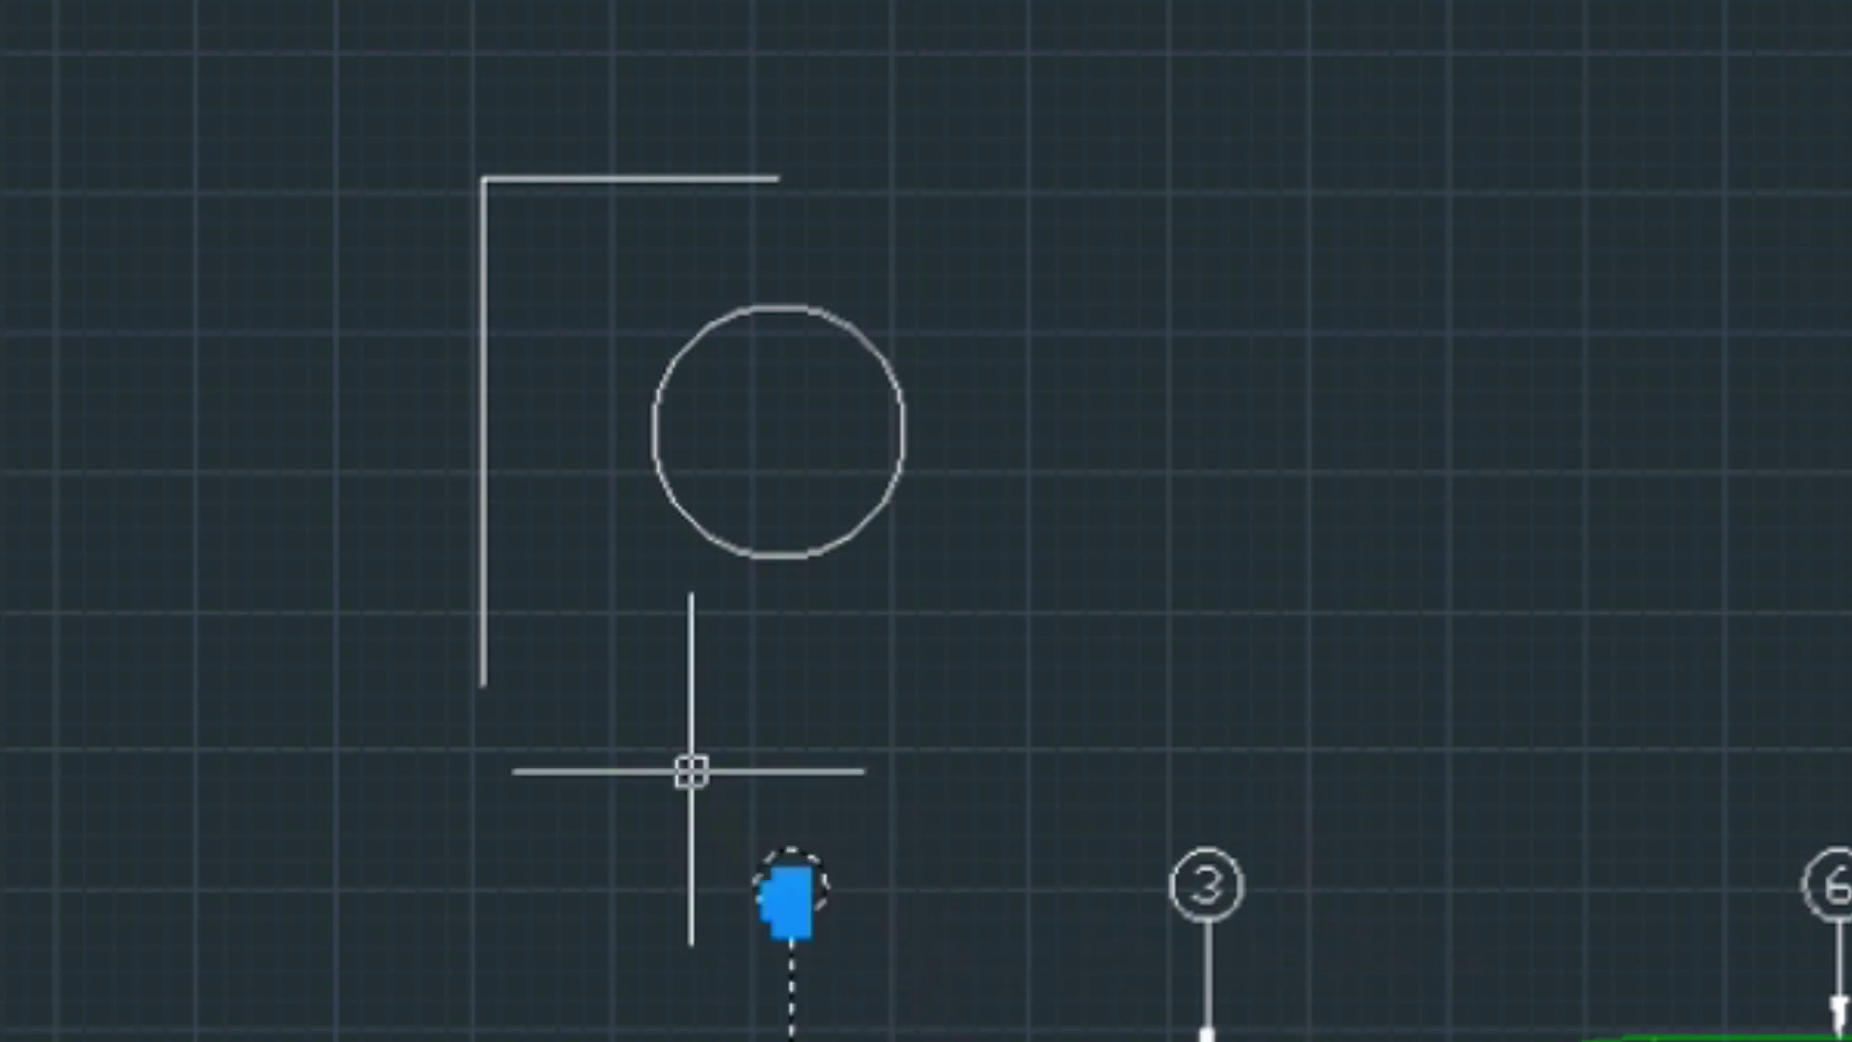
{"action": "type", "text": "M"}
{"action": "key", "text": "Return"}
{"action": "left_click", "coordinate": [639, 929]}
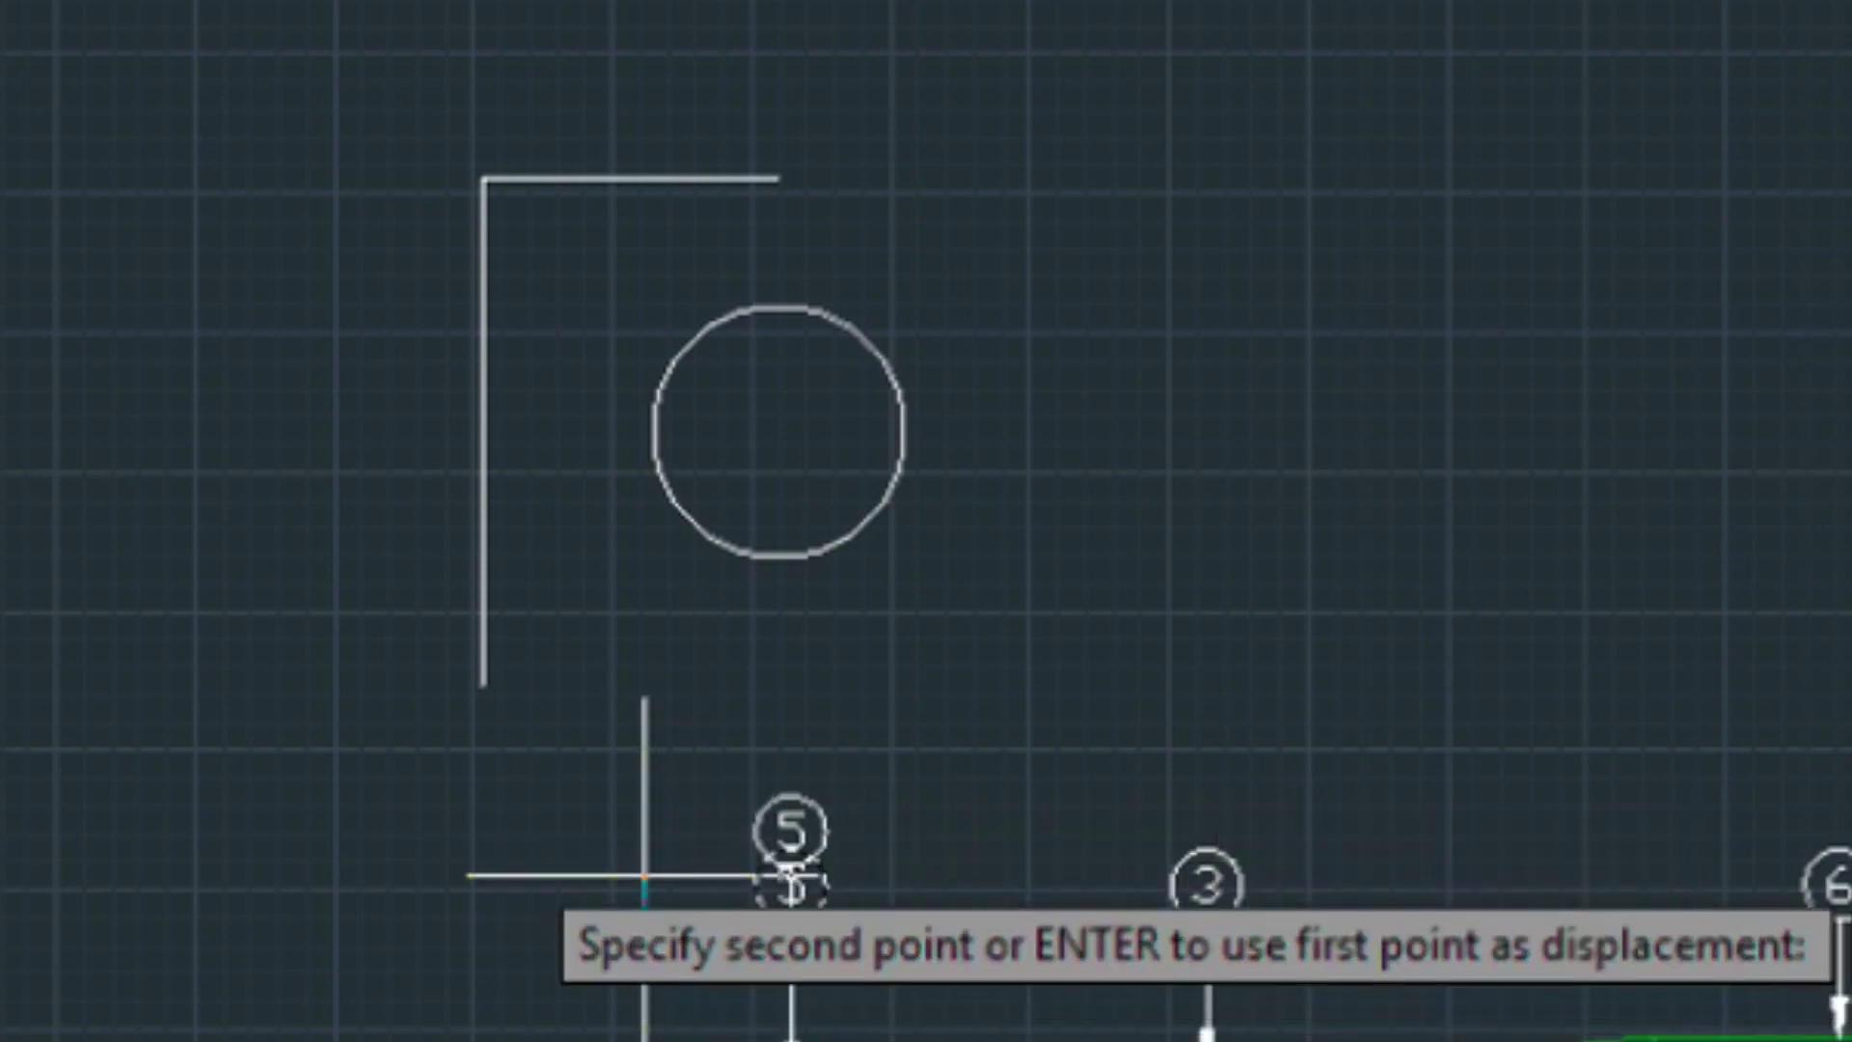
{"action": "left_click", "coordinate": [633, 805]}
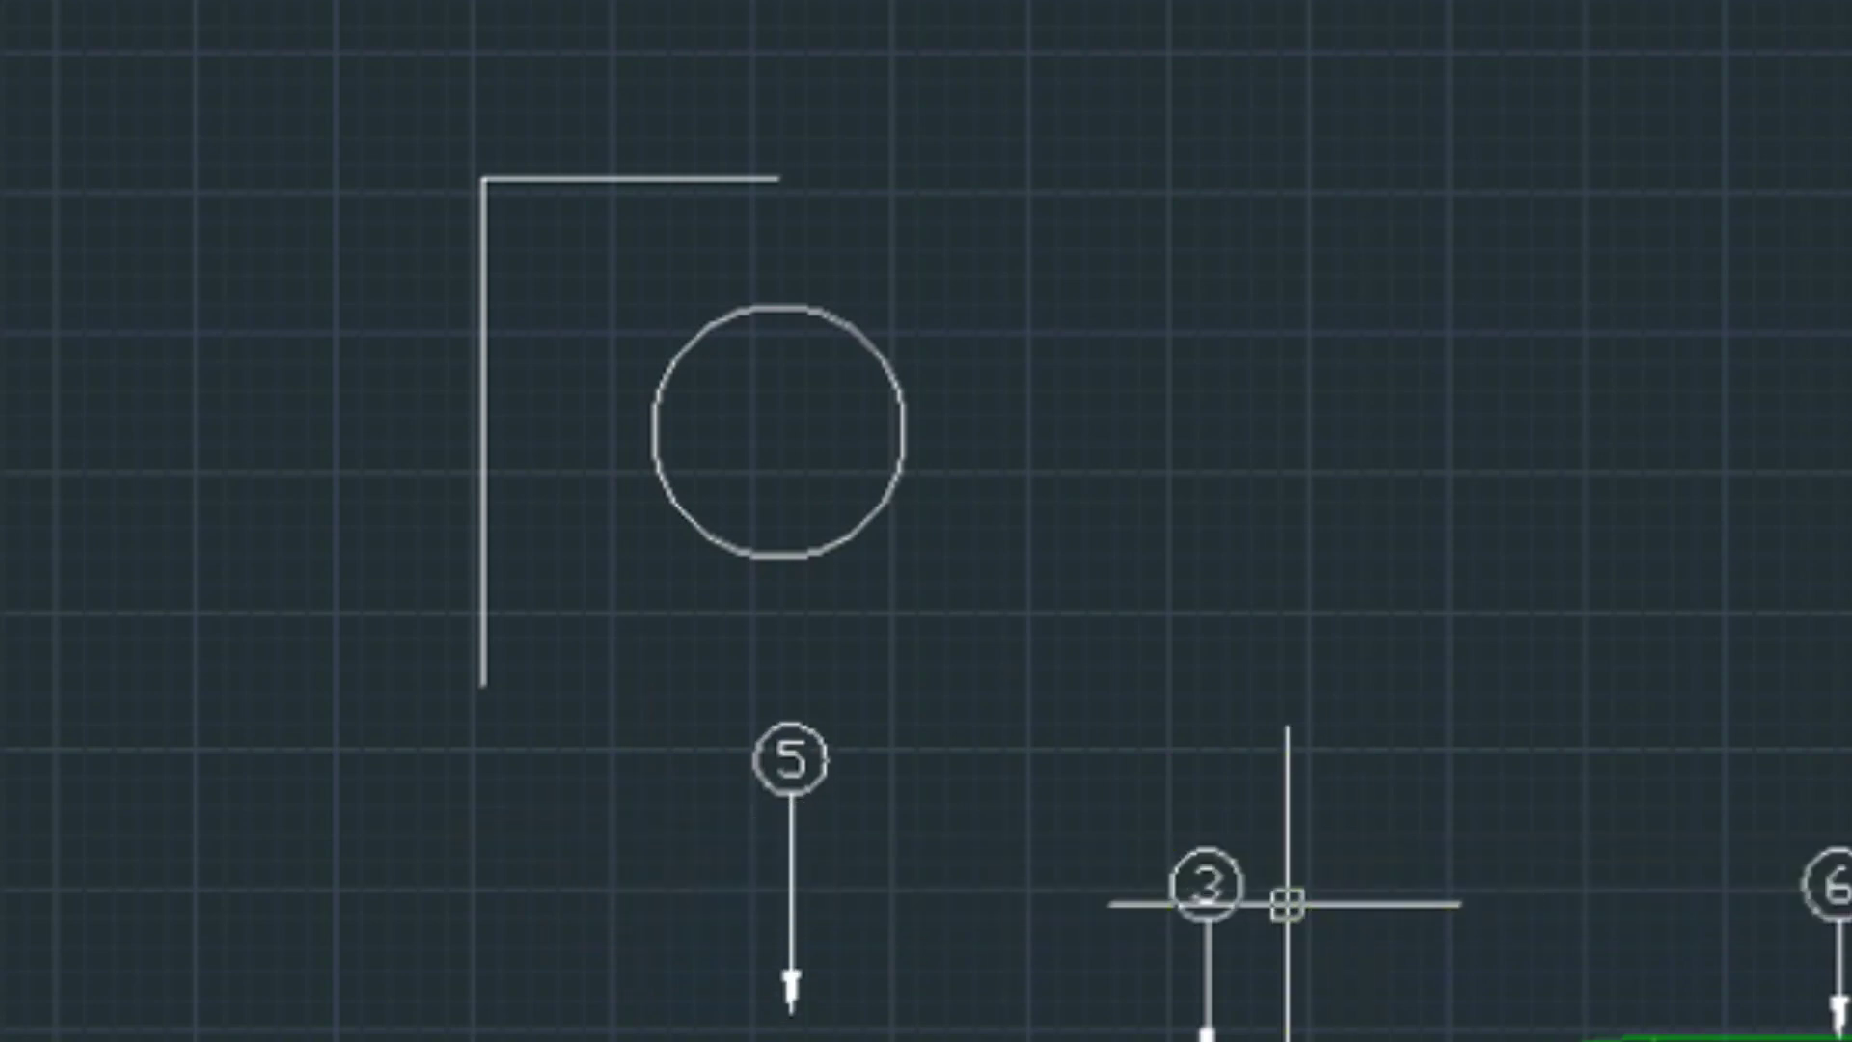
Move balloon 3 up, tracking from balloon 5 so the two sit level
{"action": "left_click", "coordinate": [1266, 970]}
{"action": "left_click", "coordinate": [1177, 775]}
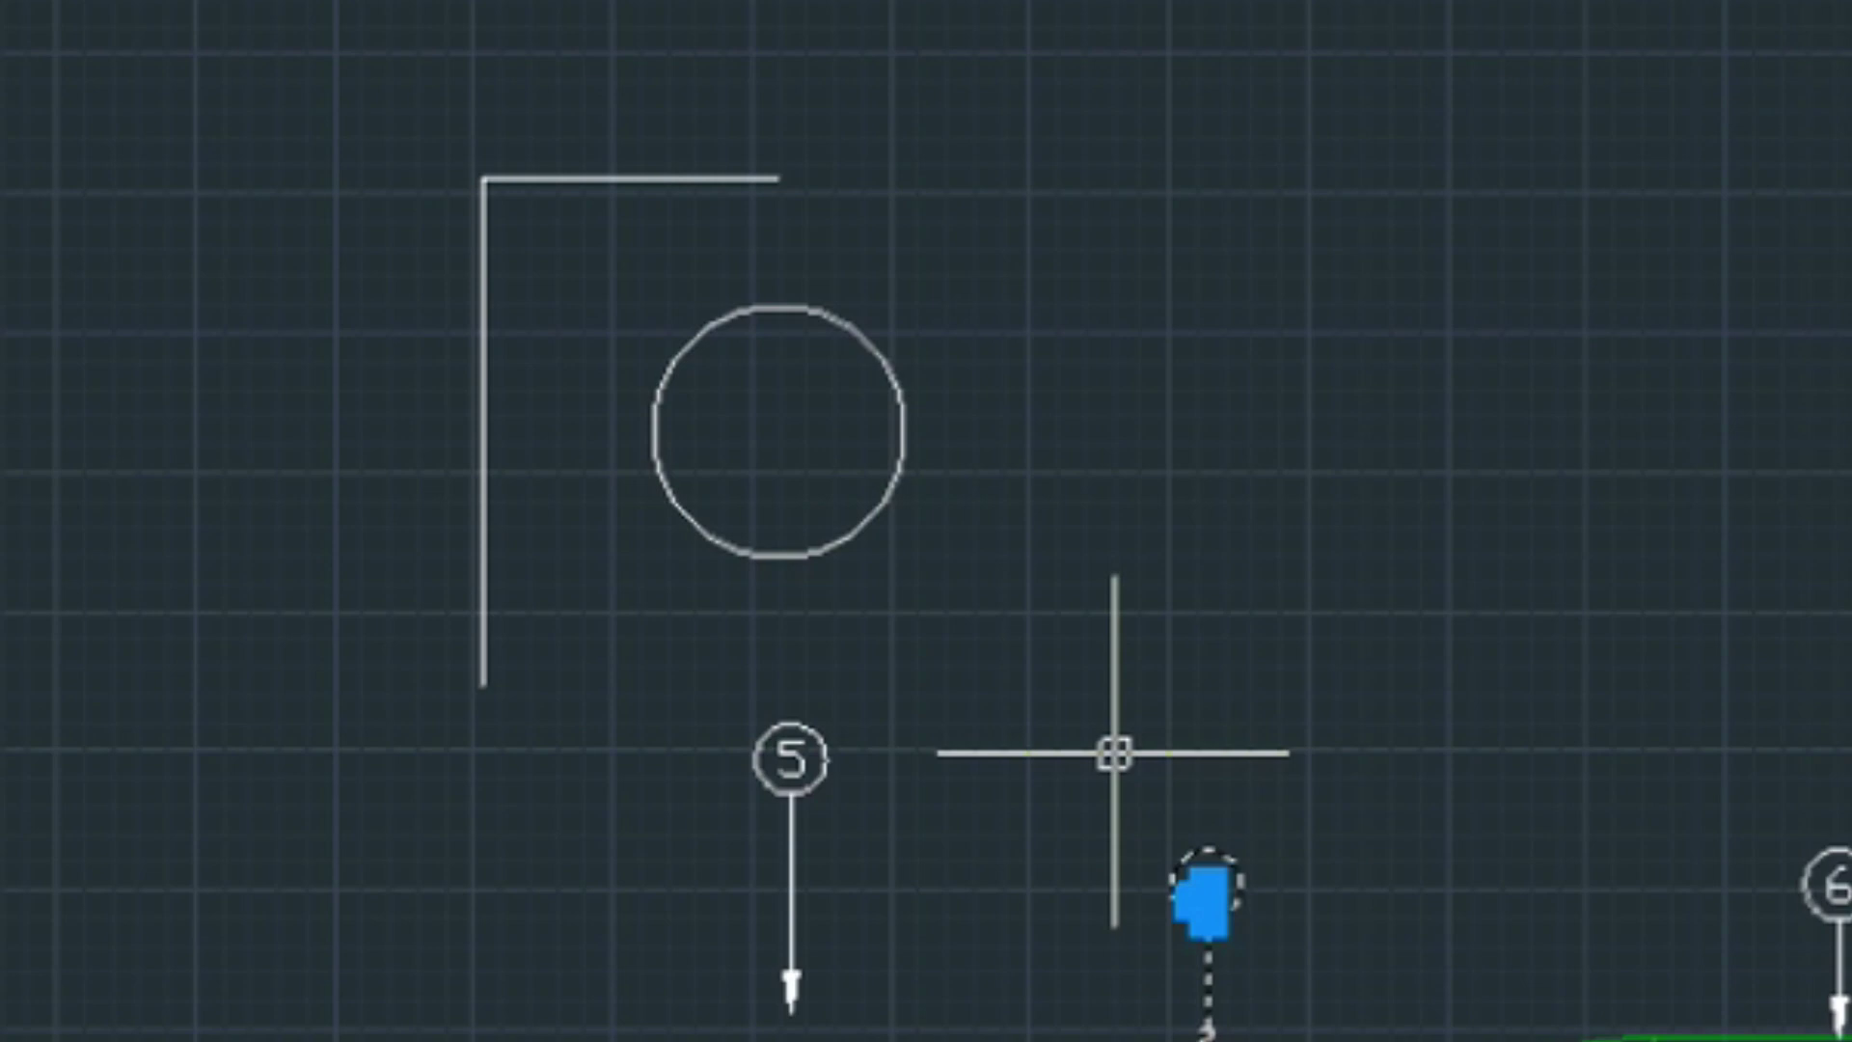
{"action": "type", "text": "M"}
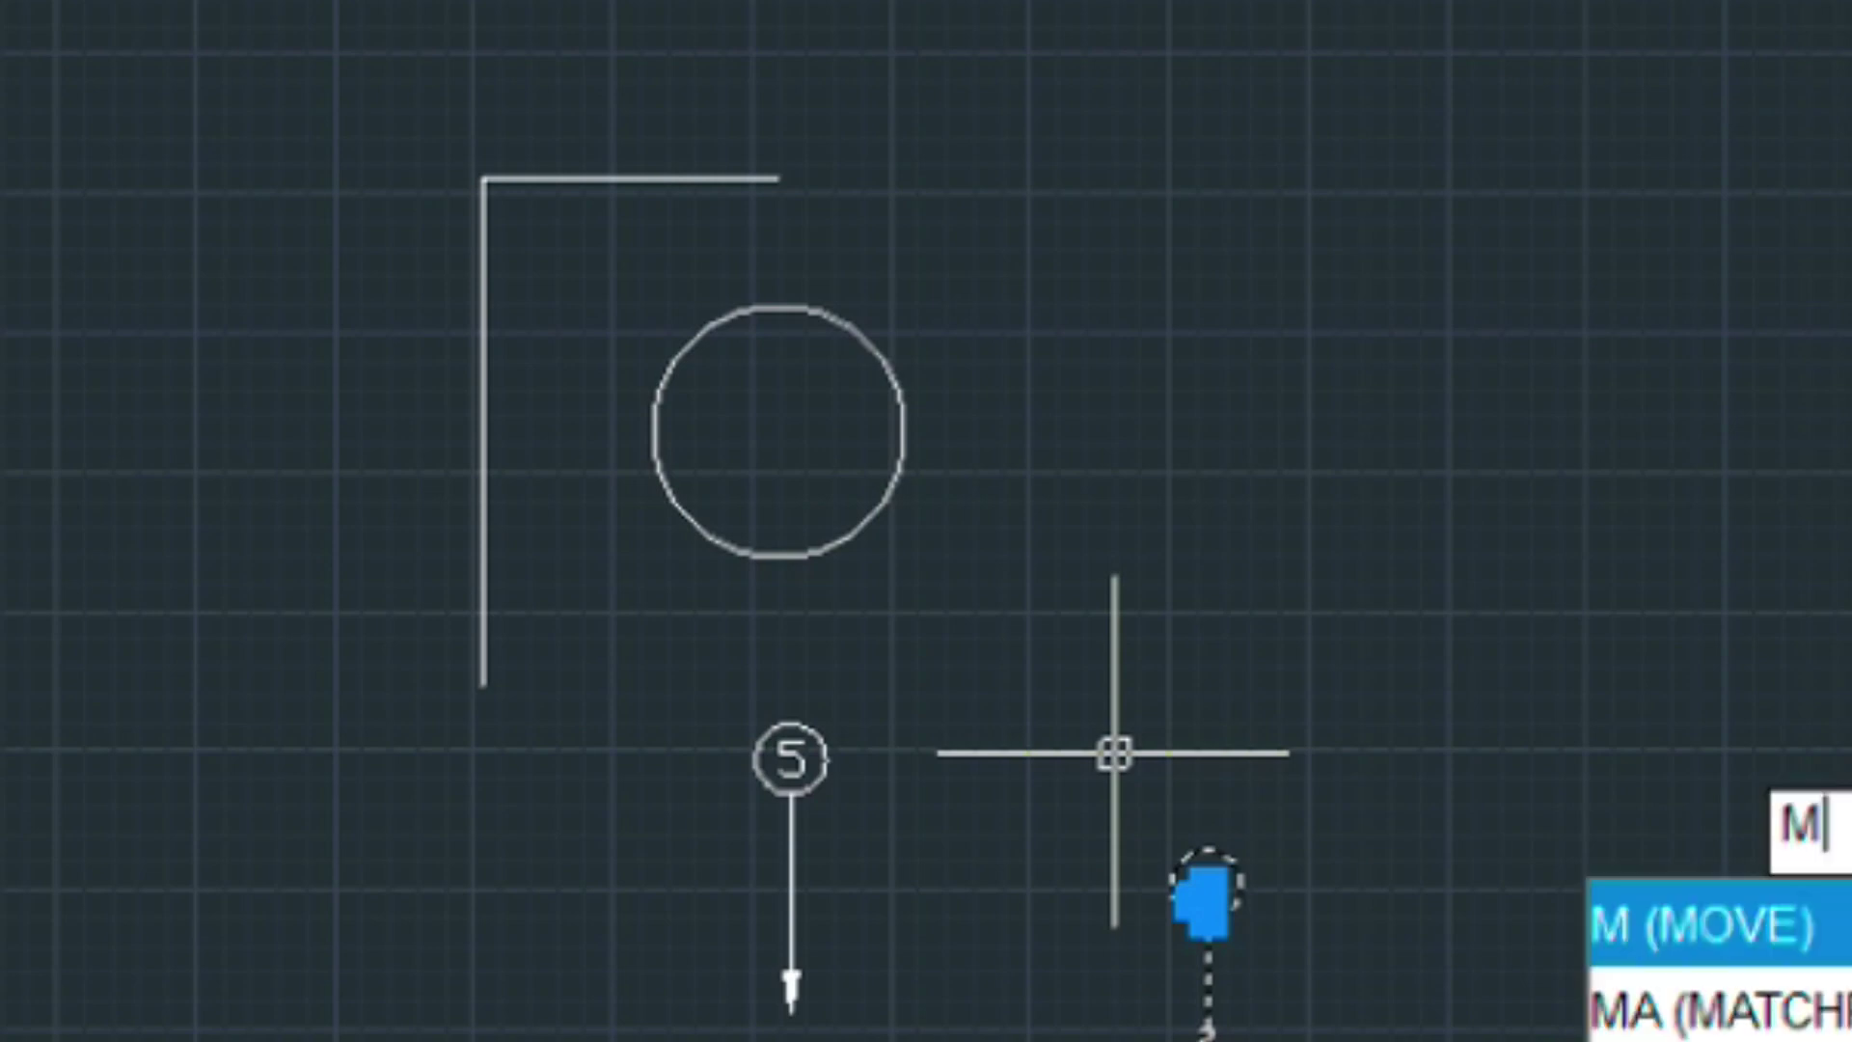
{"action": "key", "text": "Return"}
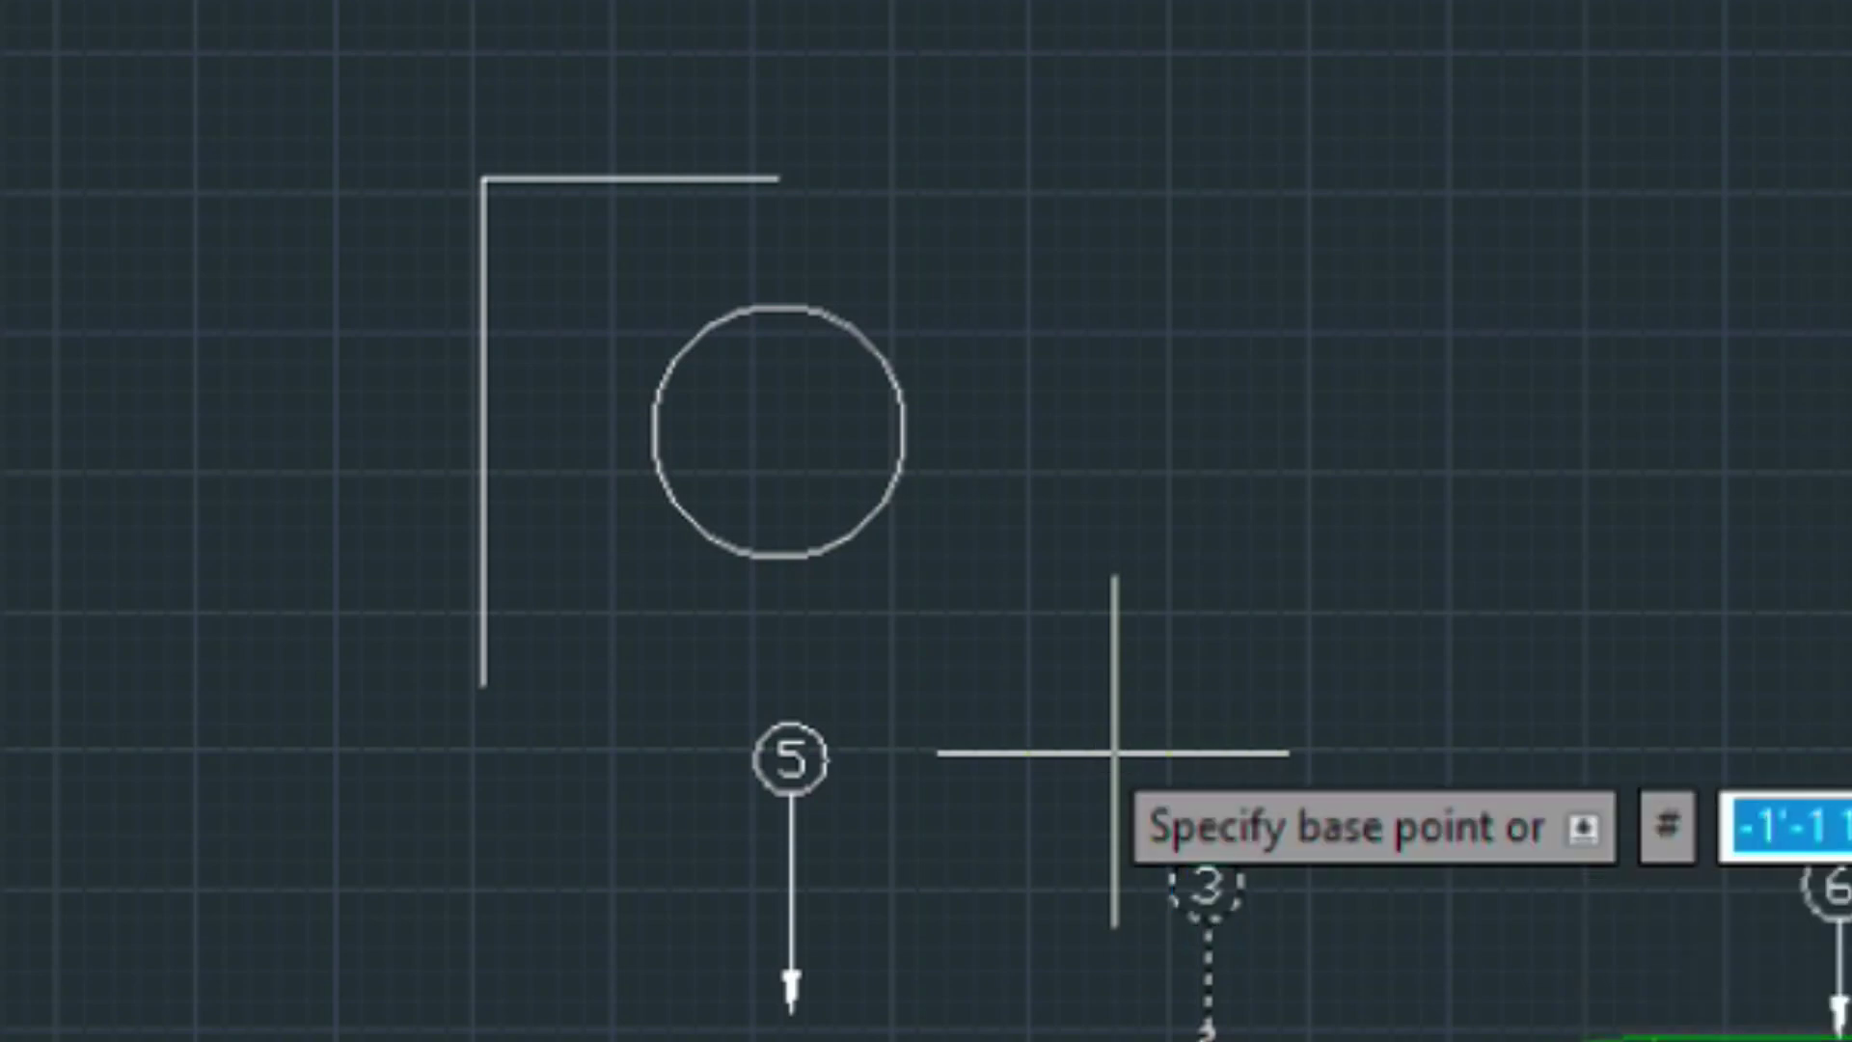
{"action": "left_click", "coordinate": [1205, 864]}
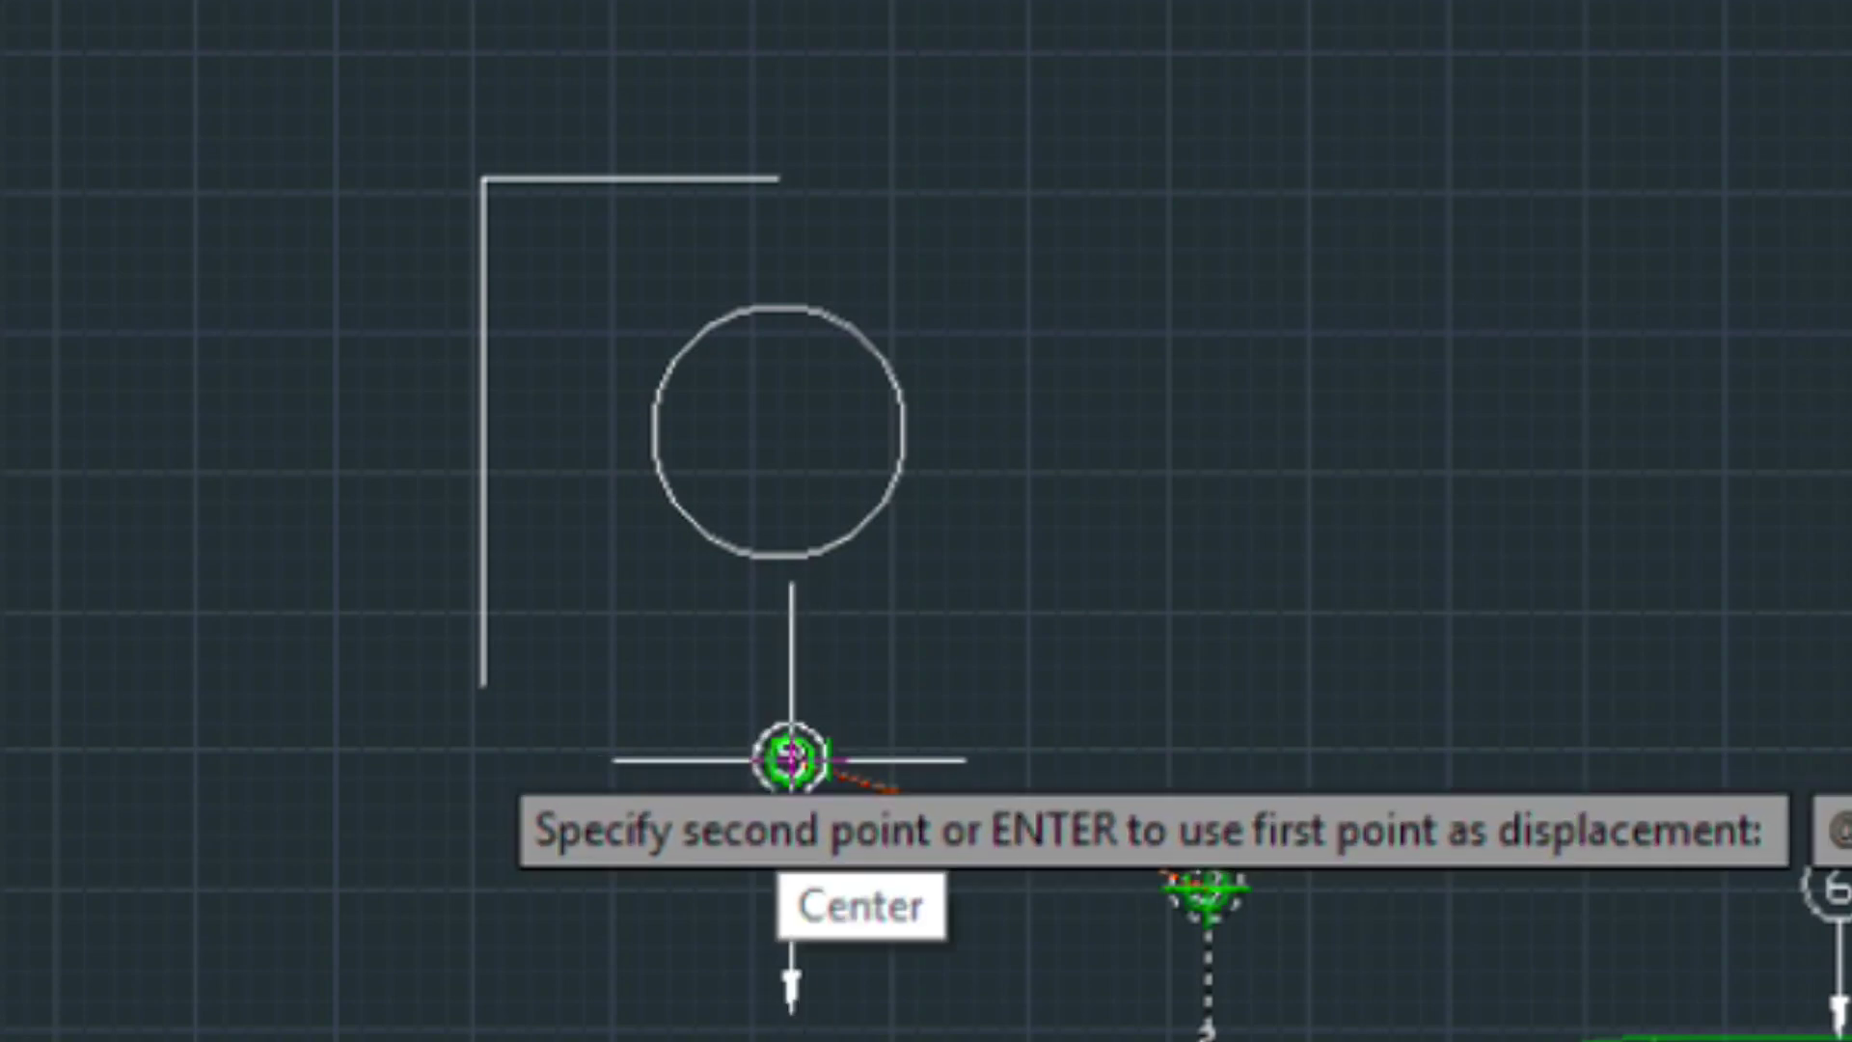
{"action": "left_click", "coordinate": [1206, 760]}
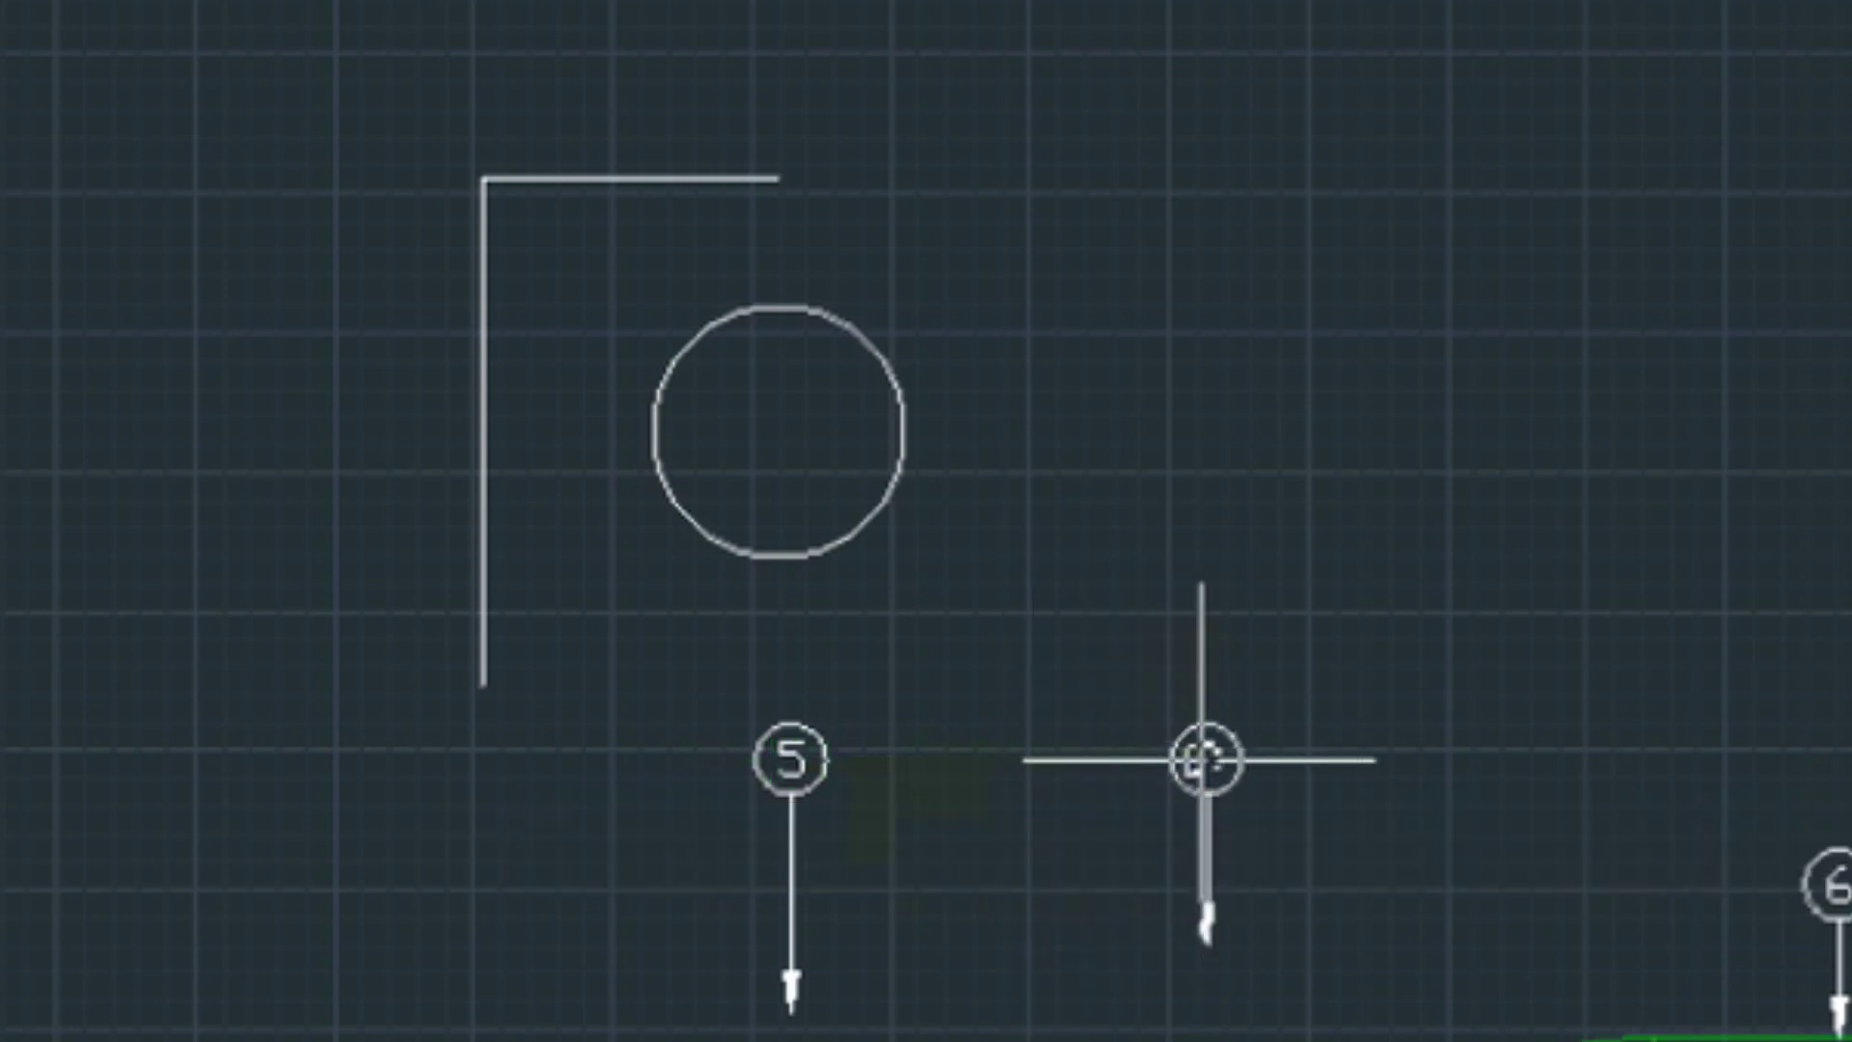